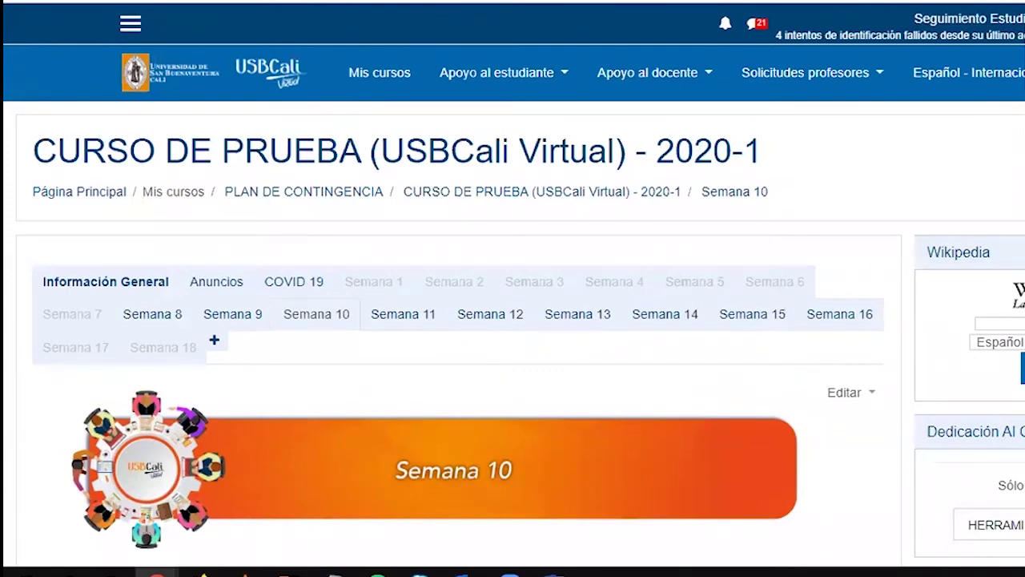
Open and close the course actions menu, then scroll down to Semana 10
left_click(1024, 143)
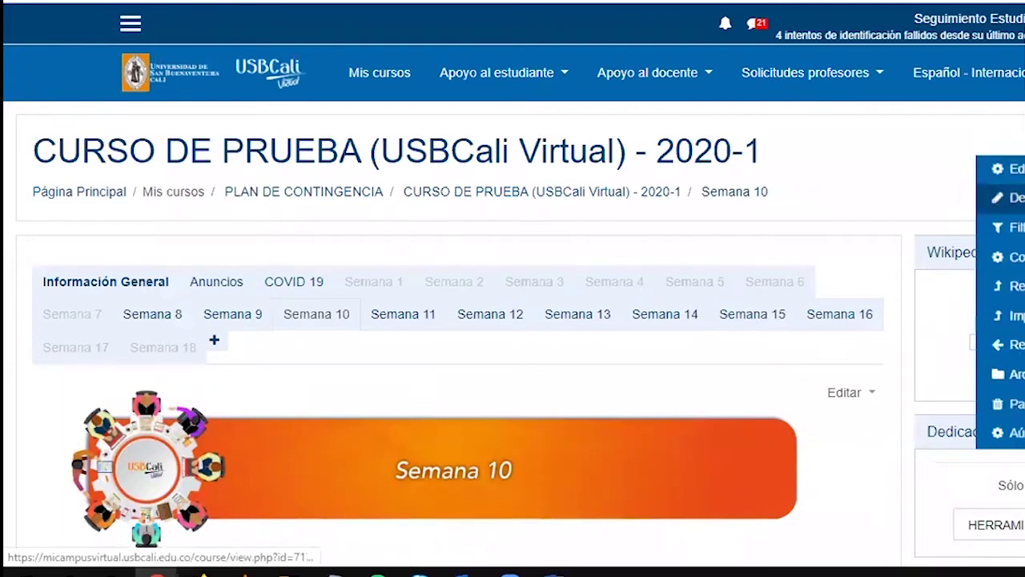
left_click(809, 247)
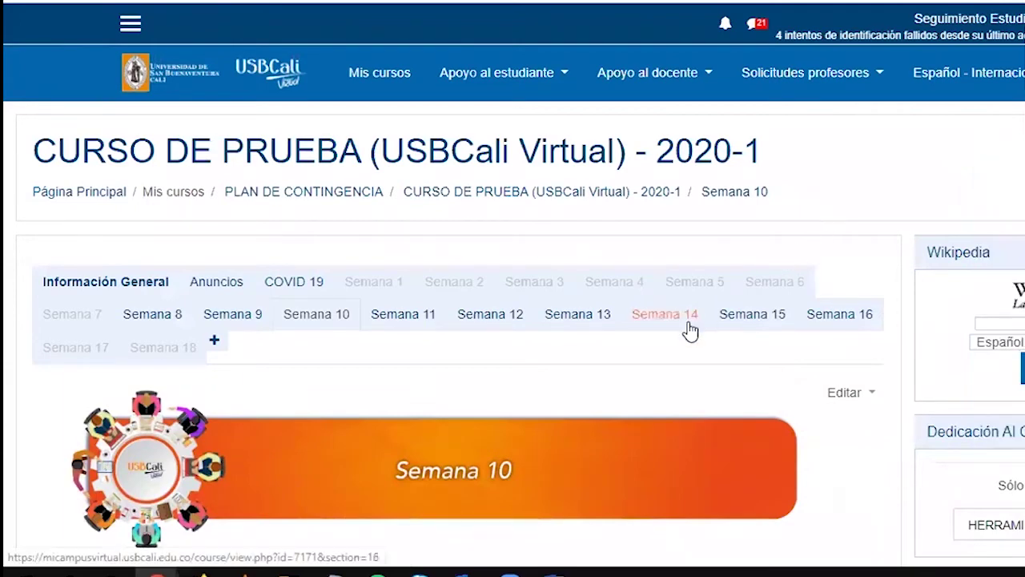
scroll(691, 328, "down", 9)
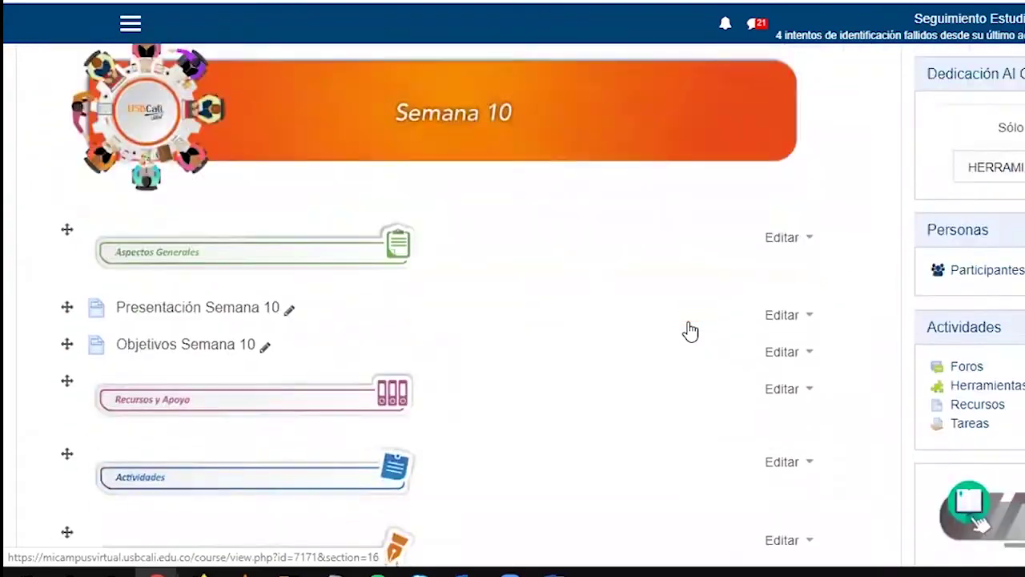
scroll(694, 311, "up", 1)
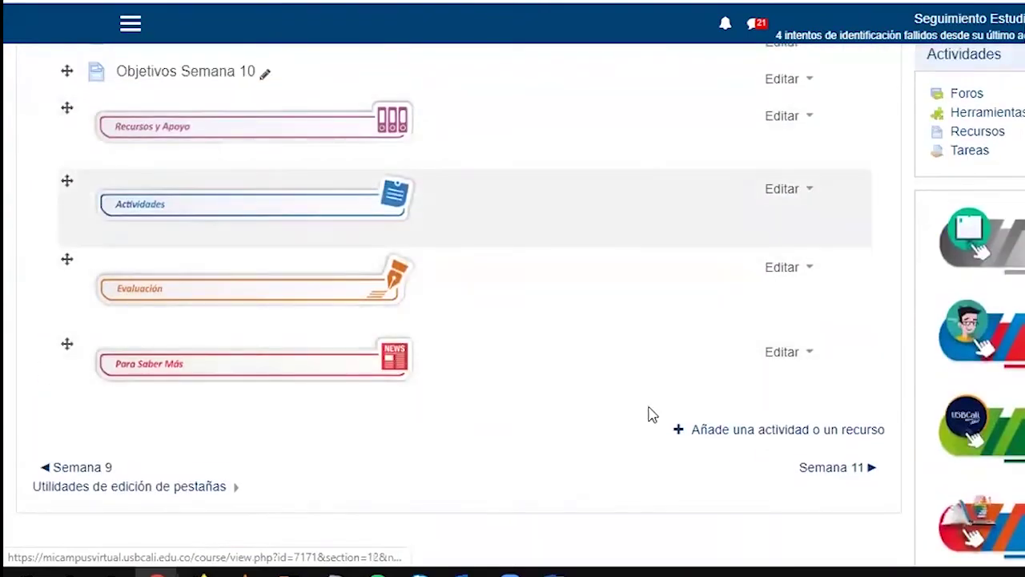
scroll(656, 341, "down", 1)
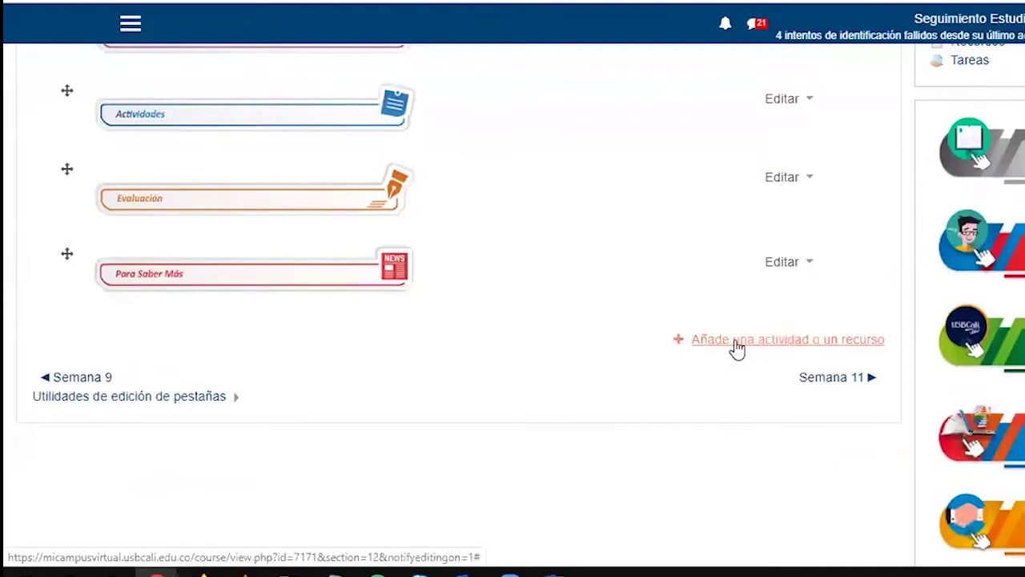
Select Cuestionario in the Semana 10 activity chooser, zooming out so the chooser fits
left_click(783, 343)
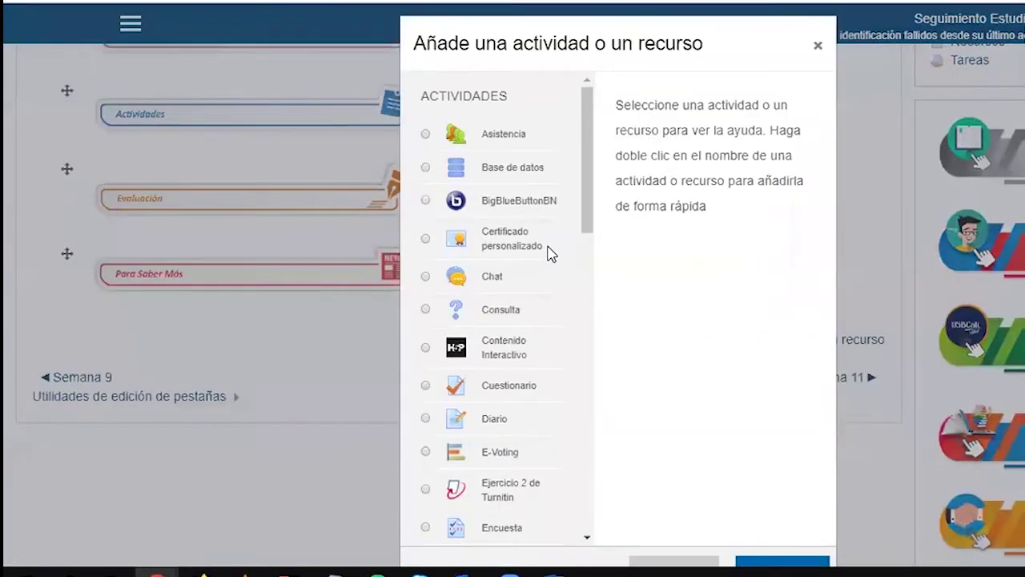
scroll(551, 260, "down", 5)
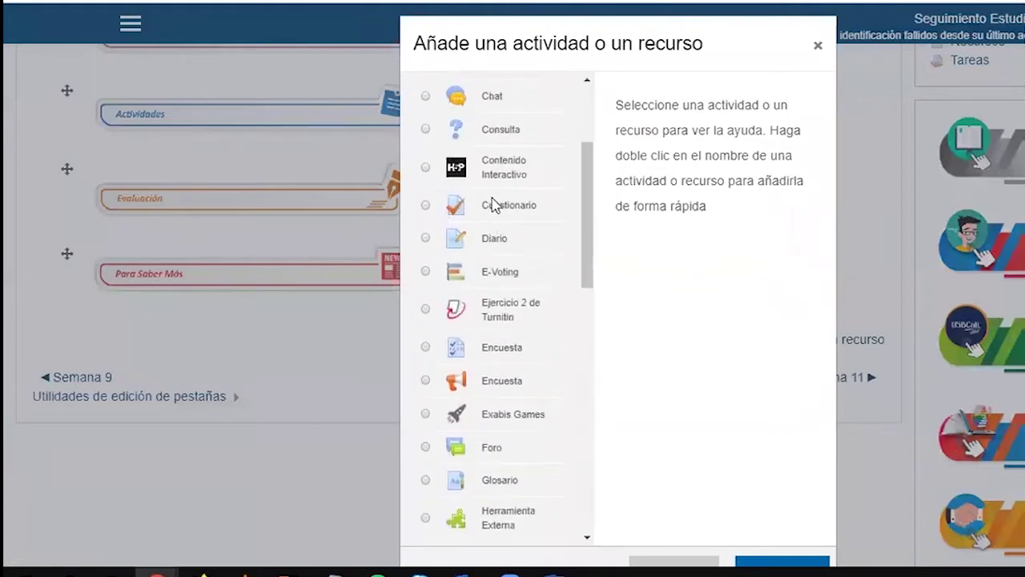
left_click(427, 208)
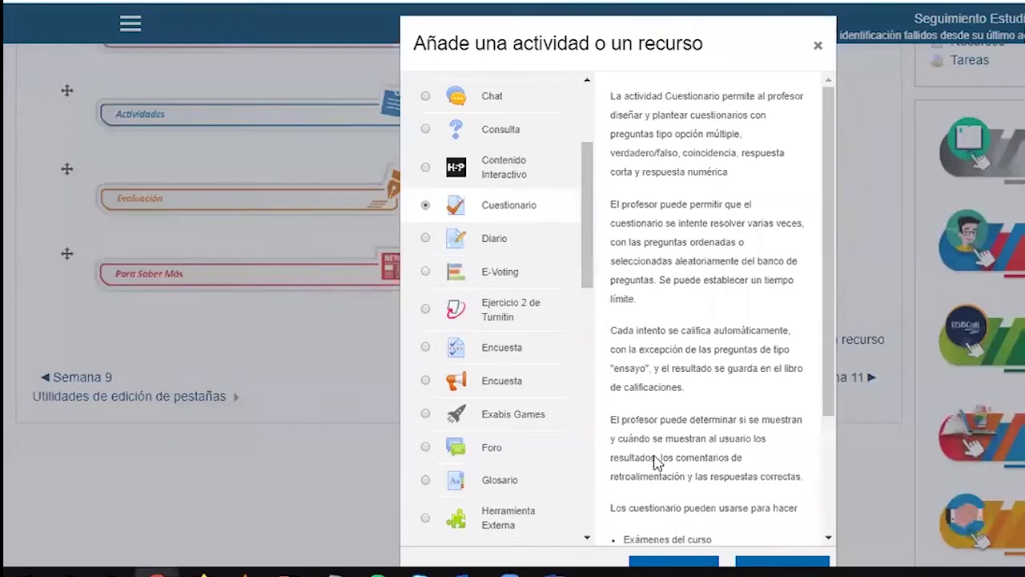
scroll(654, 457, "down", 3)
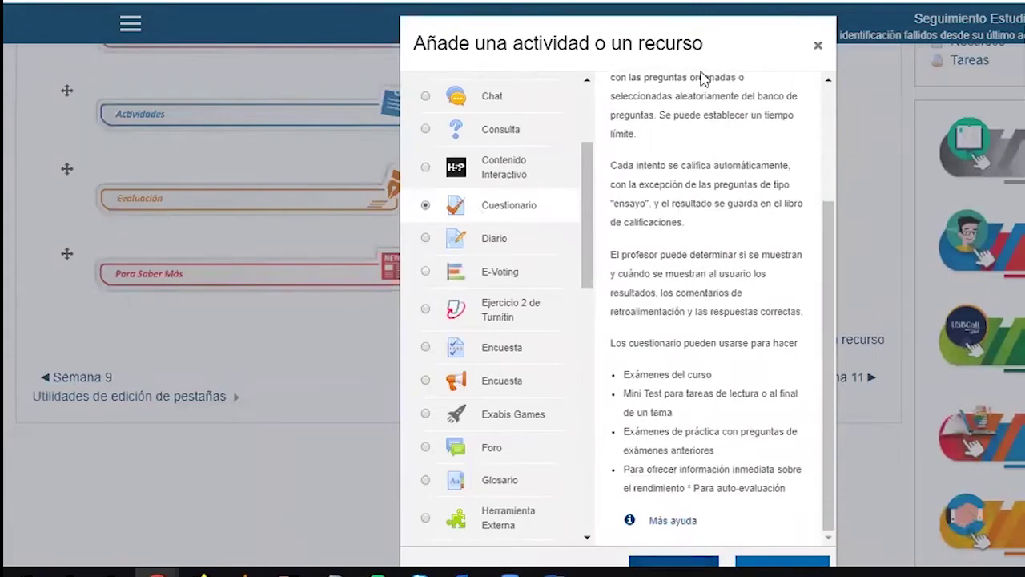
left_click_drag(650, 37, 635, 18)
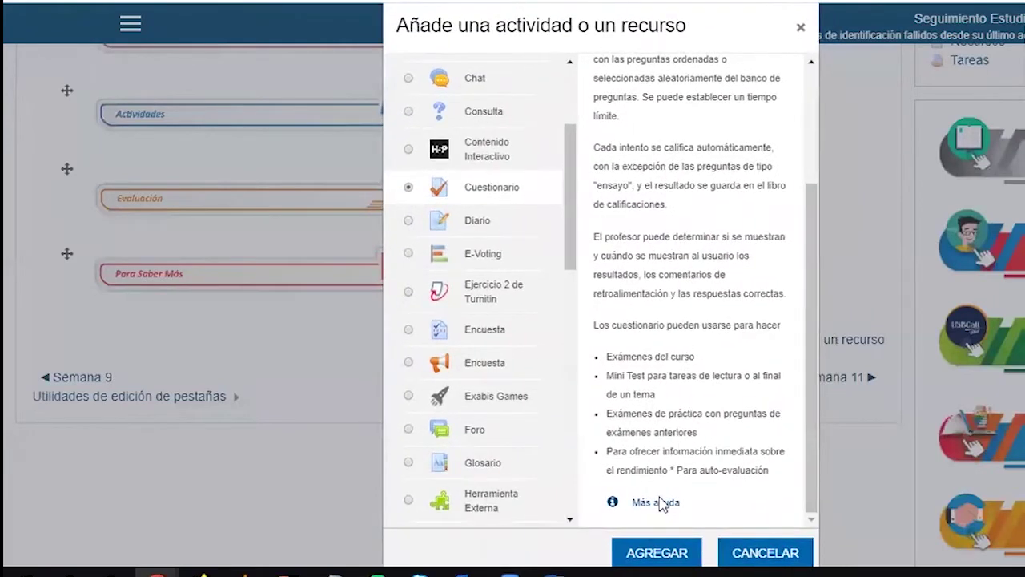
left_click(657, 553)
key("ctrl+minus")
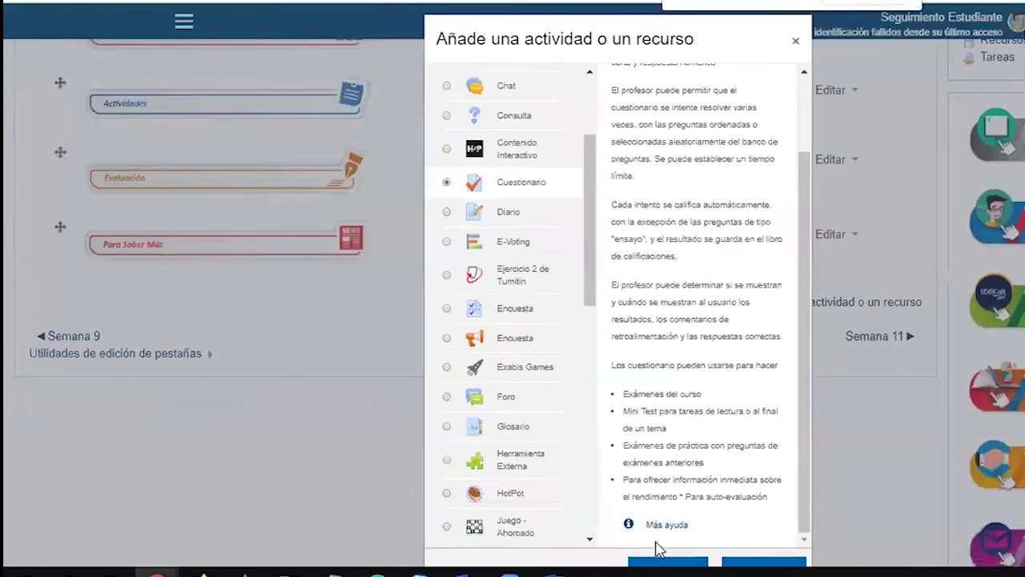
scroll(666, 517, "down", 3)
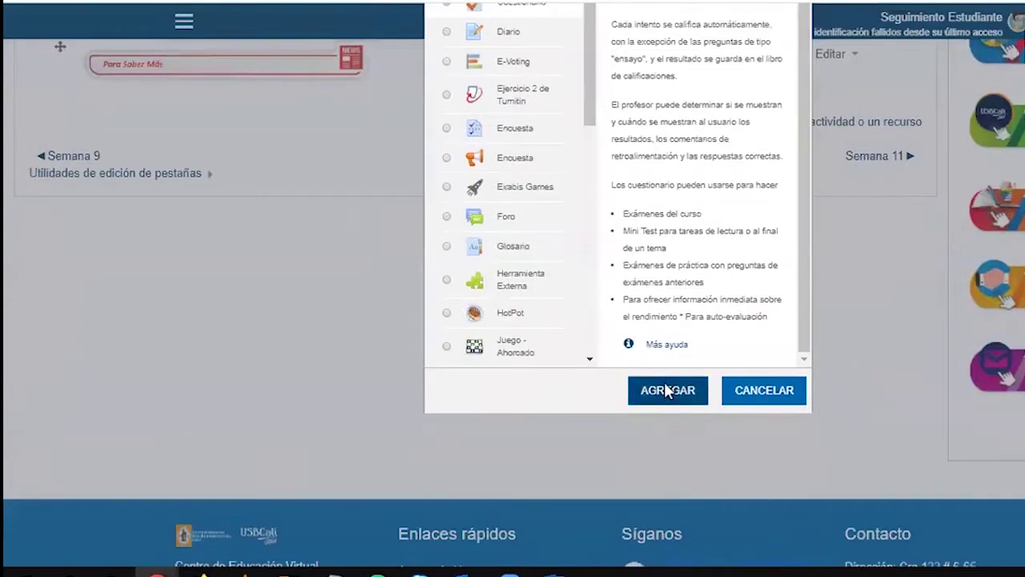
Add the Cuestionario activity and place the cursor in the empty Nombre field of the new quiz form
left_click(664, 382)
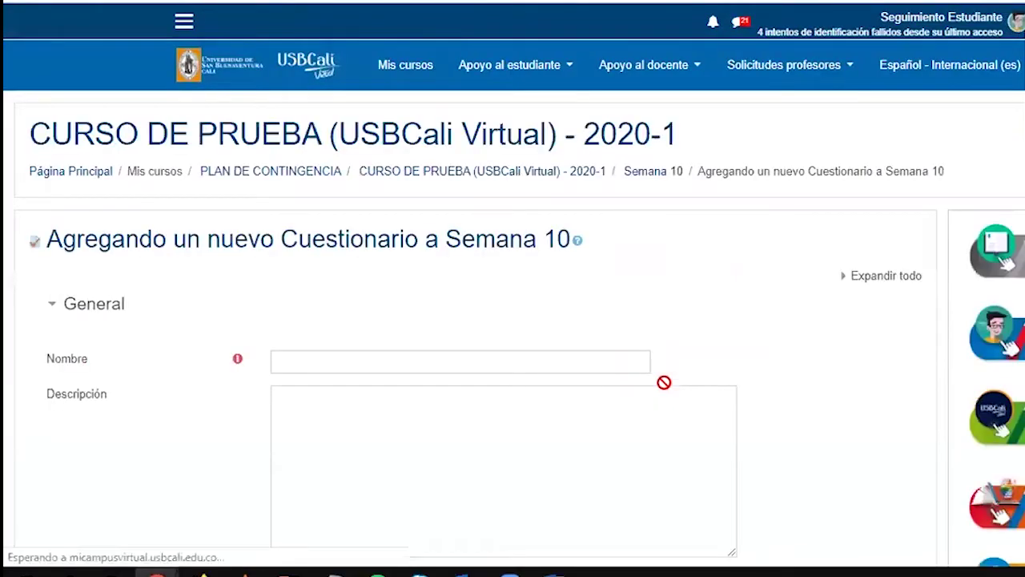
scroll(257, 278, "down", 1)
left_click(284, 270)
scroll(232, 296, "down", 3)
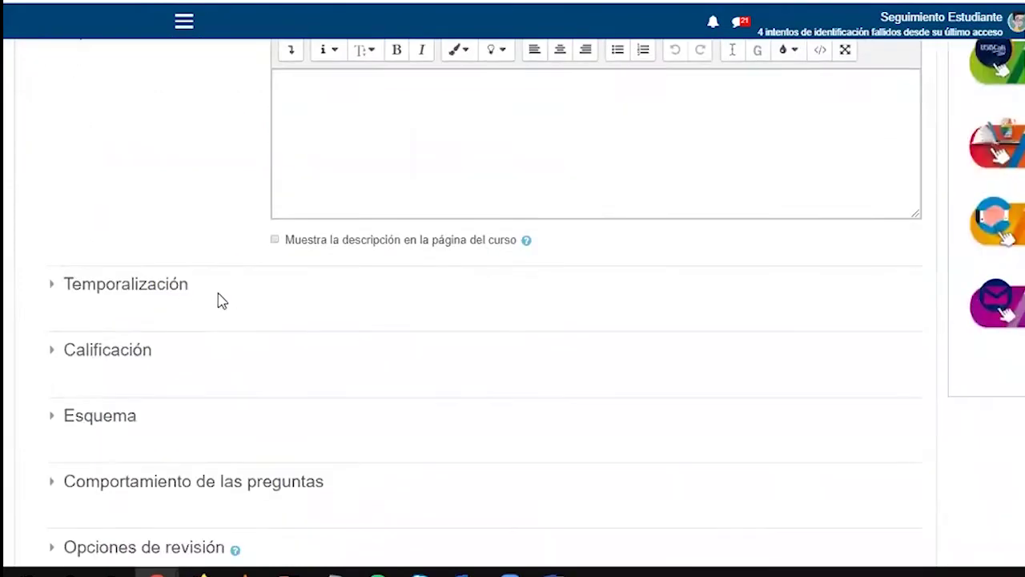
scroll(181, 265, "down", 1)
scroll(181, 265, "down", 2)
scroll(149, 165, "up", 2)
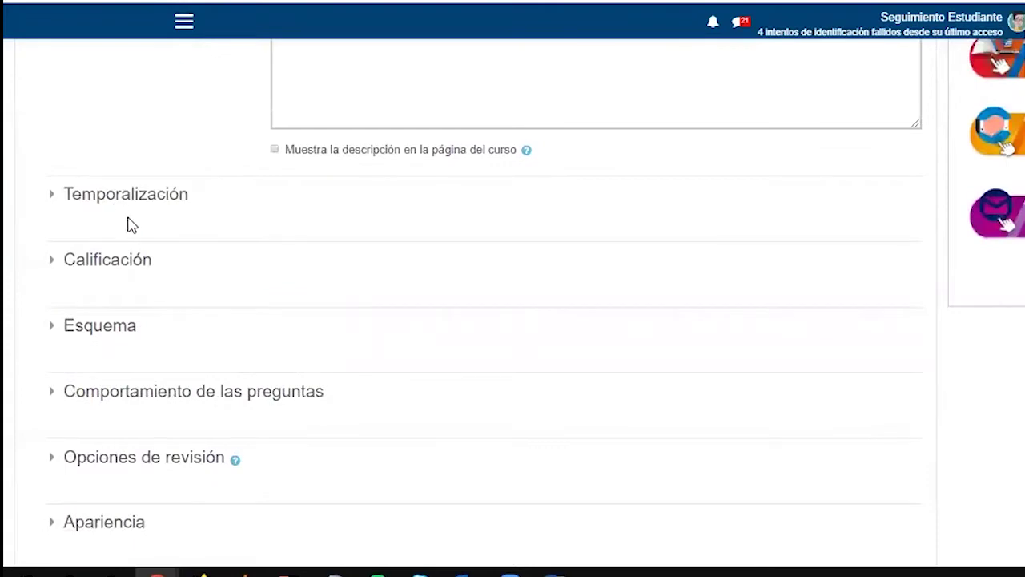
scroll(91, 373, "down", 6)
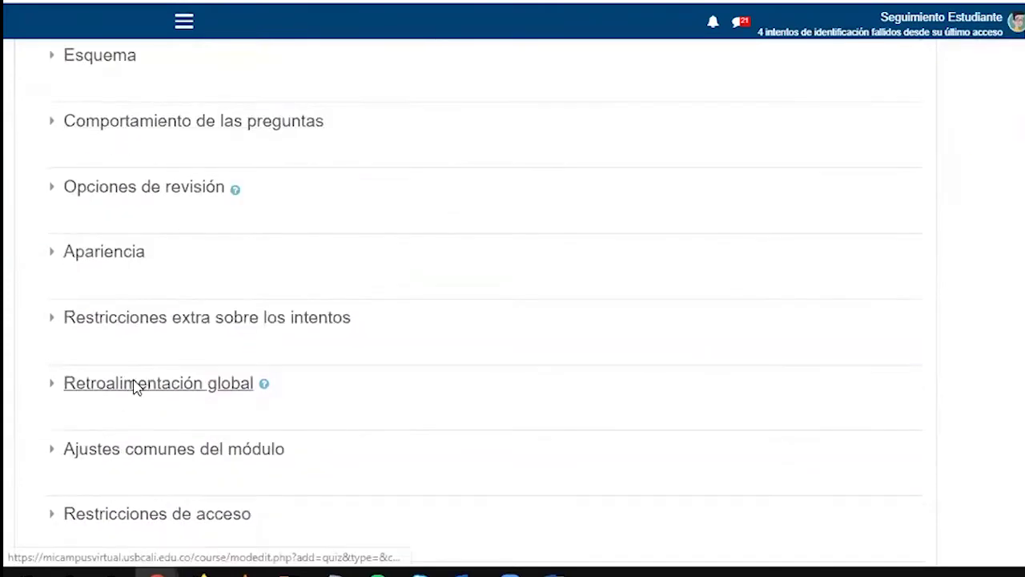
scroll(171, 393, "up", 10)
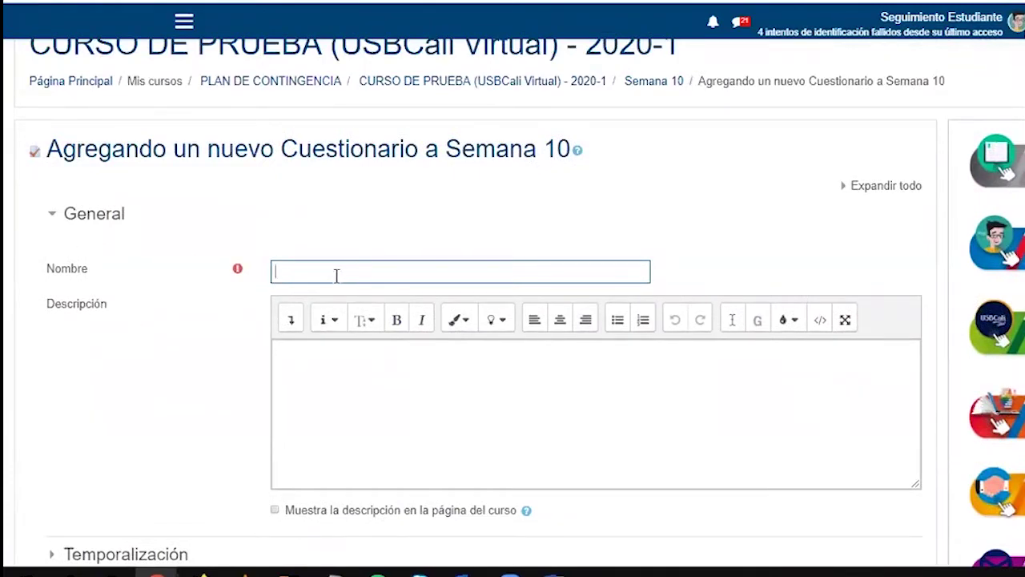
Name the quiz 'Evaluación en línea 01' and write the description's opening recommendations sentence
type("Evaluación en línea 01")
scroll(144, 330, "down", 3)
left_click(316, 200)
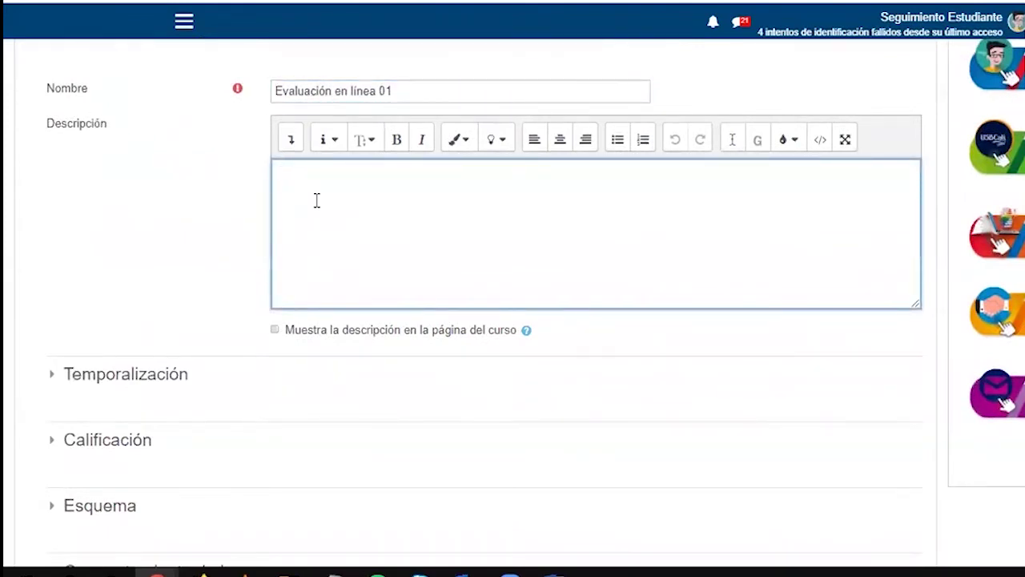
type("Apreciados estu")
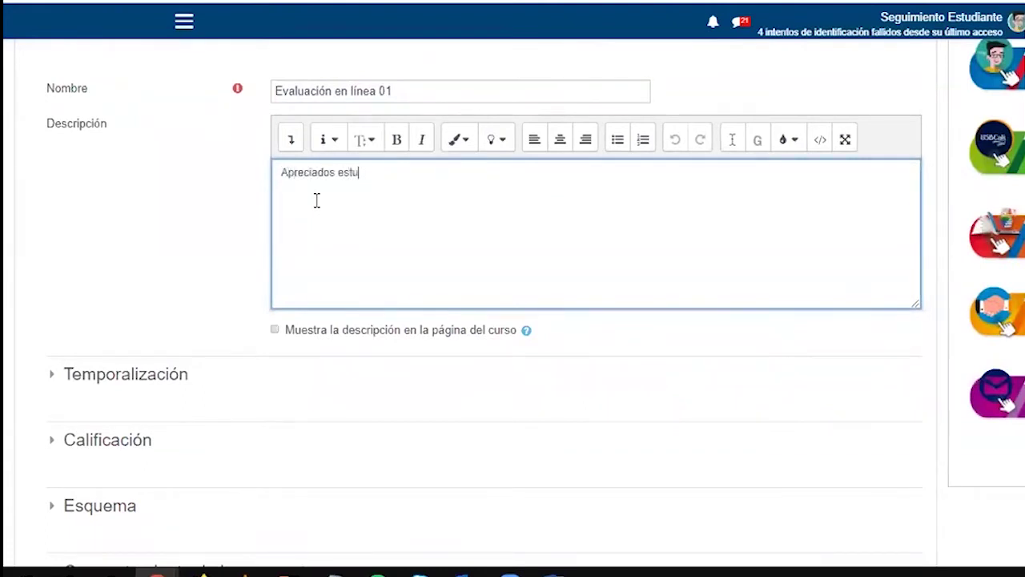
type("diantes, a .....")
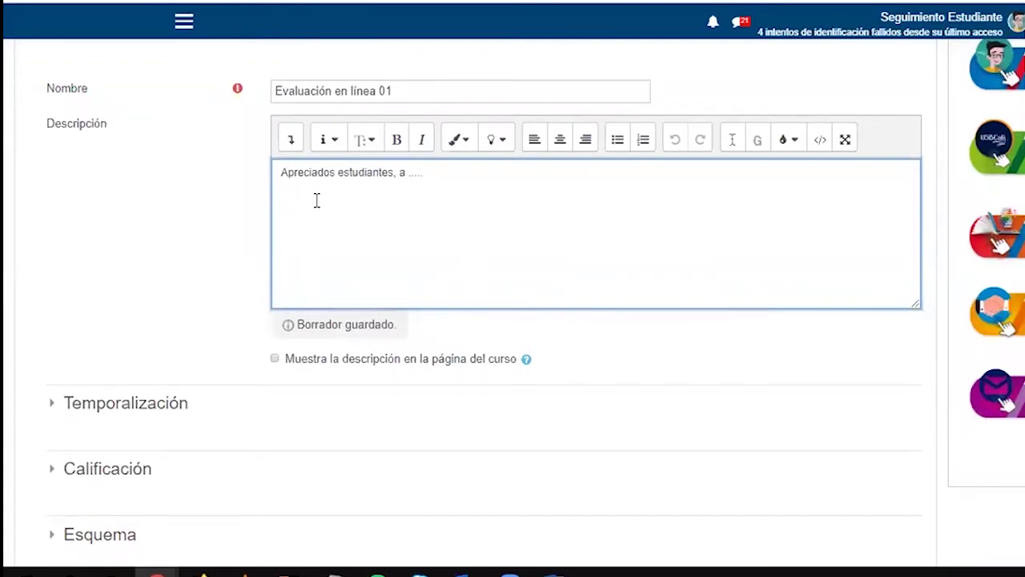
type("tengan en cuenta las siguie")
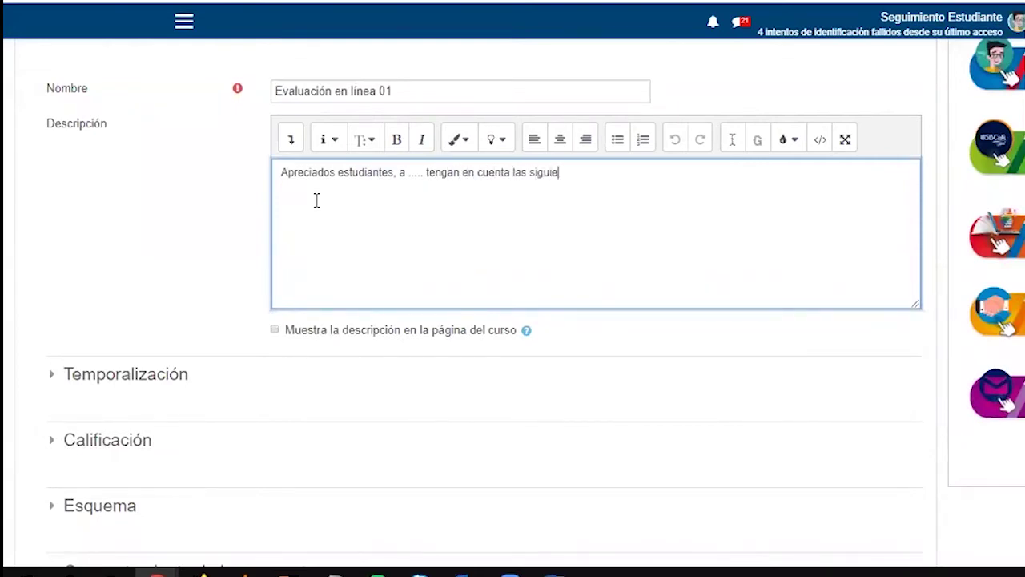
type("ntes recomendaciones")
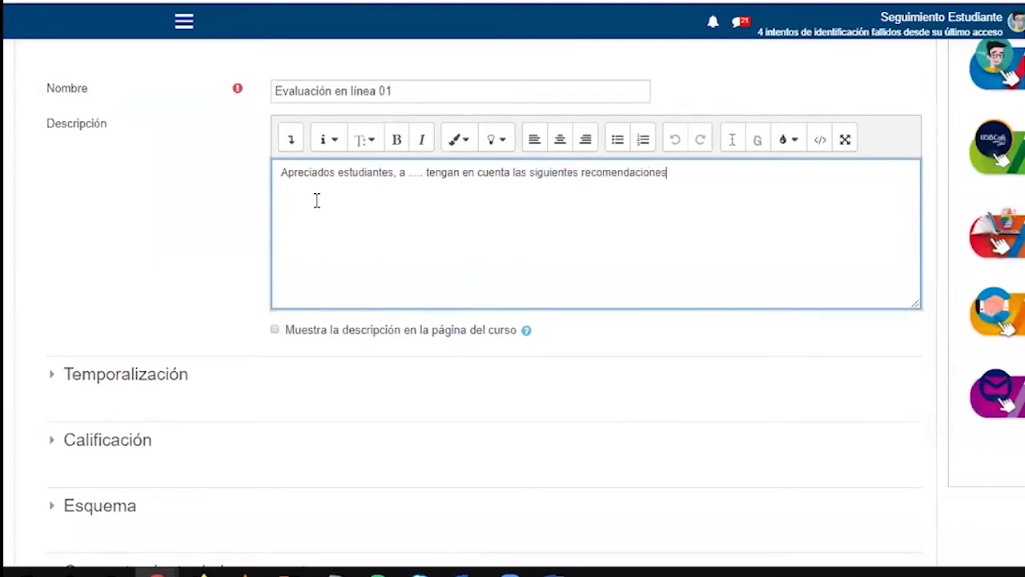
type(": ")
type("1.")
Make 'Número de intentos 1' the first numbered recommendation and start a second item
type("Nu")
key("BackSpace")
type("úmero de intentos 1")
left_click(643, 140)
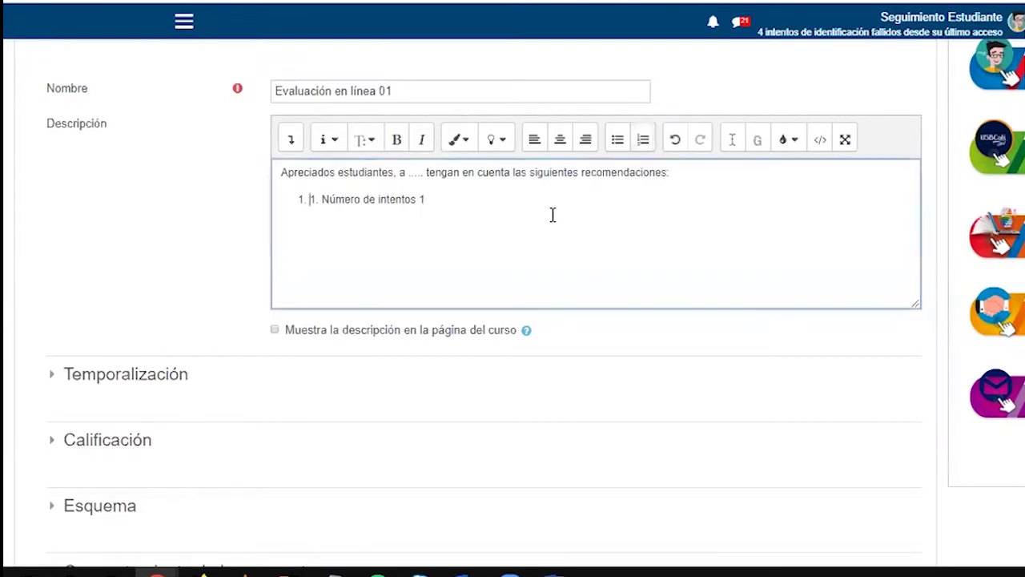
key("Return")
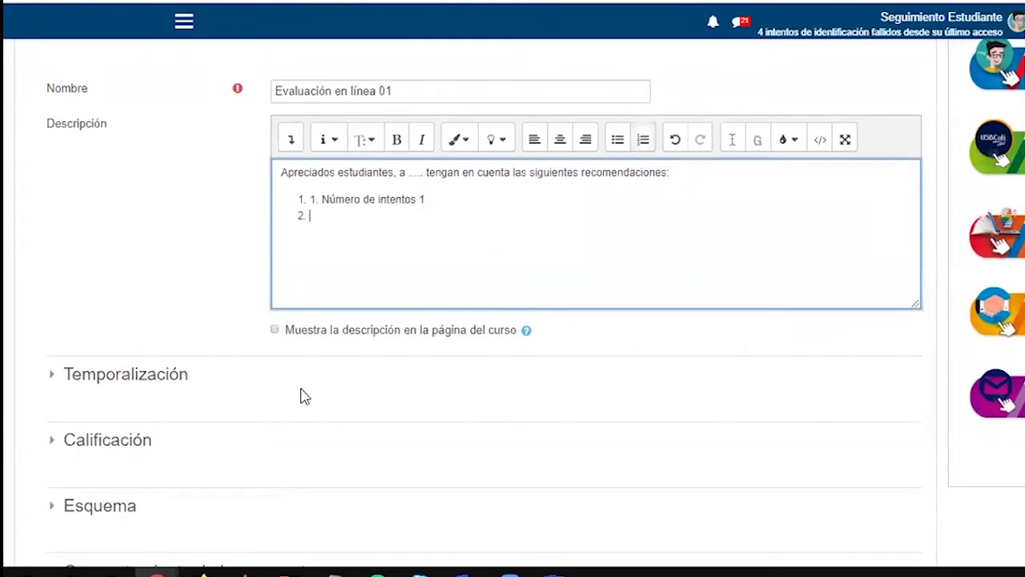
left_click(116, 370)
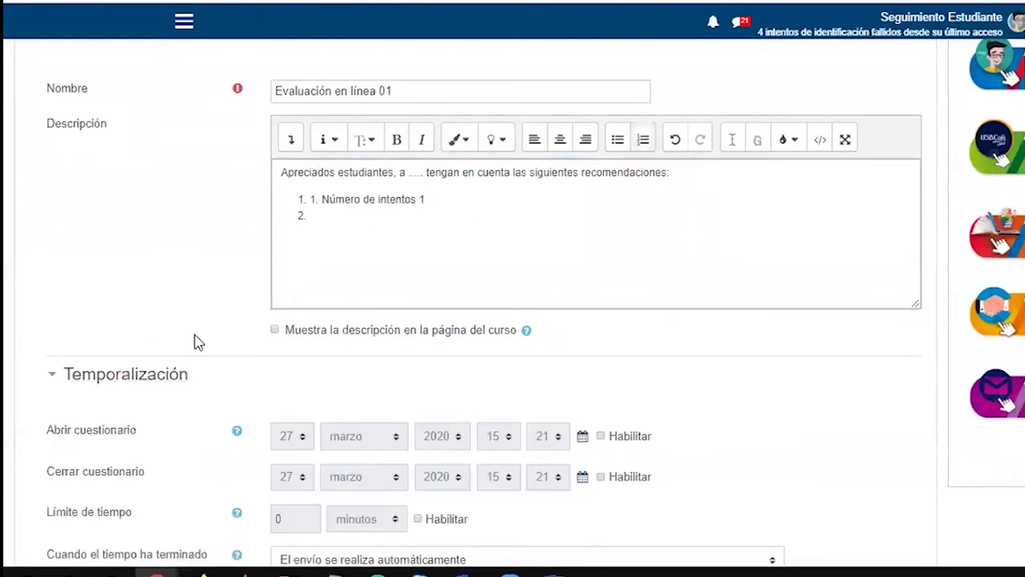
Enable the quiz opening and closing dates, initially with hours 08 and 23
scroll(197, 345, "down", 3)
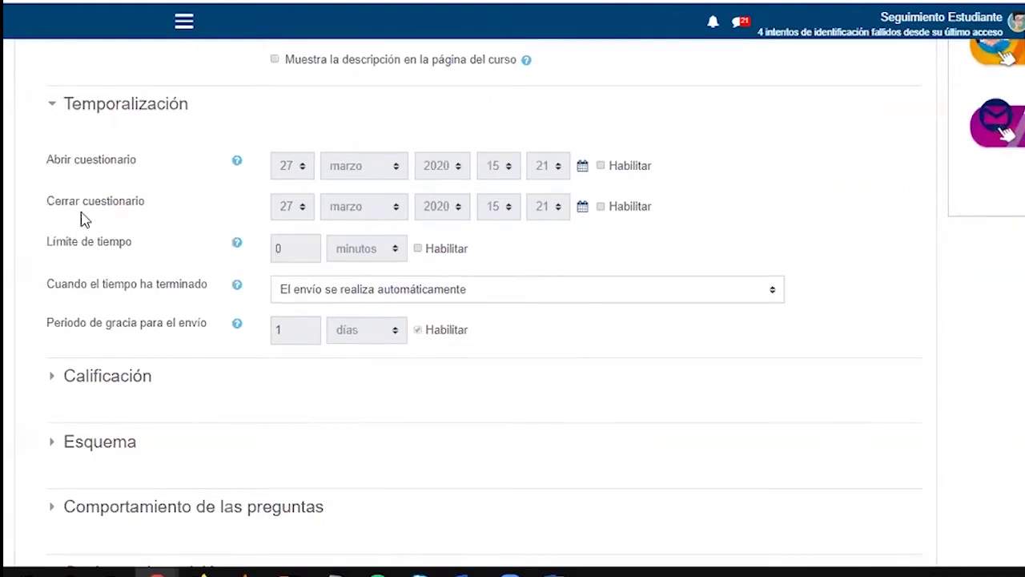
scroll(168, 235, "up", 2)
scroll(168, 237, "up", 1)
scroll(168, 237, "down", 1)
left_click(627, 258)
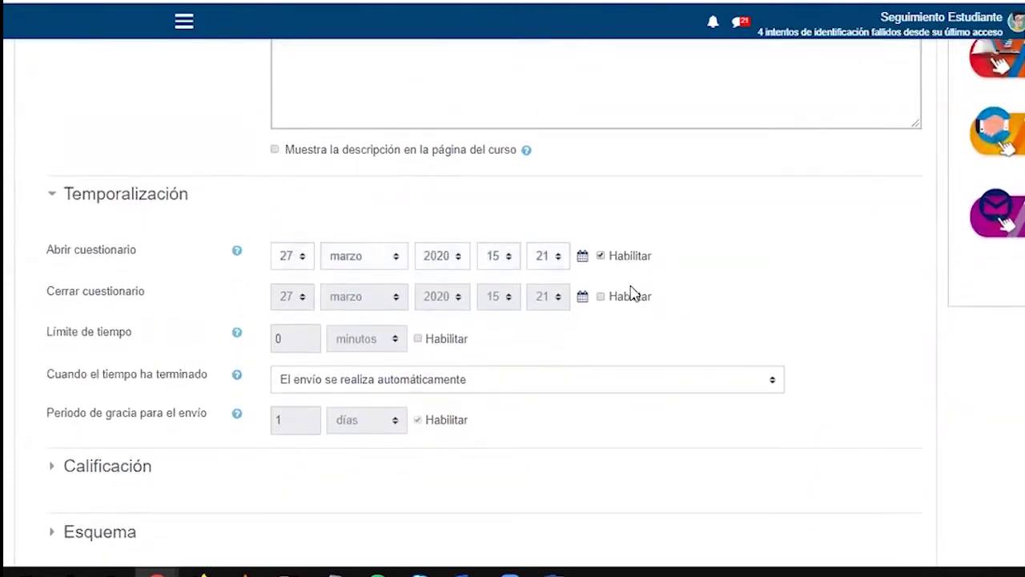
left_click(636, 298)
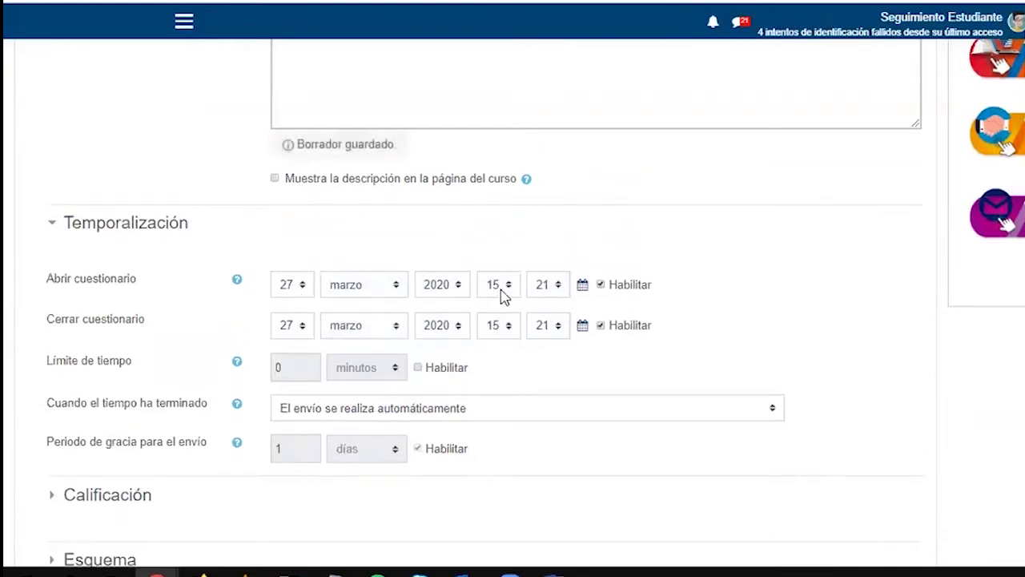
left_click(502, 293)
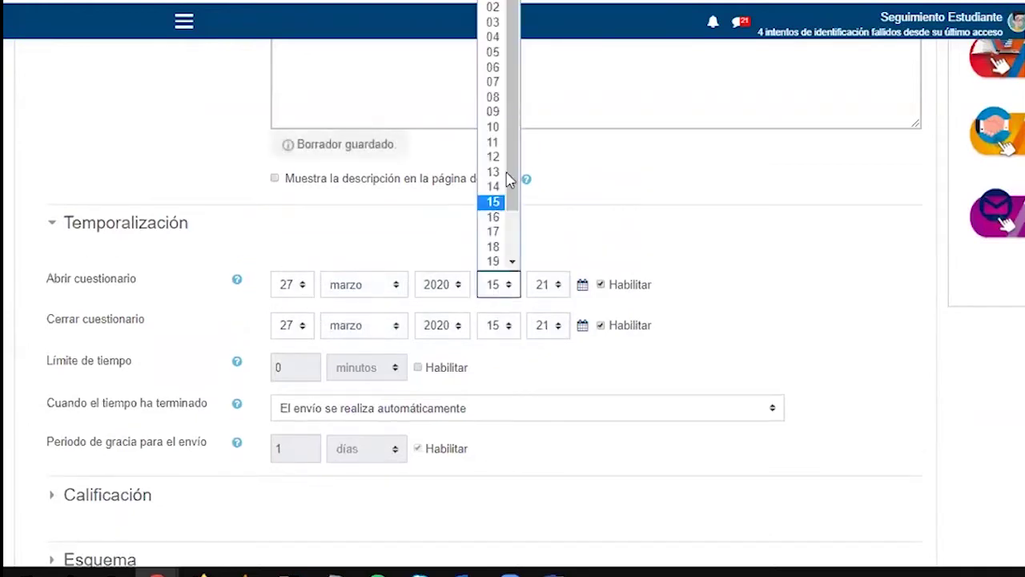
left_click(496, 96)
left_click(508, 331)
left_click_drag(511, 224, 512, 305)
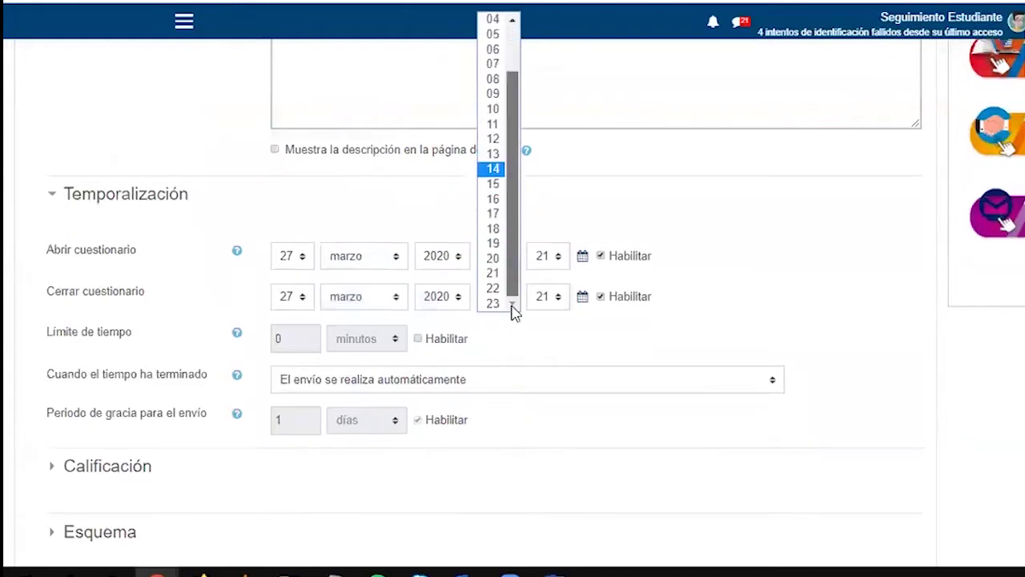
left_click(497, 302)
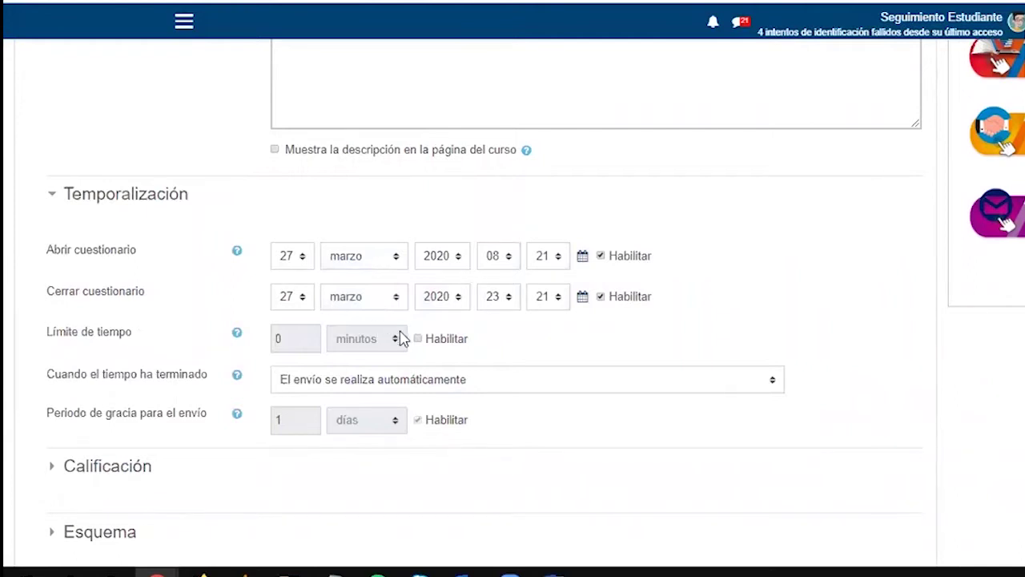
Enable a 15-minute time limit for the quiz
left_click(435, 342)
double_click(290, 339)
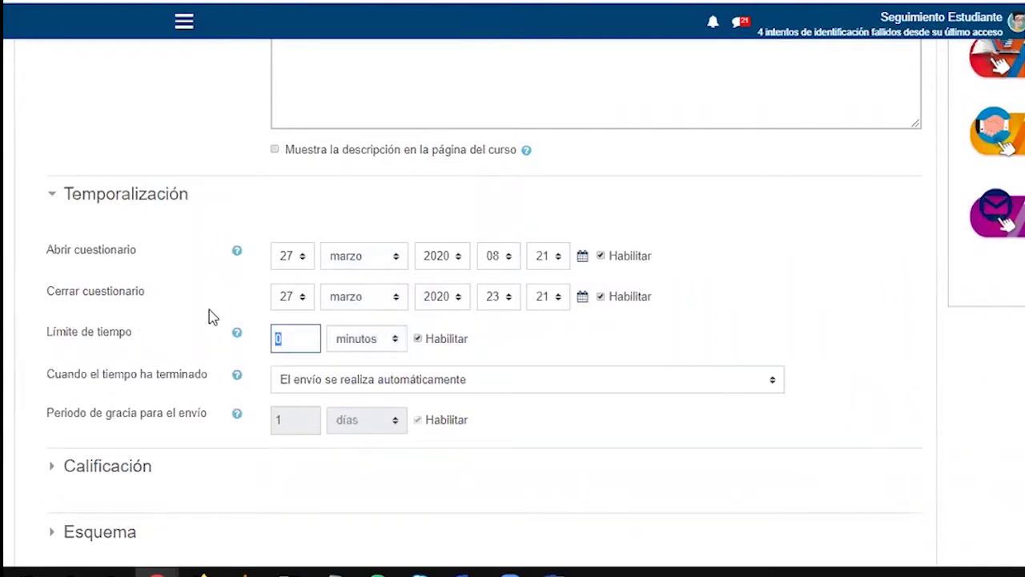
type("15")
left_click(697, 324)
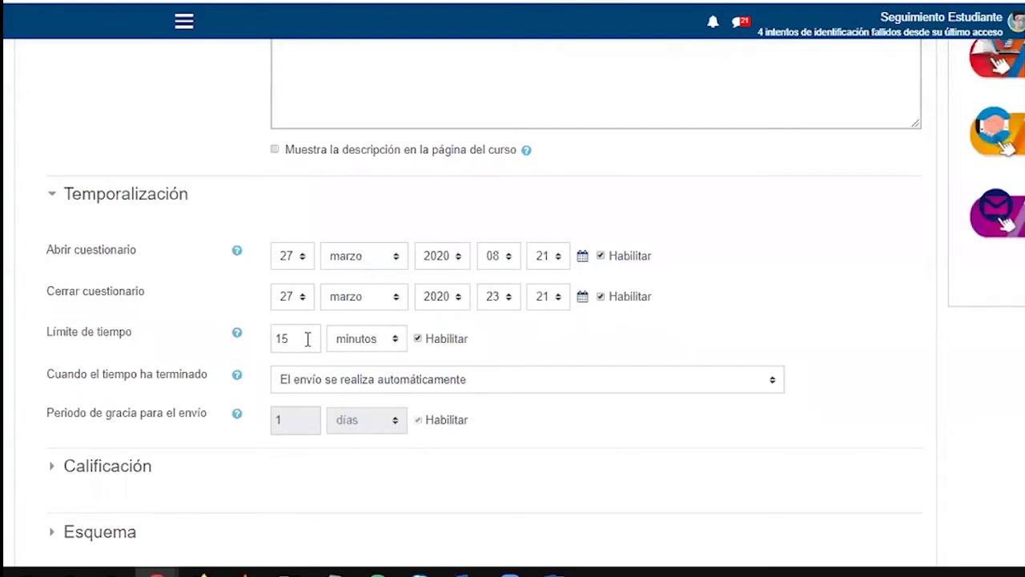
Set the quiz to open at 17:00 and close at 18:00
left_click(508, 263)
left_click_drag(510, 122, 517, 212)
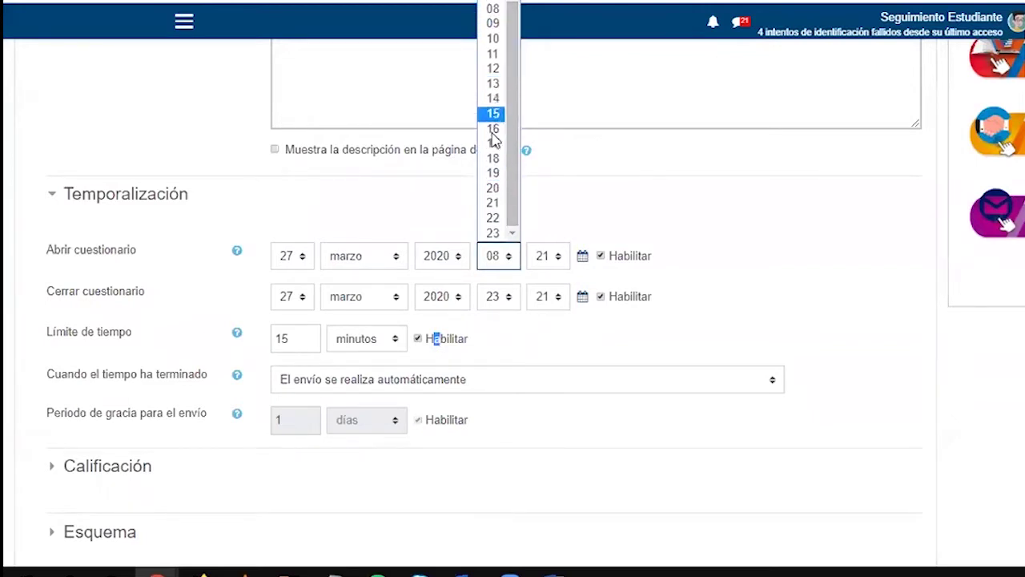
left_click(495, 145)
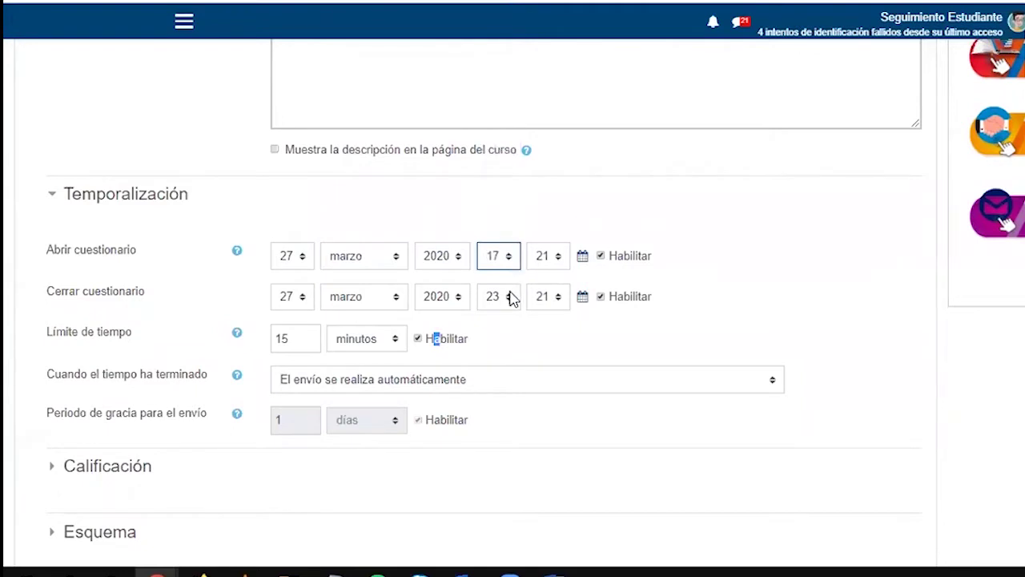
left_click(511, 296)
left_click(493, 199)
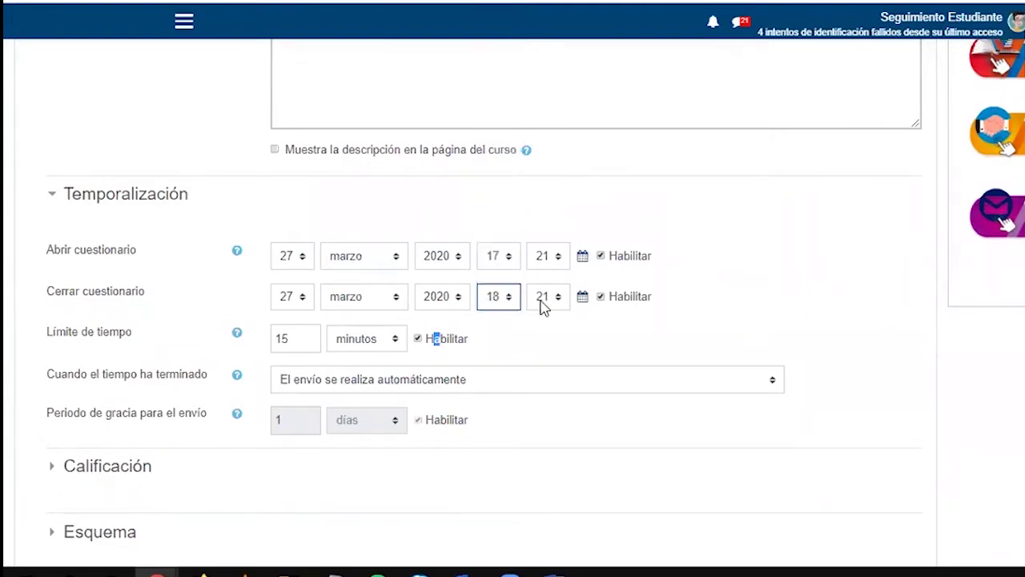
left_click(544, 258)
scroll(549, 156, "up", 3)
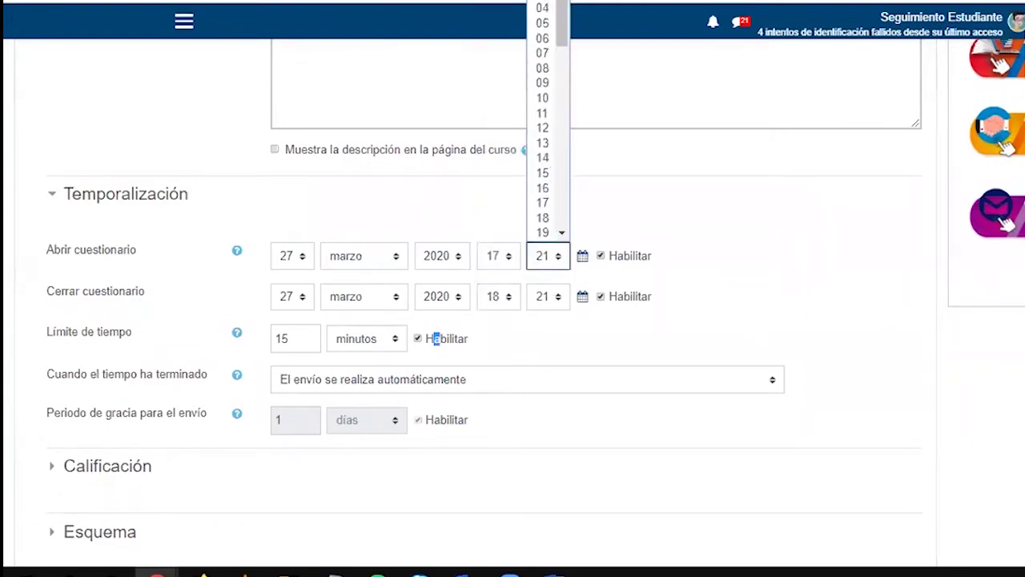
left_click(542, 10)
left_click(551, 297)
scroll(554, 209, "up", 1)
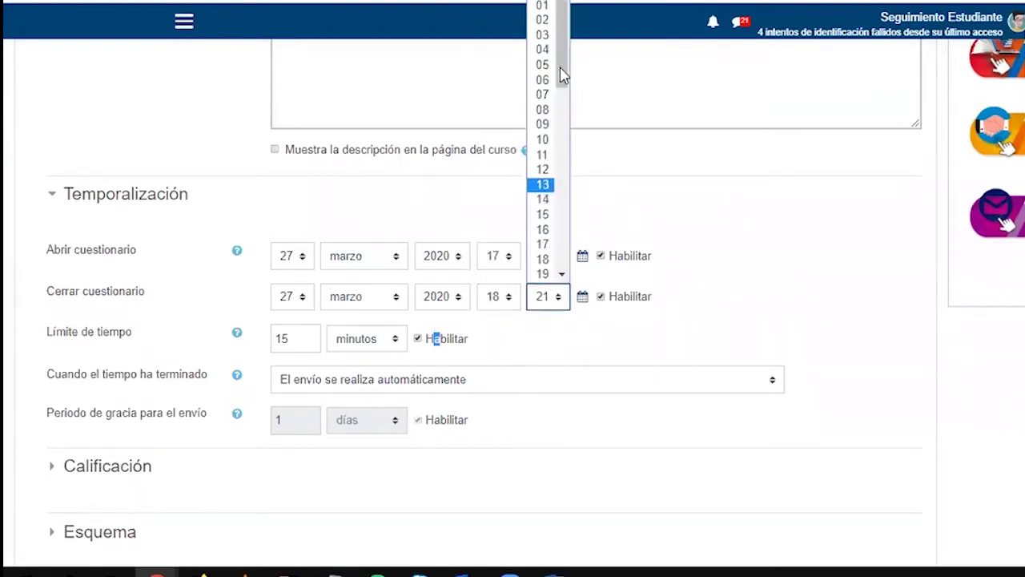
scroll(547, 6, "up", 1)
left_click(543, 7)
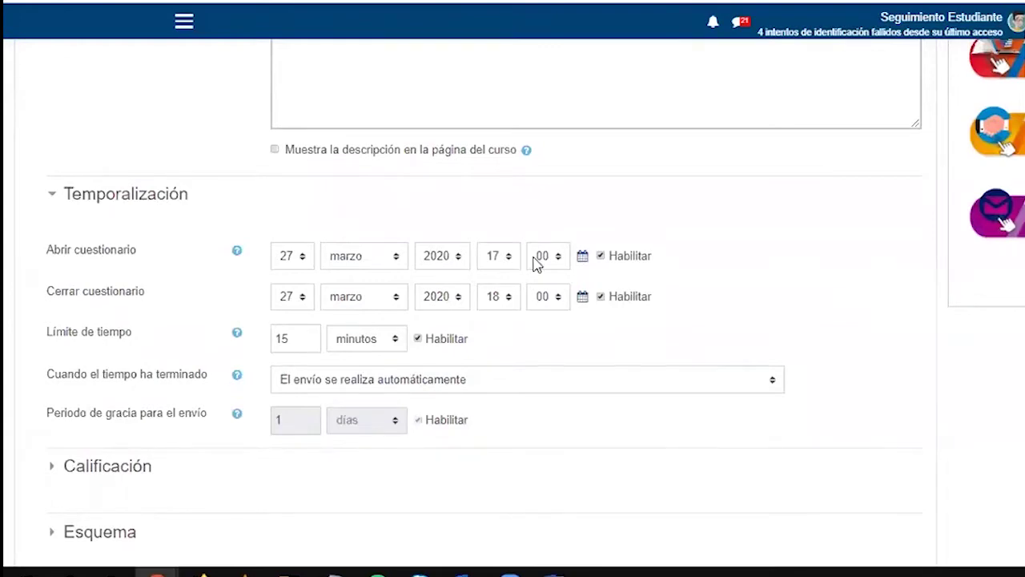
scroll(301, 325, "up", 5)
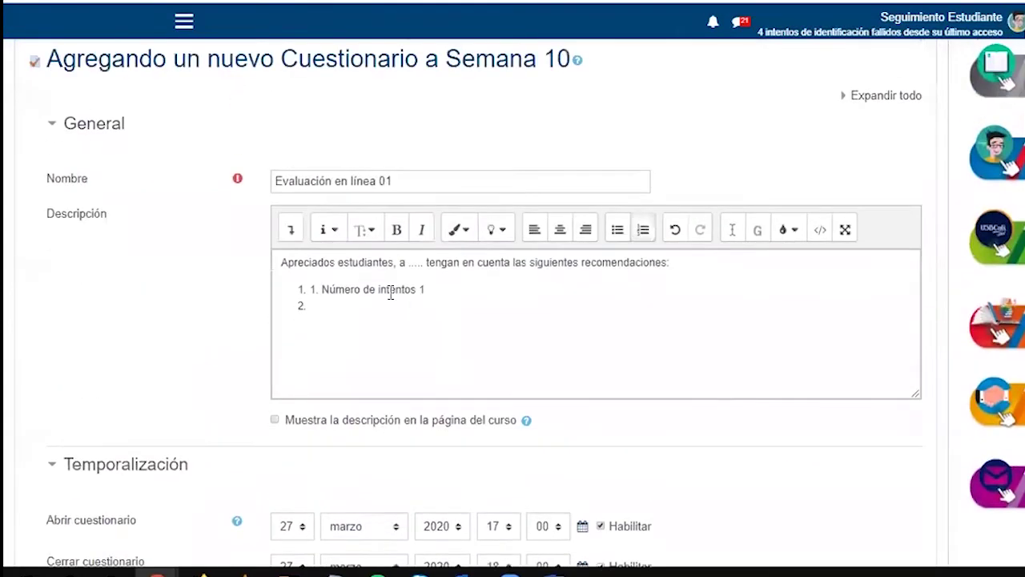
Remove the stray '1.' before item 1 and add new list items below it
left_click(332, 312)
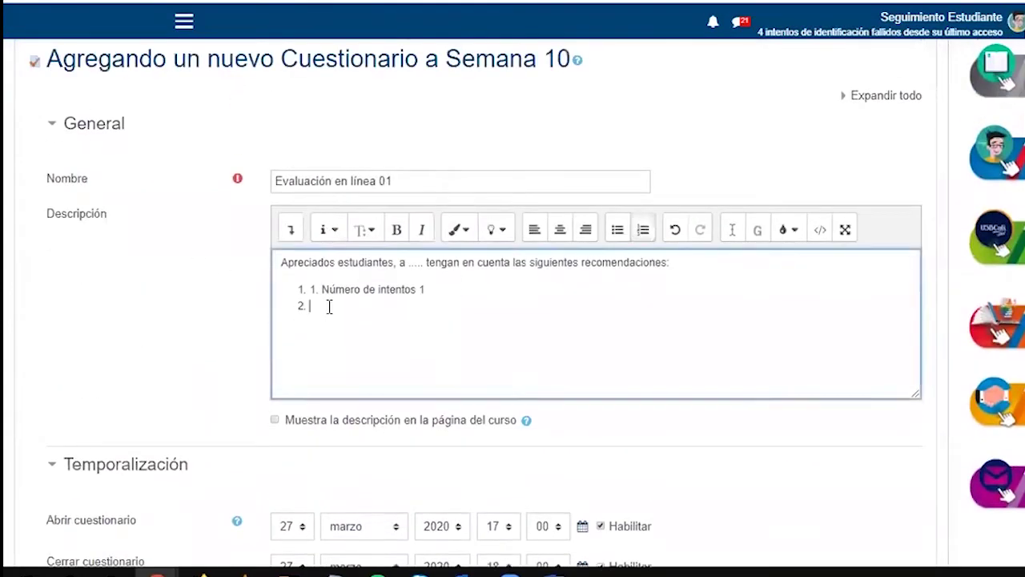
left_click_drag(309, 289, 317, 289)
key("Delete")
key("Delete")
key("Delete")
key("Down")
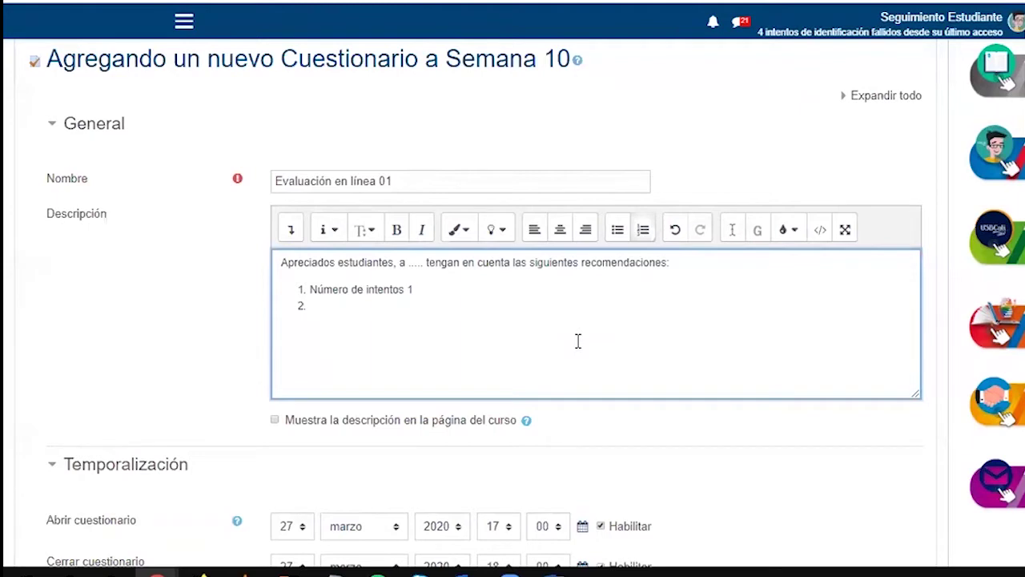
type("sdas")
key("Return")
type("3.")
key("Return")
key("Up")
Write item 2 as 'Dispondrán de un tiempo de 15 minutos para la prueba' and delete the stray '3.'
key("shift+Right")
key("shift+Right")
key("shift+Right")
key("shift+Right")
type("Dispondrán")
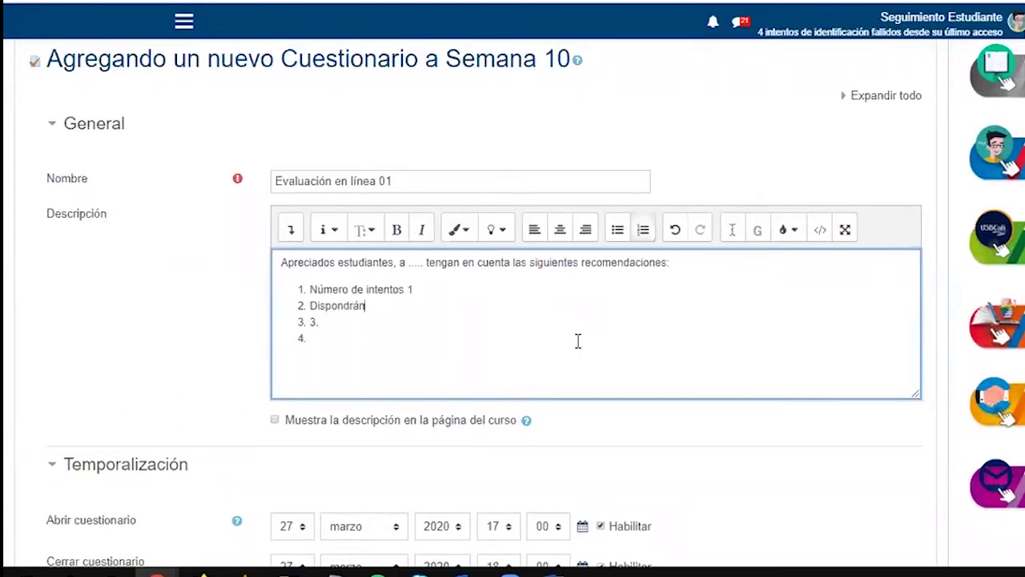
type(" de un tiempo de 15 minu")
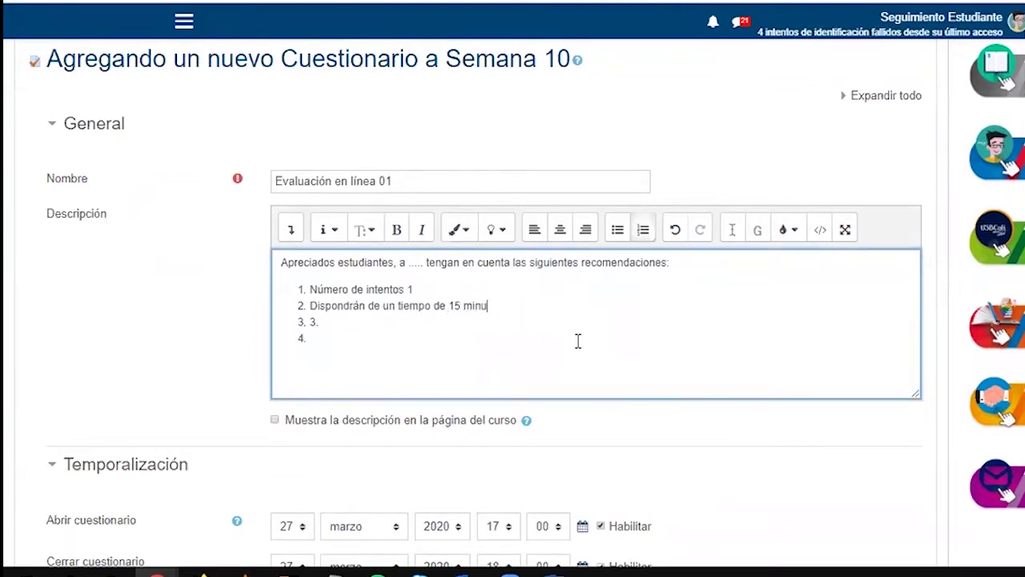
type("tos para la prueba")
key("Down")
key("BackSpace")
key("BackSpace")
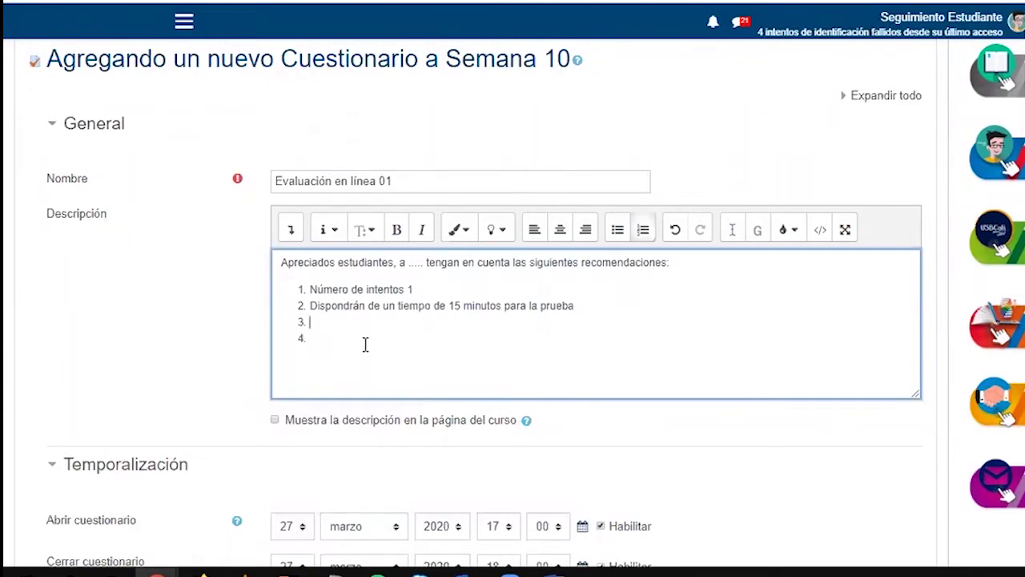
scroll(250, 295, "down", 2)
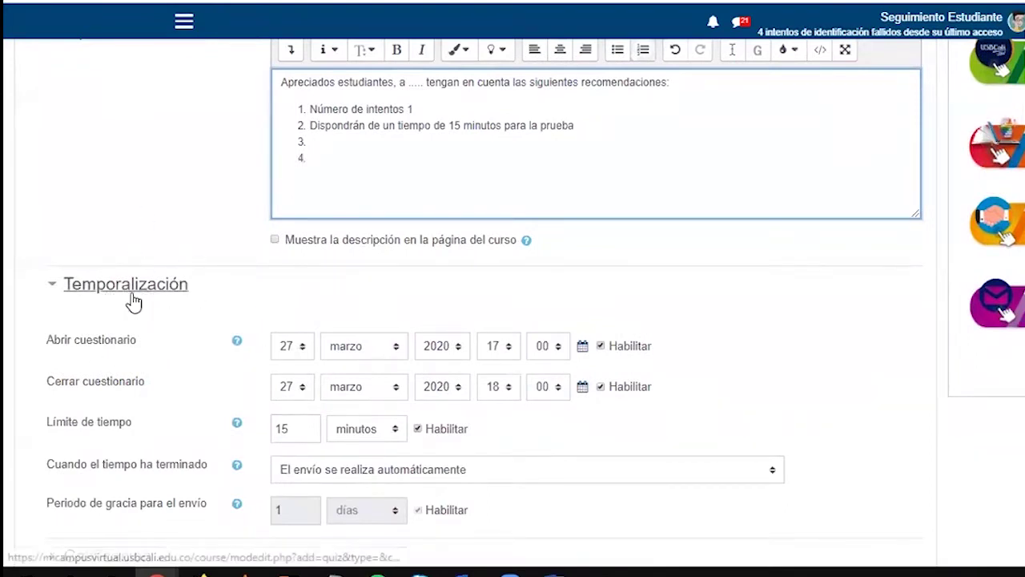
Reopen Temporalización and leave the opening day at 27 March
scroll(57, 197, "down", 1)
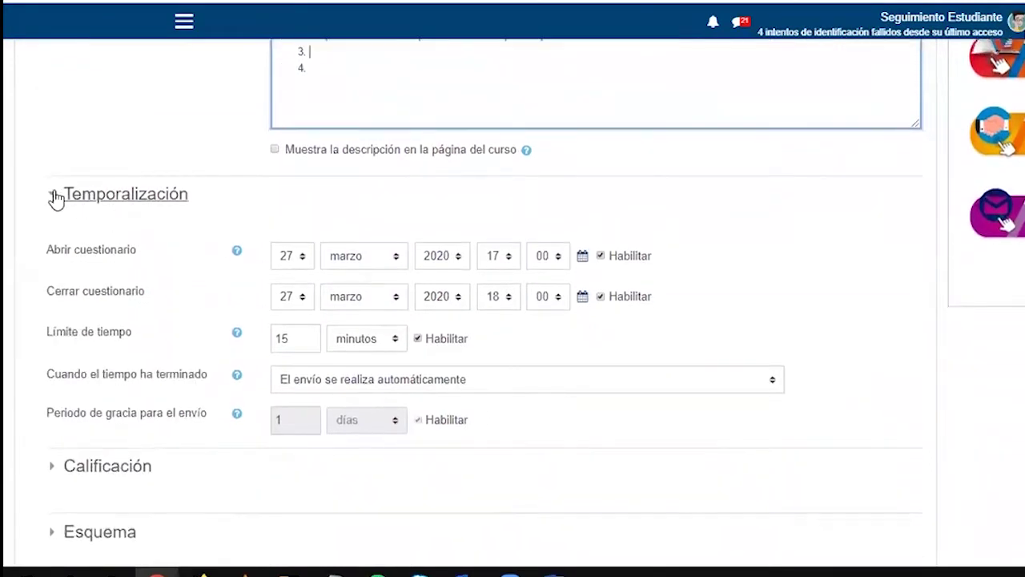
left_click(52, 195)
left_click(91, 200)
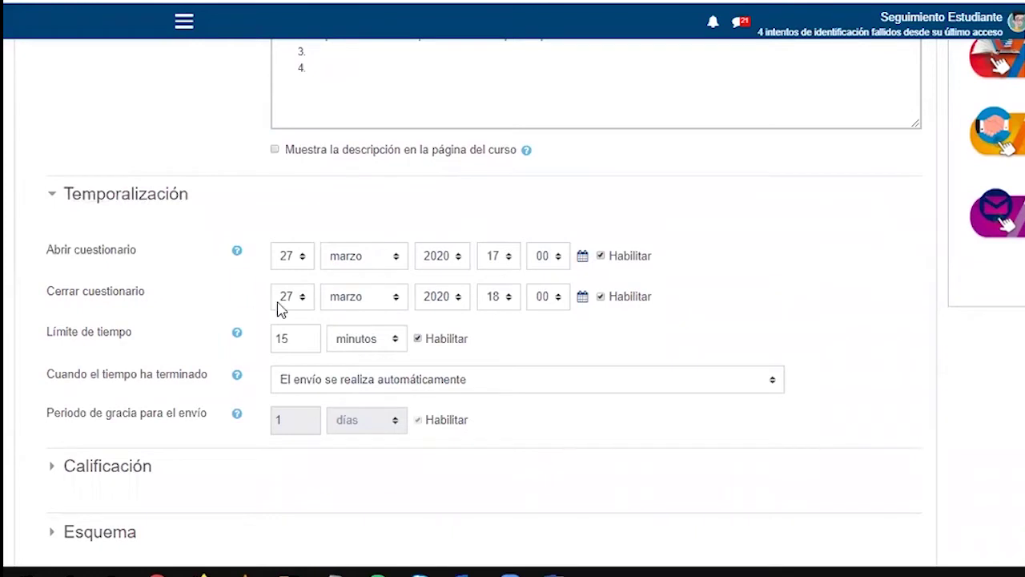
scroll(213, 253, "down", 1)
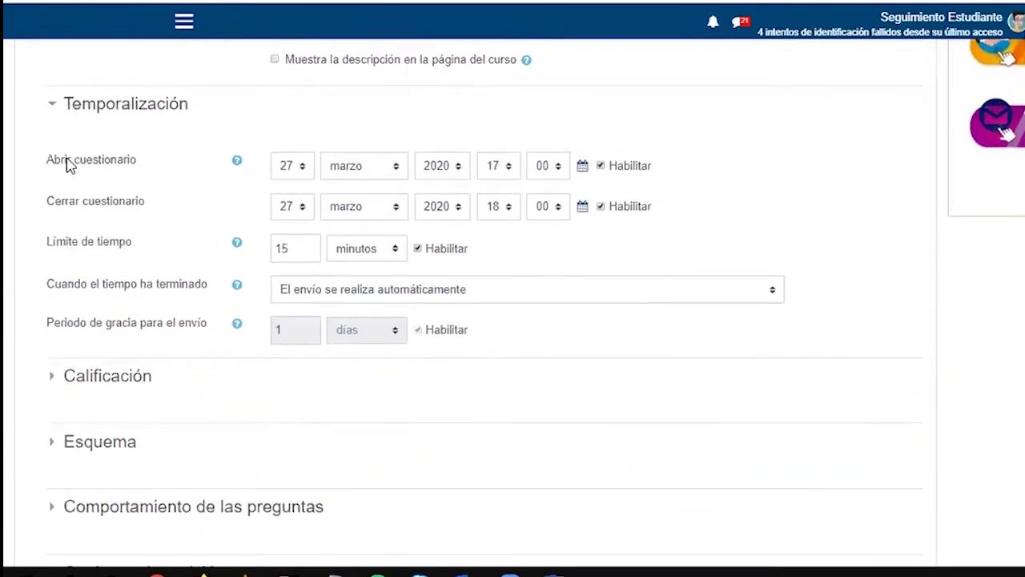
left_click_drag(47, 162, 128, 163)
left_click_drag(53, 201, 138, 210)
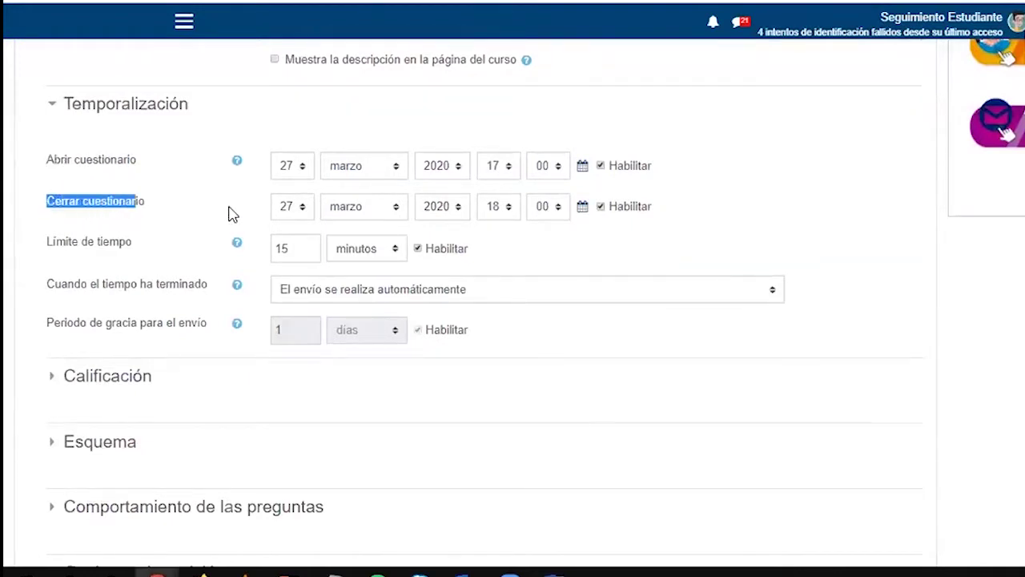
left_click(303, 167)
left_click(303, 170)
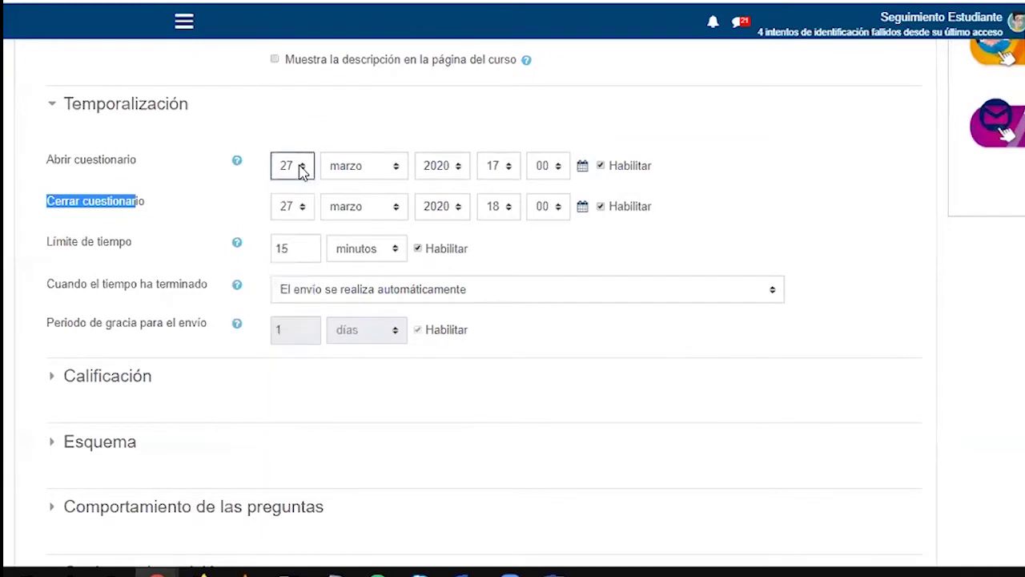
Change the closing day to 28 and keep minutos as the time-limit unit
left_click(299, 207)
scroll(308, 505, "down", 1)
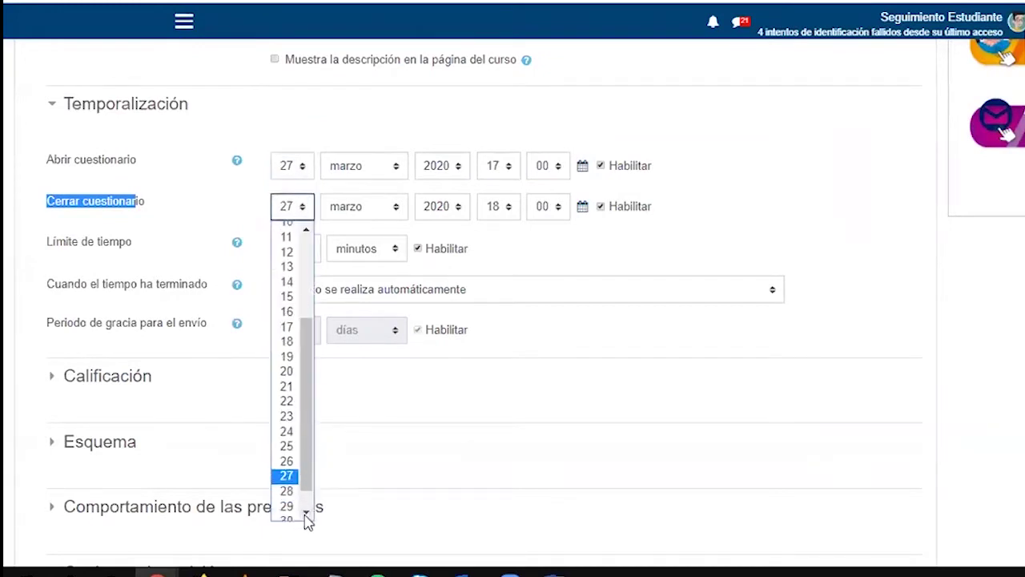
left_click(291, 490)
left_click(295, 128)
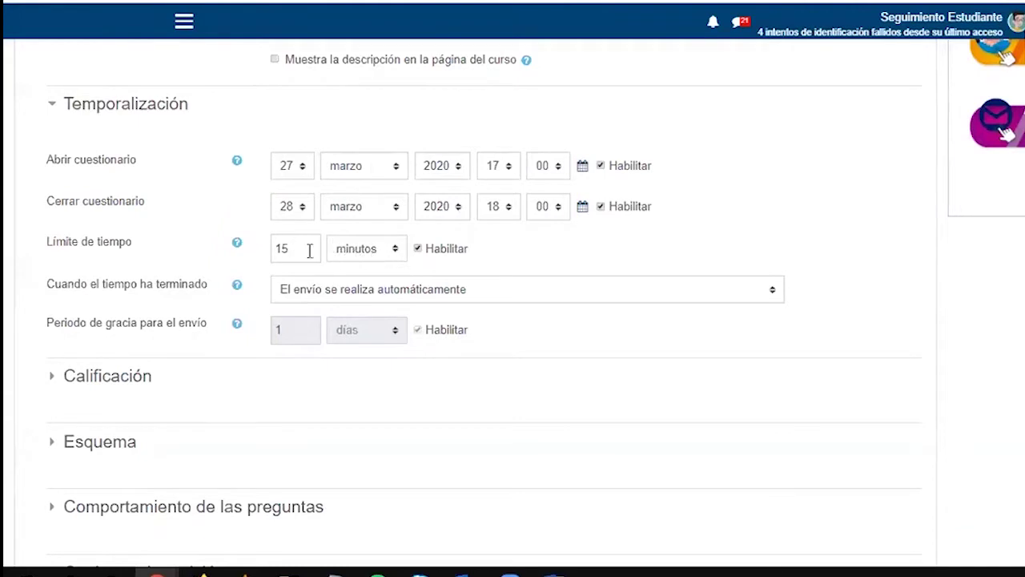
left_click(382, 255)
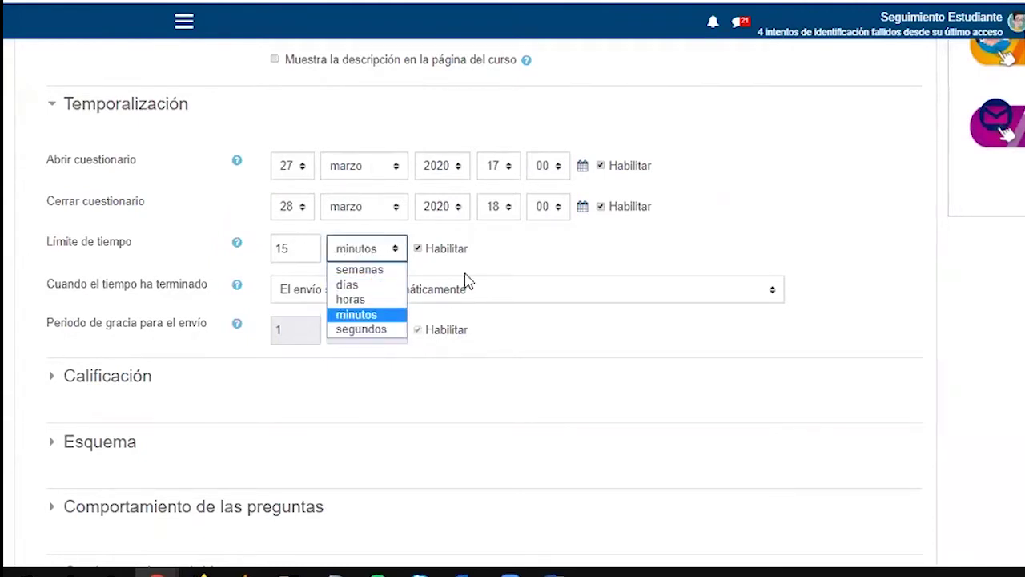
left_click(501, 264)
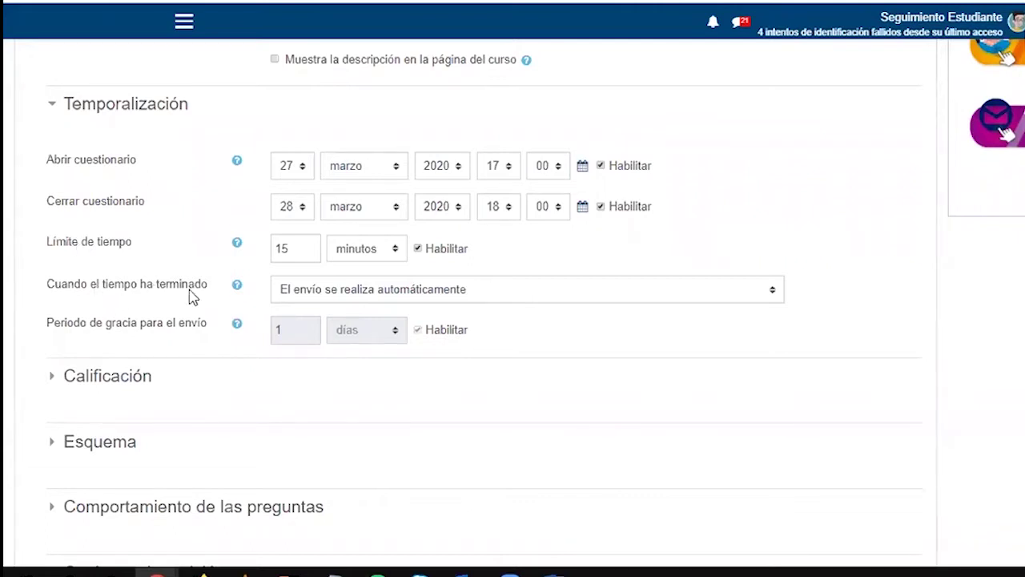
Keep 'El envío se realiza automáticamente' for when time ends, then collapse Temporalización
left_click(368, 300)
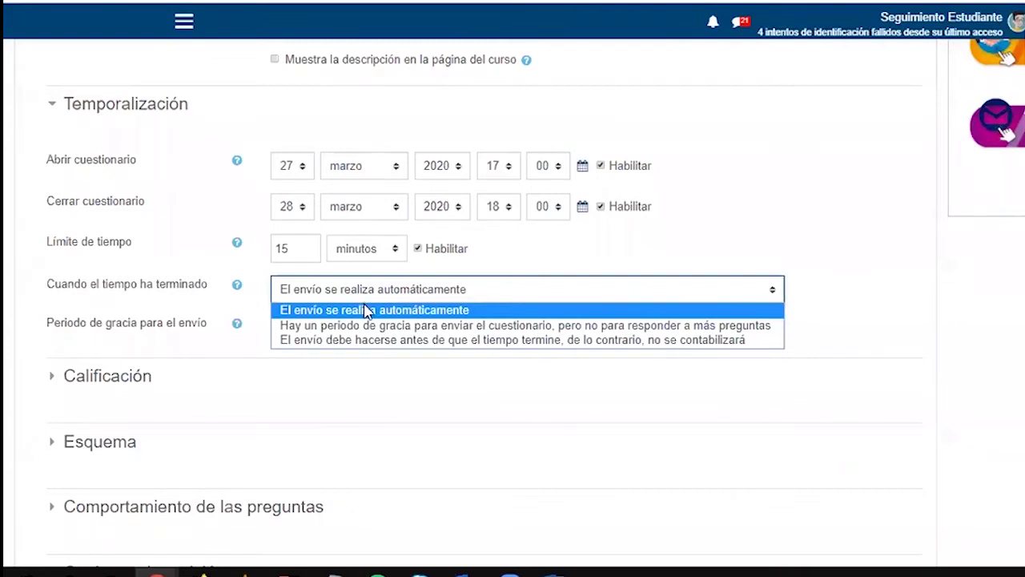
left_click(366, 309)
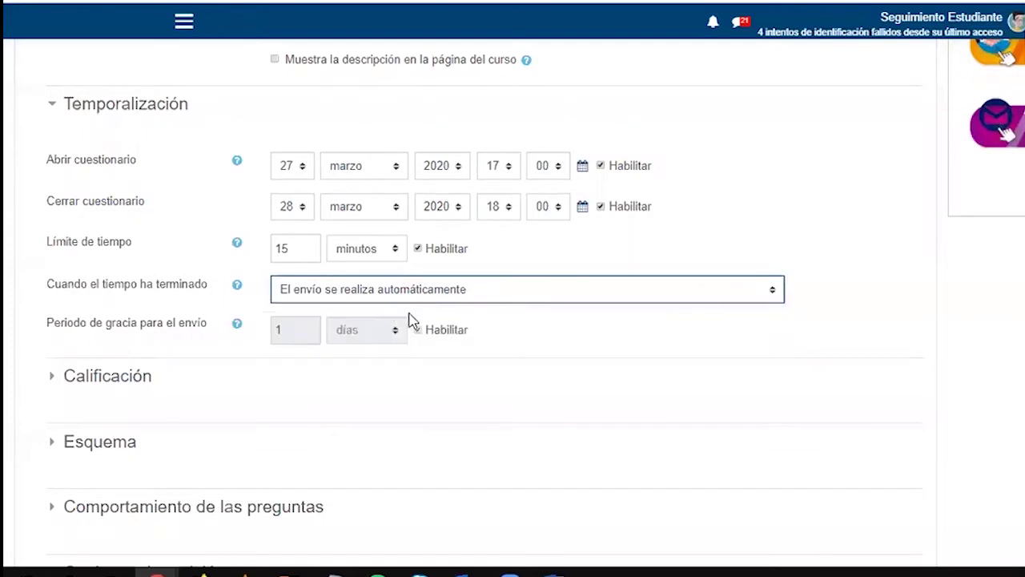
left_click_drag(53, 322, 192, 323)
left_click(350, 291)
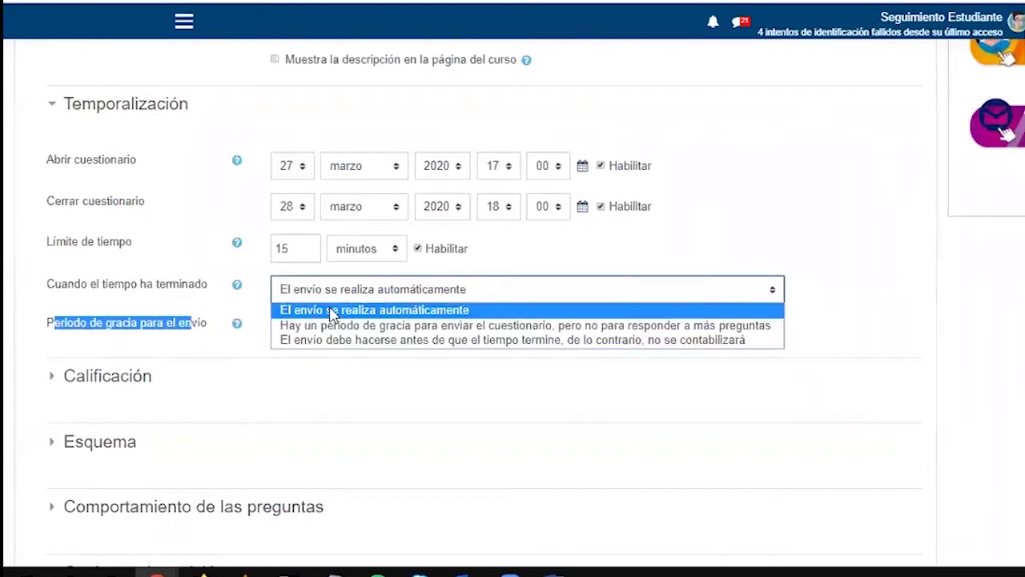
left_click(249, 313)
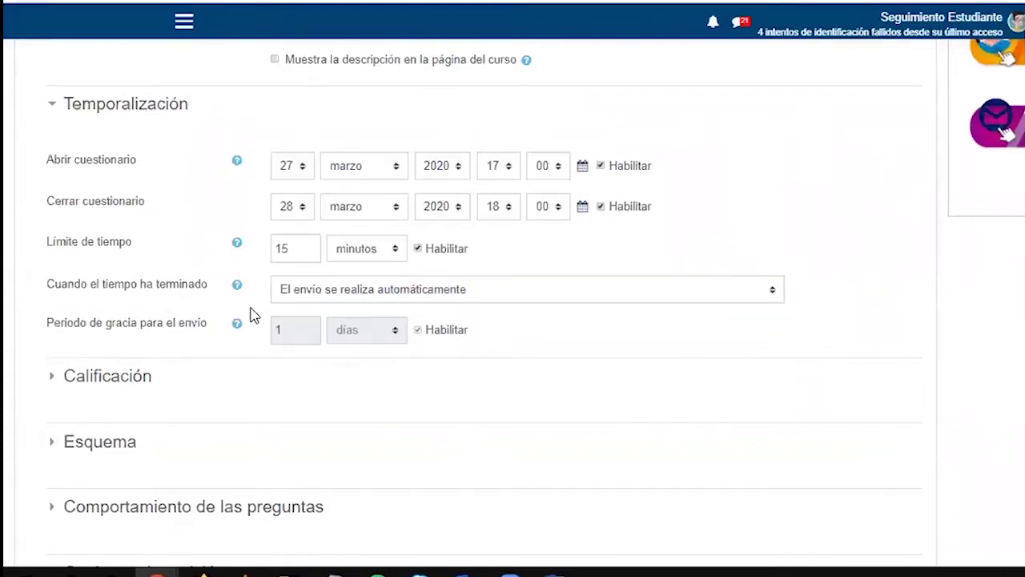
left_click(54, 113)
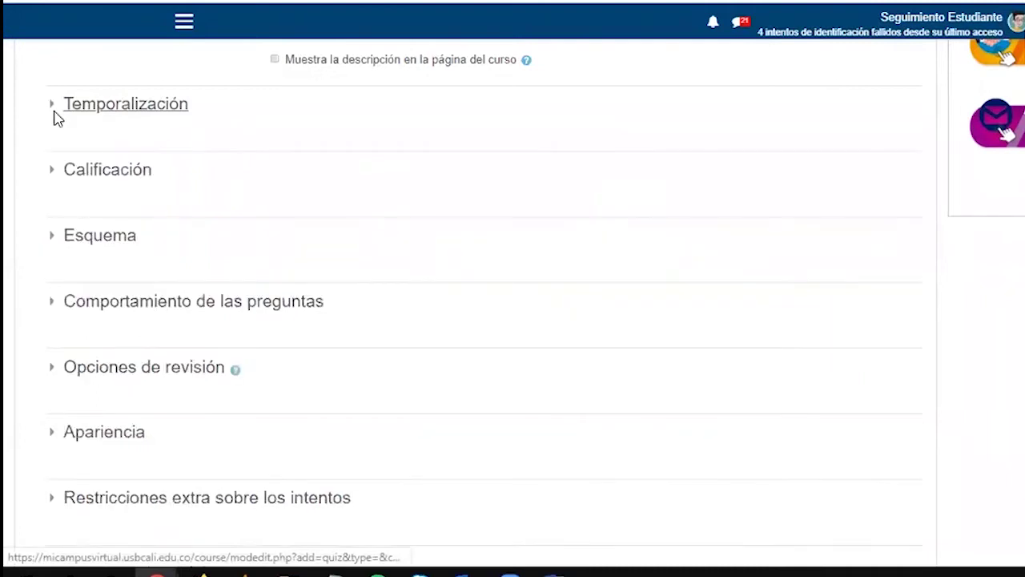
Expand Calificación and try 2, then 3 allowed attempts
left_click(61, 170)
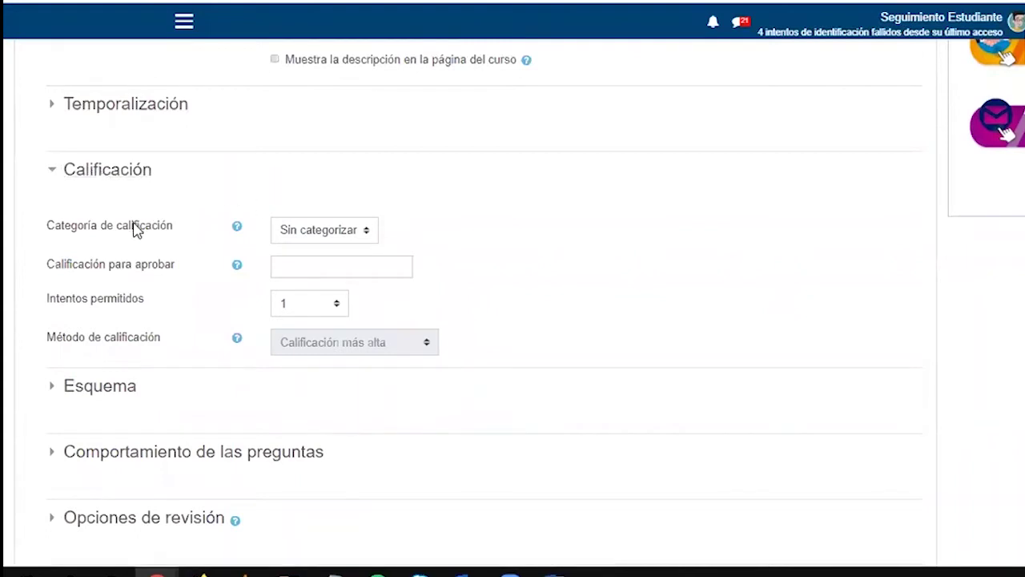
left_click_drag(54, 298, 141, 309)
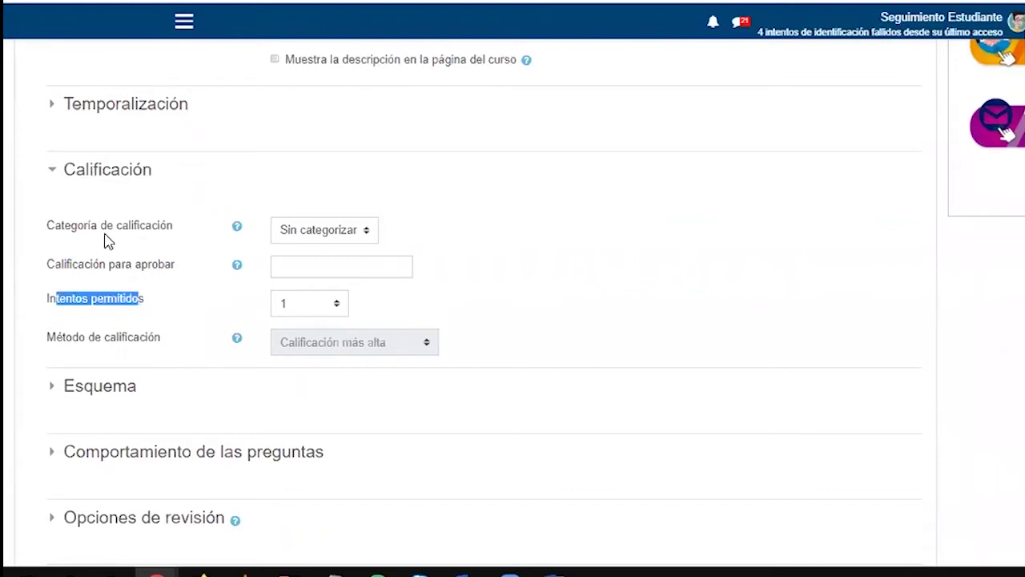
left_click(343, 231)
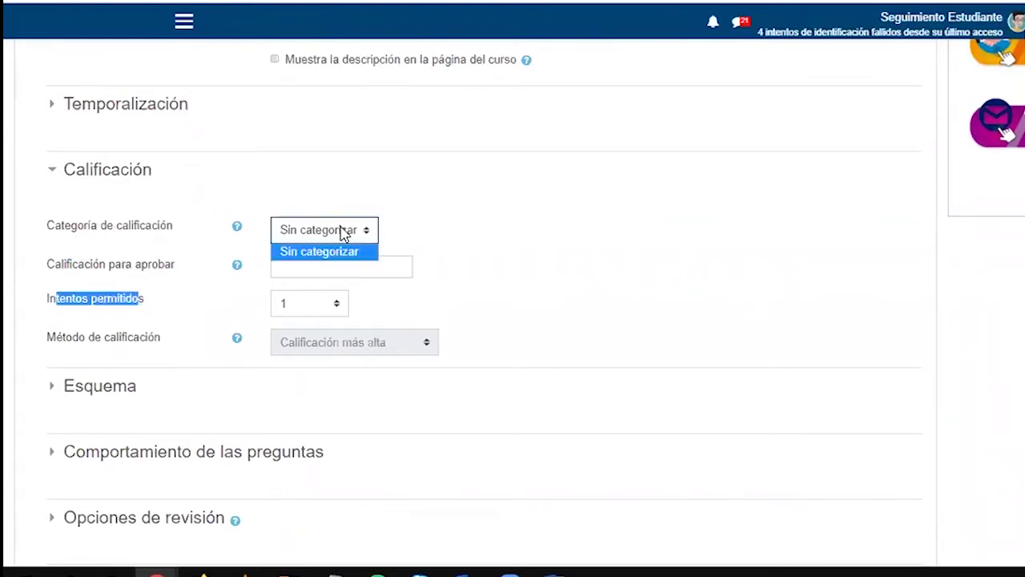
left_click(343, 231)
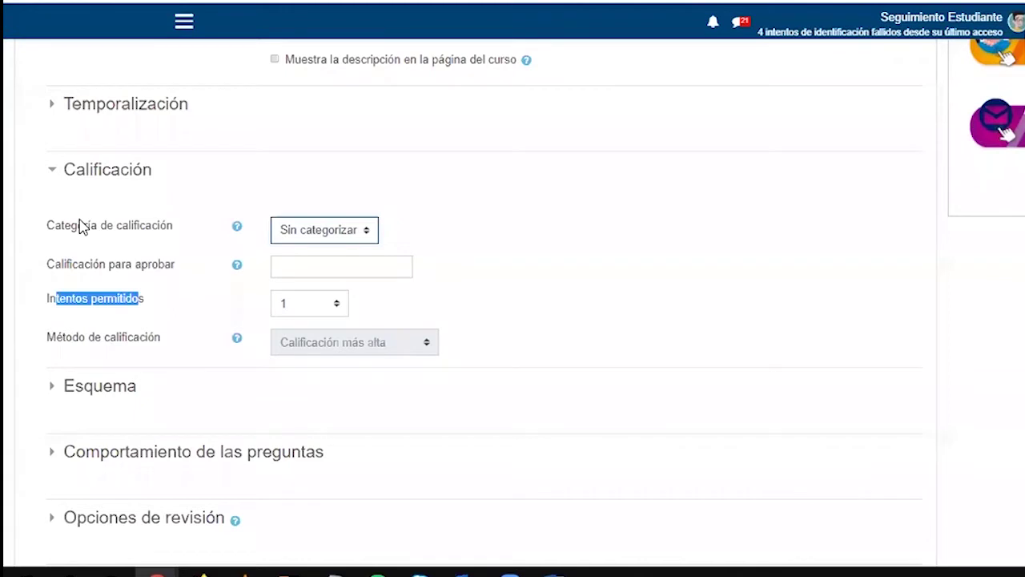
left_click(80, 298)
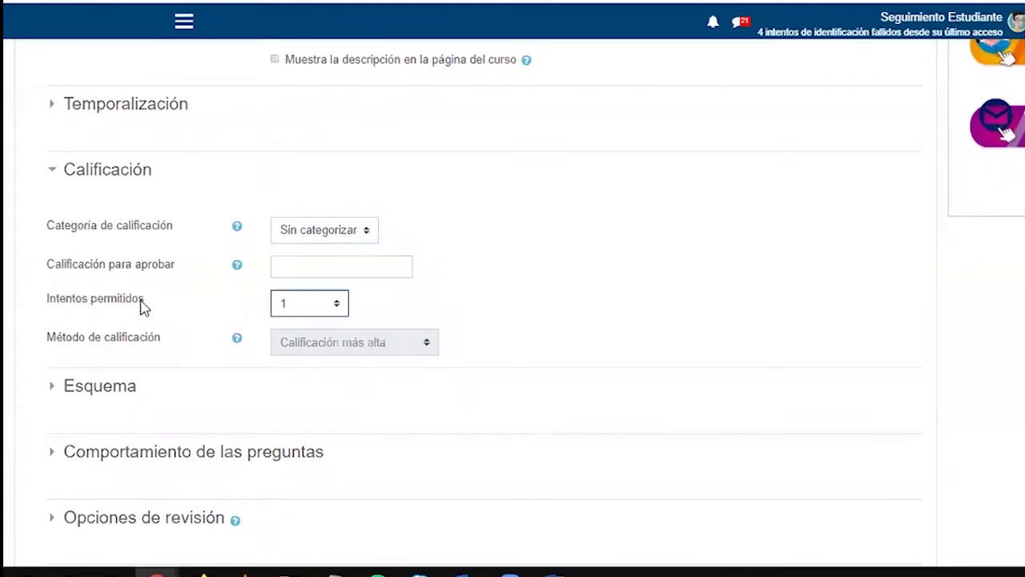
left_click(293, 303)
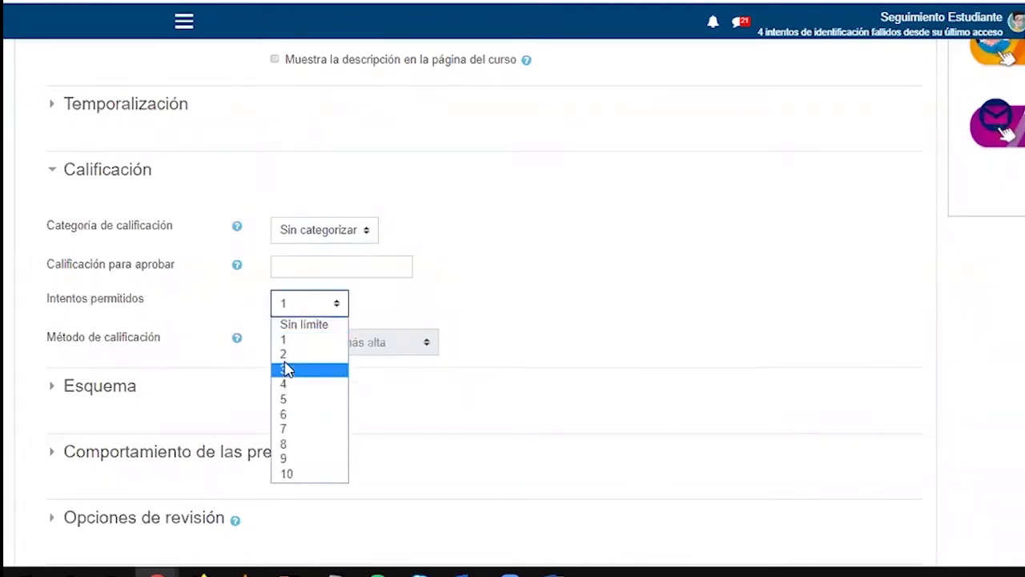
left_click(289, 356)
left_click(298, 306)
left_click(290, 369)
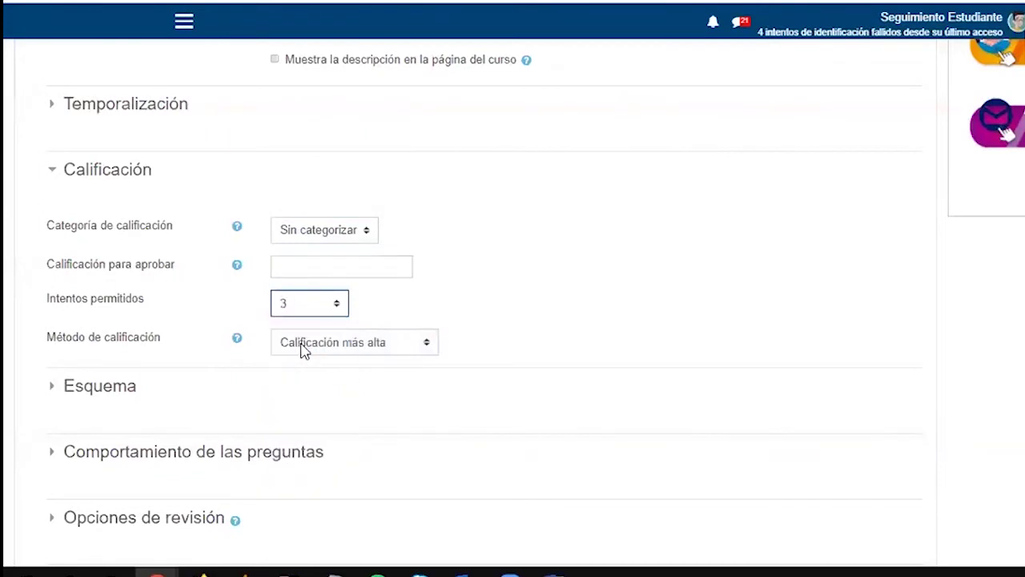
left_click(318, 305)
left_click(311, 368)
Review Método de calificación, set allowed attempts back to 1, and collapse Calificación
left_click_drag(48, 338, 160, 351)
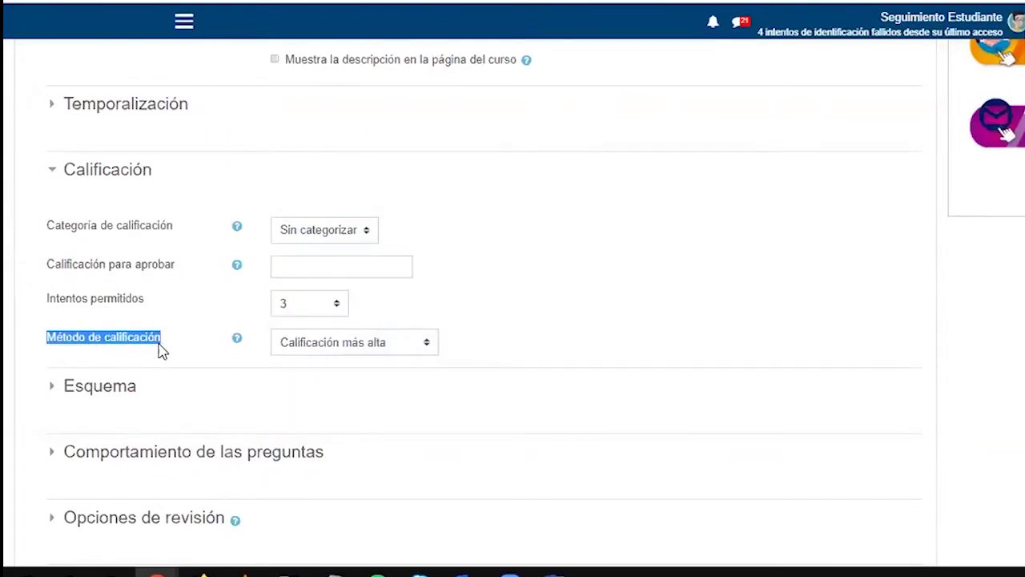
left_click(344, 342)
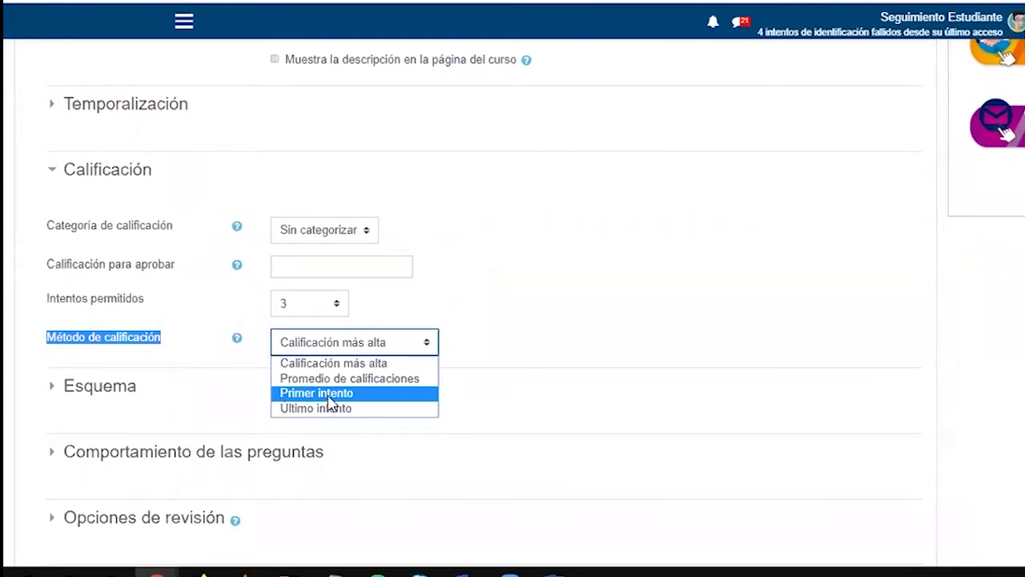
left_click(319, 306)
left_click(297, 343)
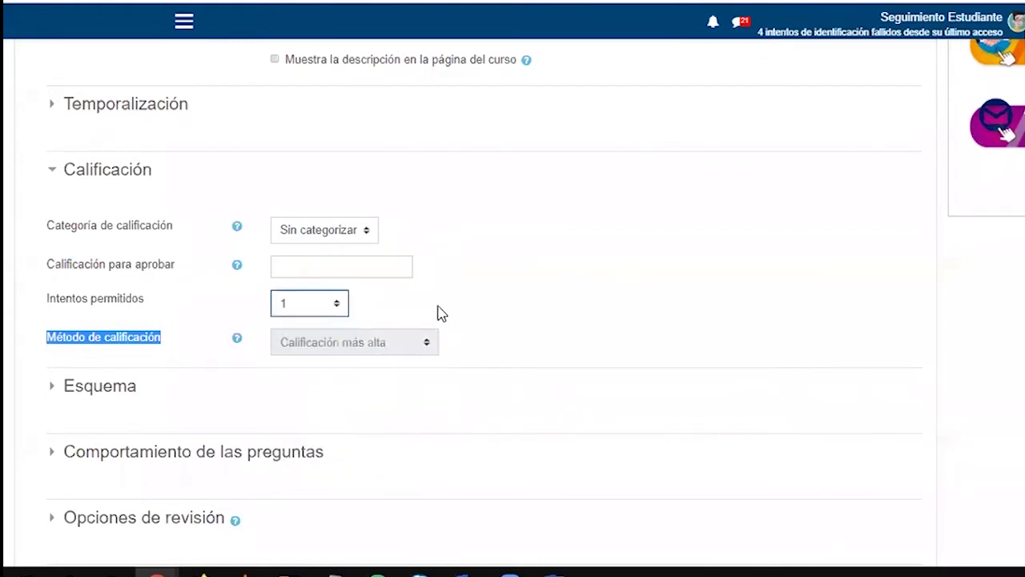
left_click(436, 313)
left_click(124, 176)
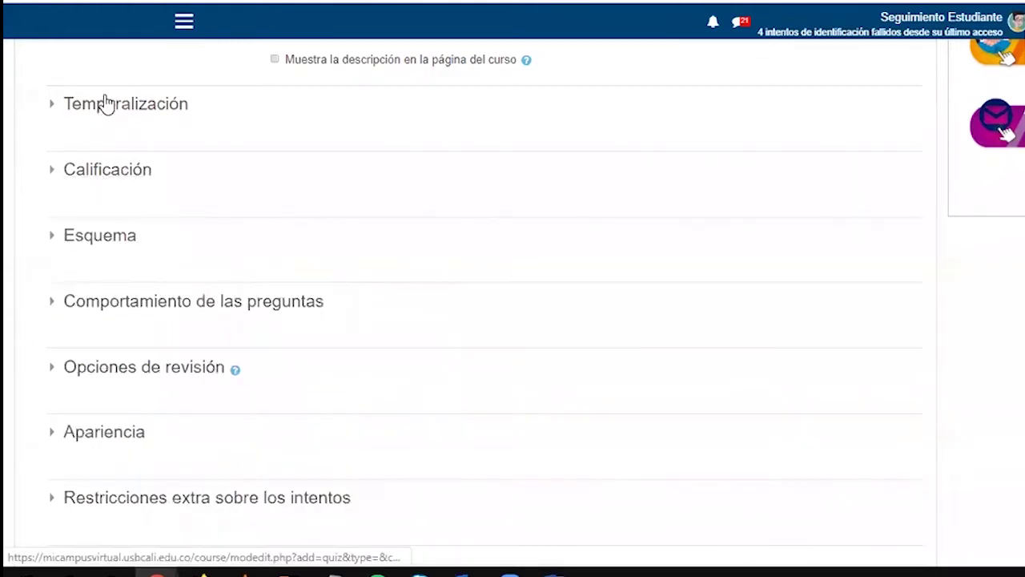
Expand Esquema with its extra settings, keeping Página nueva at Cada pregunta and navigation Libre
left_click(97, 235)
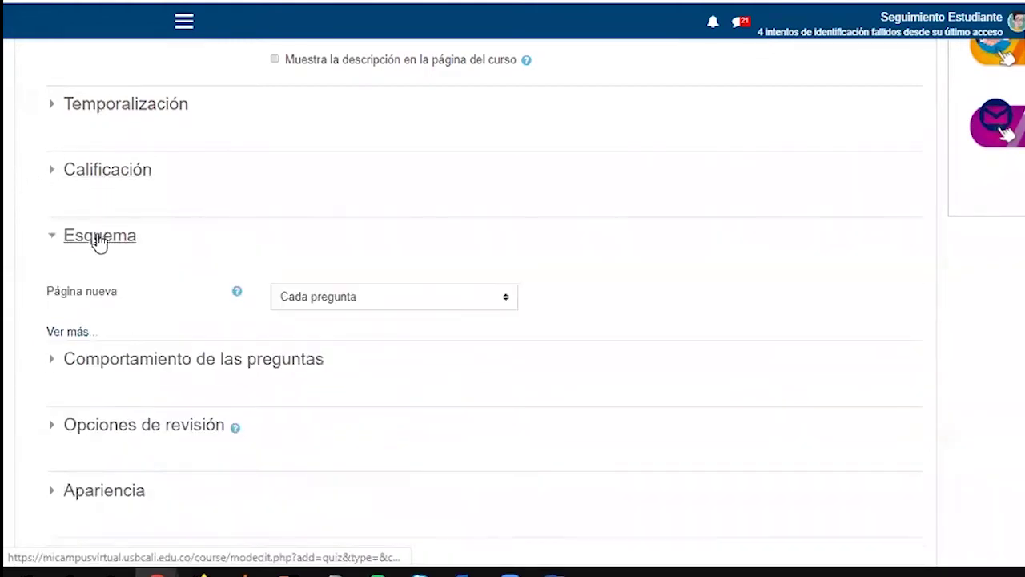
left_click(84, 332)
left_click(93, 368)
left_click(72, 333)
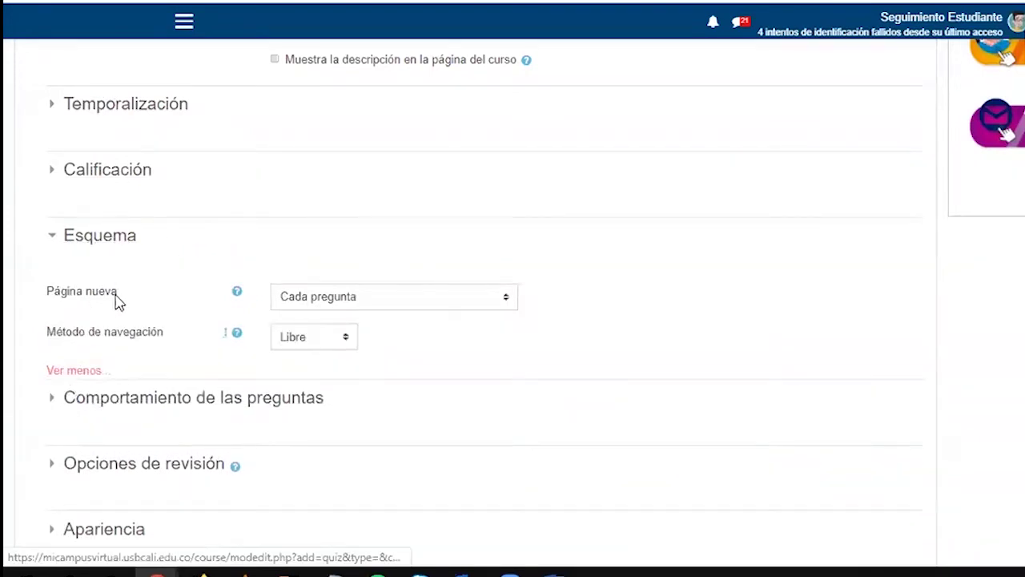
scroll(126, 337, "down", 2)
scroll(73, 224, "up", 1)
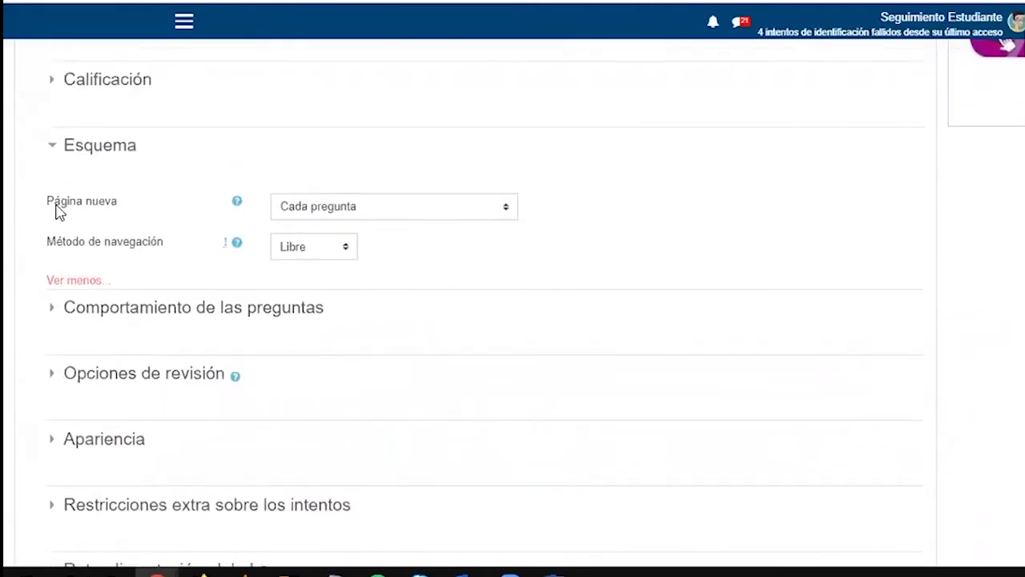
left_click(346, 211)
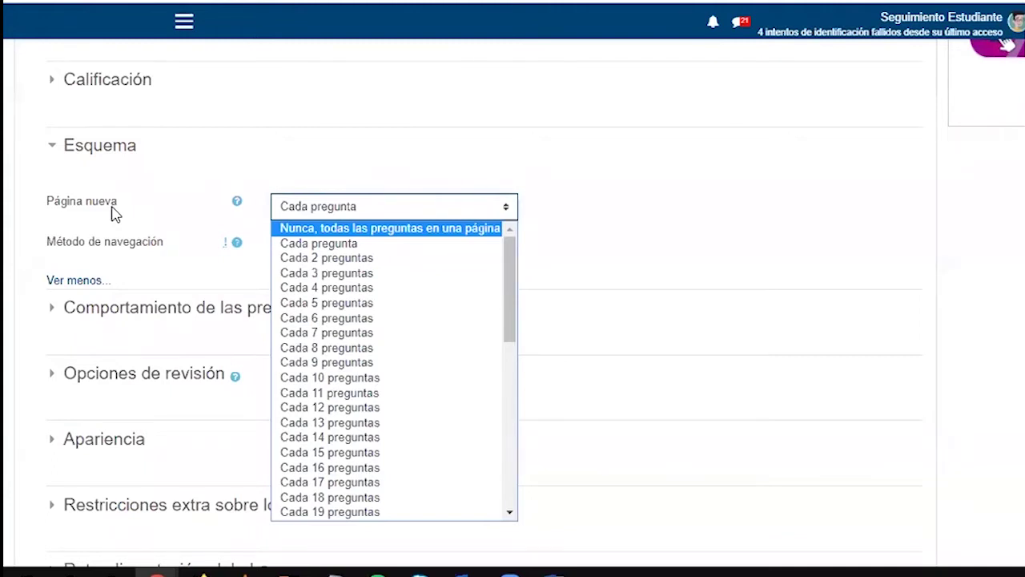
left_click(152, 266)
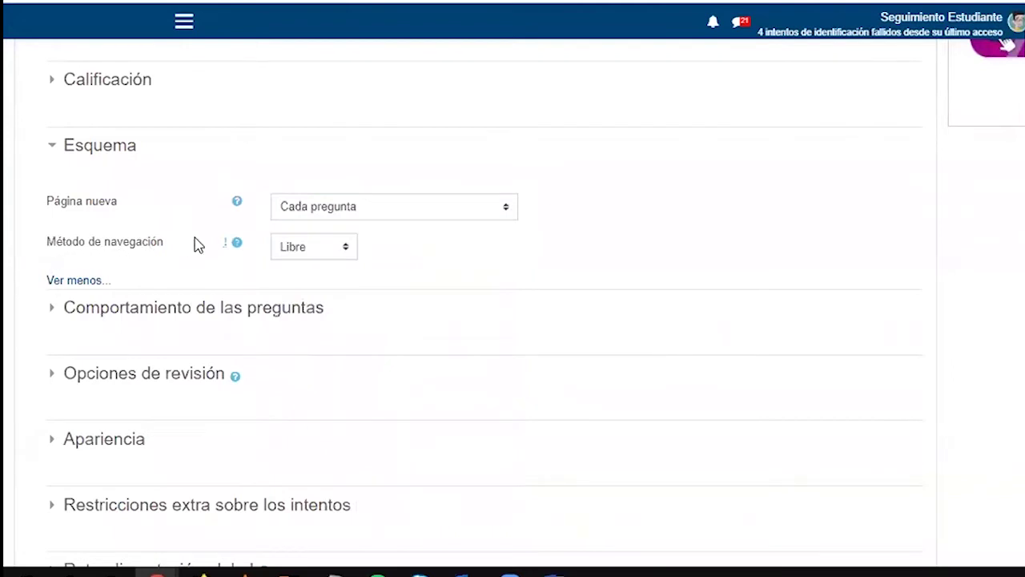
left_click(302, 253)
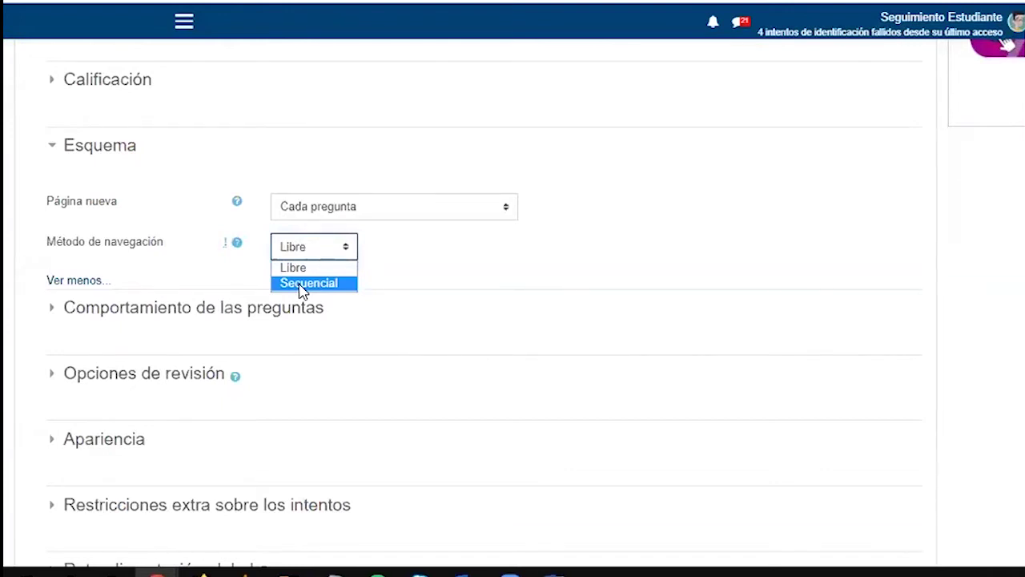
left_click(188, 308)
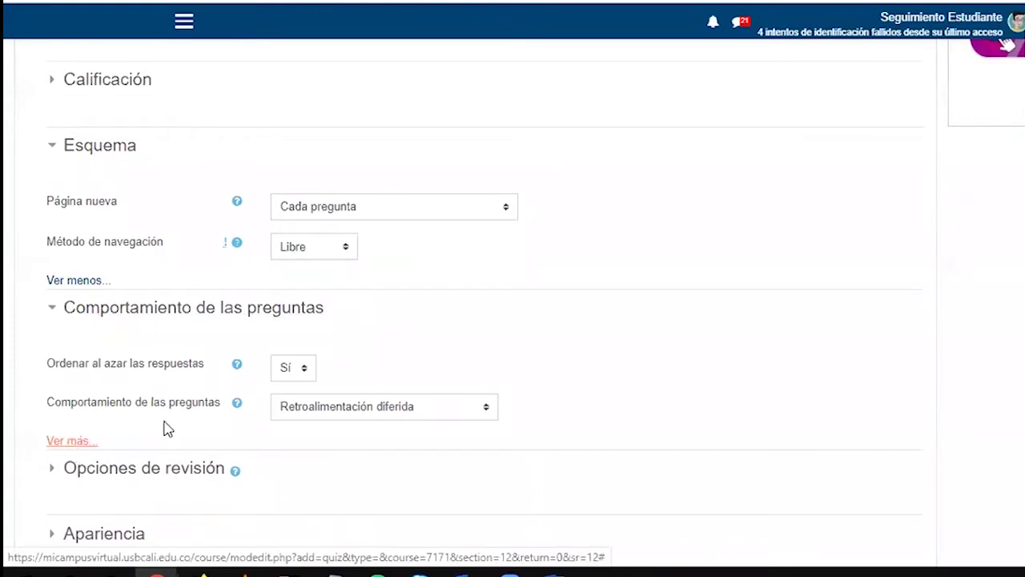
Show the extra question-behaviour options, keep Retroalimentación diferida, and expand Opciones de revisión
left_click(78, 441)
scroll(263, 418, "down", 2)
scroll(263, 418, "up", 1)
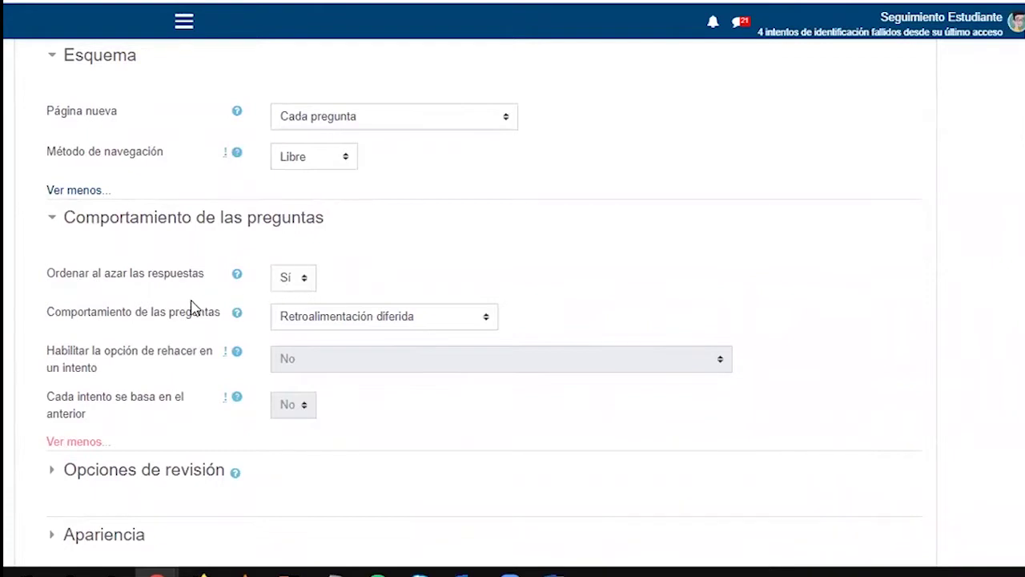
left_click(371, 322)
left_click(371, 322)
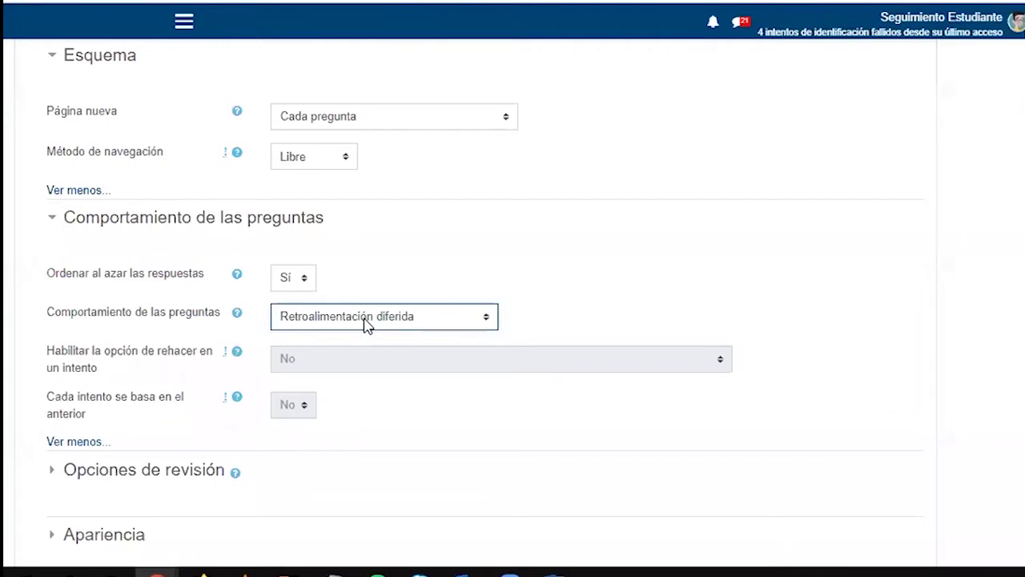
left_click(99, 472)
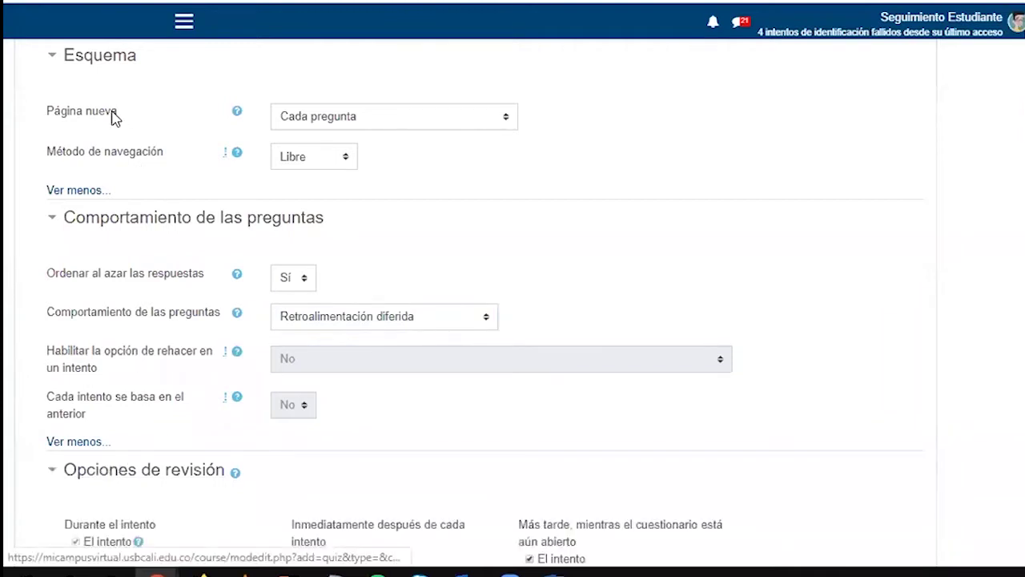
Collapse question behaviour and review the Durante el intento and Inmediatamente después review options
left_click(65, 222)
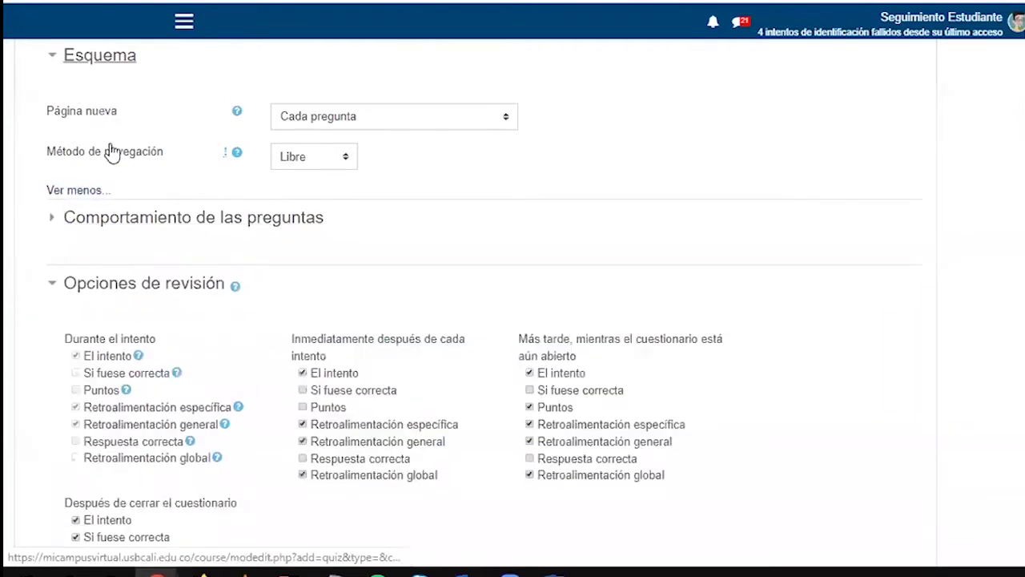
scroll(152, 256, "down", 3)
scroll(154, 256, "down", 1)
scroll(101, 155, "up", 1)
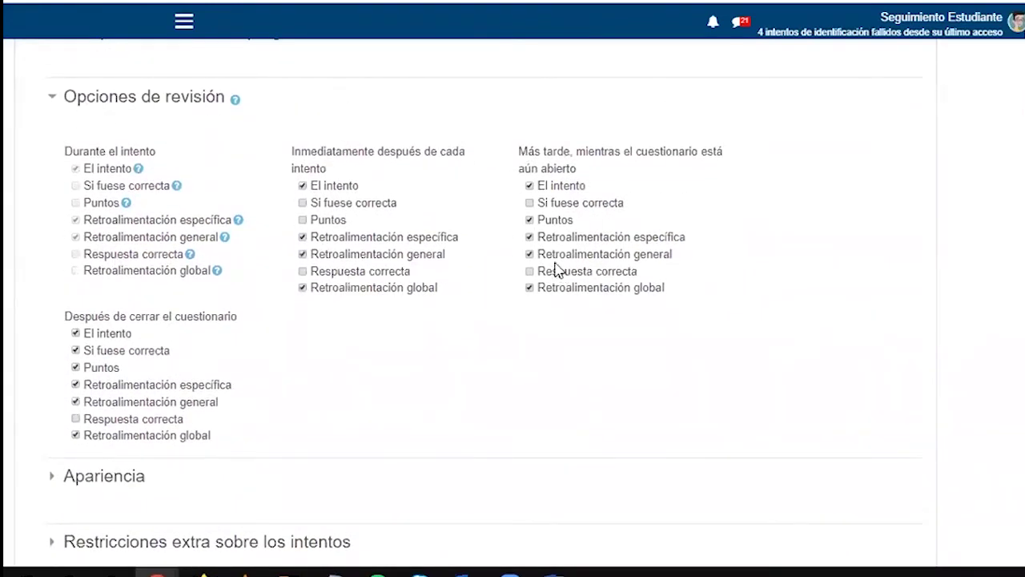
left_click_drag(105, 154, 155, 154)
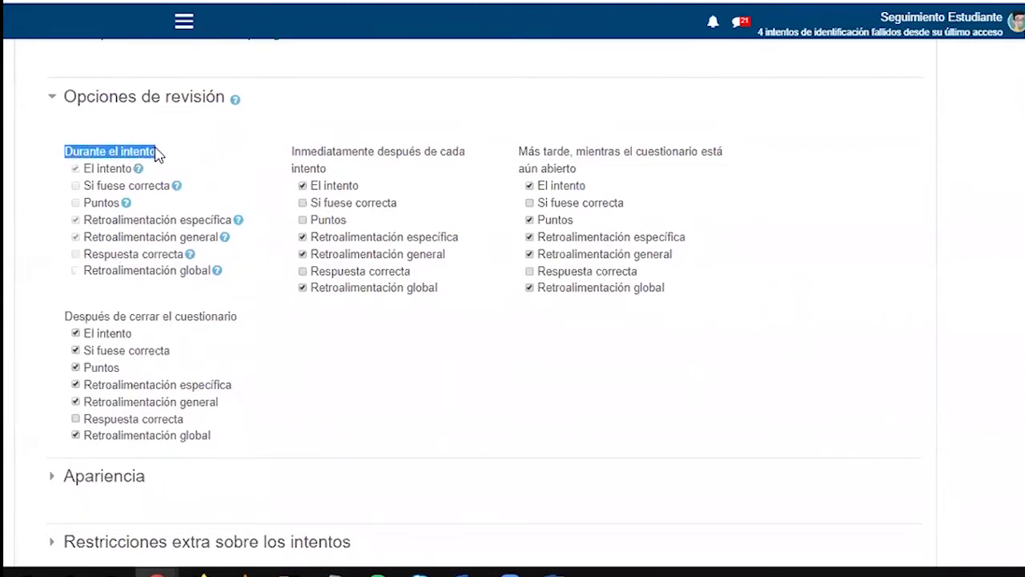
double_click(102, 173)
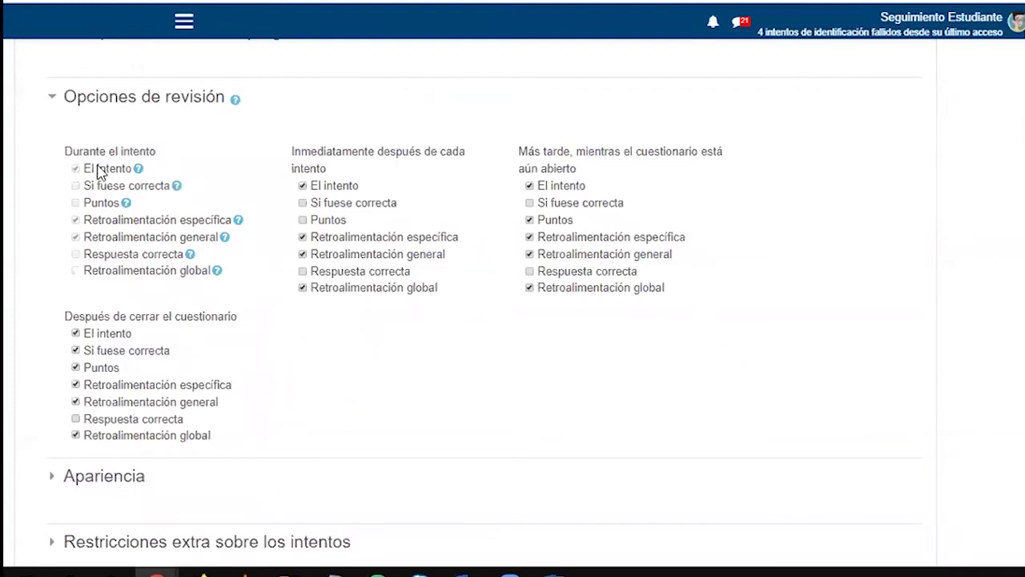
left_click(101, 200)
left_click_drag(309, 161, 342, 160)
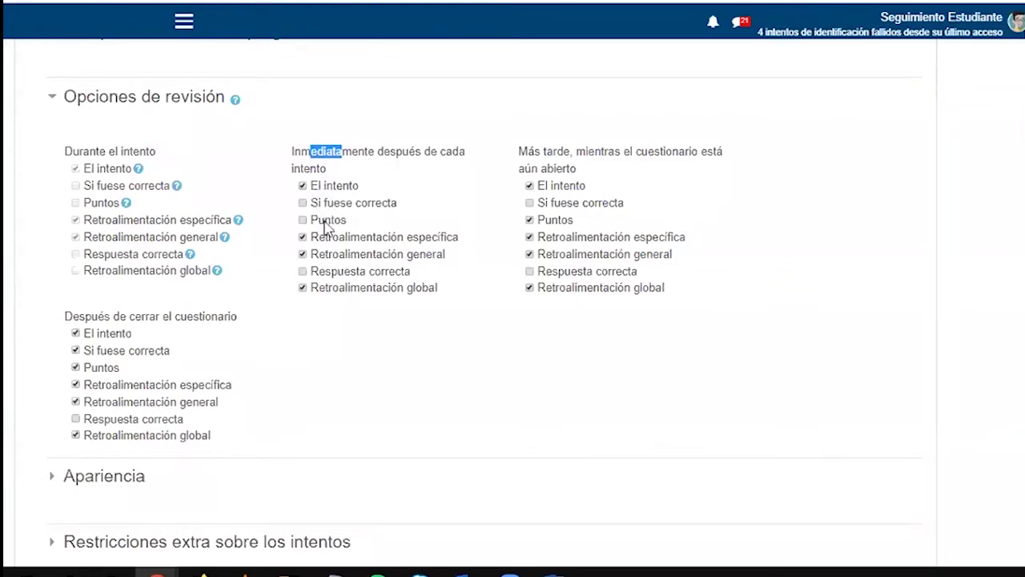
left_click_drag(318, 205, 386, 209)
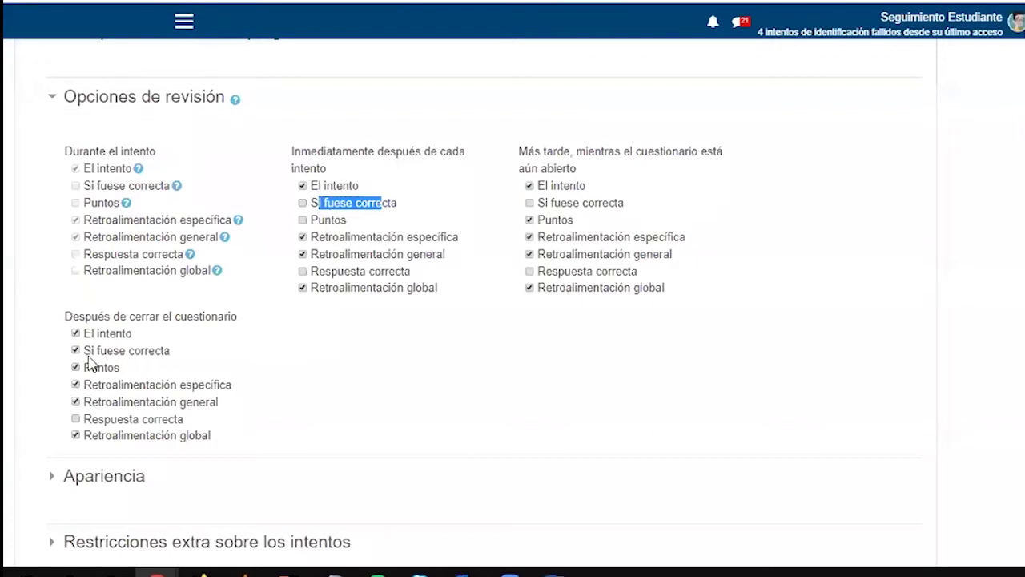
Review the Respuesta correcta options in each column, then collapse Opciones de revisión unchanged
left_click_drag(66, 317, 239, 319)
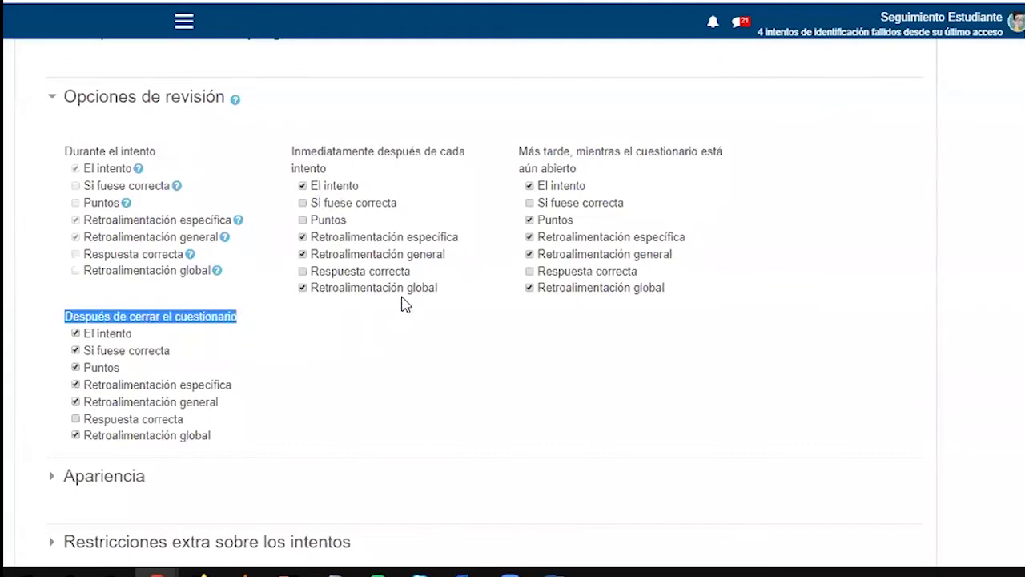
left_click_drag(412, 271, 313, 273)
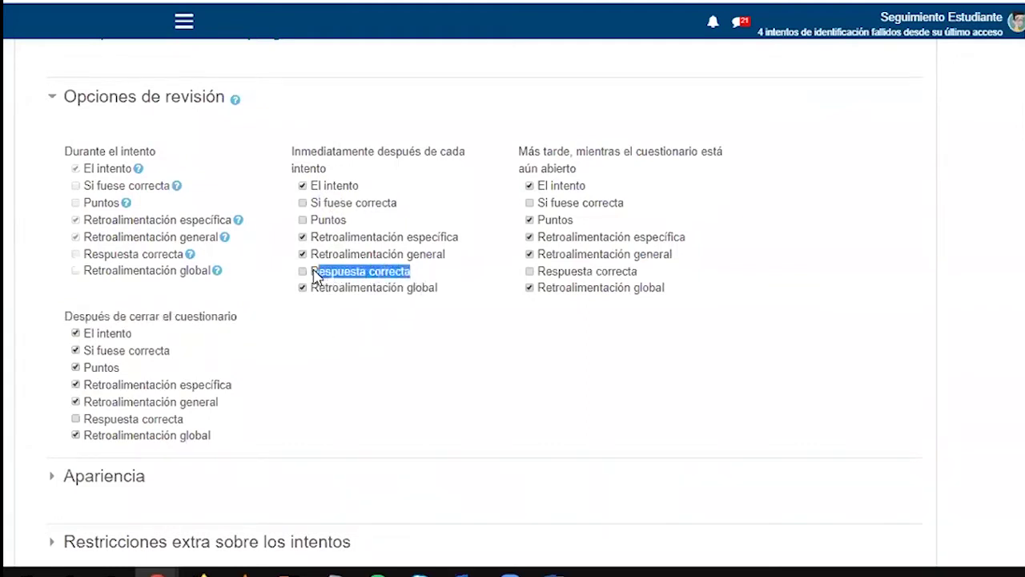
left_click_drag(639, 273, 540, 282)
left_click_drag(184, 419, 84, 421)
left_click_drag(411, 277, 315, 272)
left_click_drag(312, 159, 334, 150)
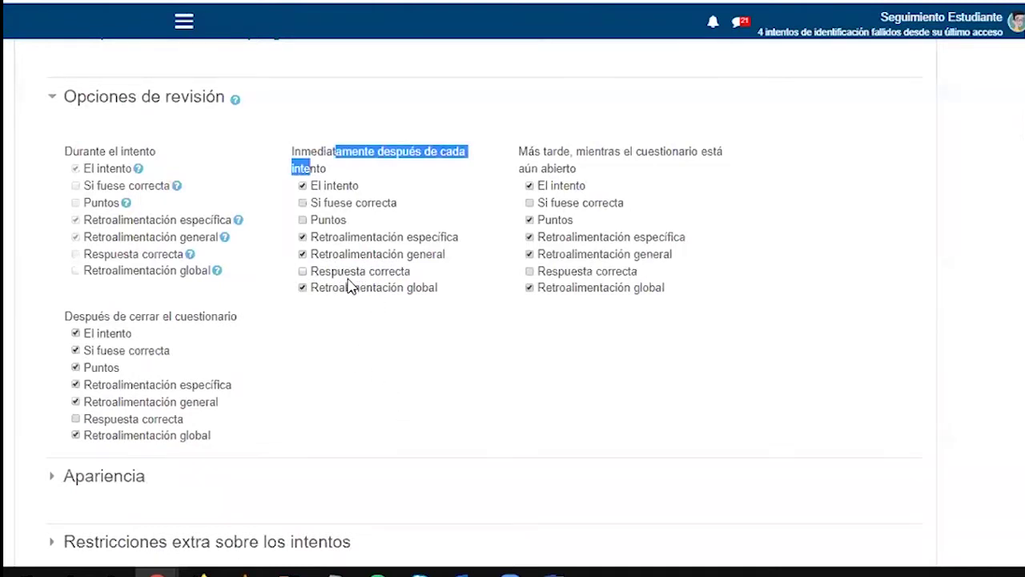
left_click_drag(527, 152, 587, 171)
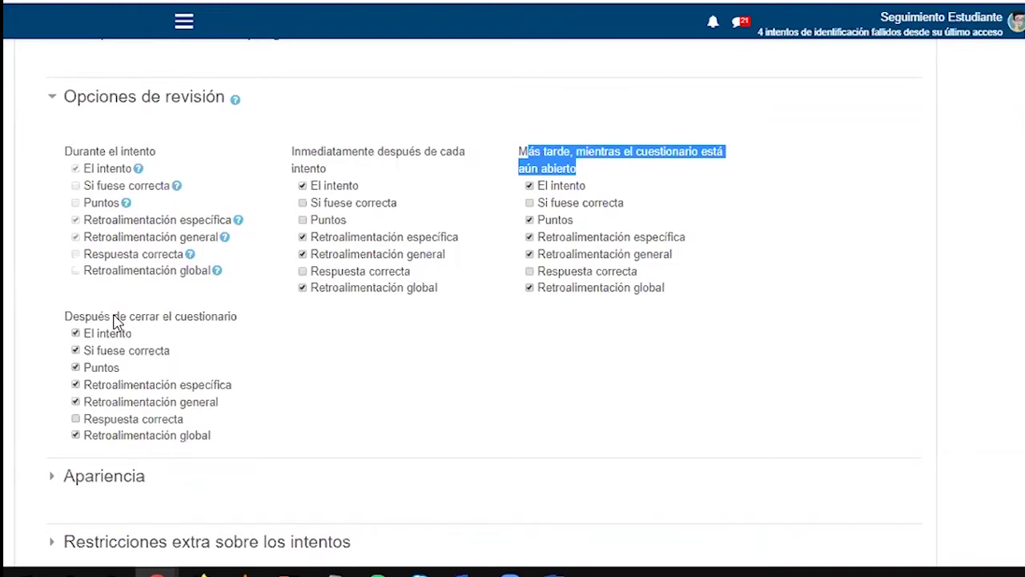
left_click(97, 101)
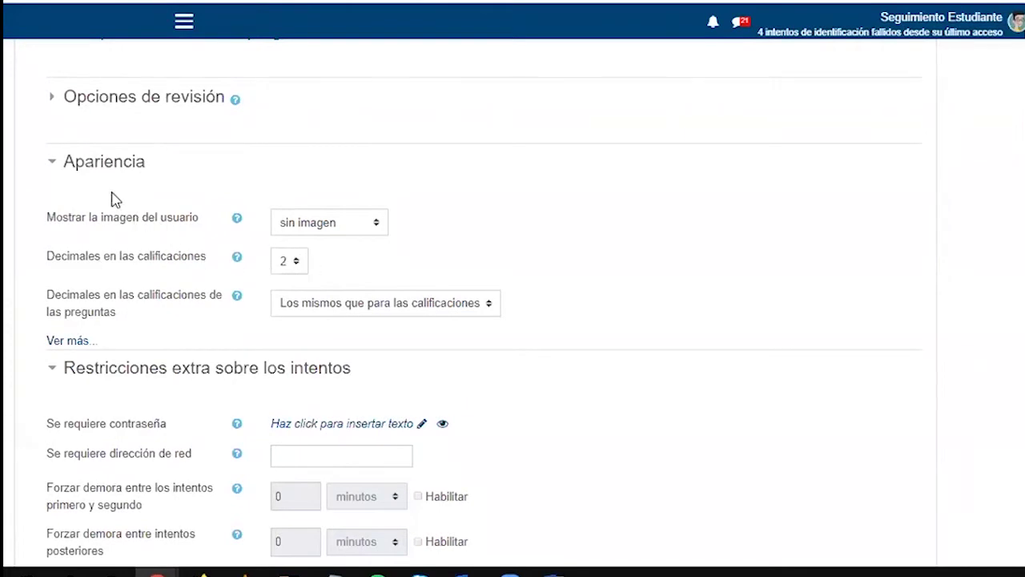
Leave 'Se requiere contraseña' empty and expand Restricciones de acceso, currently set to Ninguno
left_click(93, 164)
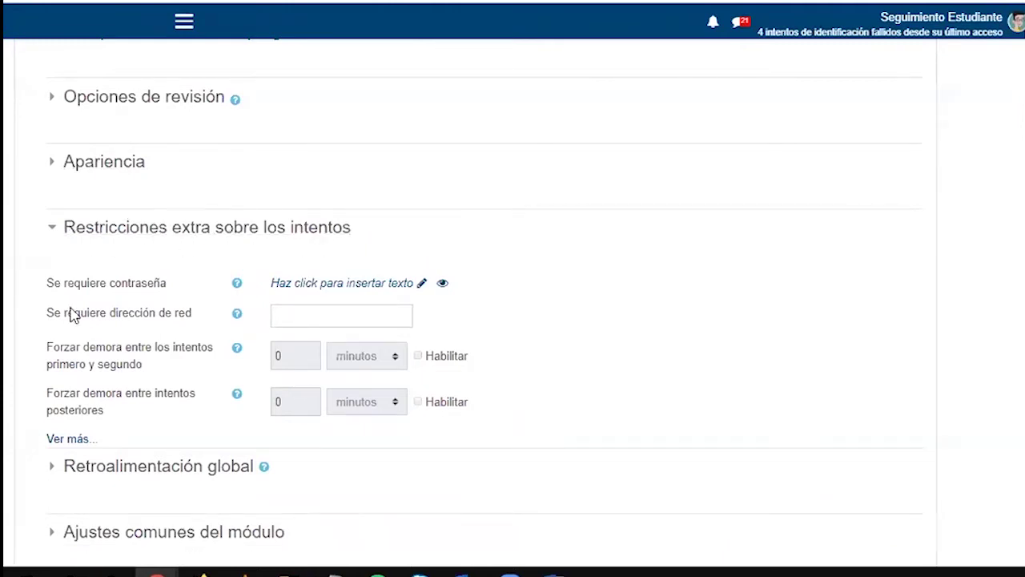
scroll(74, 311, "down", 1)
left_click_drag(48, 197, 168, 198)
left_click(168, 198)
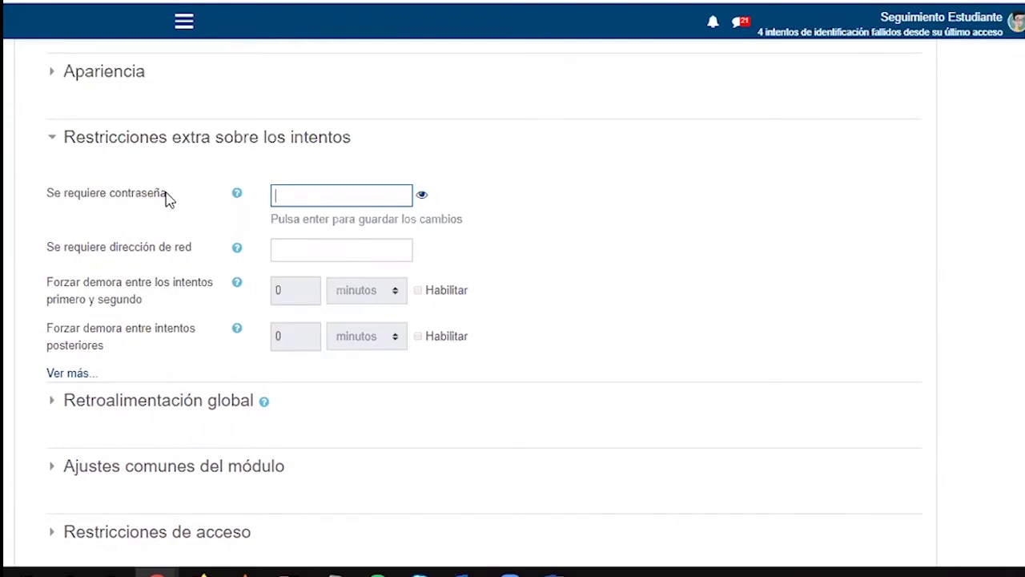
left_click(123, 194)
left_click_drag(45, 193, 156, 196)
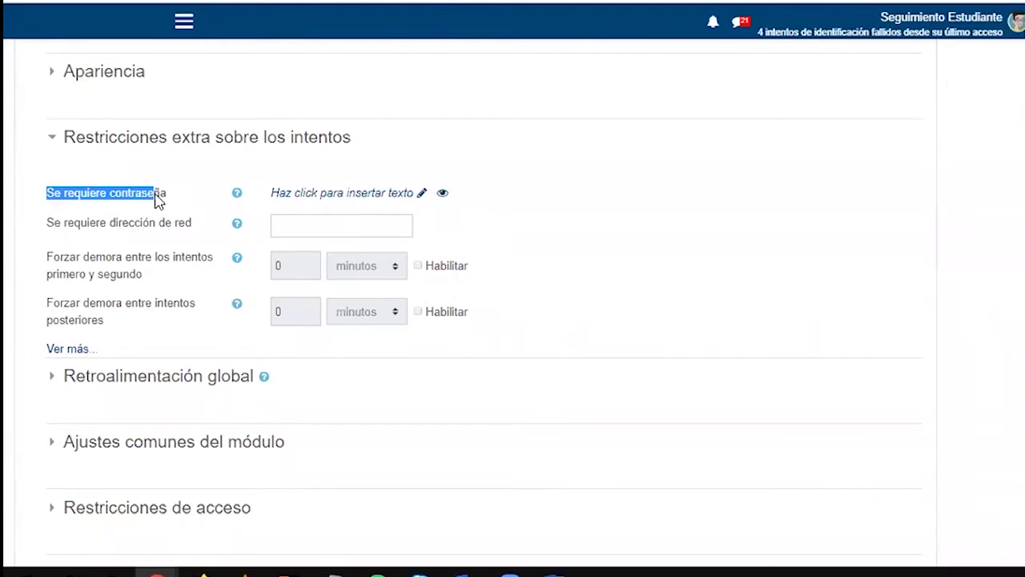
scroll(157, 200, "down", 4)
left_click(222, 204)
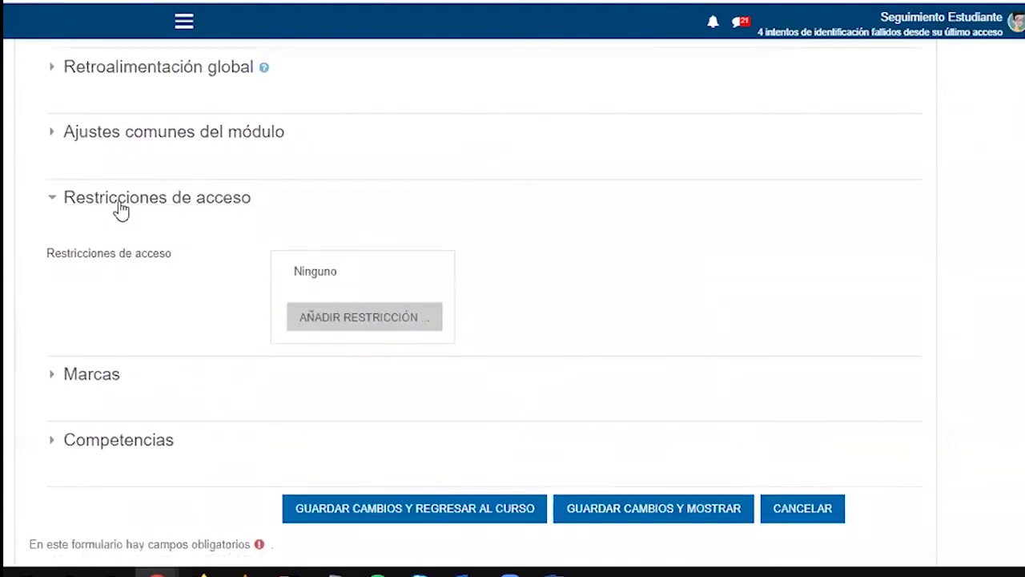
Add a Fecha access restriction starting from 27 marzo 2020 00:00
left_click(345, 325)
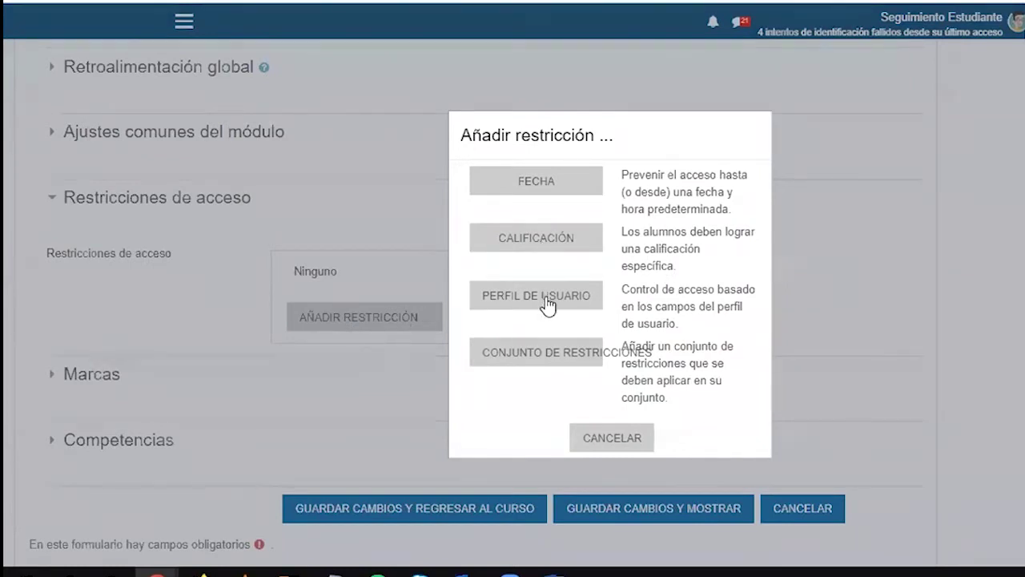
left_click(541, 193)
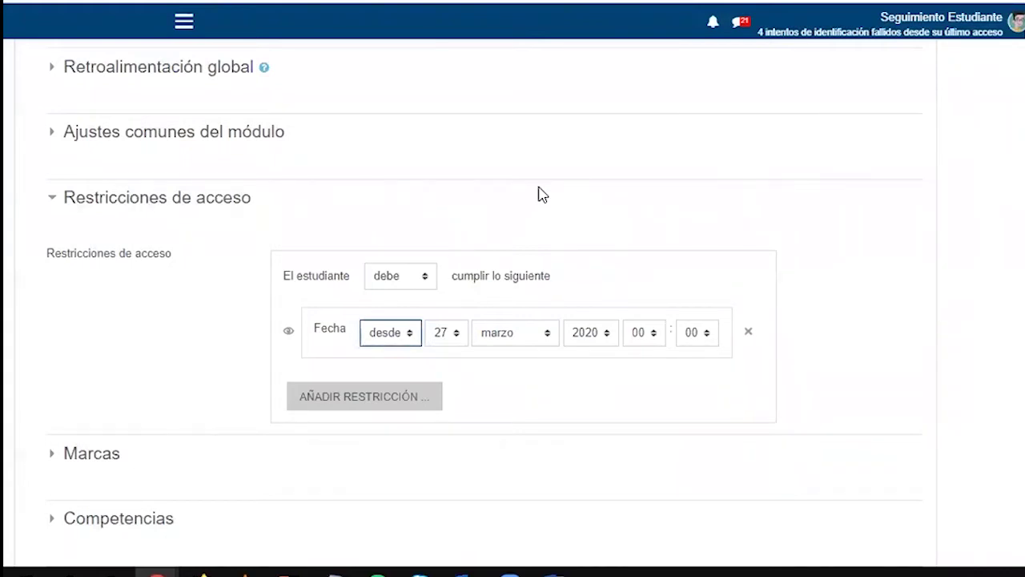
left_click(404, 334)
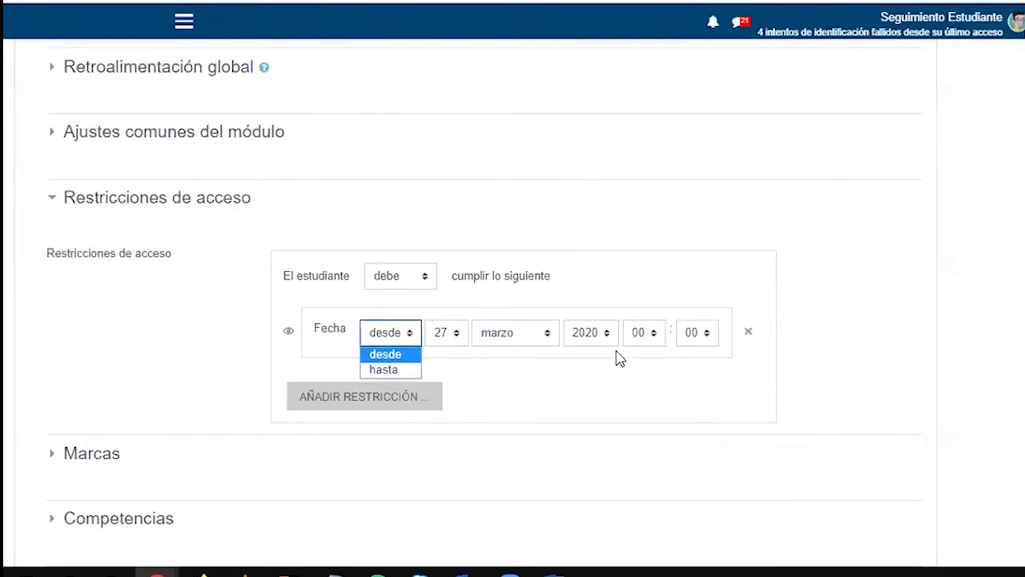
scroll(620, 358, "up", 12)
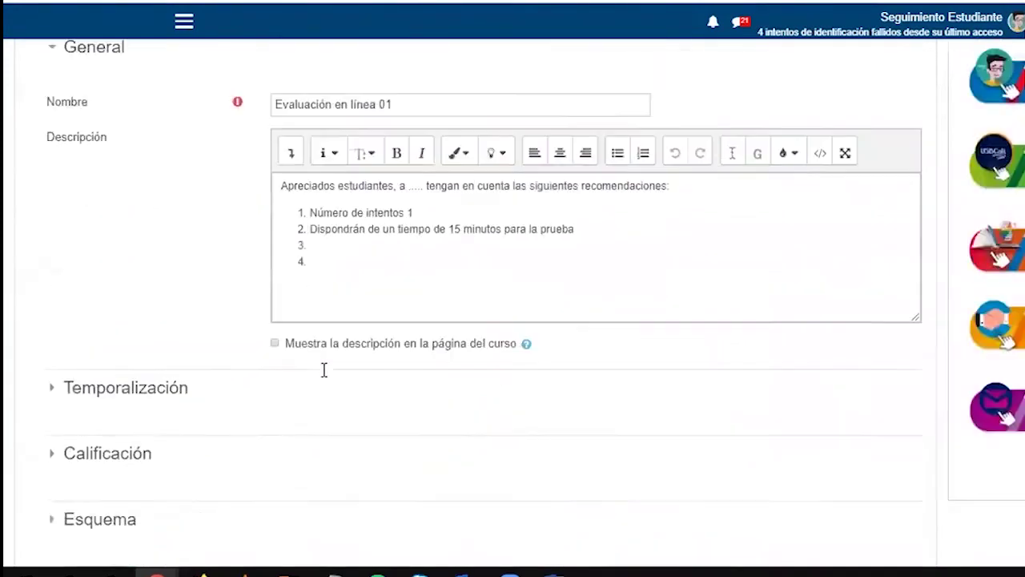
Check Temporalización: quiz opens 27 marzo 2020 17:00 and closes 28 marzo 2020 18:00
scroll(132, 290, "down", 1)
left_click(122, 287)
scroll(176, 285, "down", 2)
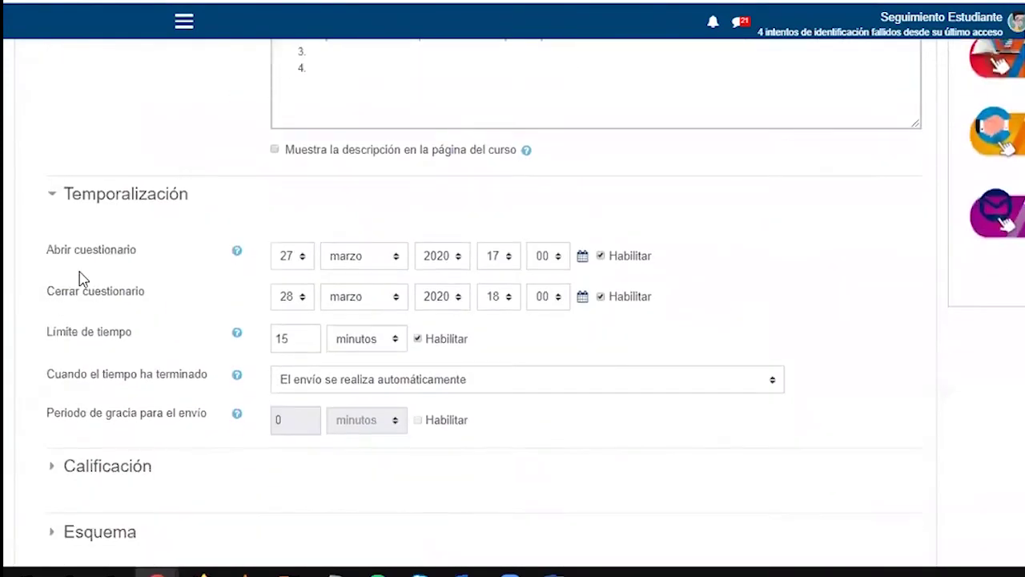
left_click_drag(51, 250, 137, 250)
left_click_drag(55, 291, 144, 305)
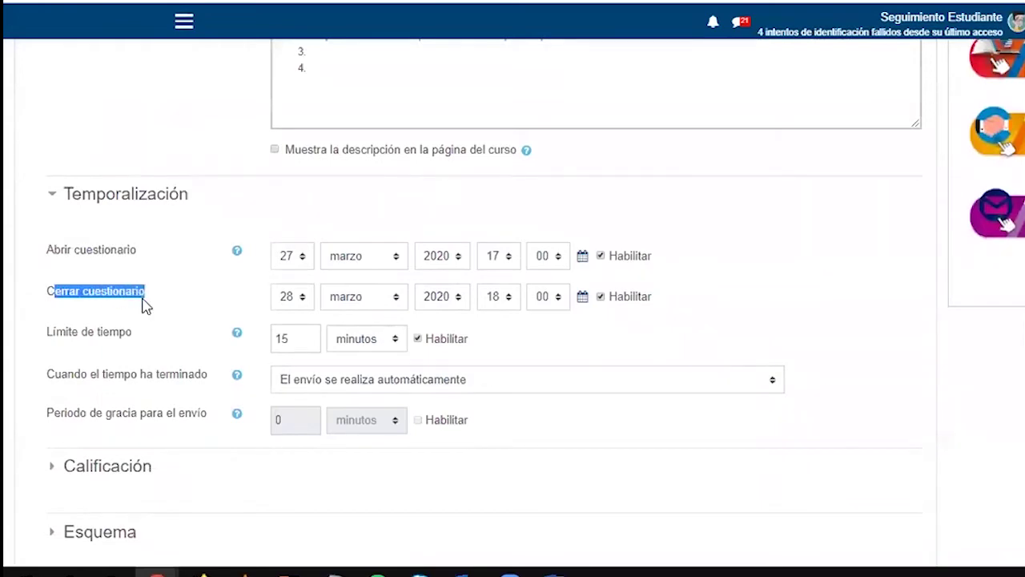
scroll(144, 305, "down", 15)
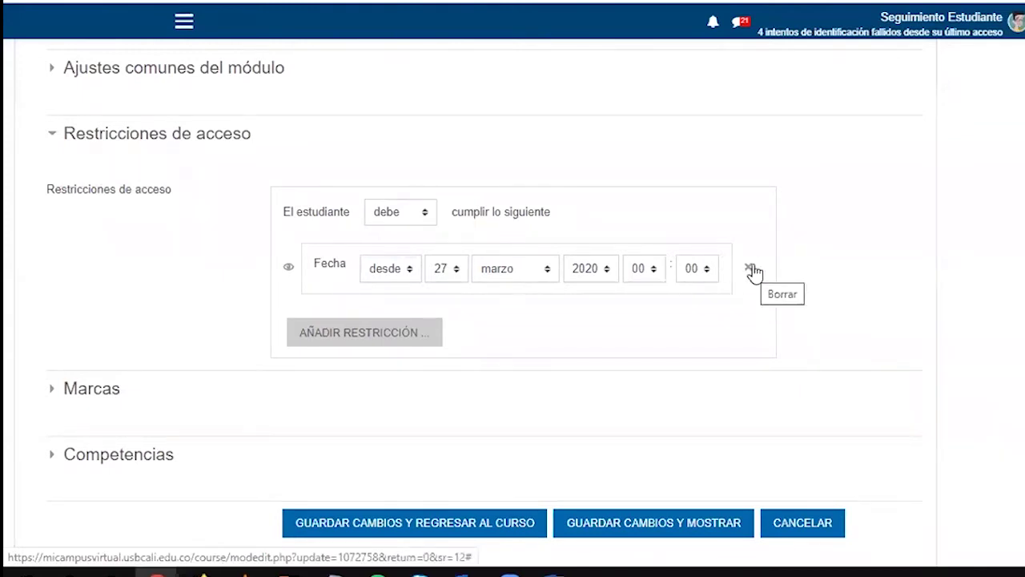
Remove the date restriction and try a Calificación restriction on evaluacion en linea with minimum percentage
left_click(750, 273)
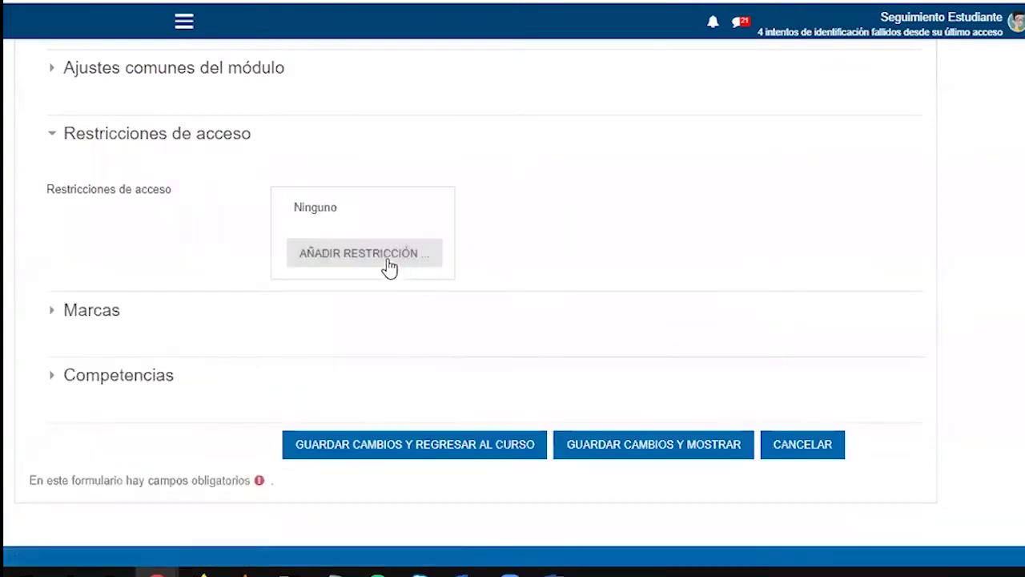
left_click(389, 267)
left_click(536, 239)
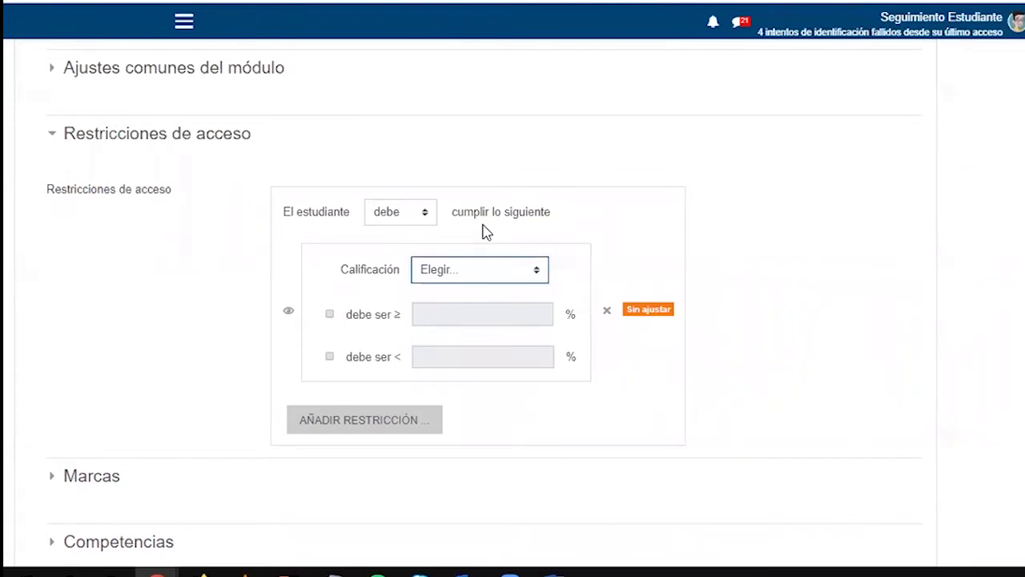
left_click(460, 270)
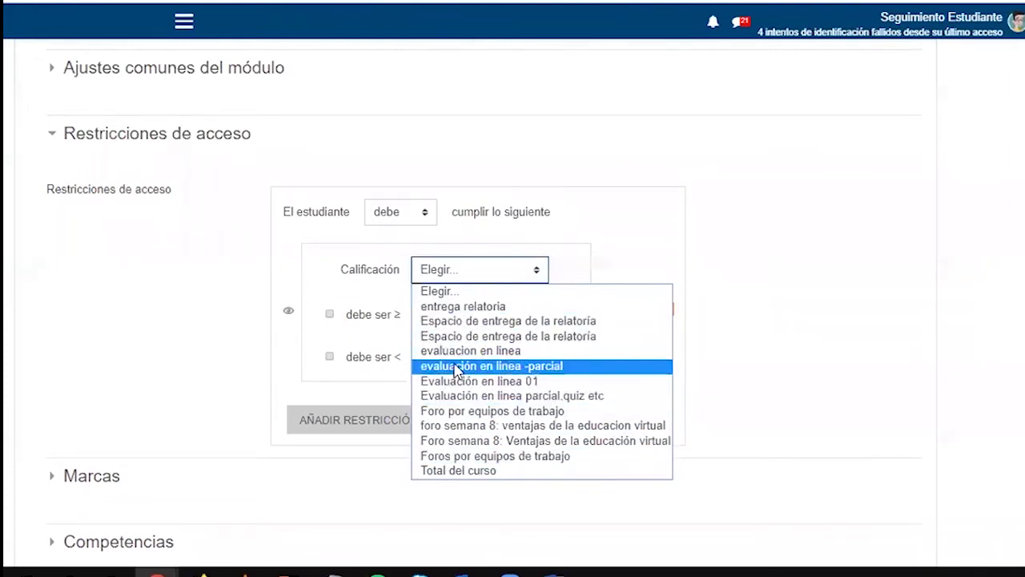
left_click(451, 351)
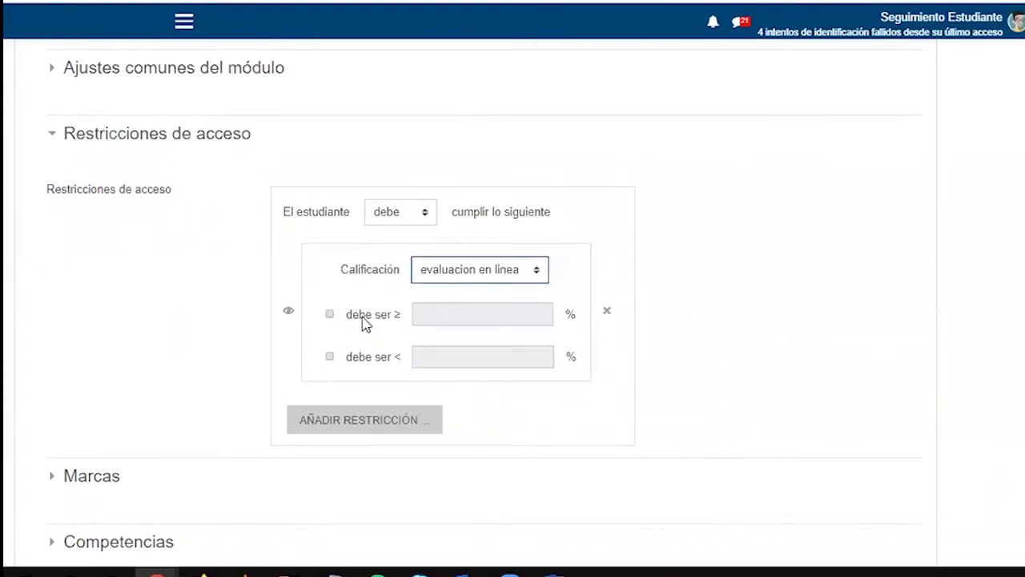
left_click(329, 314)
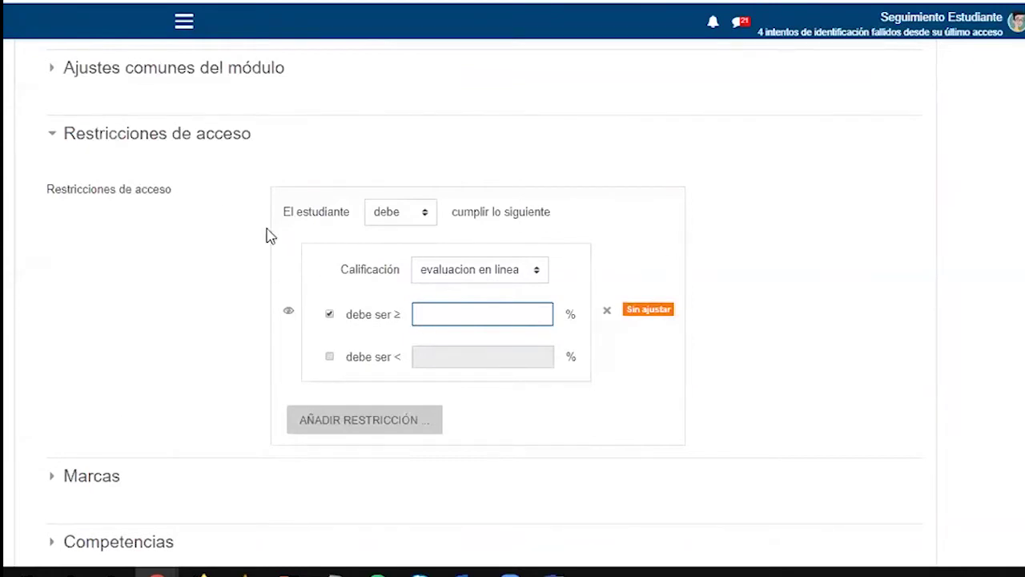
Remove the grade restriction and add a Perfil de usuario restriction instead
left_click(607, 310)
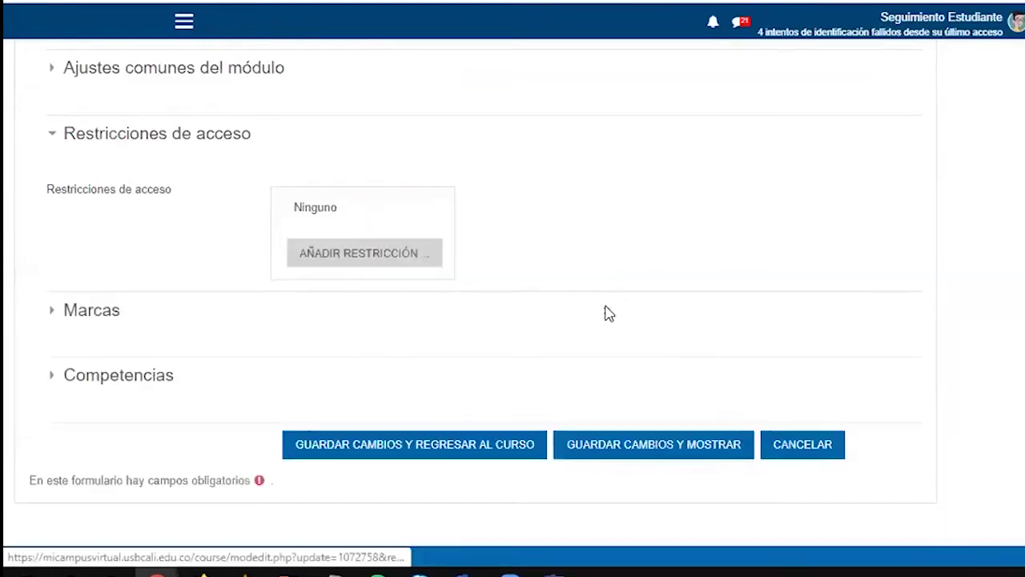
left_click(340, 254)
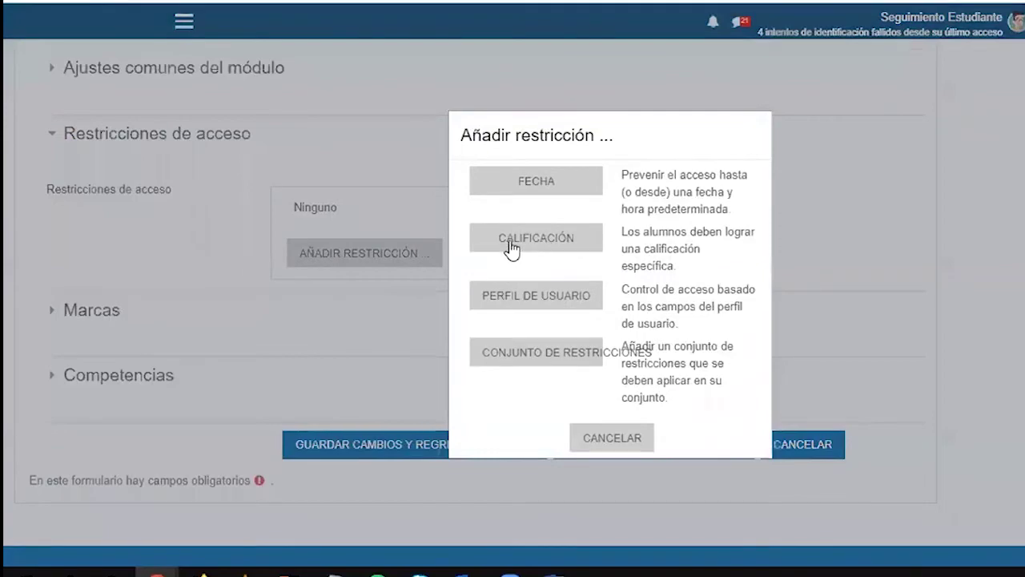
left_click(509, 303)
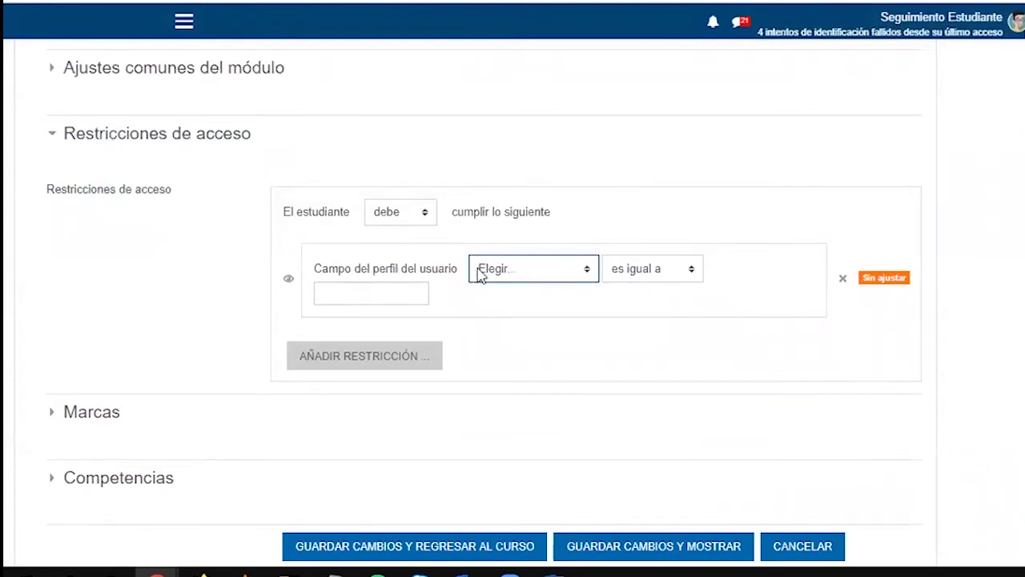
Set the profile restriction to Apellido(s) 'es igual a' the student's surname
left_click(483, 270)
left_click(500, 311)
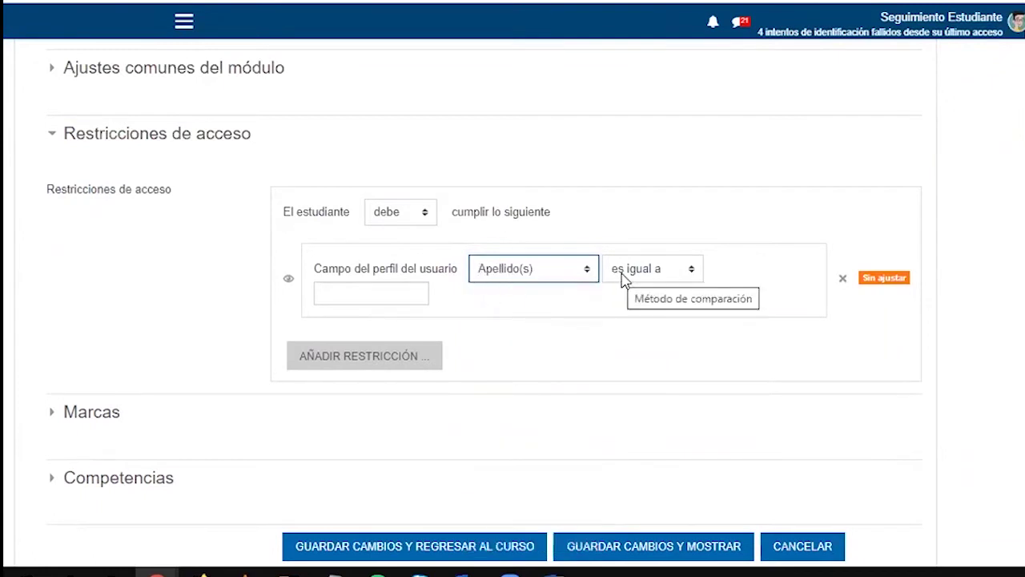
left_click(390, 294)
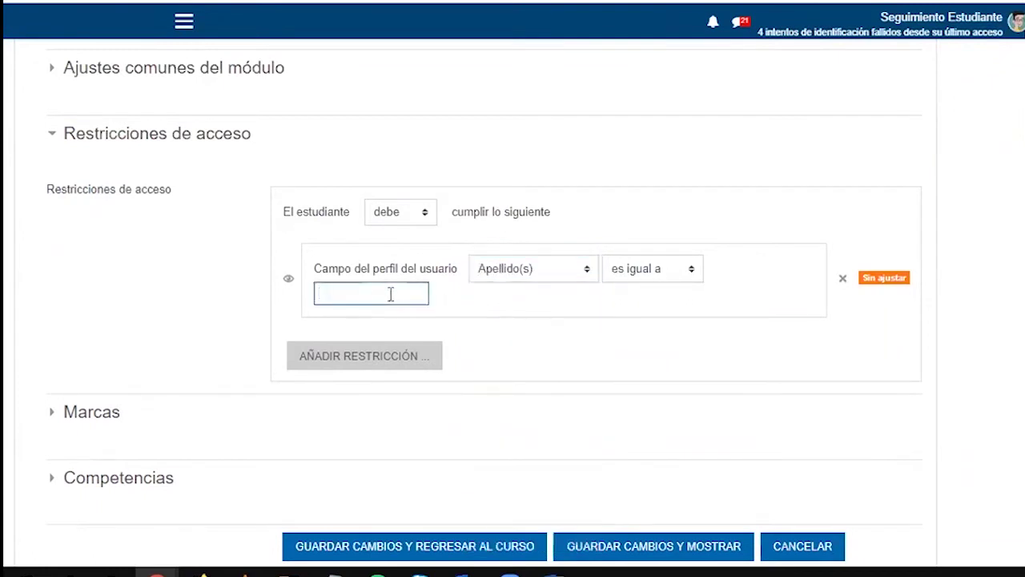
type("TOBAR")
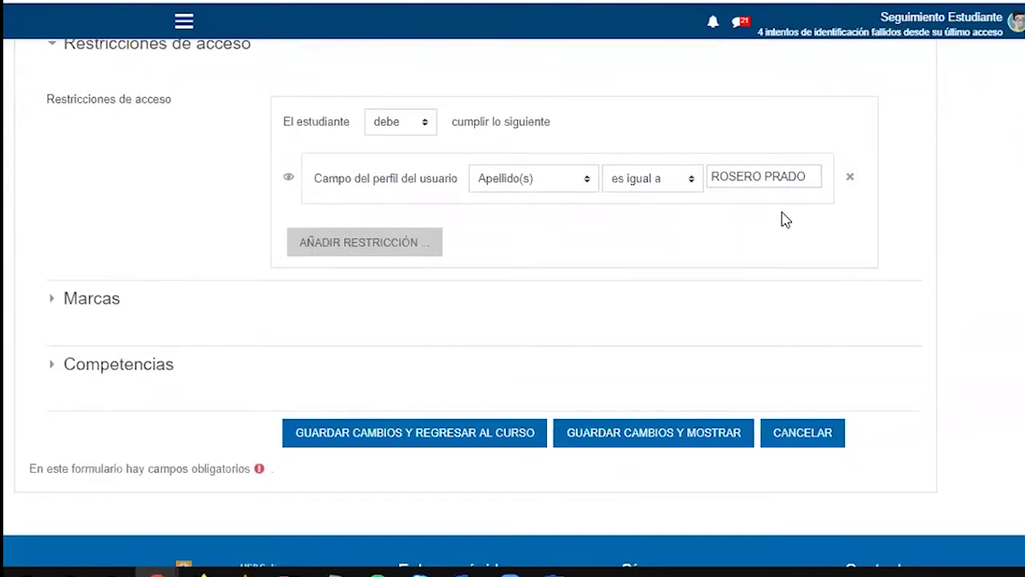
Save and return to the course, confirm the Restringido note, then reopen the quiz via Editar ajustes
left_click(473, 434)
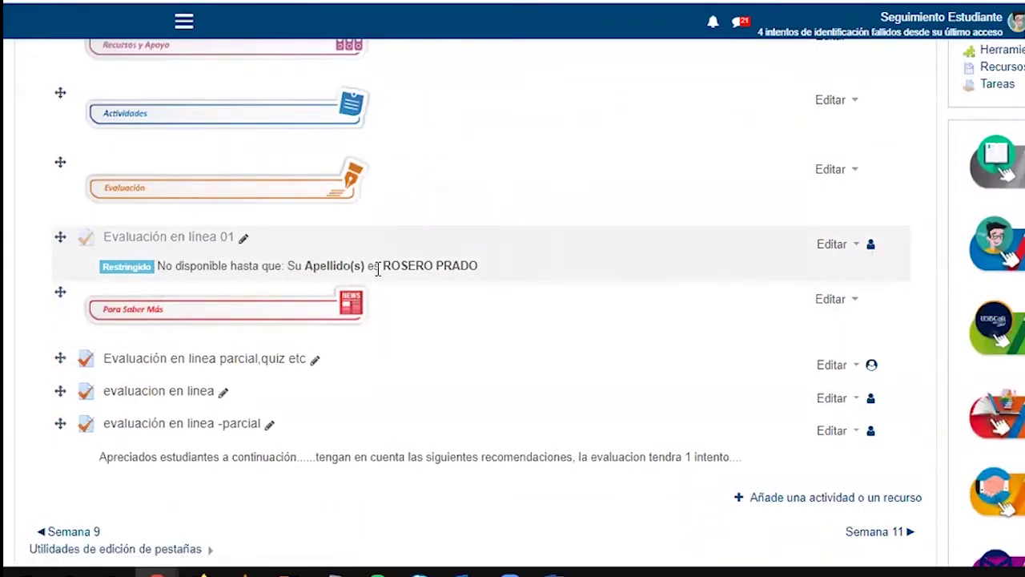
left_click_drag(382, 265, 478, 270)
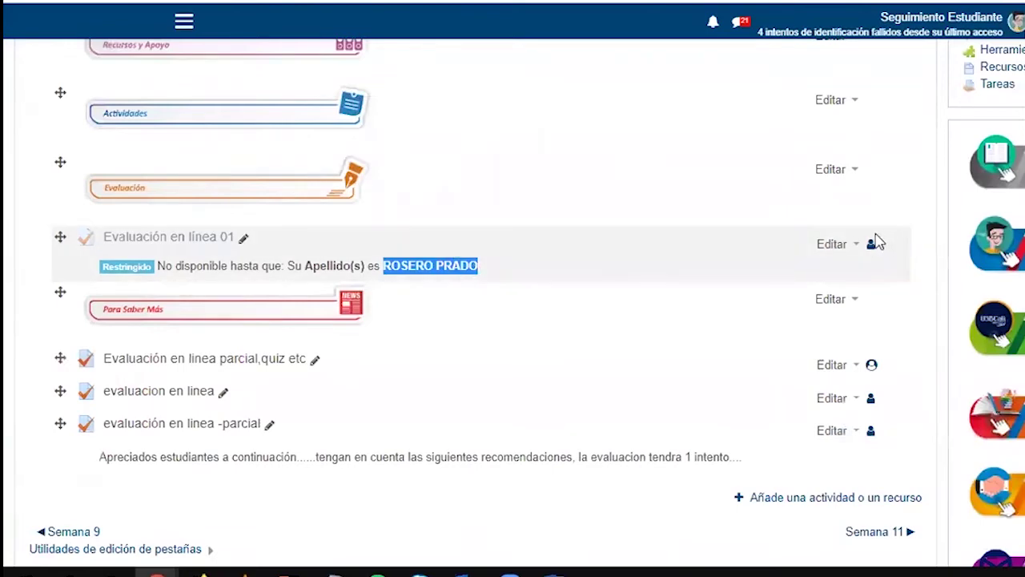
left_click(840, 247)
left_click(806, 267)
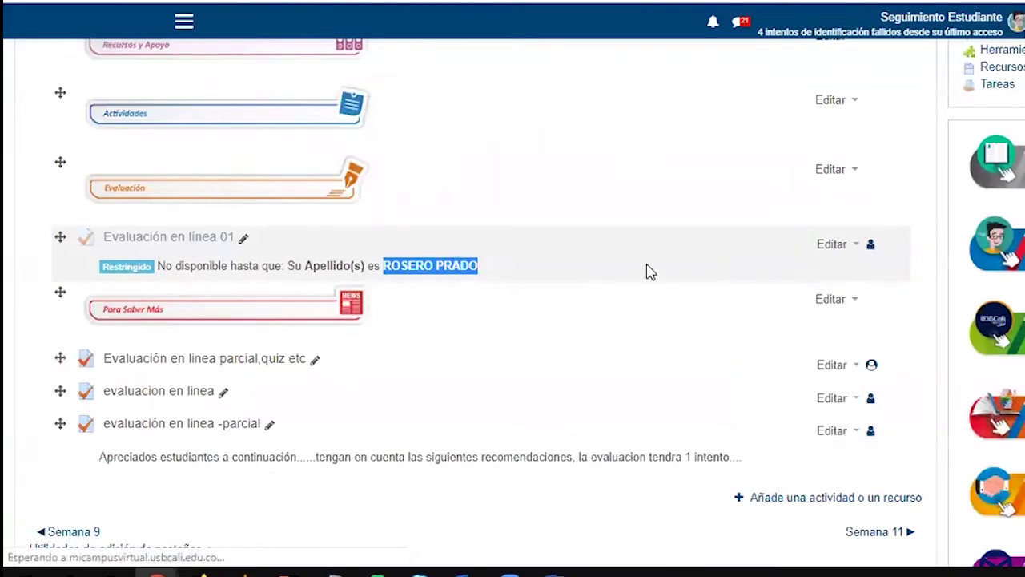
scroll(185, 389, "down", 8)
scroll(182, 383, "down", 6)
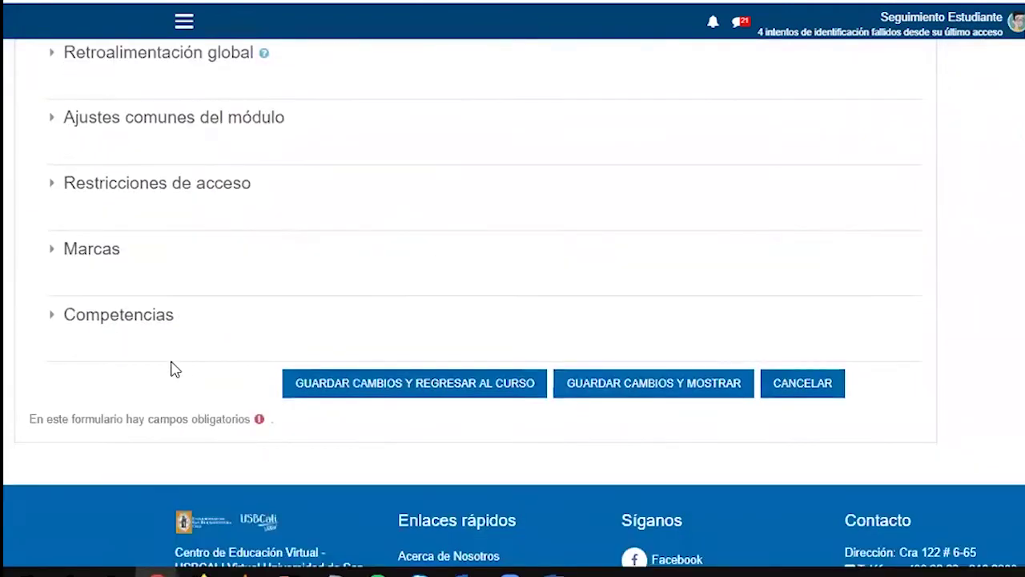
scroll(108, 297, "up", 1)
Change the restriction combination from 'todas' to 'cualquiera de' so either surname qualifies
left_click(96, 276)
scroll(388, 198, "down", 2)
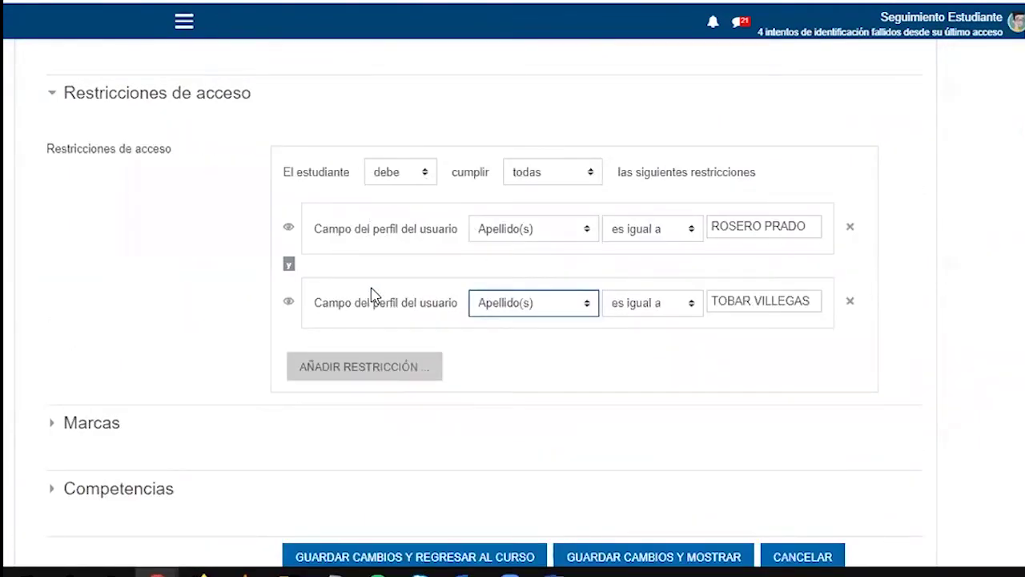
left_click(288, 263)
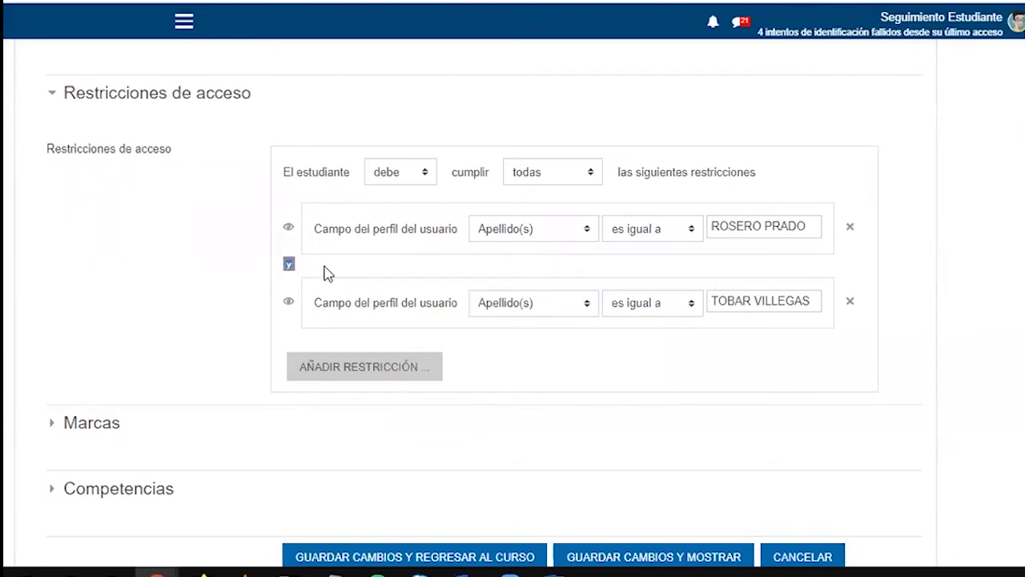
left_click(265, 272)
left_click(566, 181)
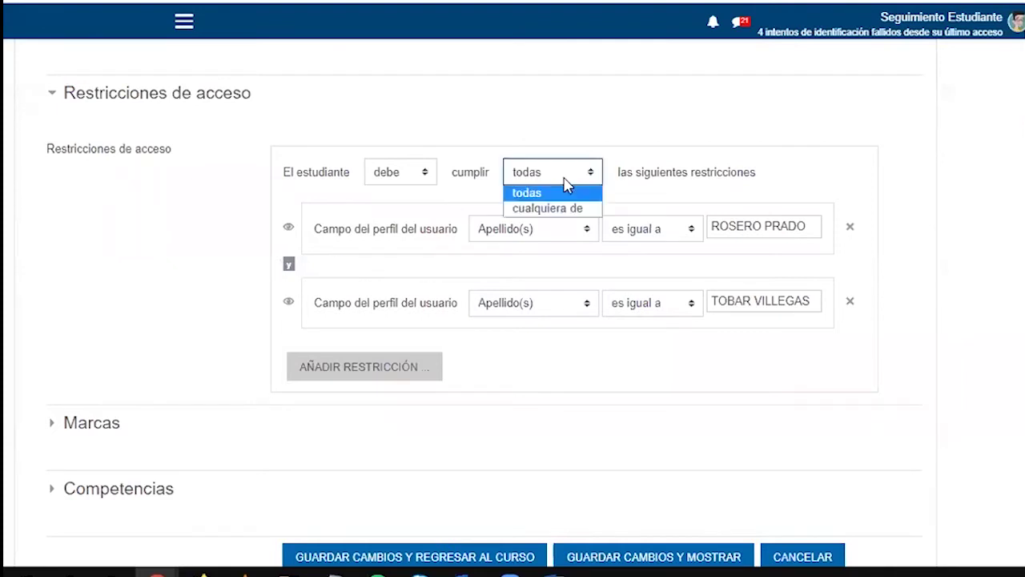
left_click(559, 209)
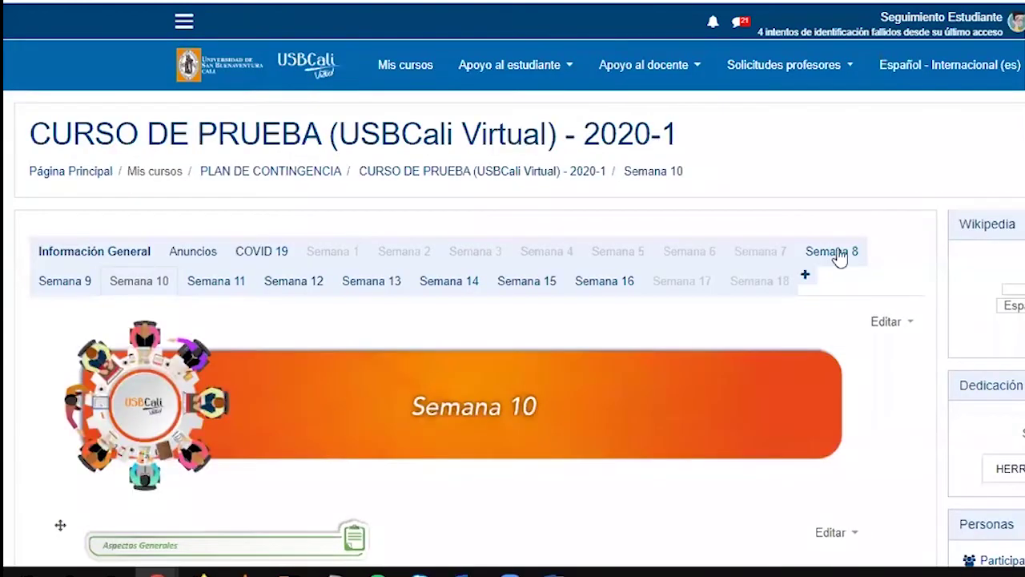
Save the settings and open Evaluación en línea 01, showing 1 attempt and a 15-minute limit
scroll(491, 389, "down", 5)
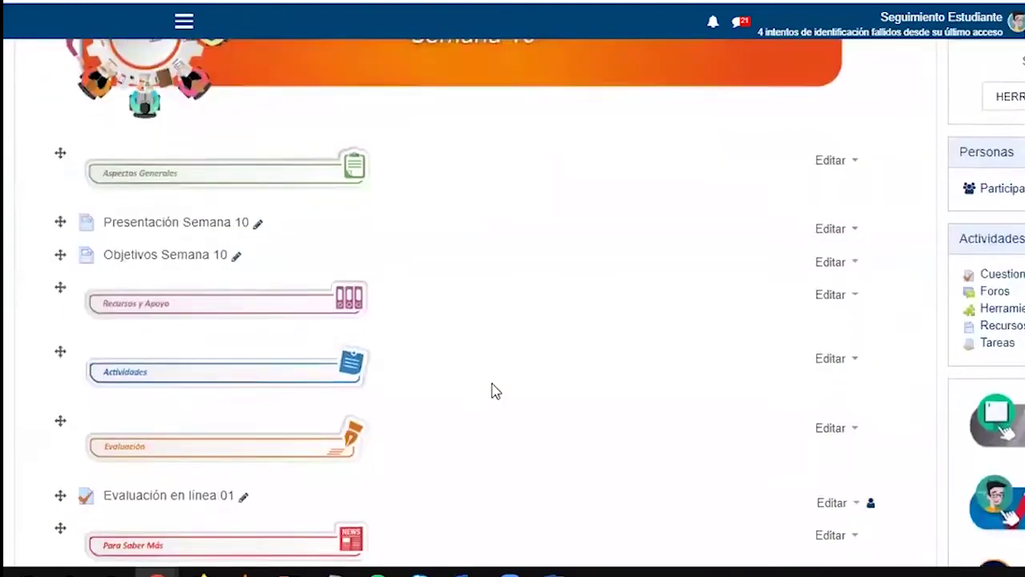
scroll(259, 279, "down", 5)
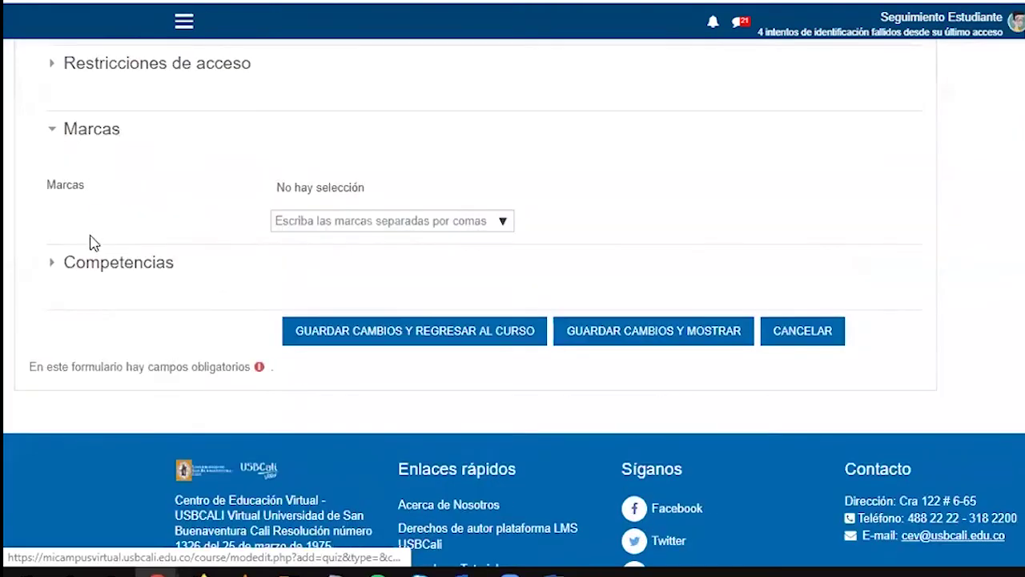
left_click(92, 264)
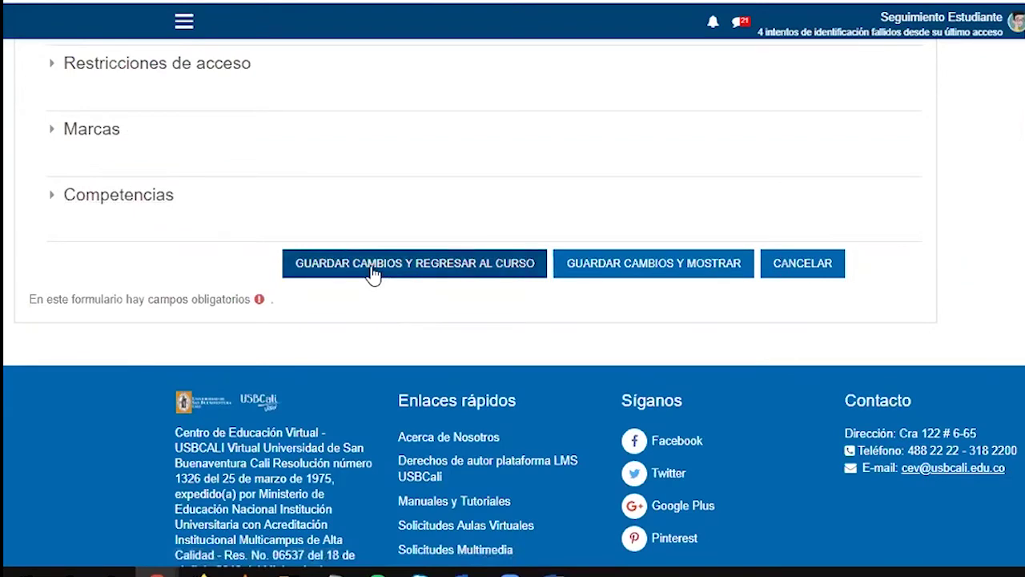
left_click(373, 271)
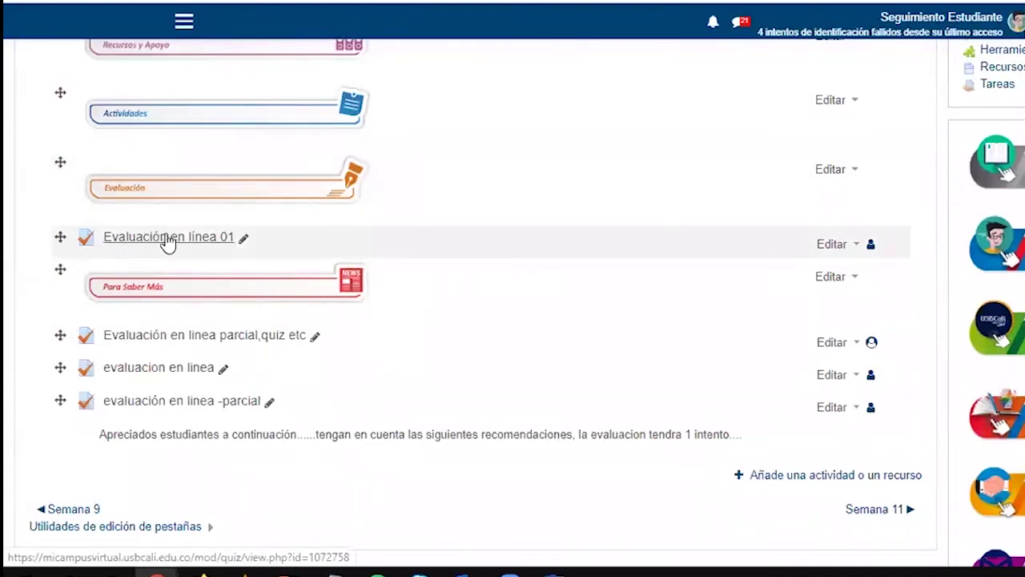
left_click(168, 239)
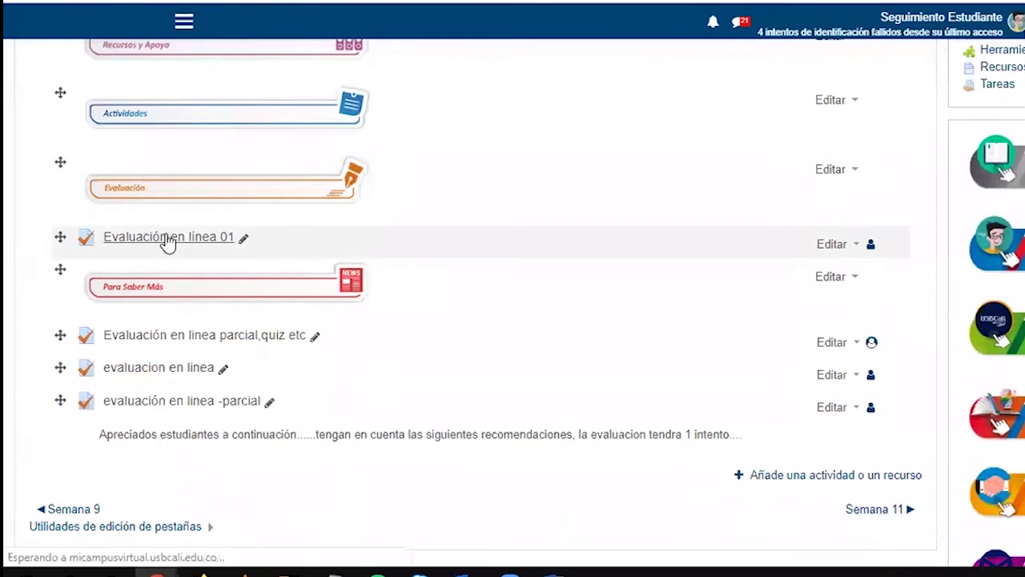
scroll(201, 373, "down", 1)
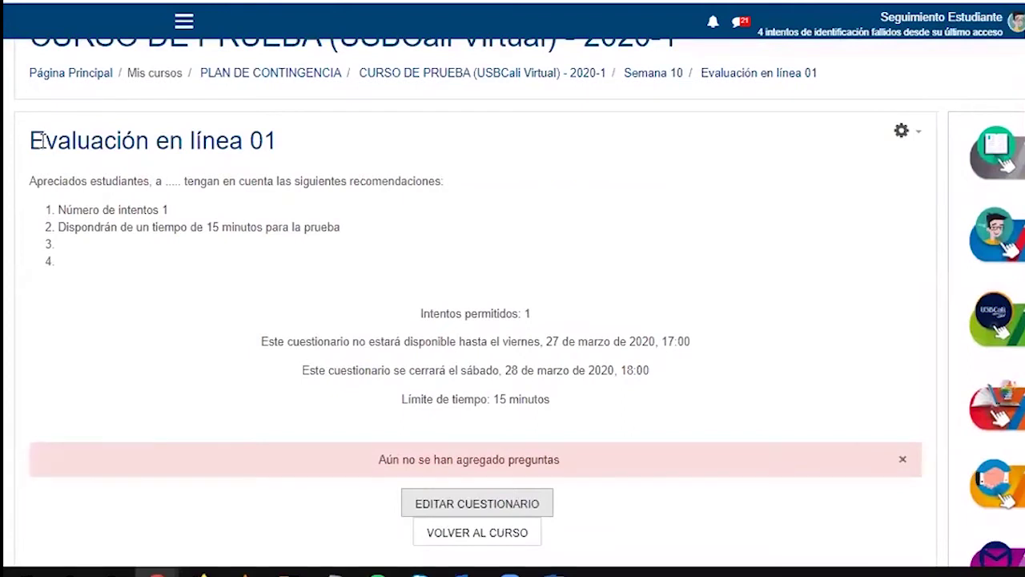
left_click_drag(278, 141, 80, 277)
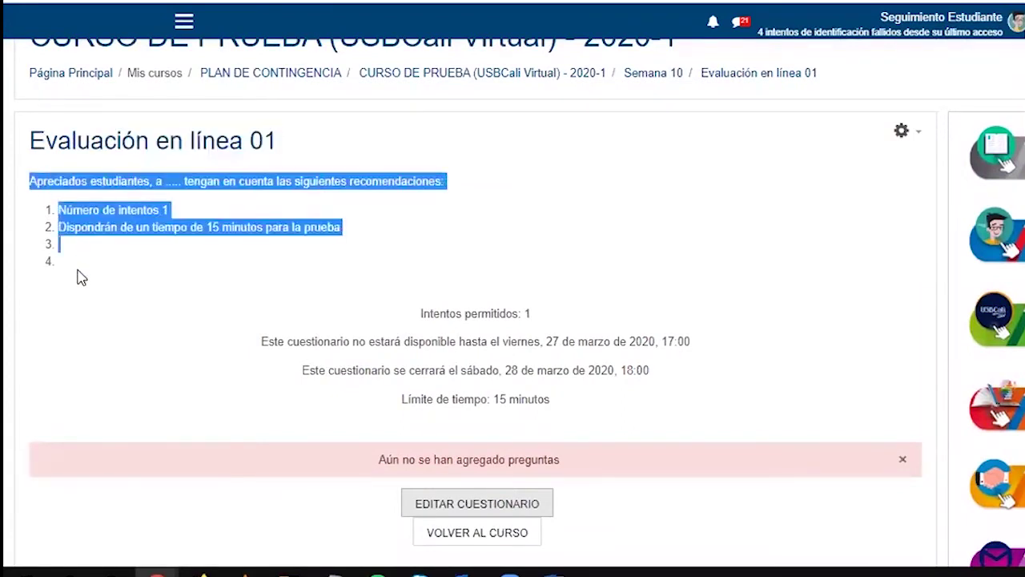
left_click(114, 333)
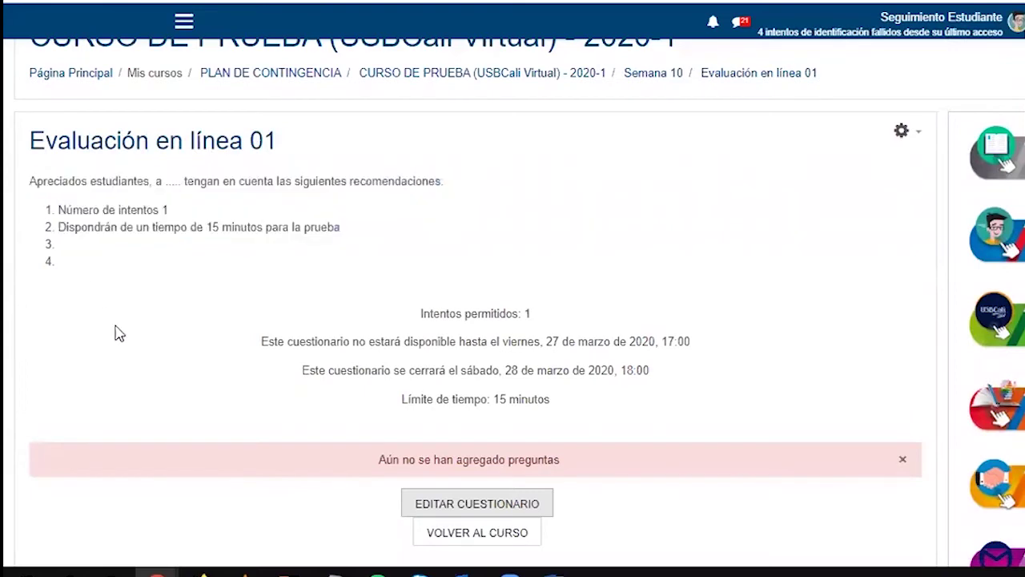
left_click_drag(418, 313, 520, 313)
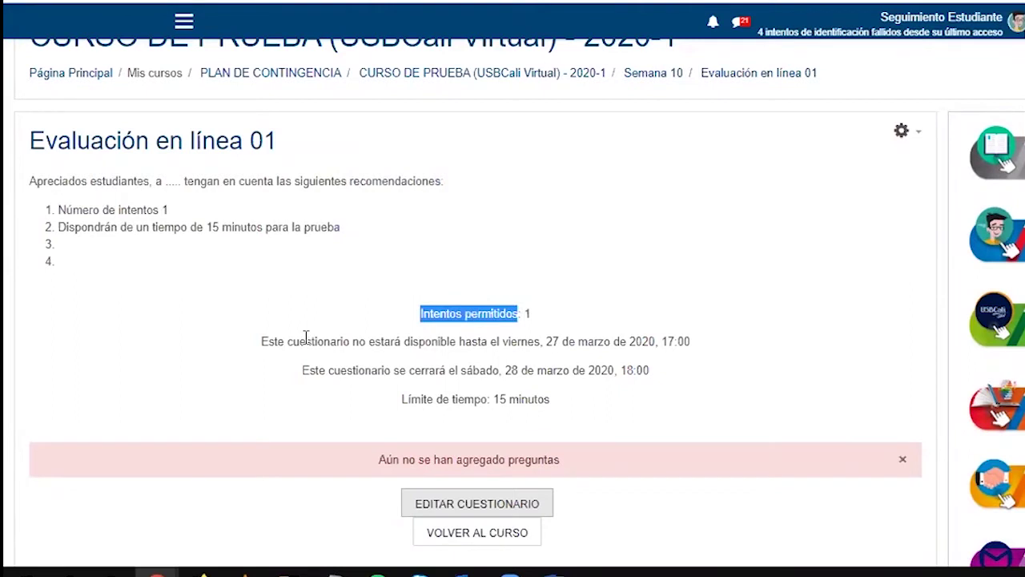
left_click_drag(269, 341, 541, 342)
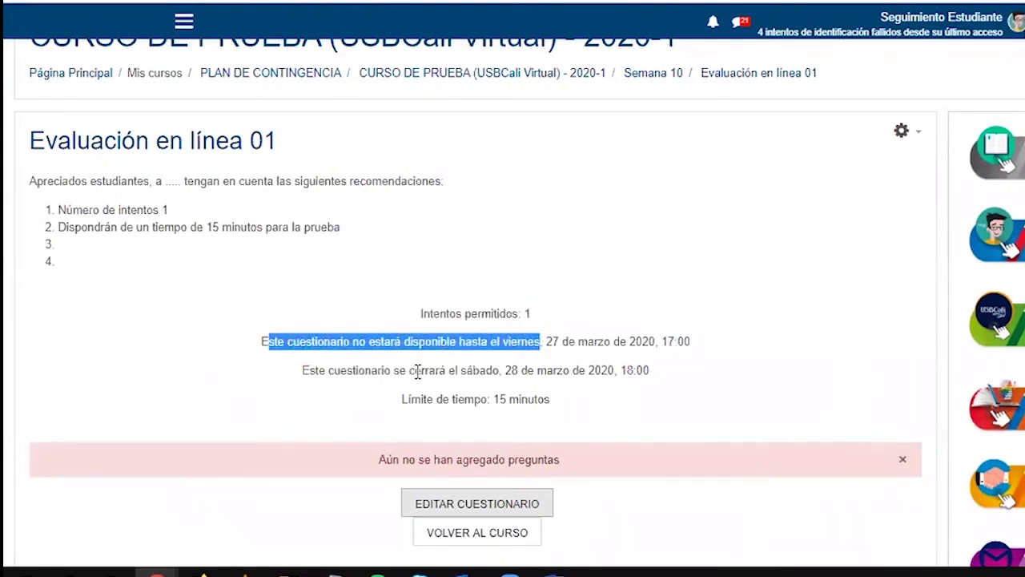
left_click_drag(308, 370, 484, 401)
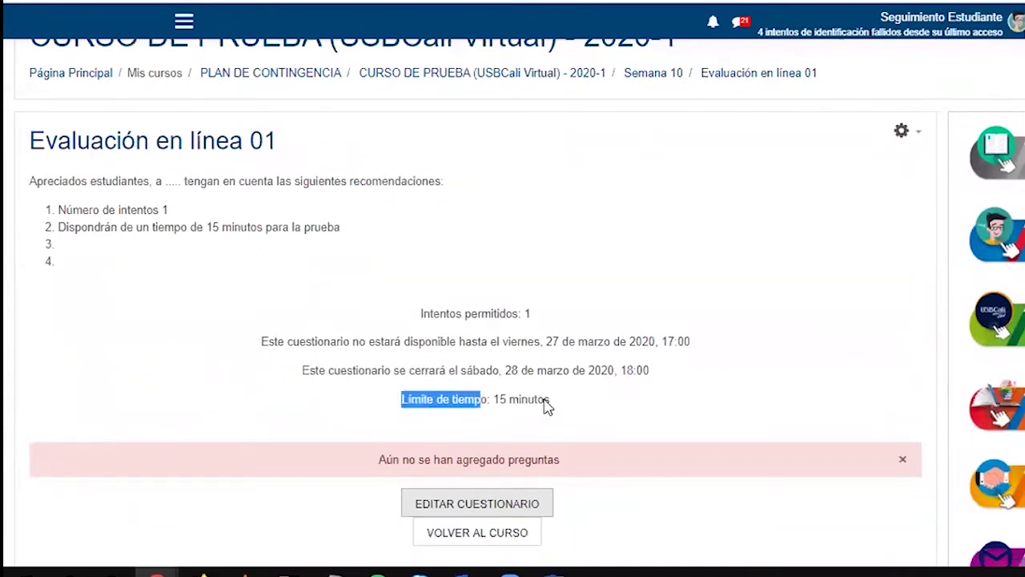
left_click_drag(419, 312, 569, 403)
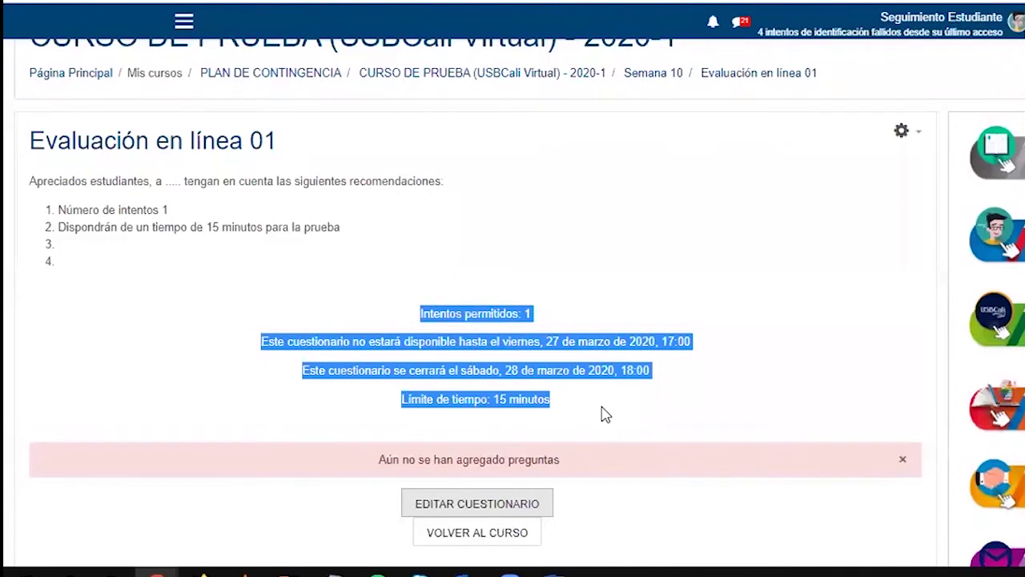
left_click_drag(82, 210, 88, 227)
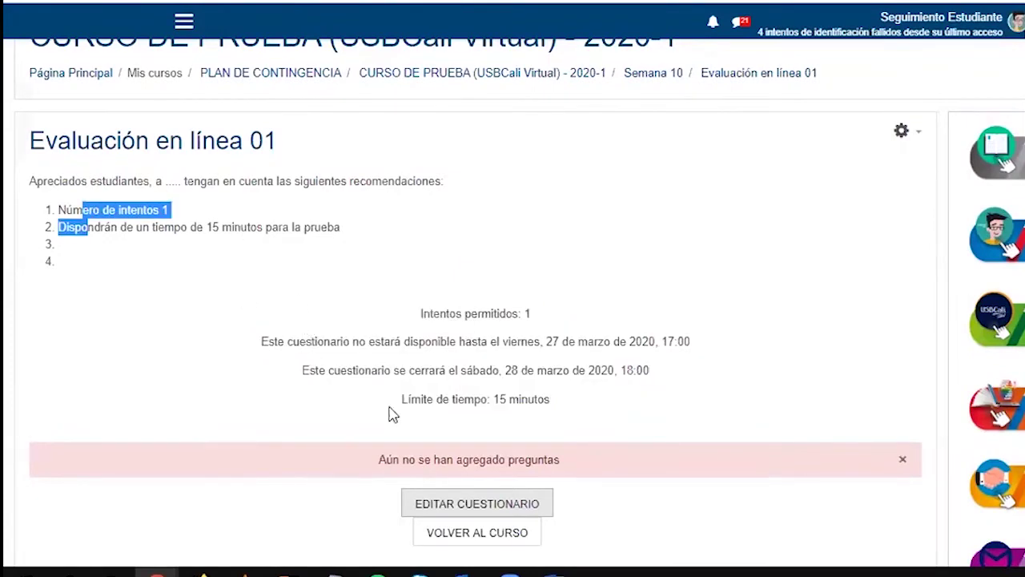
left_click_drag(410, 306, 481, 338)
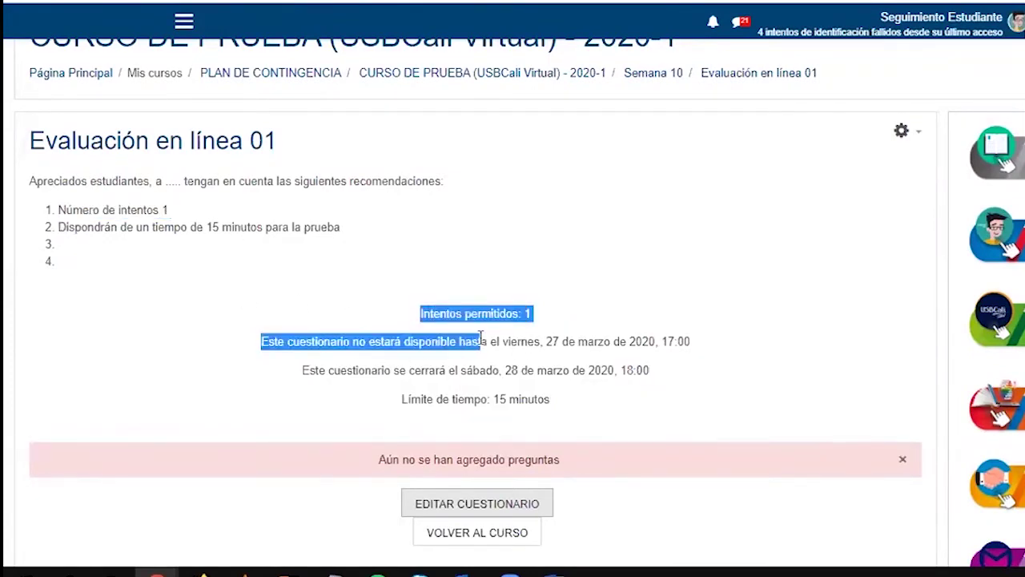
Choose Editar cuestionario from the quiz's gear administration menu
left_click(913, 136)
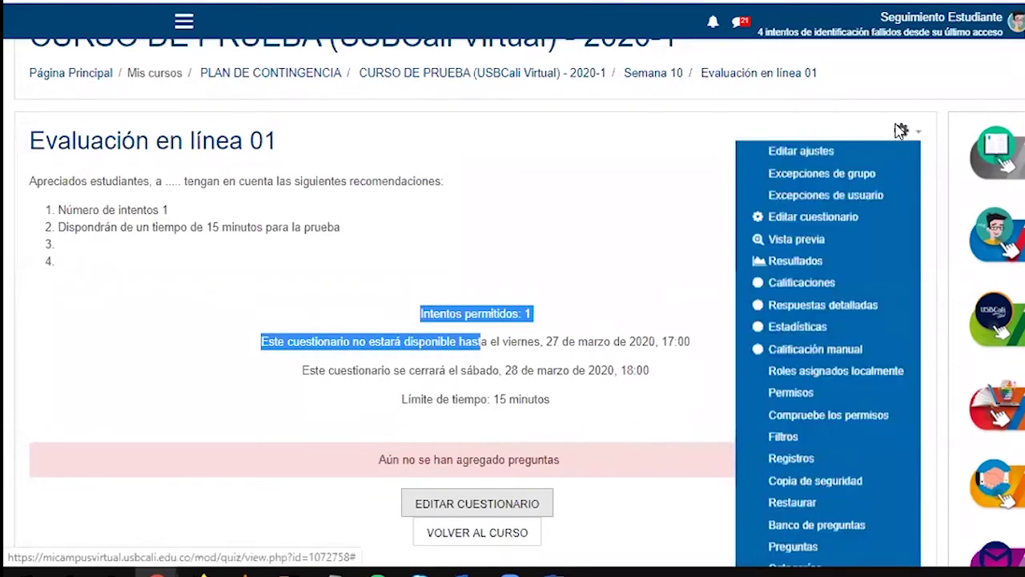
scroll(901, 146, "down", 1)
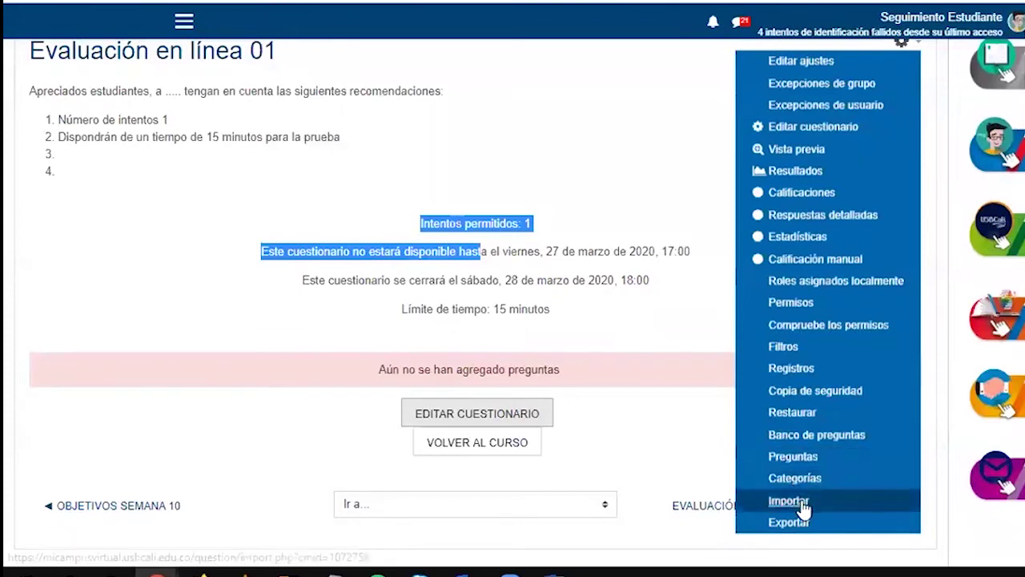
left_click(779, 128)
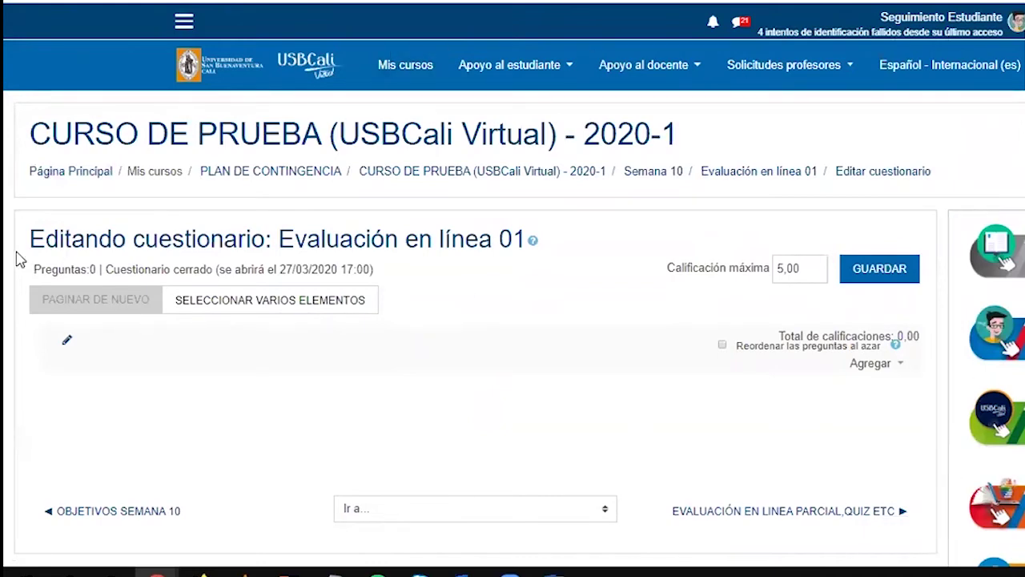
Save the quiz's maximum grade as 5,00
left_click_drag(32, 239, 322, 242)
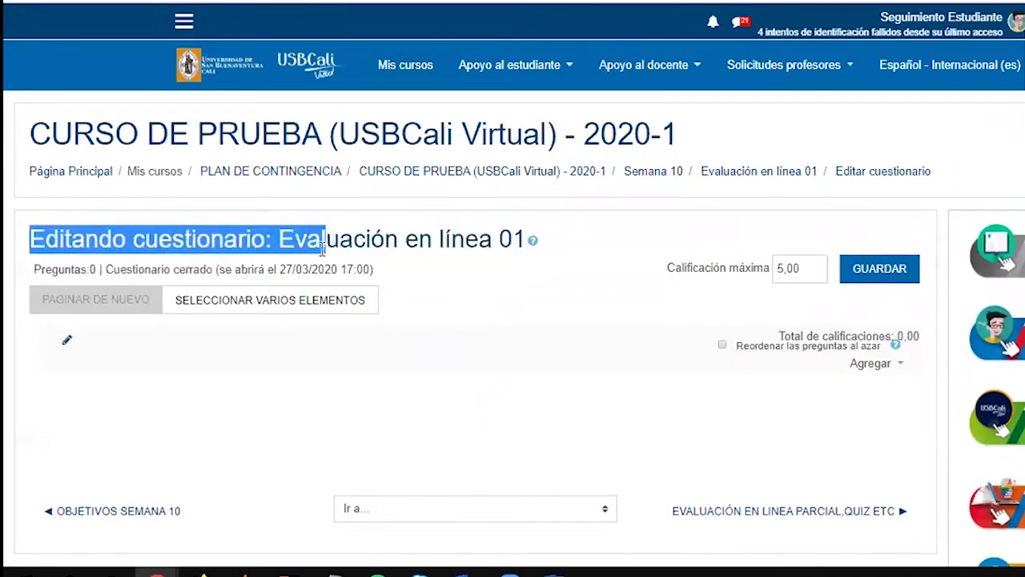
left_click(625, 405)
left_click_drag(662, 267, 773, 276)
left_click(854, 291)
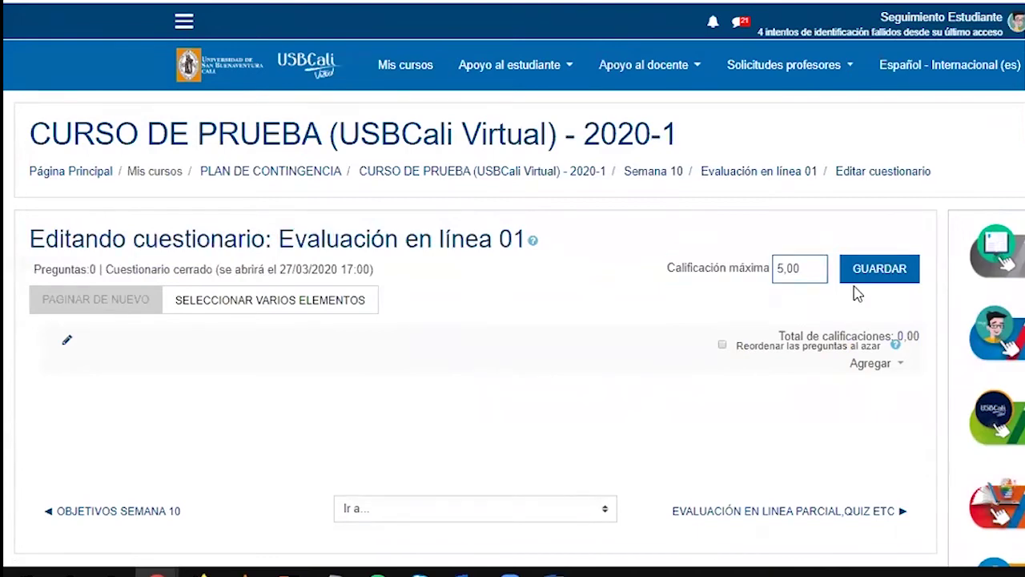
left_click(860, 272)
Turn on Reordenar las preguntas al azar so the quiz questions shuffle randomly
left_click_drag(780, 336, 922, 346)
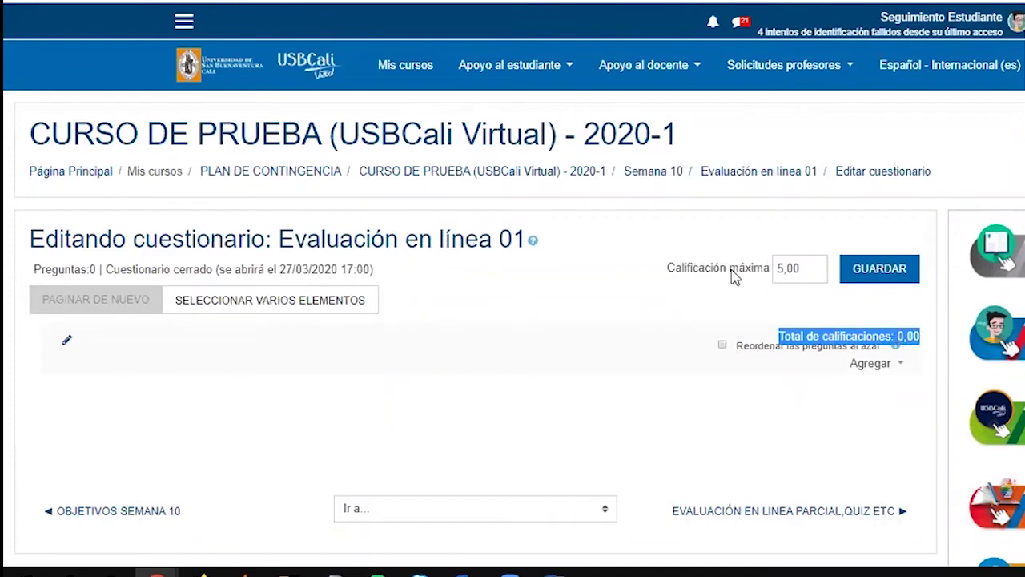
left_click(805, 340)
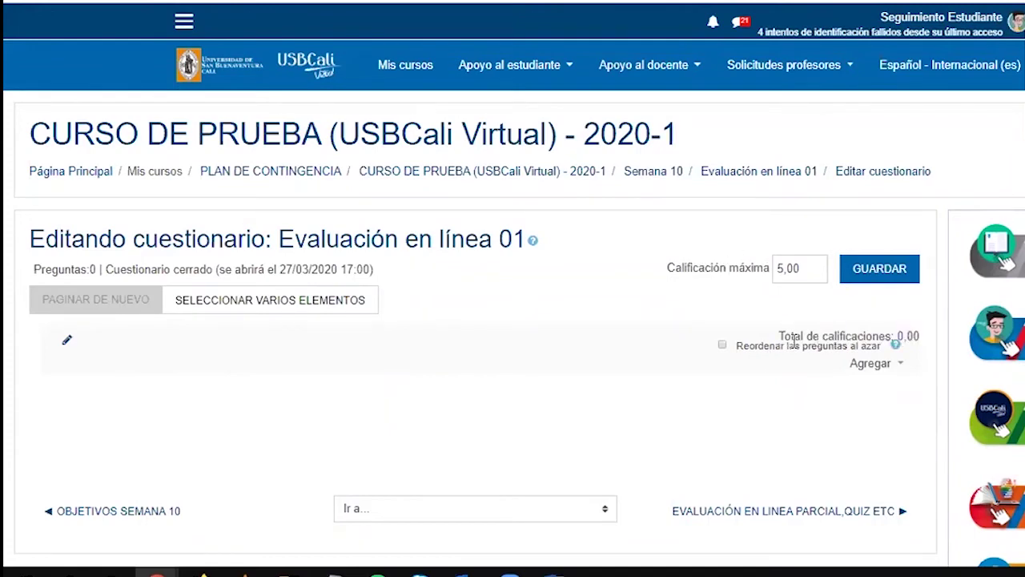
left_click(759, 354)
left_click(741, 345)
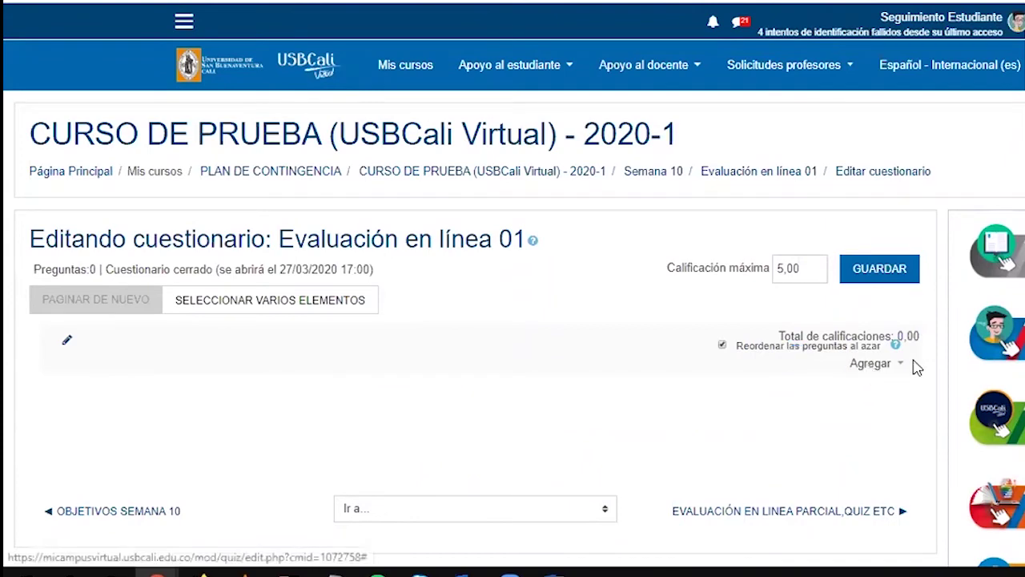
left_click(889, 367)
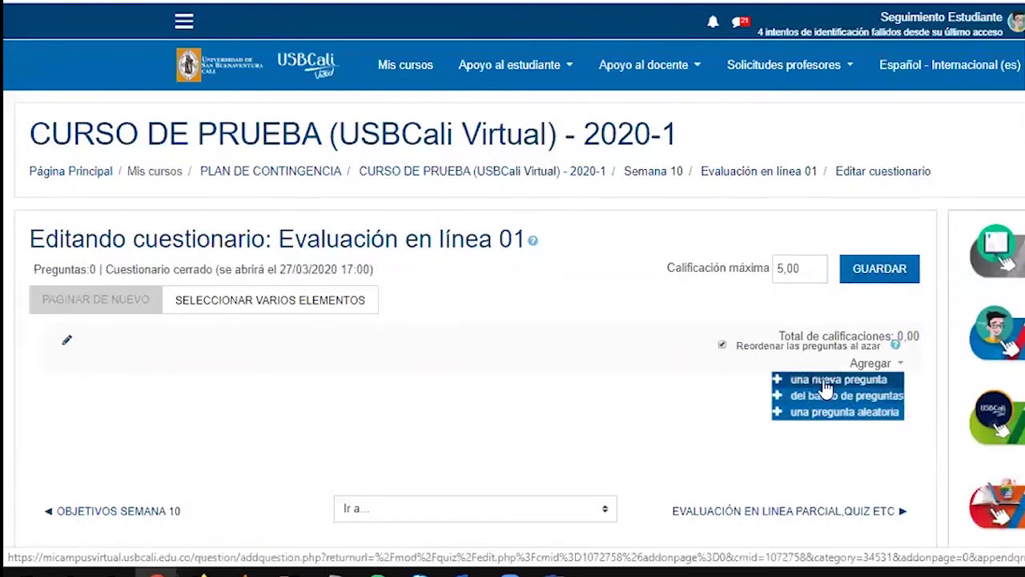
left_click(825, 382)
left_click_drag(590, 176, 587, 377)
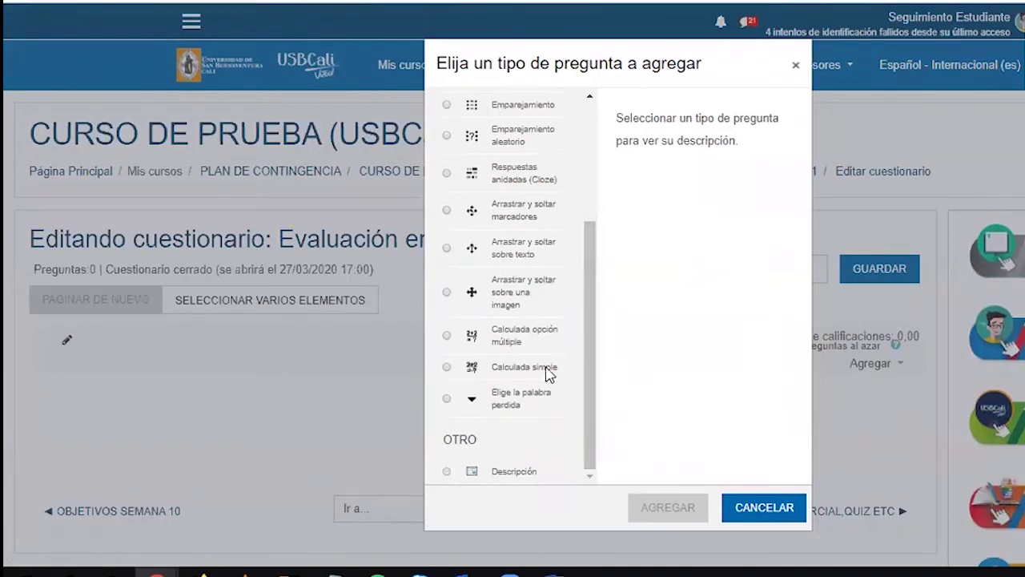
left_click_drag(593, 337, 641, 167)
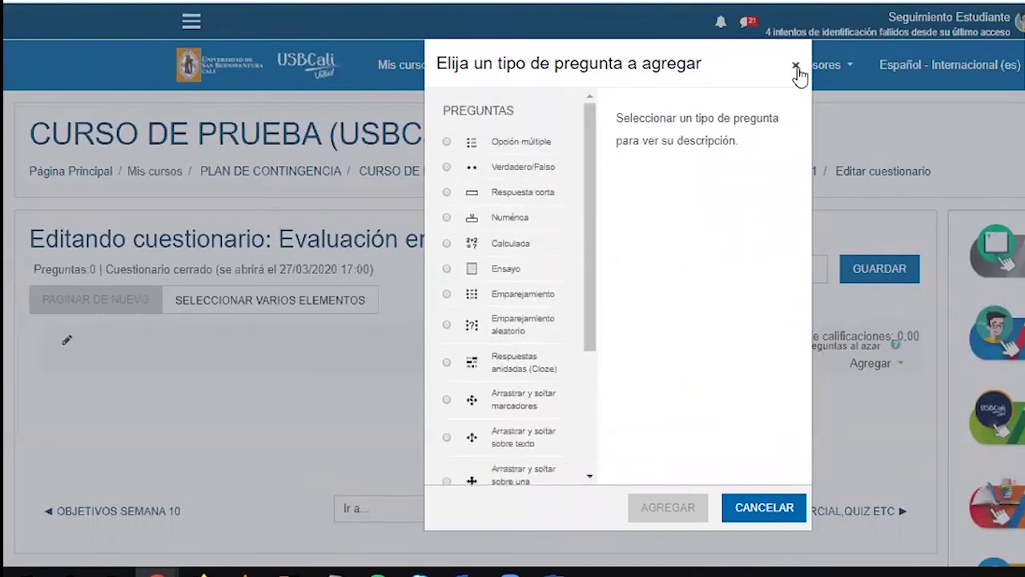
left_click(796, 67)
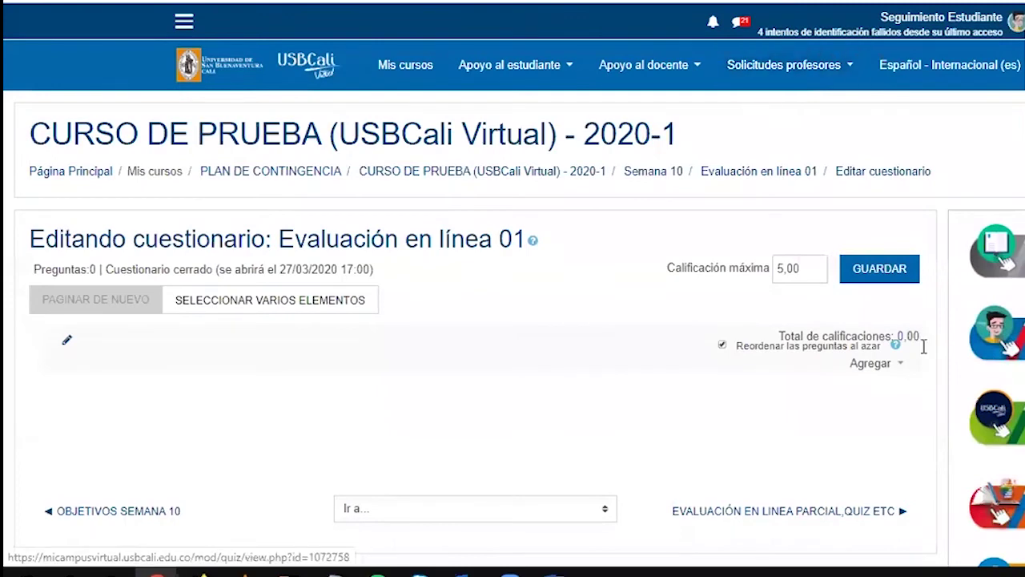
left_click(884, 367)
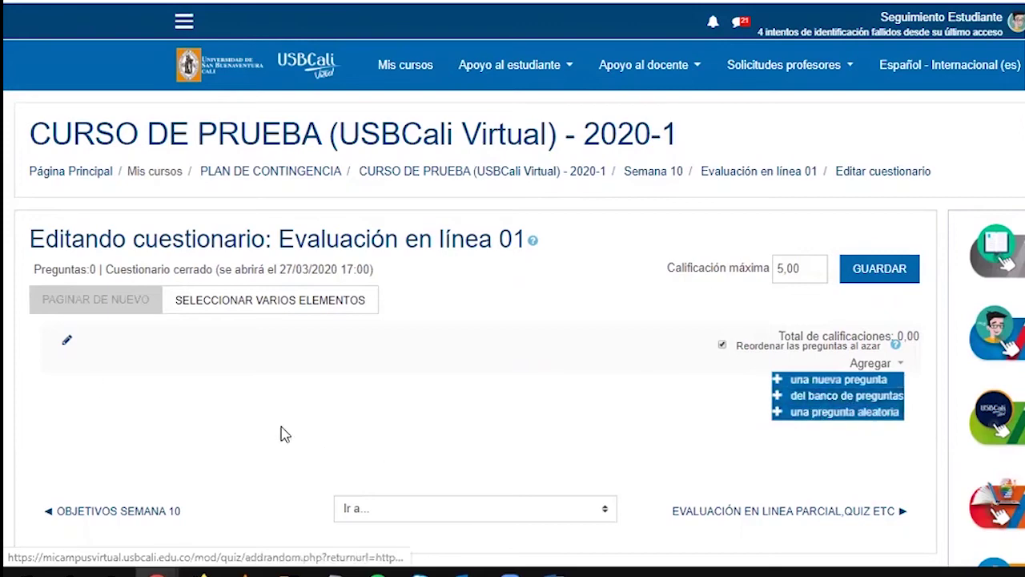
left_click_drag(910, 385, 873, 388)
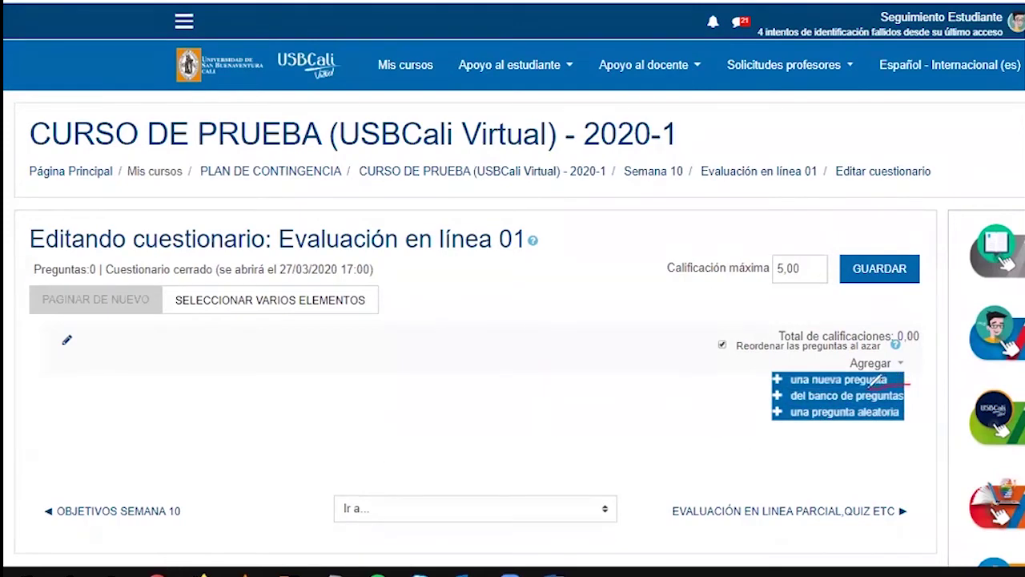
mouse_move(810, 379)
left_mouse_down()
mouse_move(765, 389)
mouse_move(765, 426)
mouse_move(912, 420)
mouse_move(924, 382)
left_mouse_up()
mouse_move(770, 416)
left_mouse_down()
mouse_move(587, 407)
mouse_move(606, 427)
left_mouse_up()
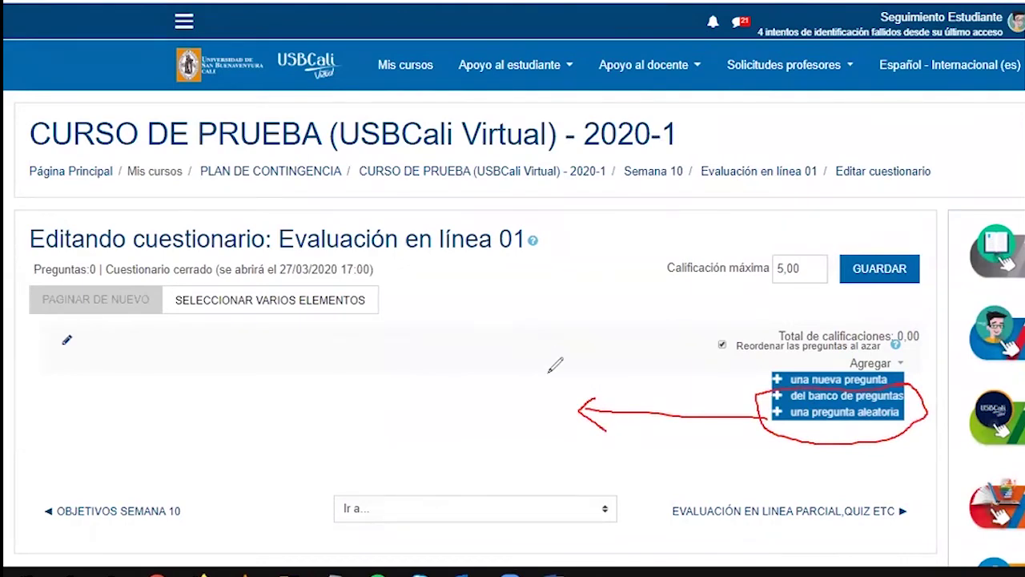
left_click_drag(561, 387, 559, 441)
mouse_move(563, 384)
left_mouse_down()
mouse_move(455, 387)
mouse_move(511, 450)
mouse_move(567, 449)
left_mouse_up()
mouse_move(455, 391)
left_mouse_down()
mouse_move(461, 373)
mouse_move(511, 365)
mouse_move(548, 375)
mouse_move(452, 383)
mouse_move(439, 440)
mouse_move(458, 447)
left_mouse_up()
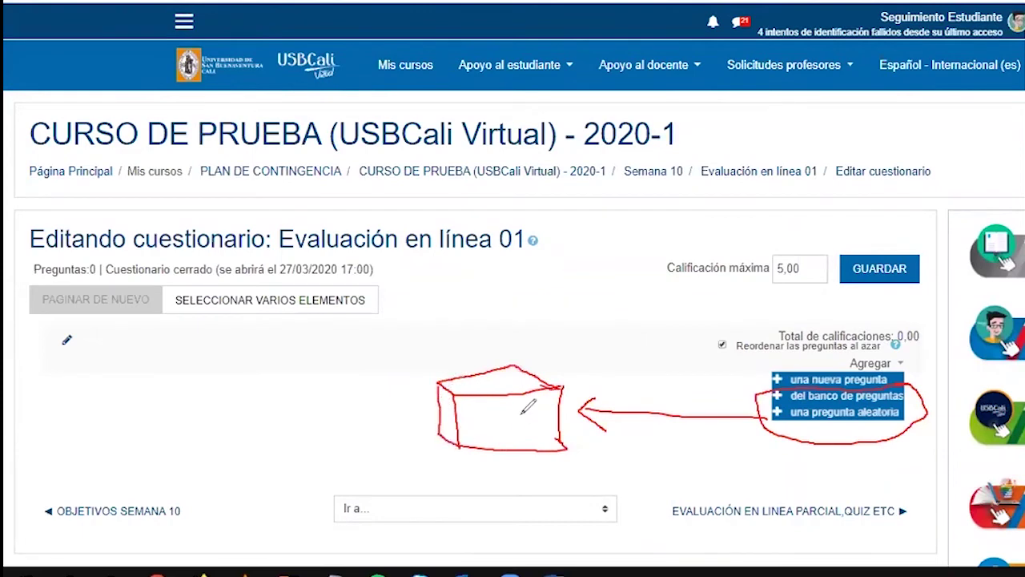
mouse_move(490, 408)
left_mouse_down()
mouse_move(484, 421)
mouse_move(497, 435)
left_mouse_up()
mouse_move(508, 403)
left_mouse_down()
mouse_move(521, 407)
mouse_move(512, 433)
left_mouse_up()
left_click(510, 439)
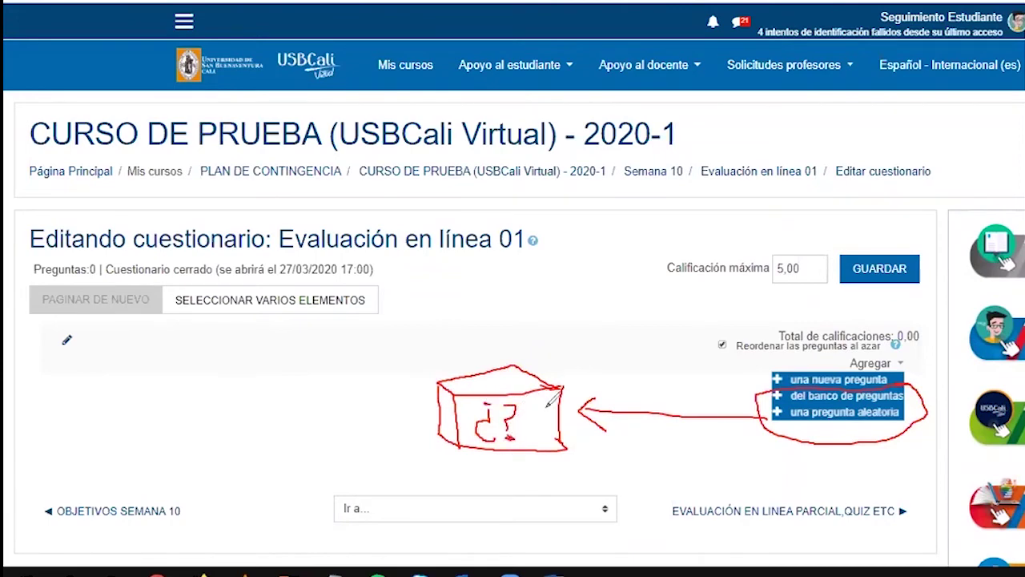
mouse_move(534, 403)
left_mouse_down()
mouse_move(534, 419)
mouse_move(553, 422)
mouse_move(541, 409)
left_mouse_up()
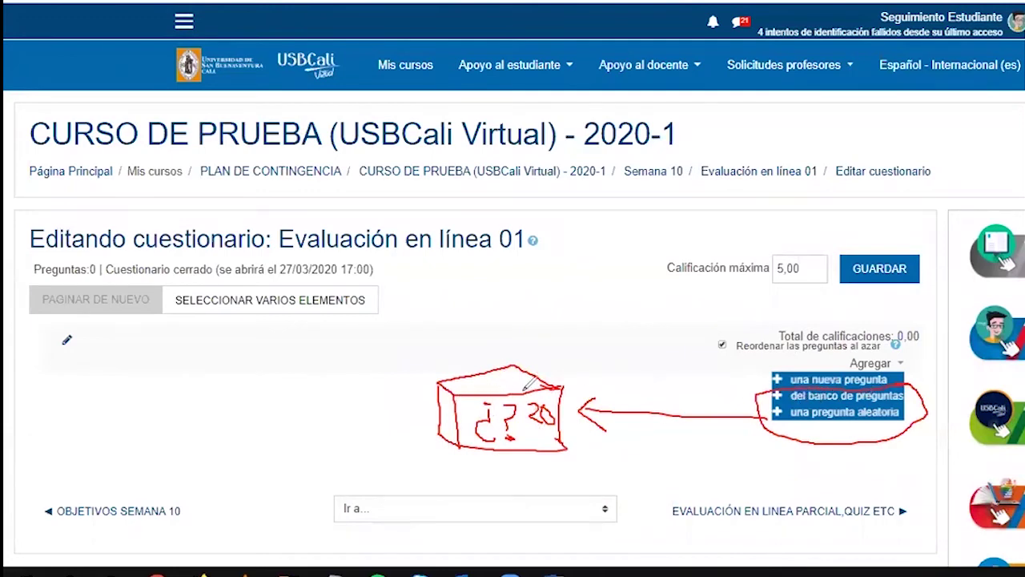
mouse_move(381, 394)
left_mouse_down()
mouse_move(416, 392)
mouse_move(434, 465)
left_mouse_up()
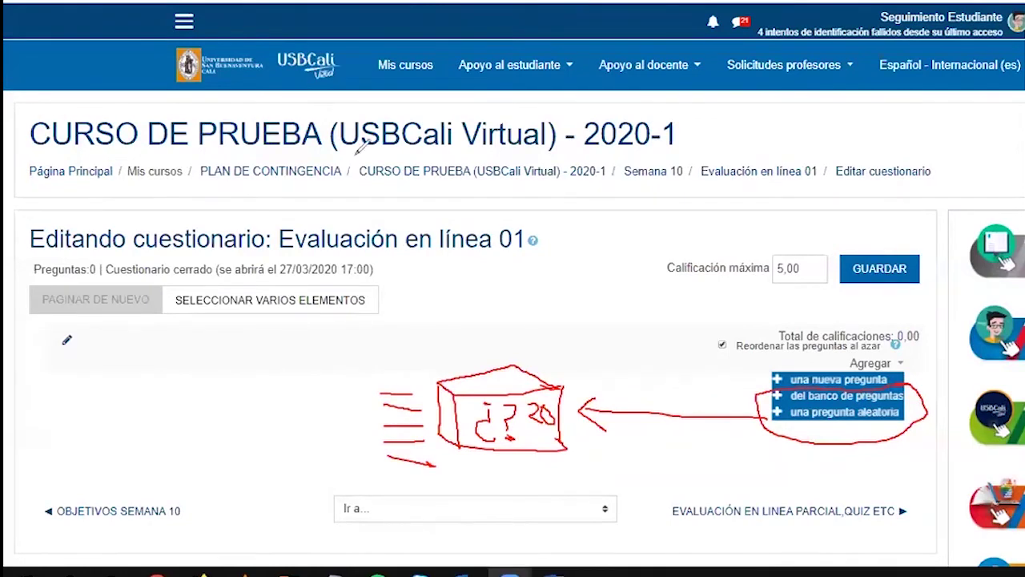
mouse_move(775, 393)
left_mouse_down()
mouse_move(682, 365)
mouse_move(507, 345)
mouse_move(405, 370)
mouse_move(393, 384)
mouse_move(410, 386)
mouse_move(356, 393)
mouse_move(375, 393)
left_mouse_up()
left_click_drag(100, 346, 100, 363)
left_click_drag(88, 364, 113, 364)
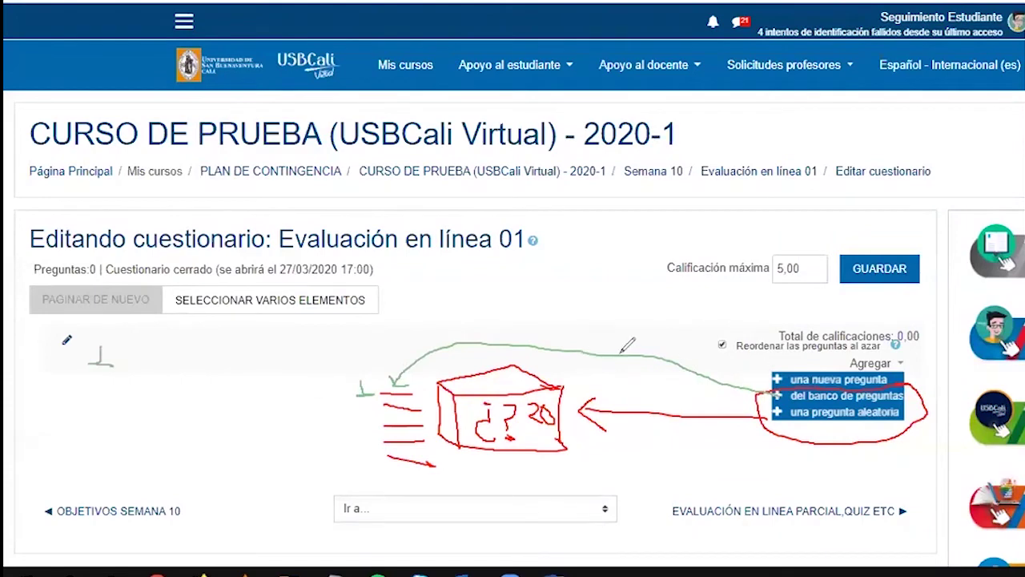
mouse_move(609, 353)
left_mouse_down()
mouse_move(373, 324)
mouse_move(308, 393)
mouse_move(370, 433)
mouse_move(368, 443)
left_mouse_up()
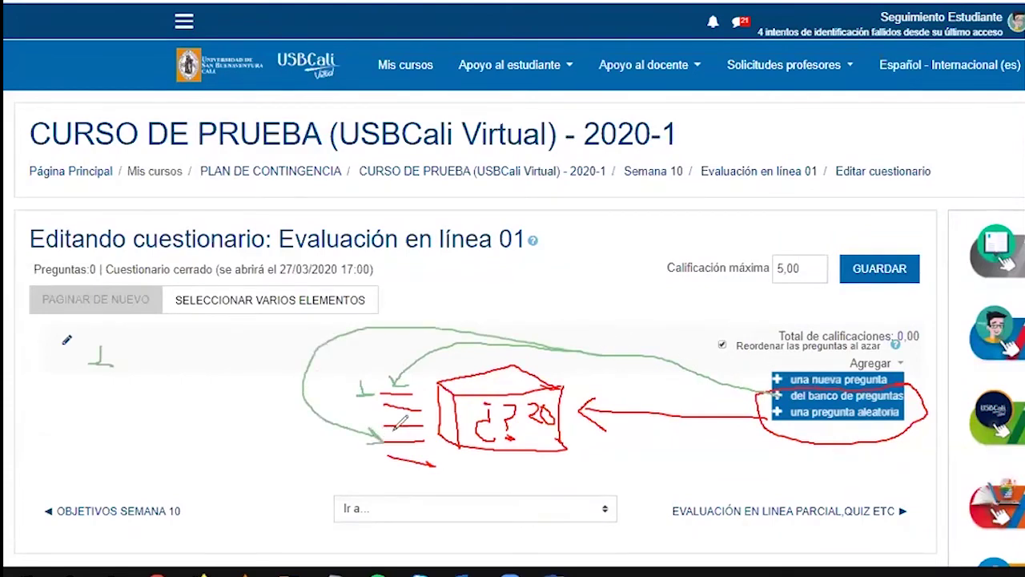
mouse_move(113, 372)
left_mouse_down()
mouse_move(86, 374)
mouse_move(87, 389)
mouse_move(114, 392)
mouse_move(90, 414)
mouse_move(207, 406)
left_mouse_up()
left_click_drag(137, 360, 207, 363)
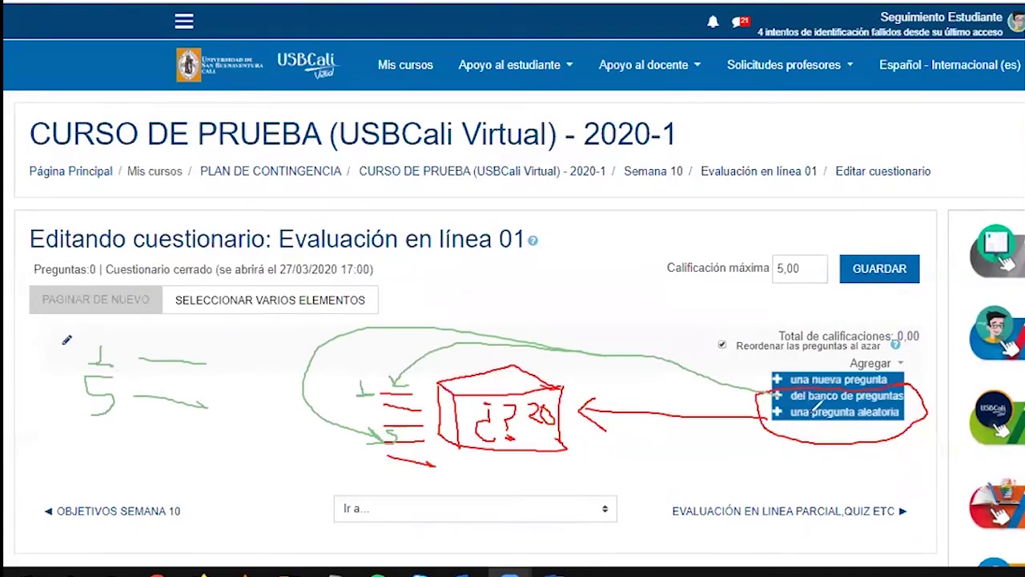
mouse_move(781, 410)
left_mouse_down()
mouse_move(573, 387)
mouse_move(596, 404)
left_mouse_up()
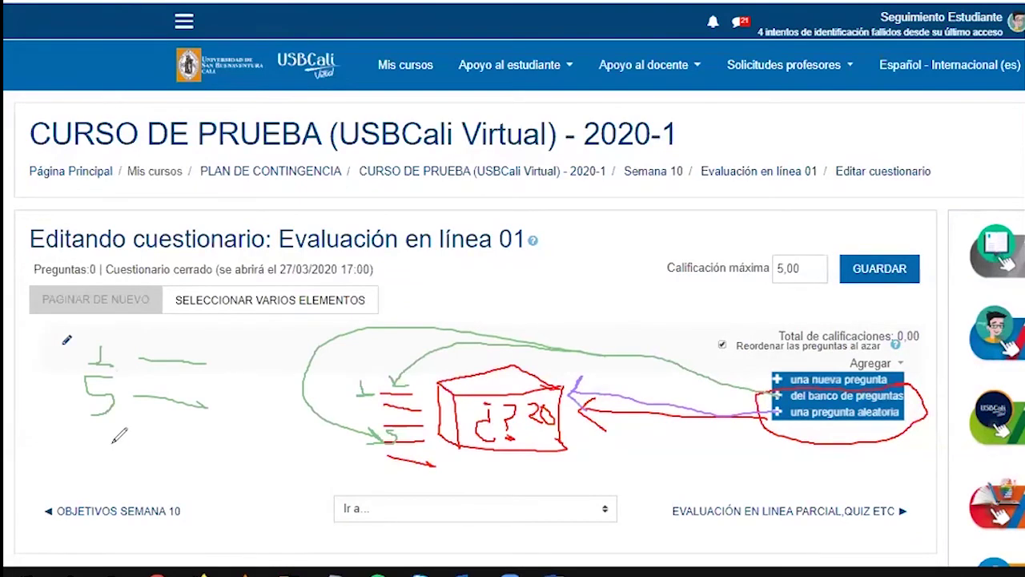
mouse_move(232, 349)
left_mouse_down()
mouse_move(248, 367)
mouse_move(238, 406)
mouse_move(251, 407)
mouse_move(227, 468)
mouse_move(248, 464)
mouse_move(240, 479)
mouse_move(258, 495)
mouse_move(235, 511)
left_mouse_up()
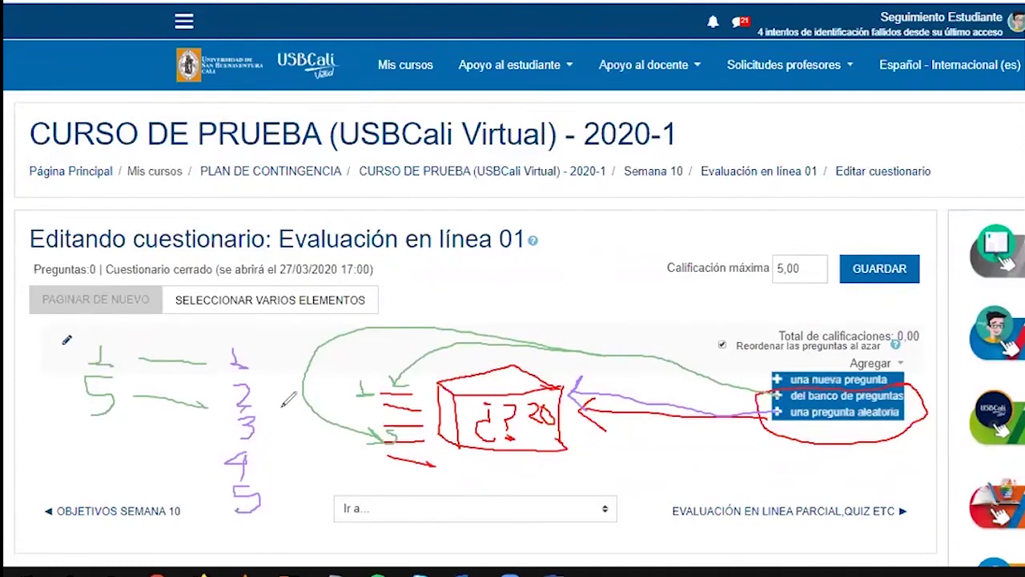
mouse_move(261, 357)
left_mouse_down()
mouse_move(280, 360)
mouse_move(293, 396)
left_mouse_up()
mouse_move(267, 433)
left_mouse_down()
mouse_move(295, 434)
mouse_move(292, 463)
mouse_move(309, 492)
left_mouse_up()
mouse_move(349, 496)
left_mouse_down()
mouse_move(517, 451)
mouse_move(499, 446)
left_mouse_up()
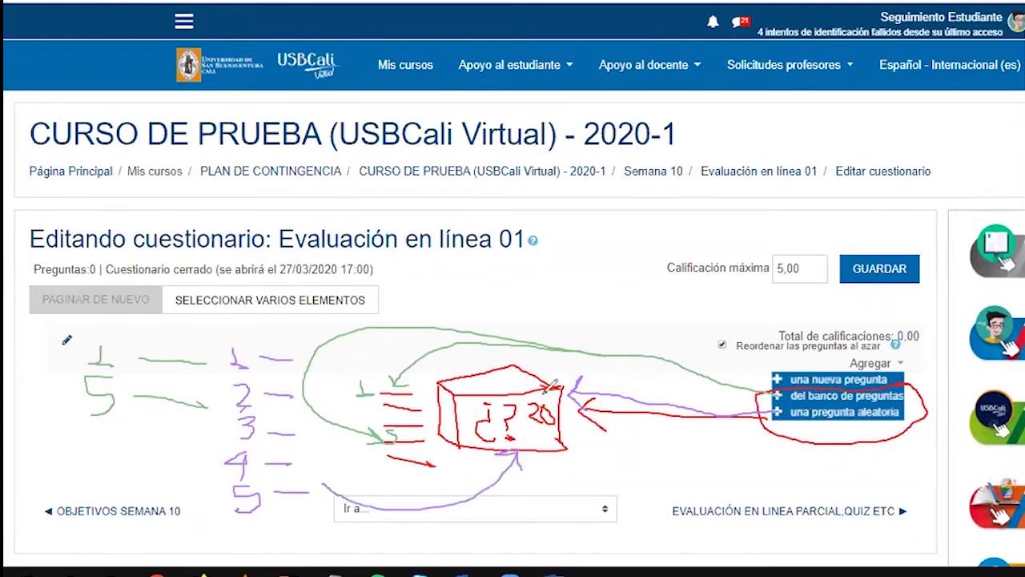
mouse_move(445, 395)
left_mouse_down()
mouse_move(580, 410)
mouse_move(480, 367)
mouse_move(458, 389)
mouse_move(473, 387)
left_mouse_up()
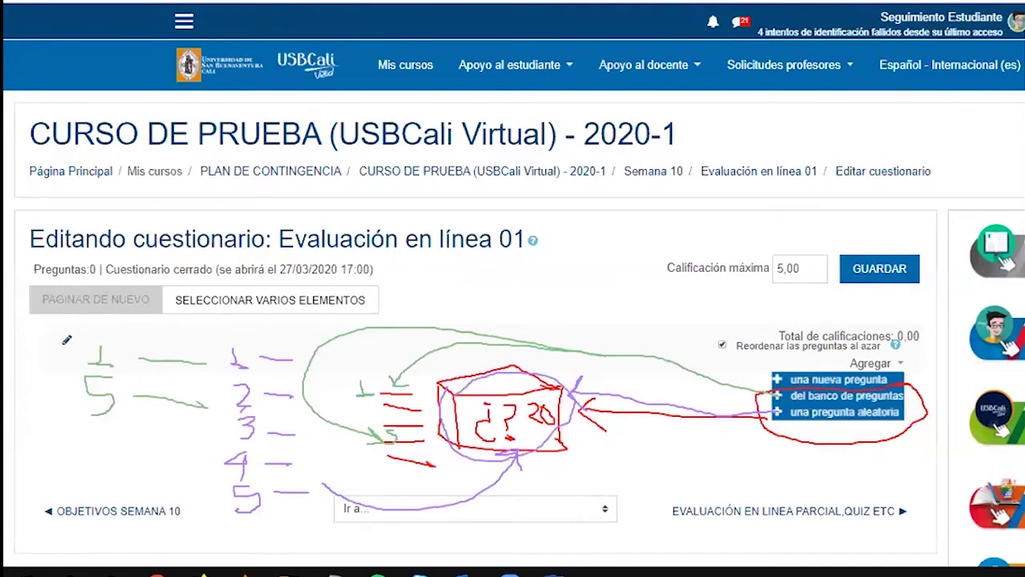
key("Escape")
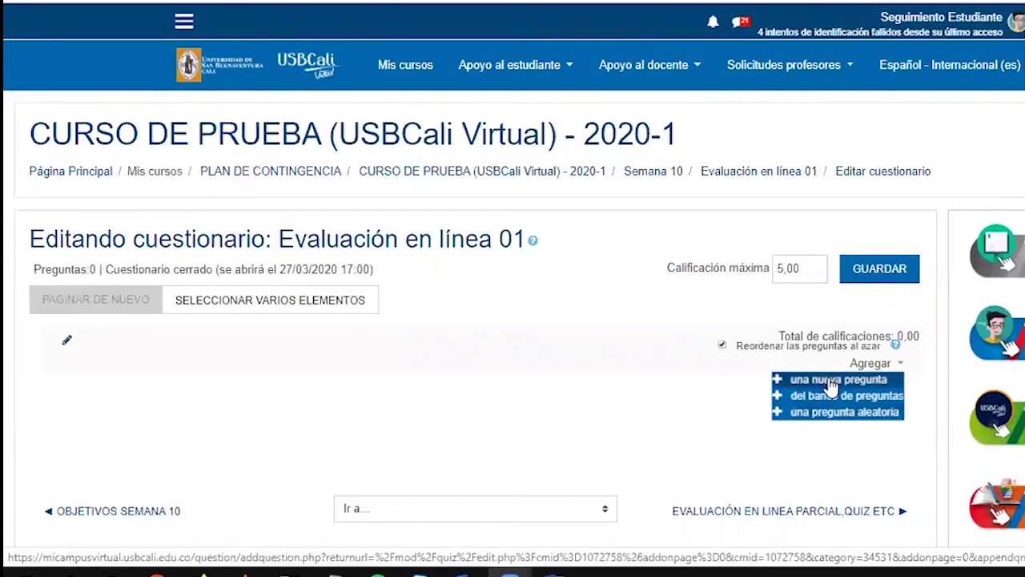
Start a new question and compare the Verdadero/Falso and Respuesta corta type descriptions
left_click(830, 381)
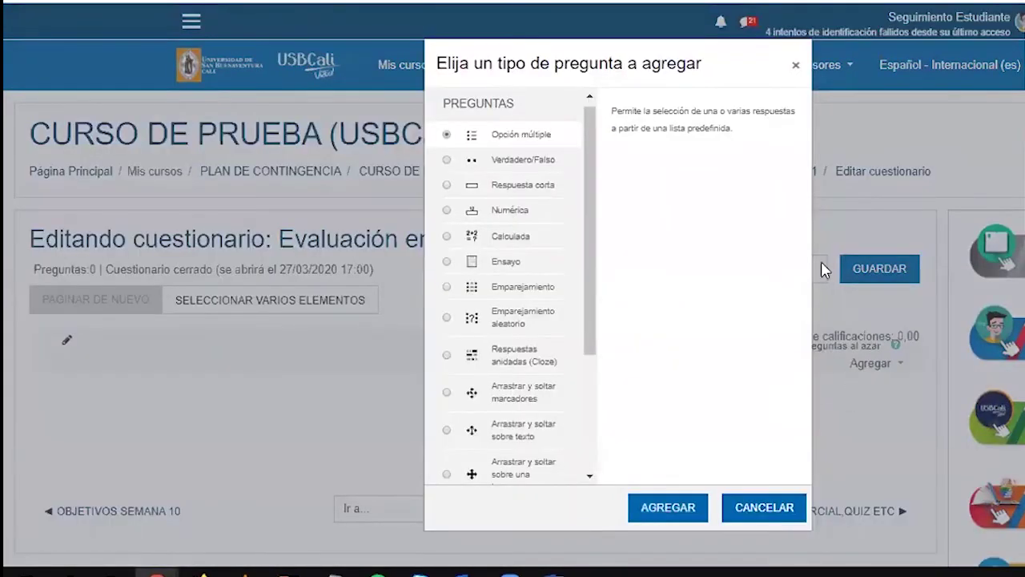
mouse_move(590, 153)
left_mouse_down()
mouse_move(584, 339)
mouse_move(602, 200)
mouse_move(594, 148)
left_mouse_up()
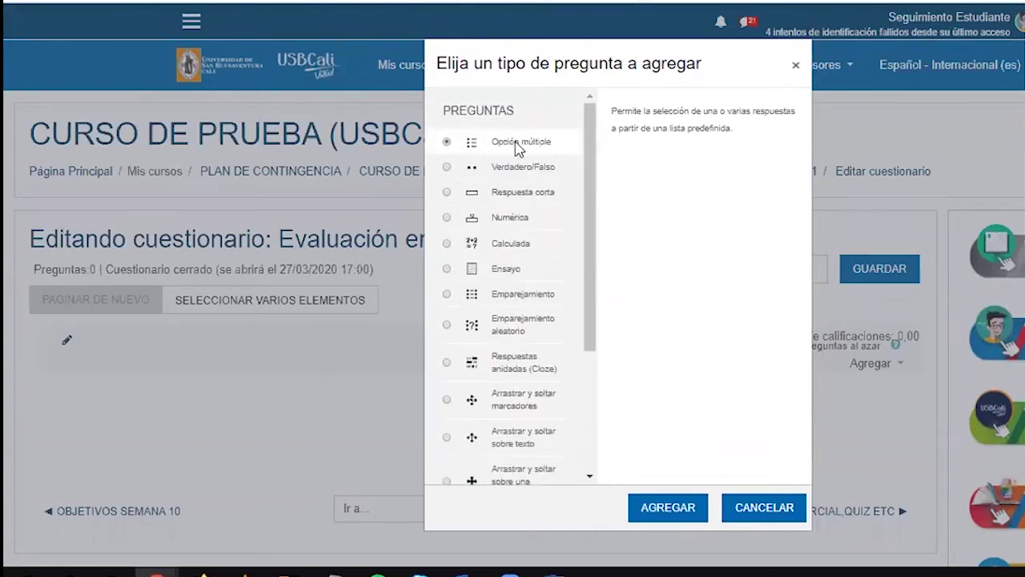
left_click(508, 172)
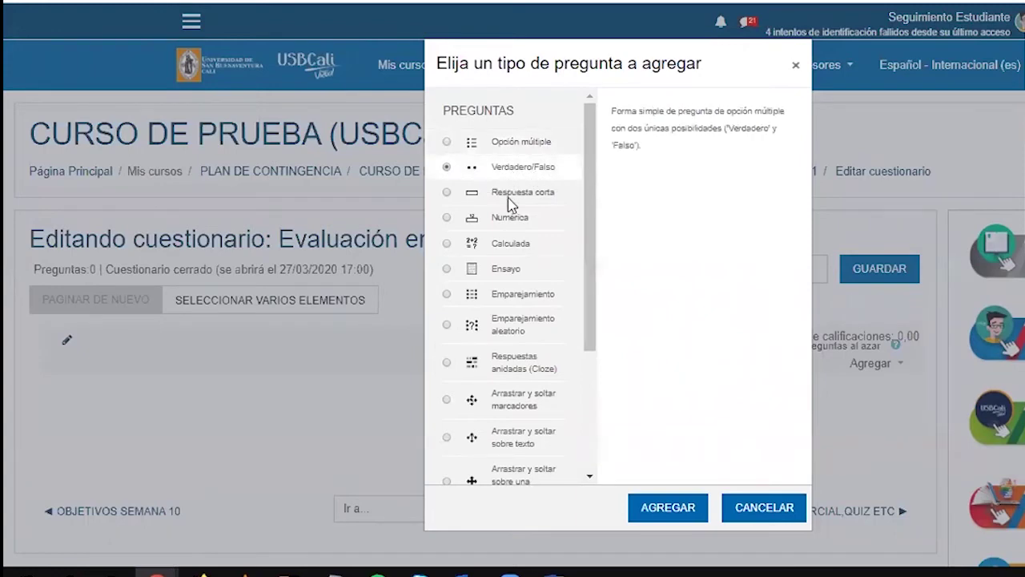
left_click(509, 196)
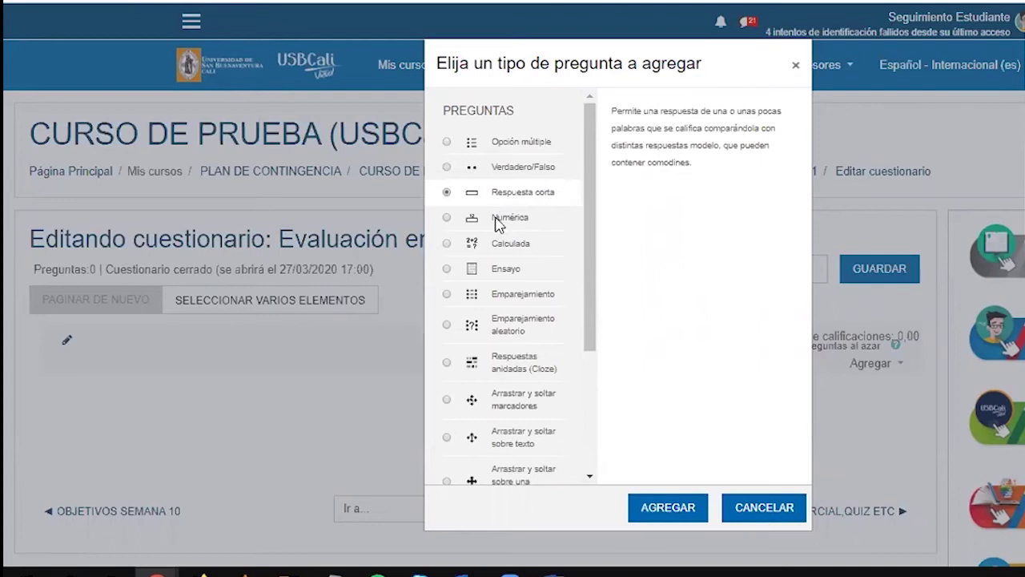
Review the Numérica, Calculada, Ensayo, Emparejamiento and Cloze types, then select Descripción
left_click(500, 221)
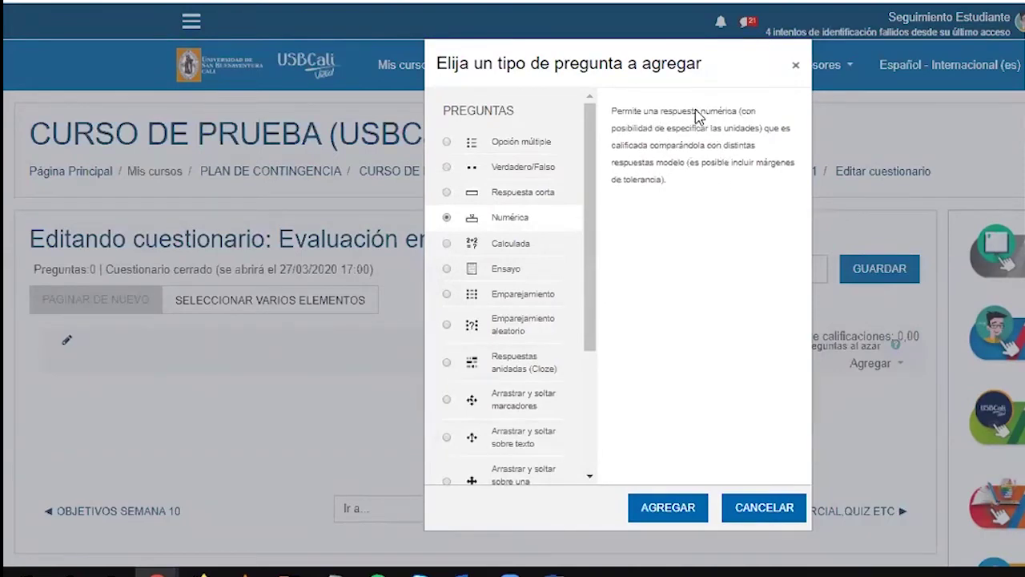
left_click(509, 246)
left_click(510, 271)
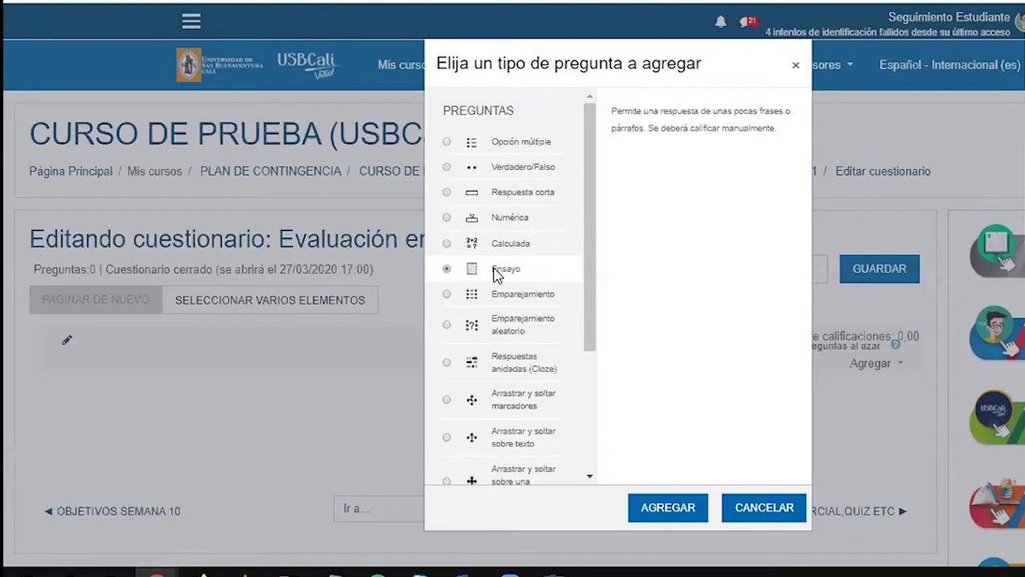
left_click(505, 295)
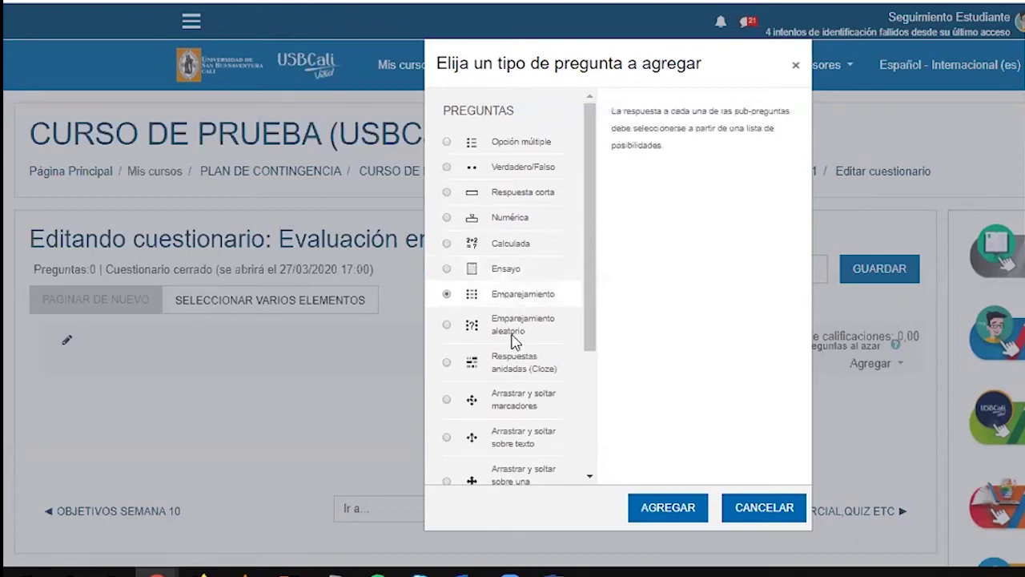
left_click(500, 328)
scroll(501, 327, "down", 1)
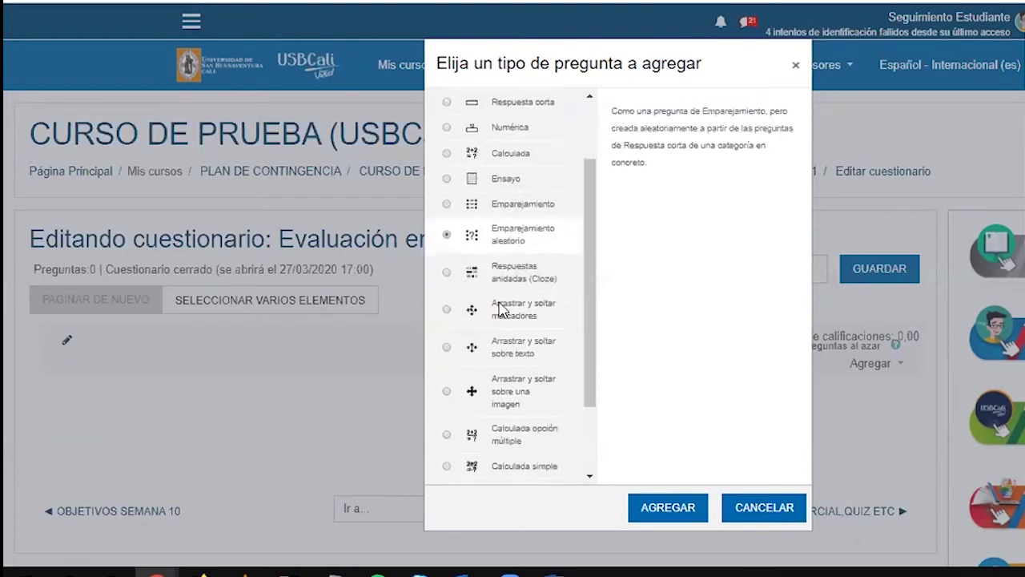
left_click(498, 290)
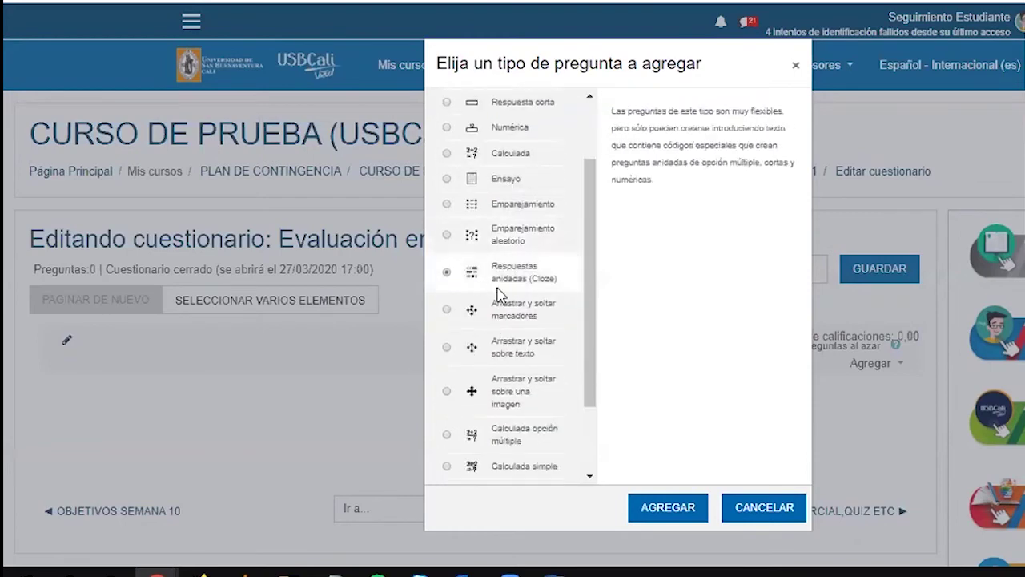
scroll(518, 346, "down", 1)
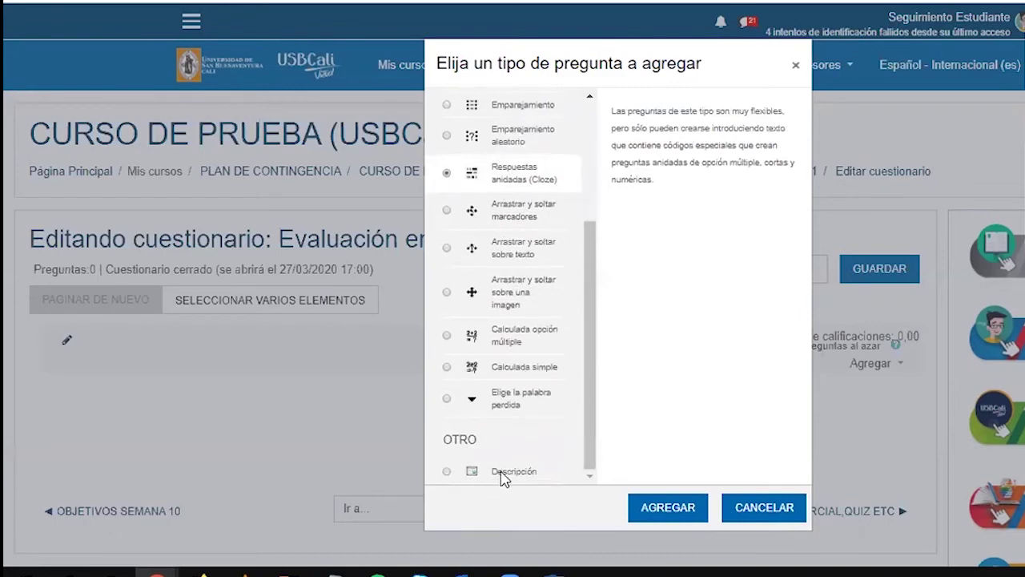
left_click(449, 471)
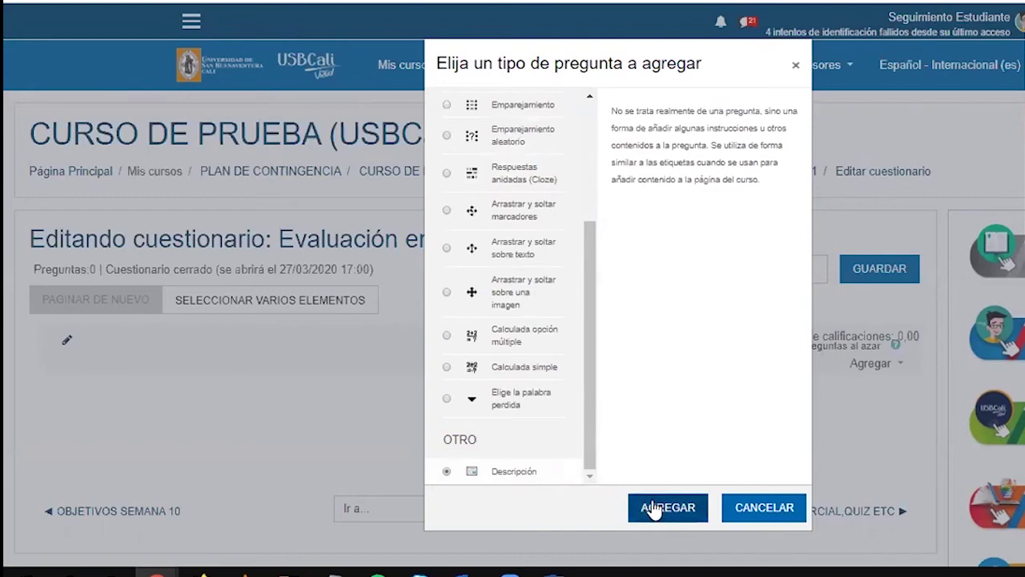
Add a Descripción item and name it 'DESCRIPCION 1'
left_click(655, 510)
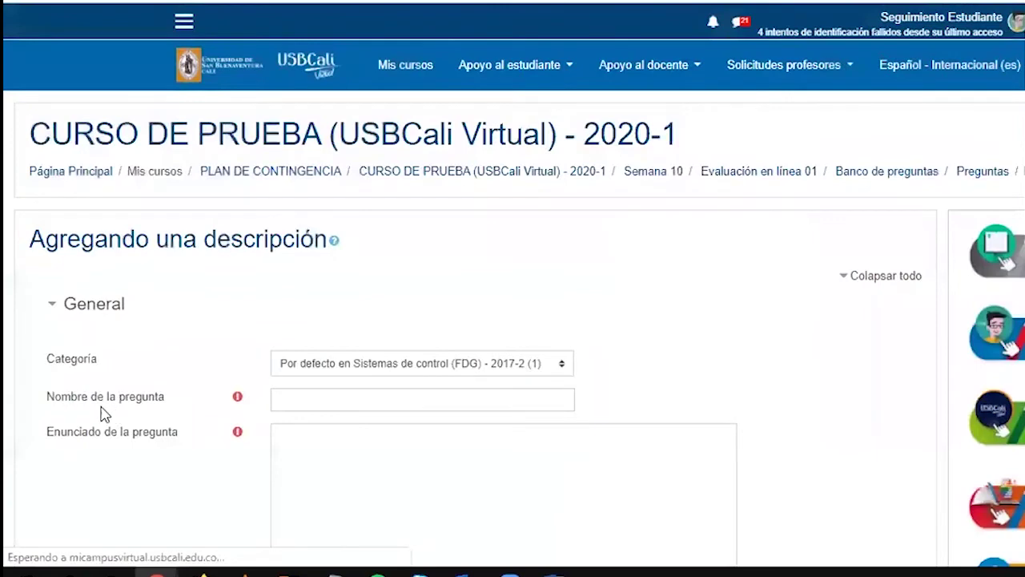
left_click(339, 397)
type("d")
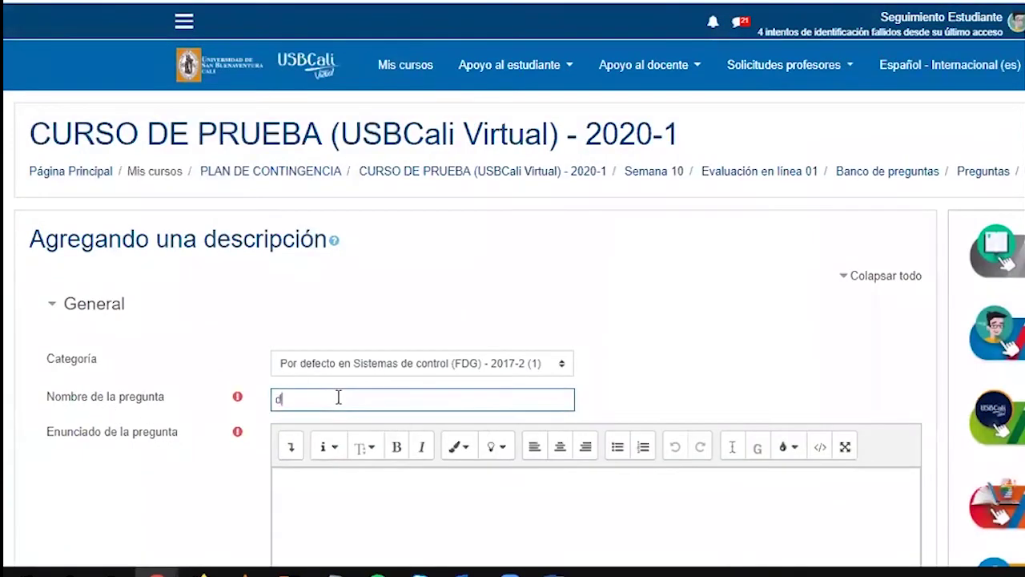
type("ESCRIPCION 1")
scroll(372, 460, "down", 2)
Paste the passage about what a texto is as its statement and save the item
left_click(355, 394)
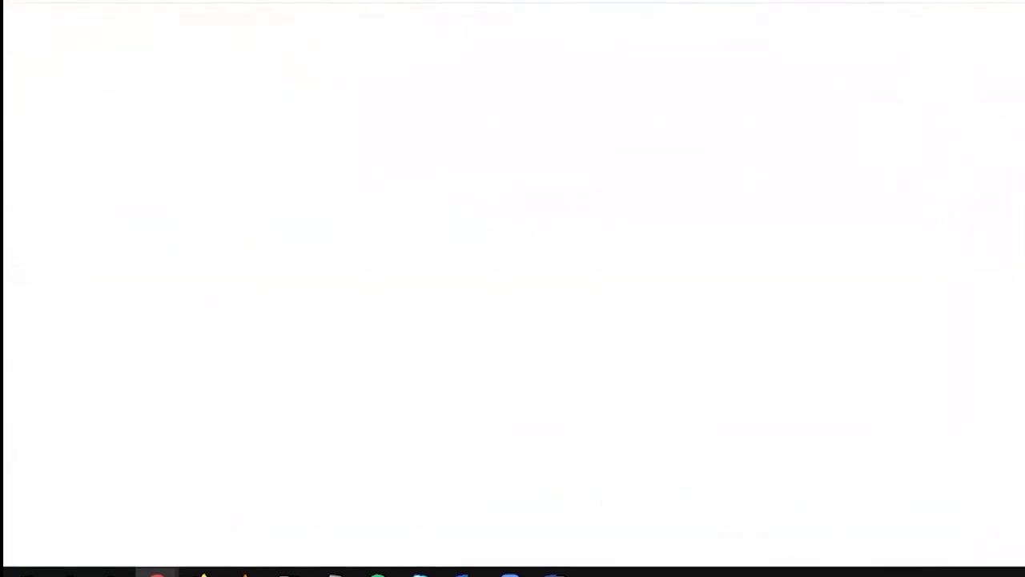
key("ctrl+v")
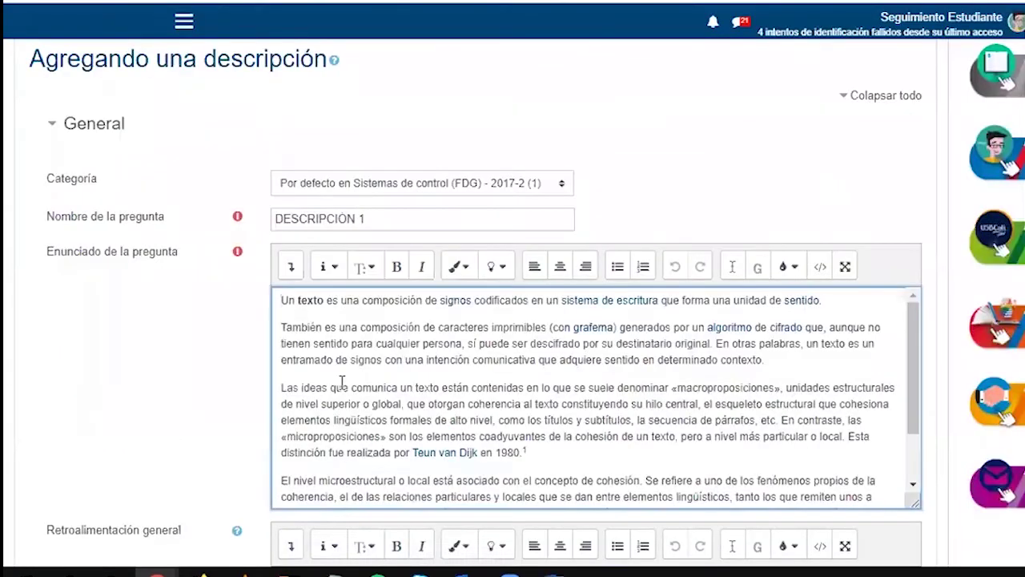
scroll(345, 384, "down", 2)
scroll(132, 451, "down", 10)
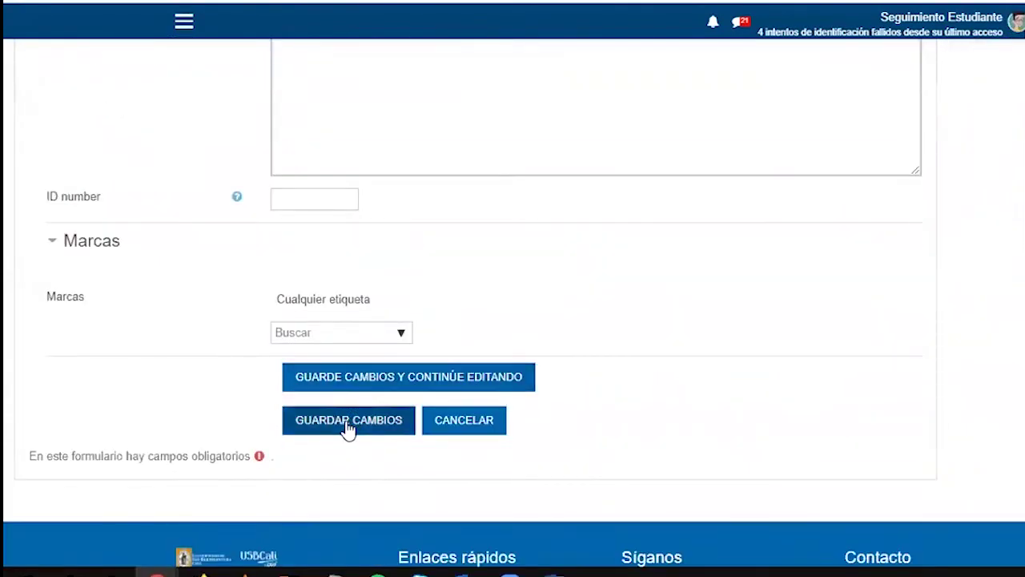
left_click(348, 425)
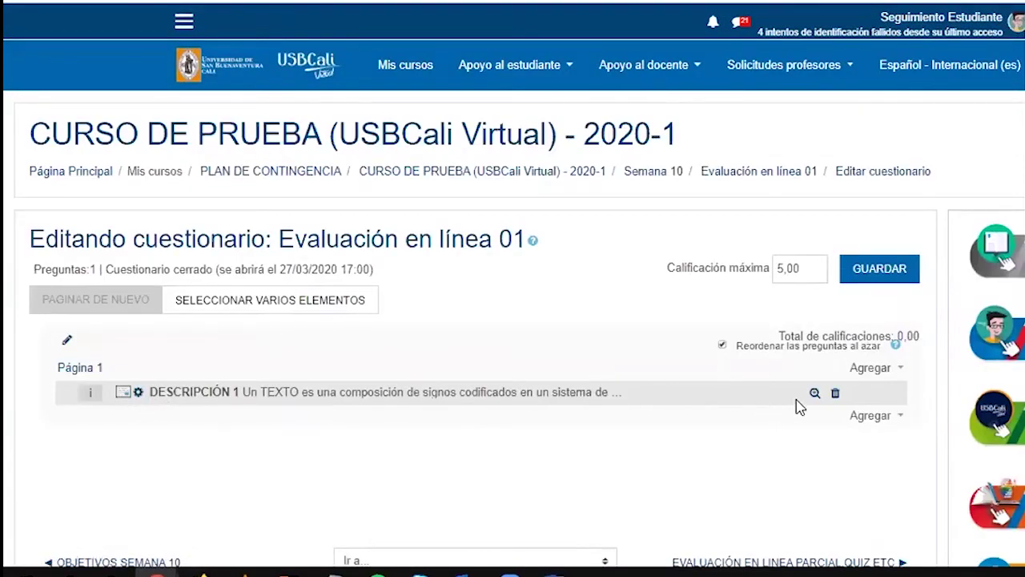
Preview the DESCRIPCIÓN 1 item to see its full passage on what a texto is
left_click(815, 393)
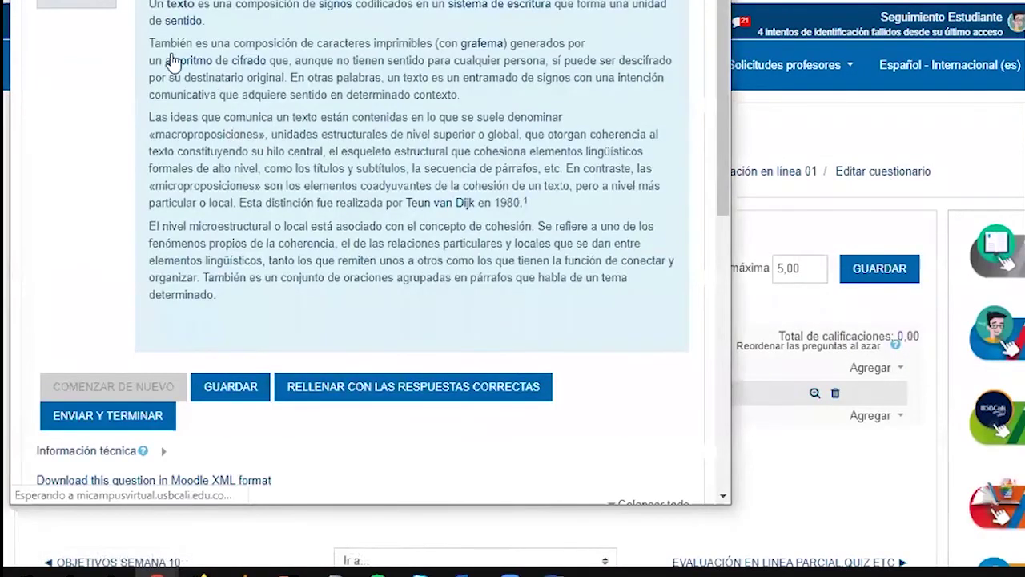
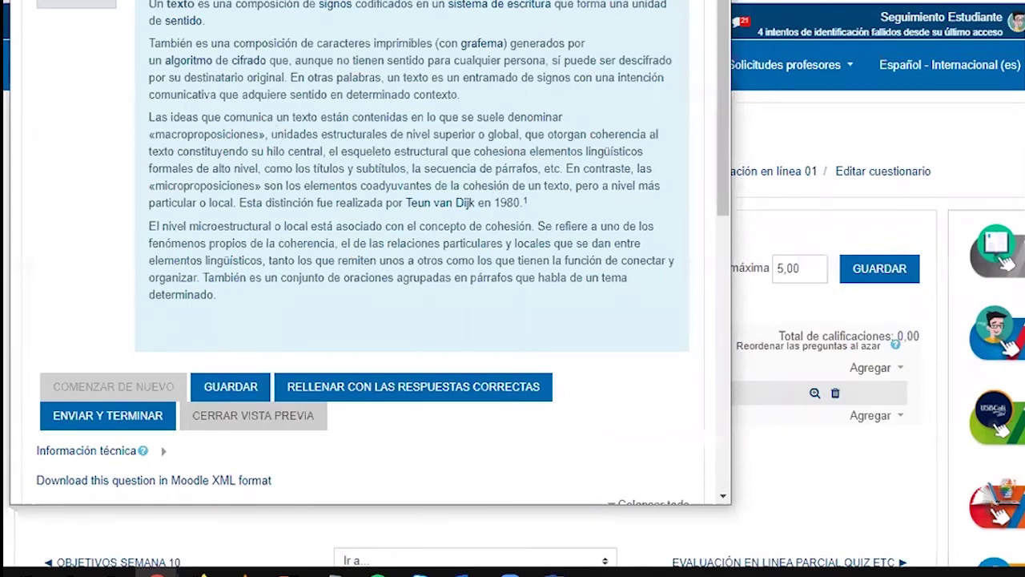
Close the preview and start a new Opción múltiple question via Agregar > una nueva pregunta
left_click(713, 2)
left_click(876, 417)
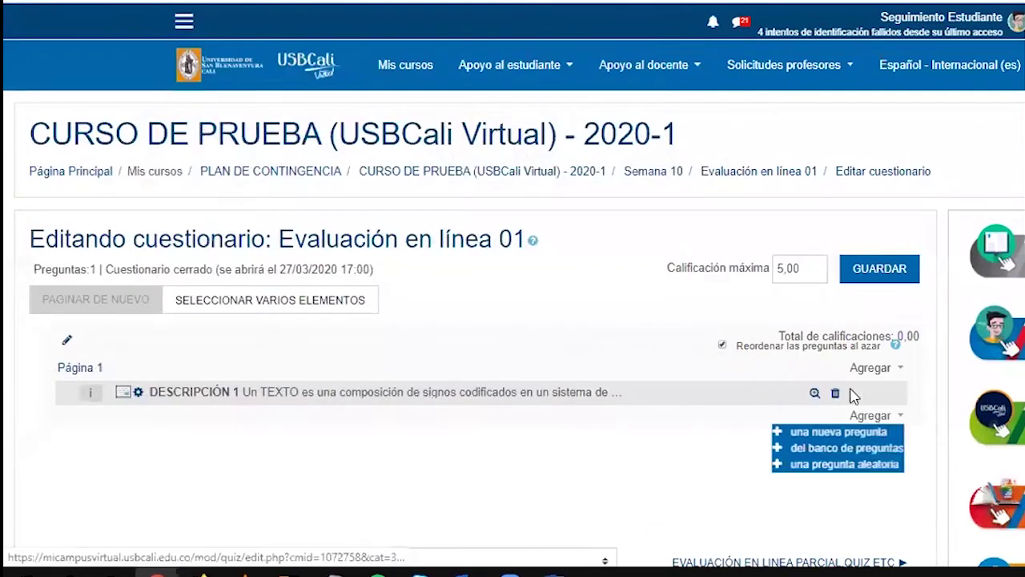
left_click(855, 429)
left_click(510, 143)
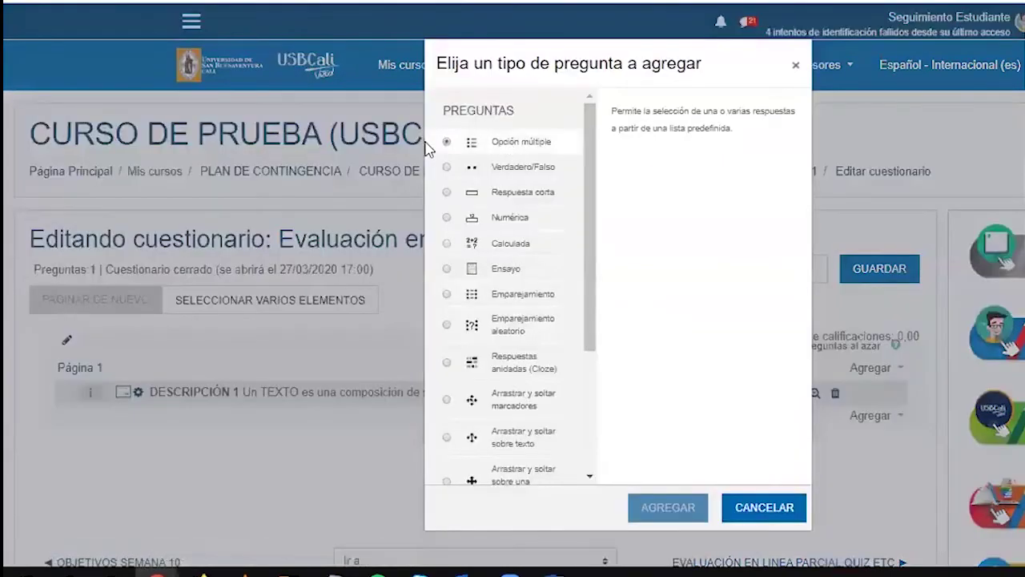
left_click(657, 501)
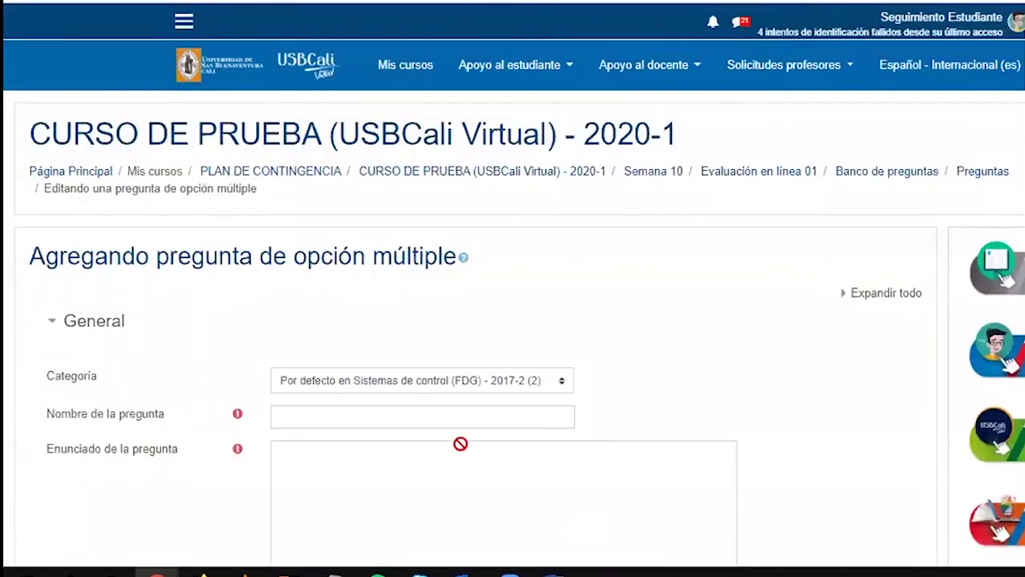
Name the question 'Quiz semana 8 pregunta 1'
scroll(337, 376, "down", 2)
left_click(276, 241)
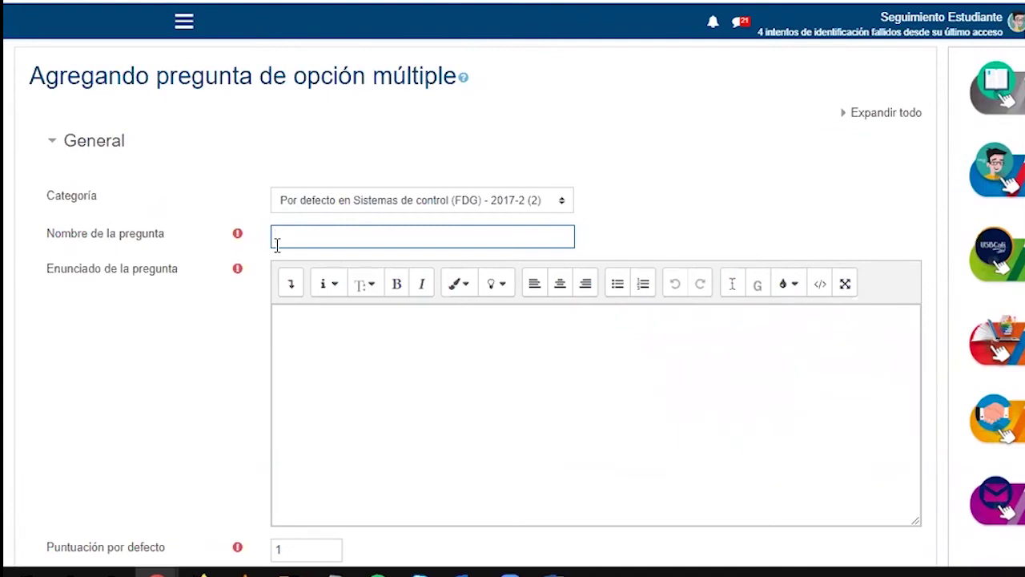
type("Quiz semana 8pregunta 1")
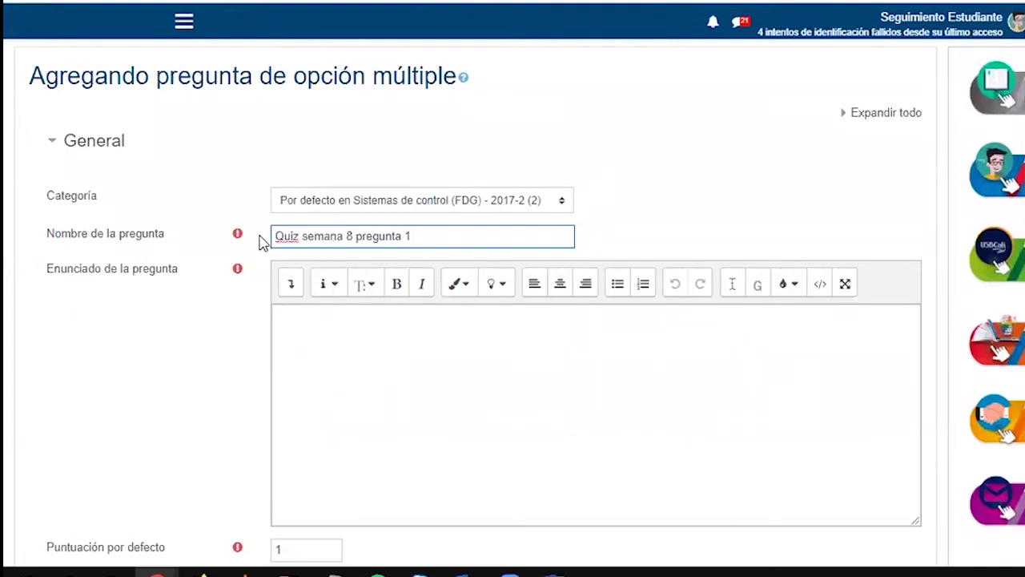
left_click_drag(413, 235, 277, 225)
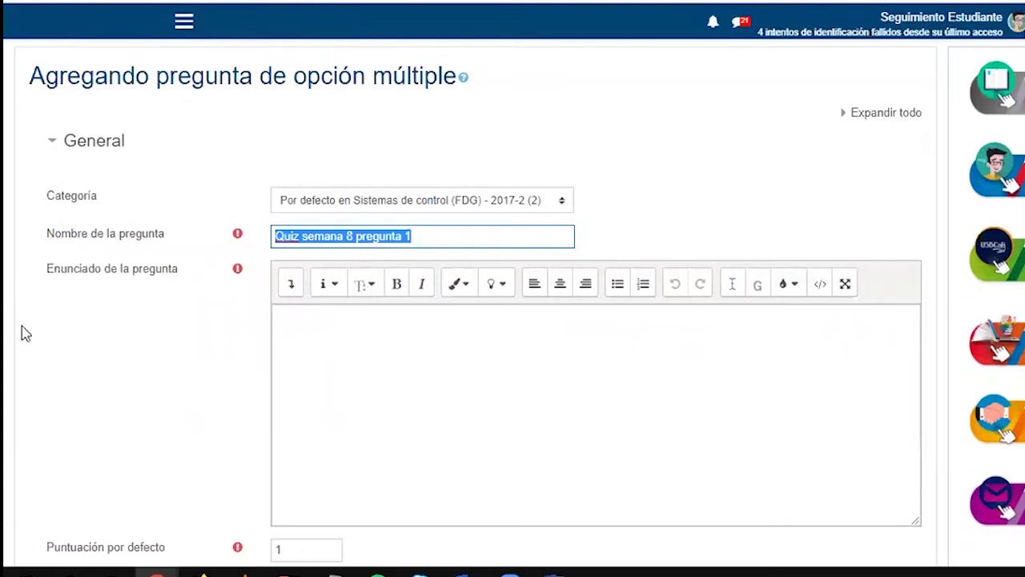
Write '¿Cómo se llama el Director del CEV?' as the question statement
left_click_drag(155, 274, 336, 354)
left_click(348, 356)
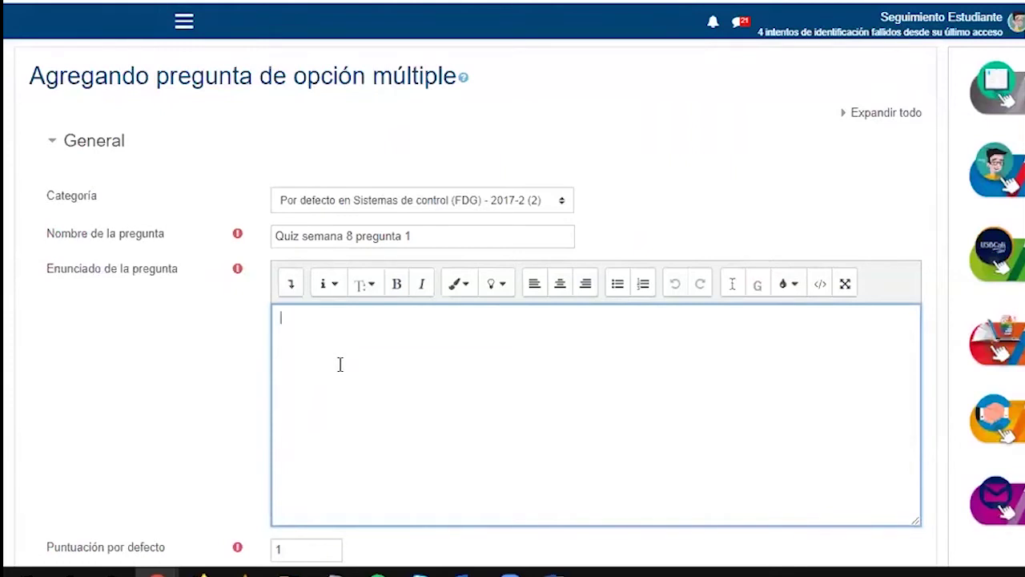
type("i")
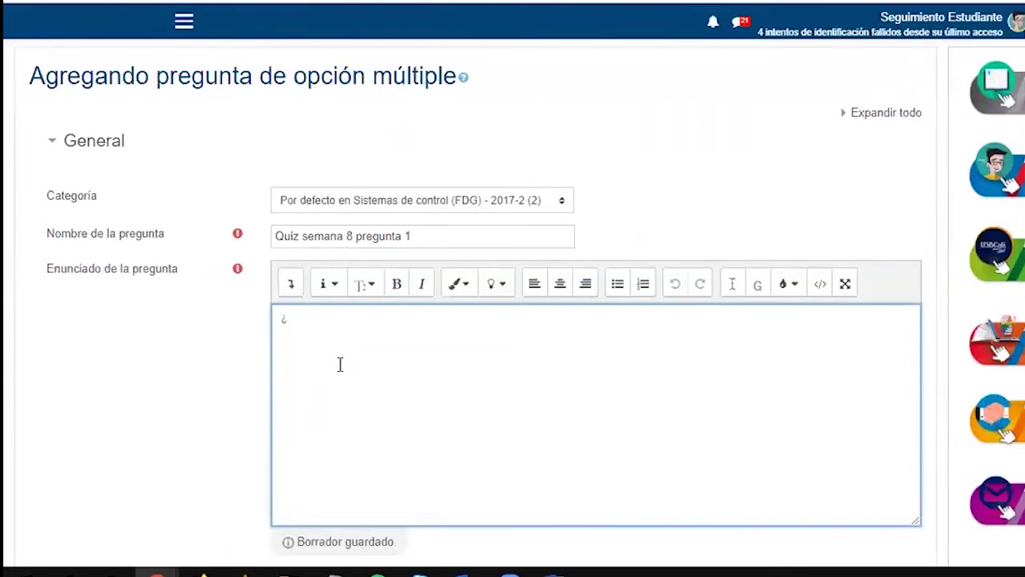
type("Cómo se llama el D")
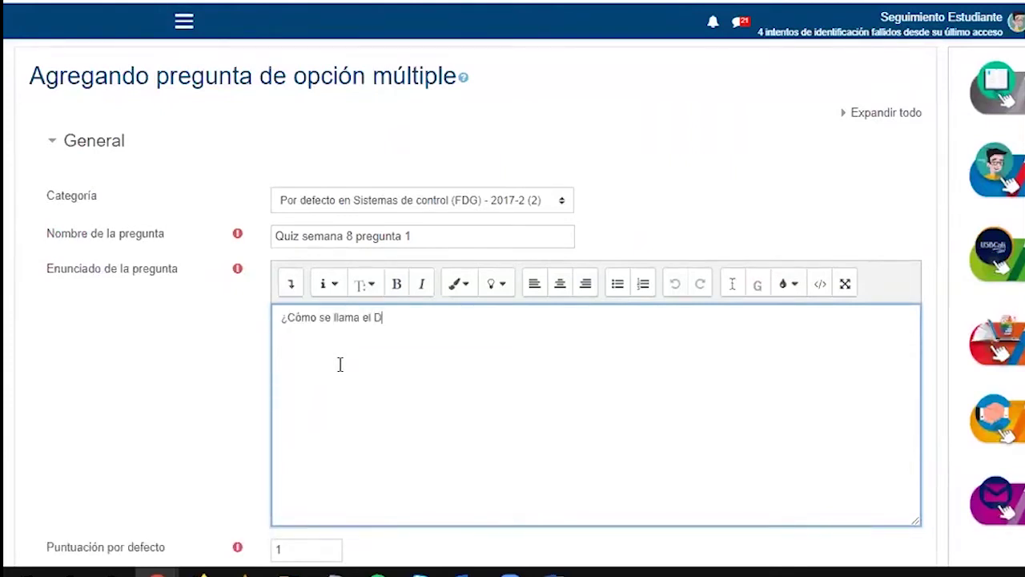
type("irector del CEV?")
scroll(344, 372, "down", 1)
Set the question's Puntuación por defecto to 0.5
scroll(320, 384, "down", 1)
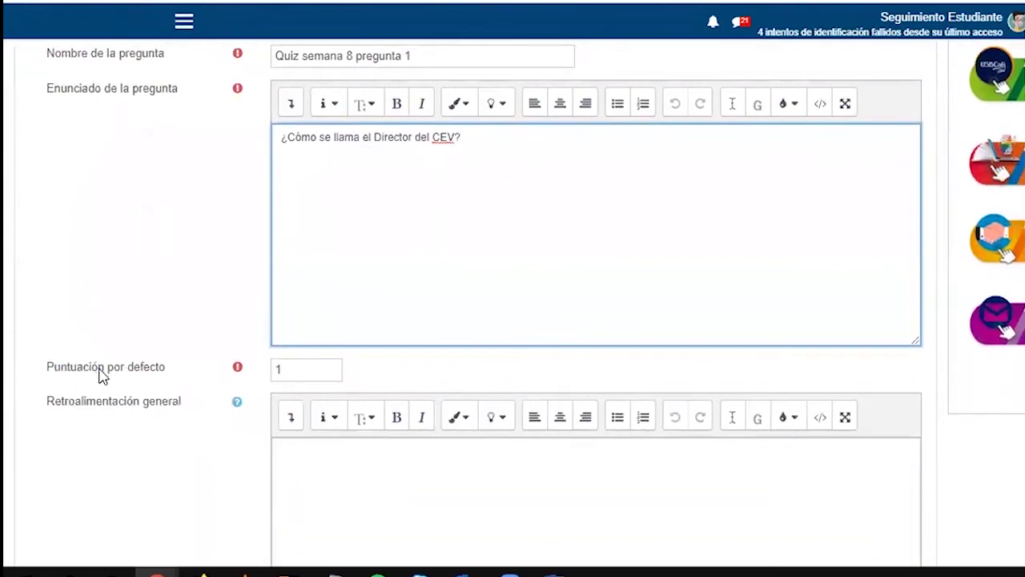
left_click_drag(481, 137, 282, 137)
key("Tab")
type("0.5")
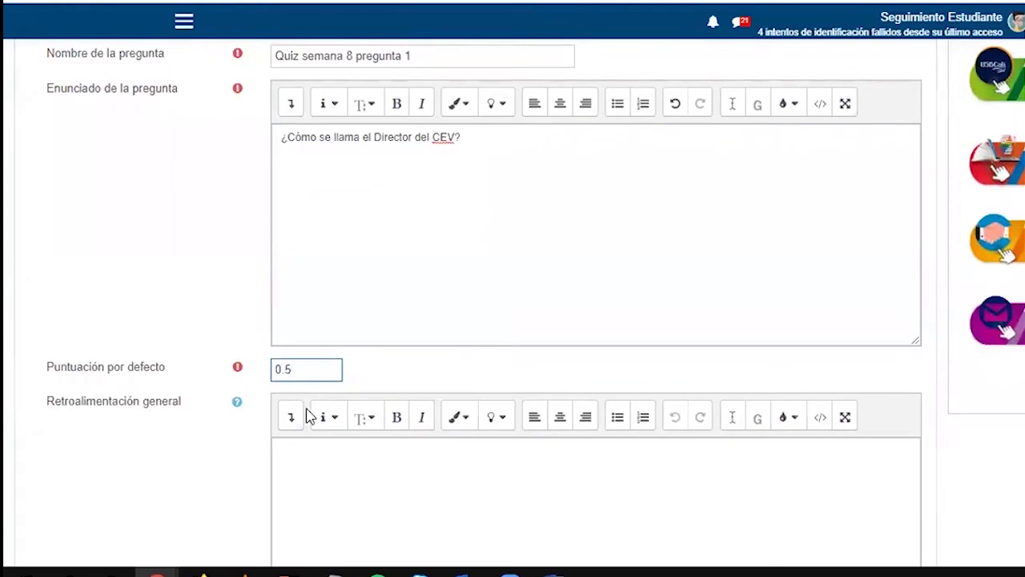
scroll(300, 439, "down", 3)
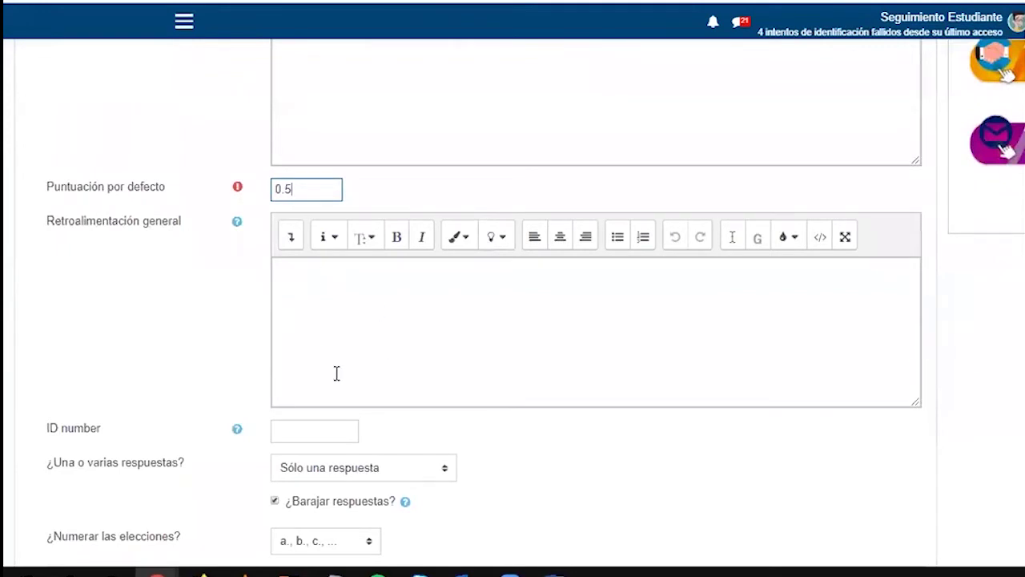
scroll(285, 401, "down", 4)
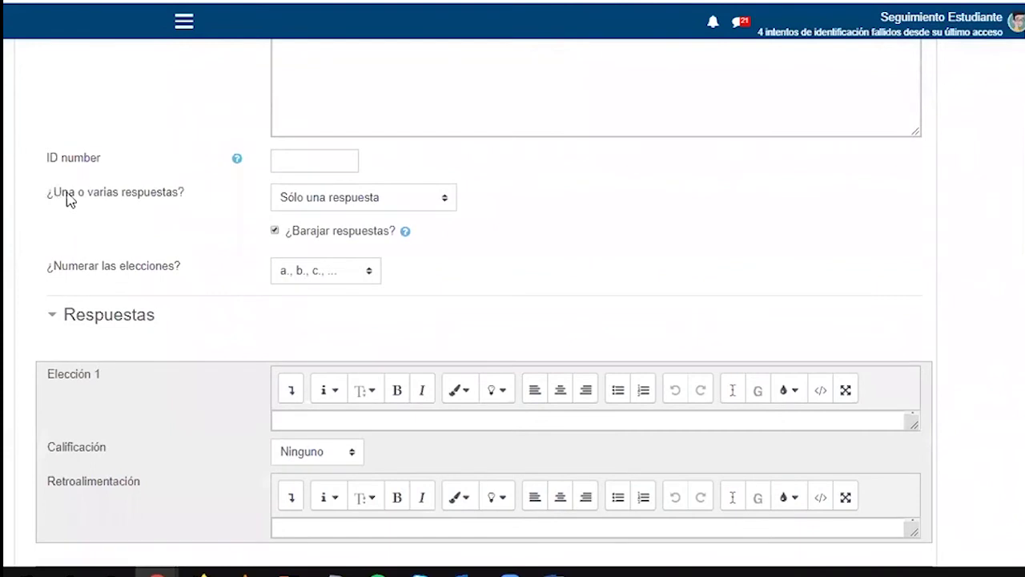
Keep 'Sólo una respuesta' and a., b., c. numbering for the choices
left_click_drag(48, 194, 183, 189)
left_click(323, 201)
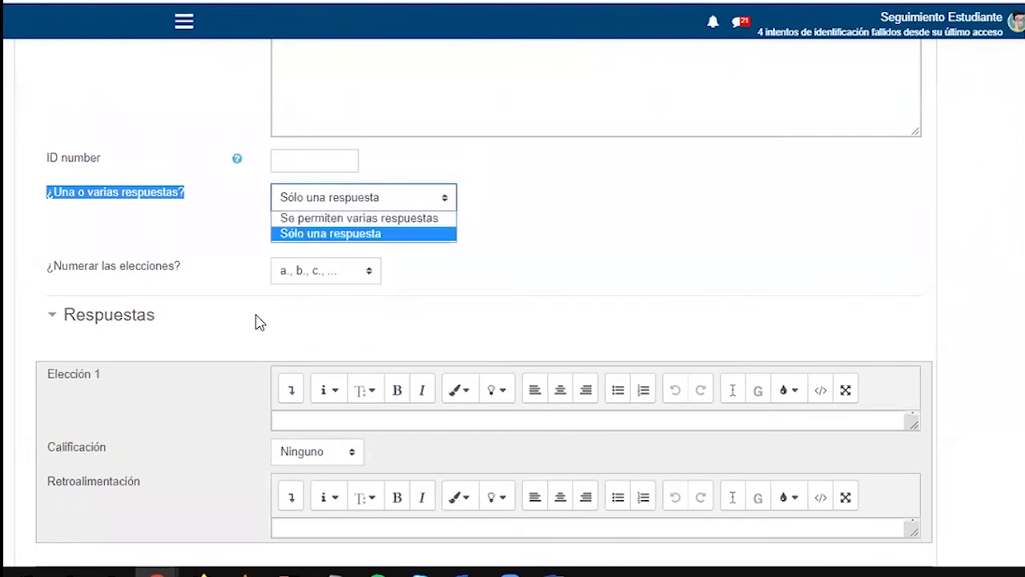
left_click(489, 268)
scroll(489, 268, "down", 1)
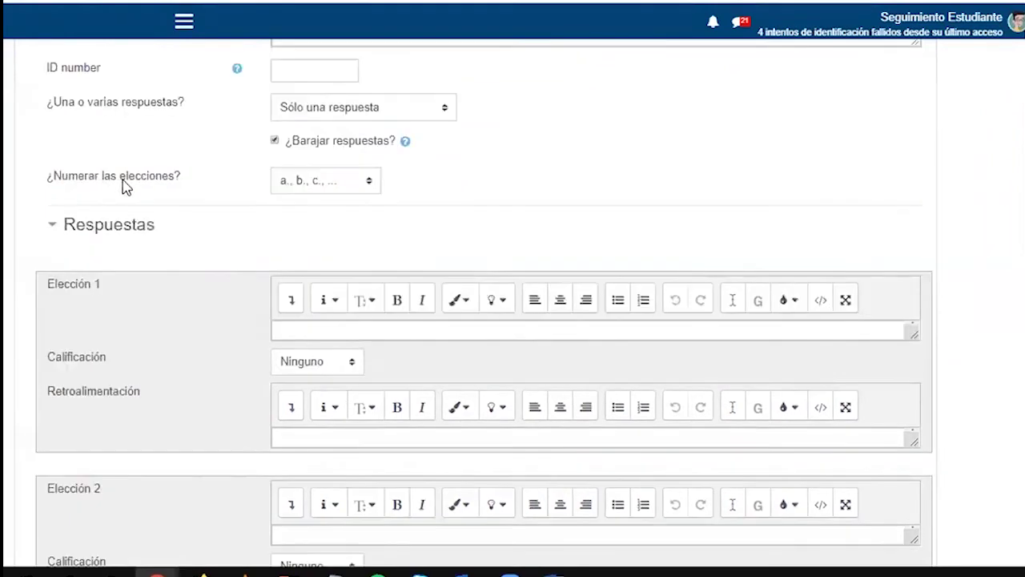
left_click(350, 181)
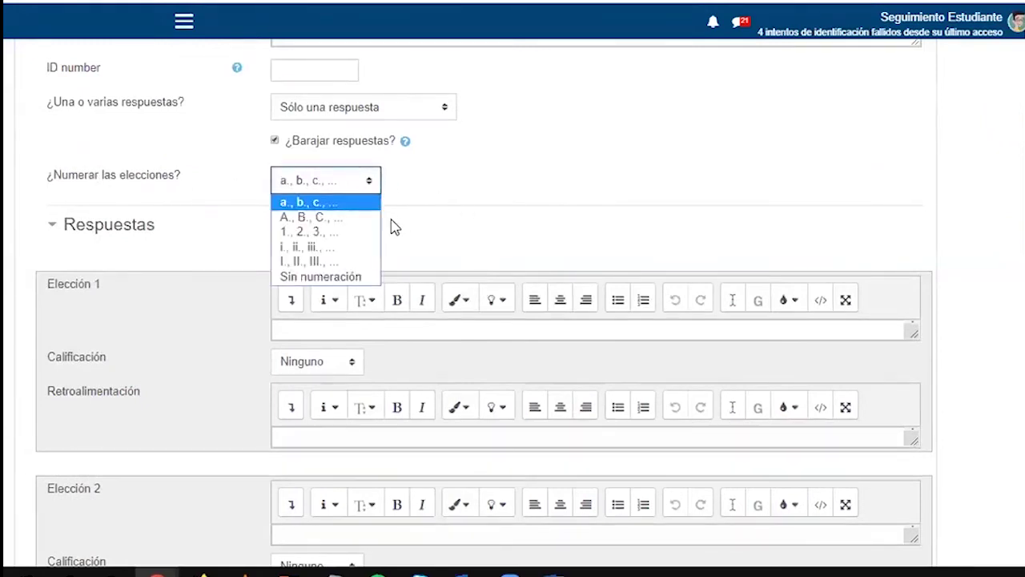
scroll(24, 208, "down", 1)
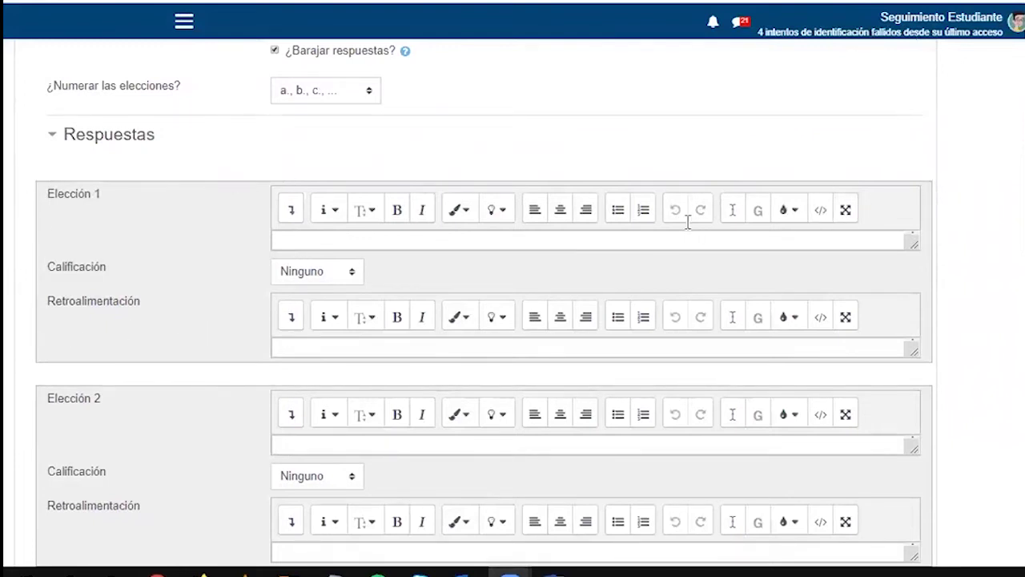
Enter a wrong staff name as choice 1, ungraded, with feedback that he teaches Administración
left_click(293, 241)
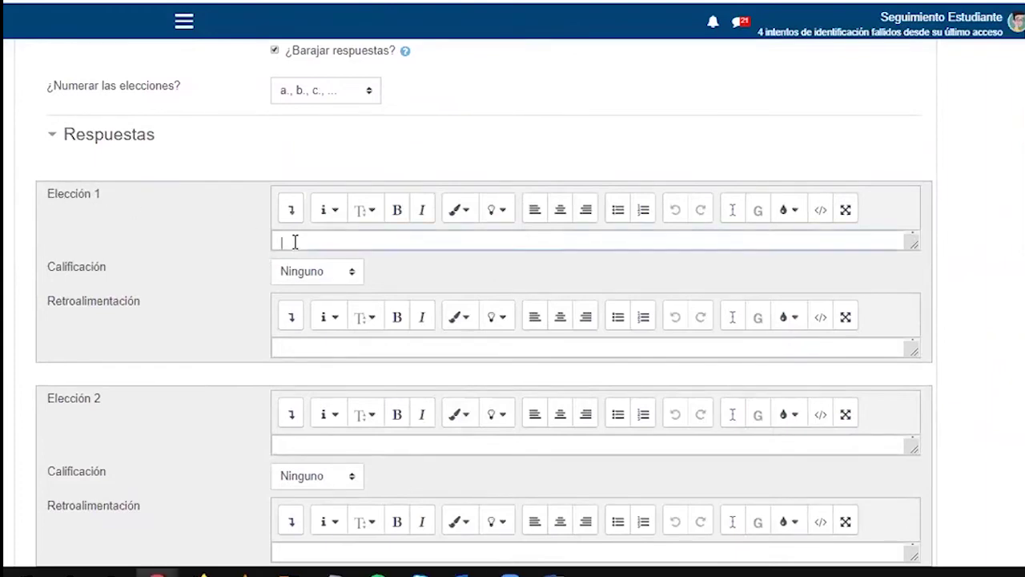
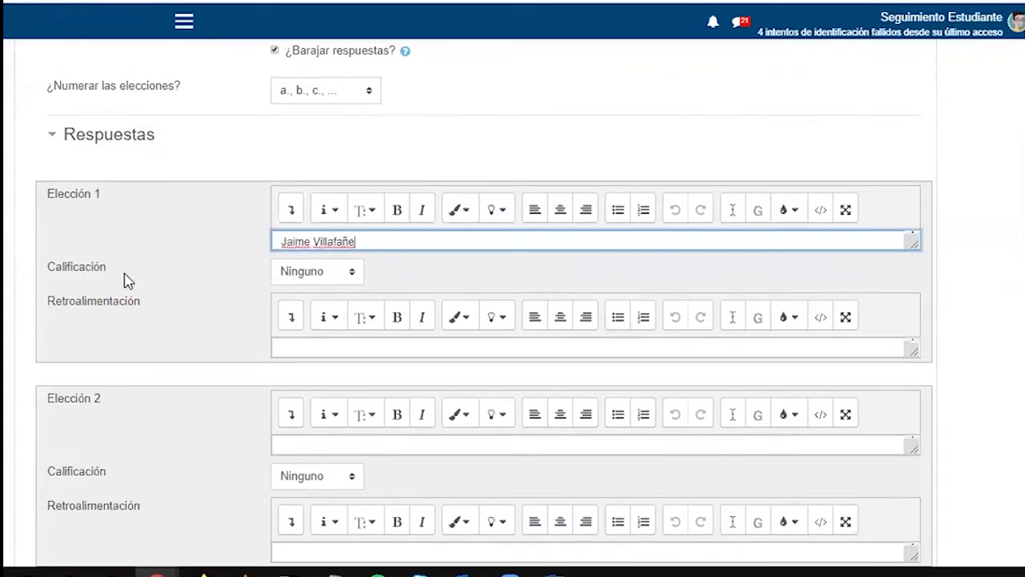
left_click(302, 273)
scroll(318, 57, "down", 1)
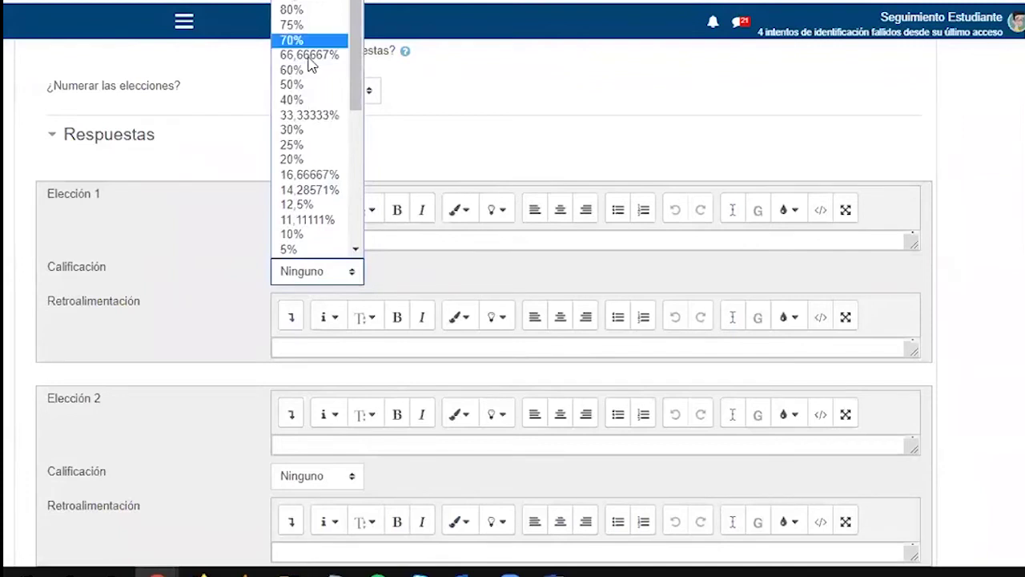
left_click(226, 239)
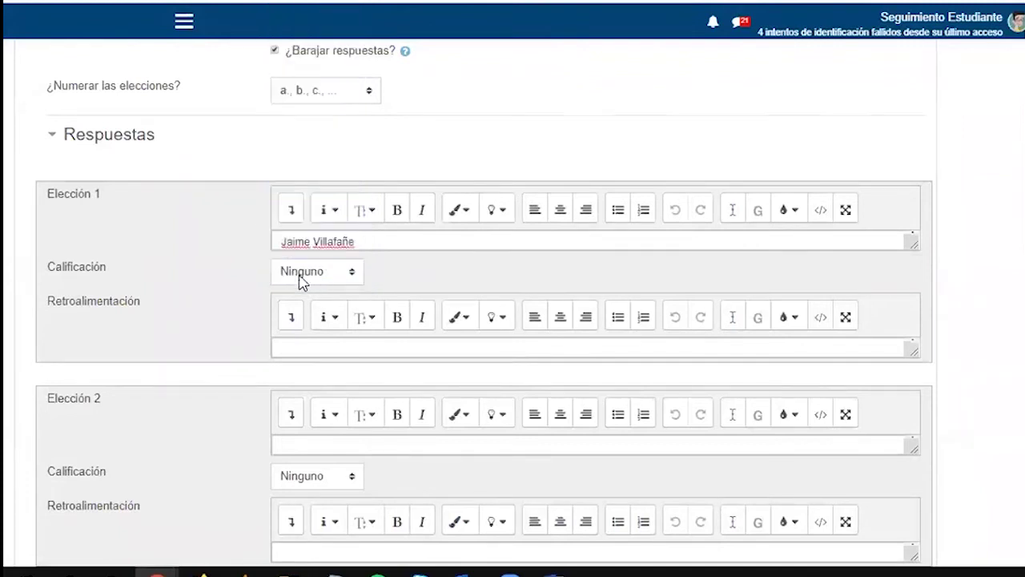
left_click(299, 350)
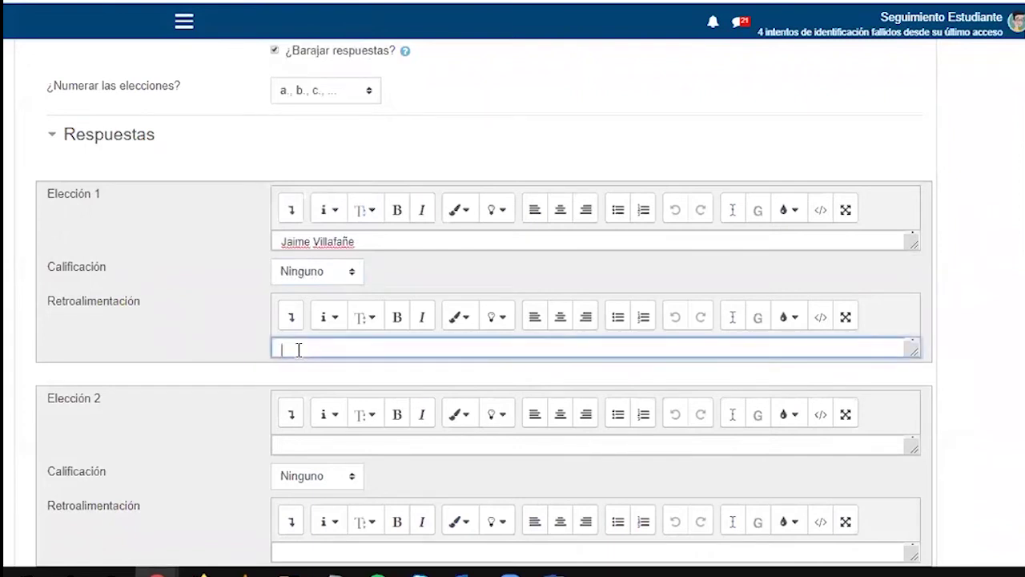
type("NO r")
type("te")
key("ctrl+a")
key("BackSpace")
type("No, este es el nombre de un Docente del programa de Administración.")
scroll(298, 353, "down", 1)
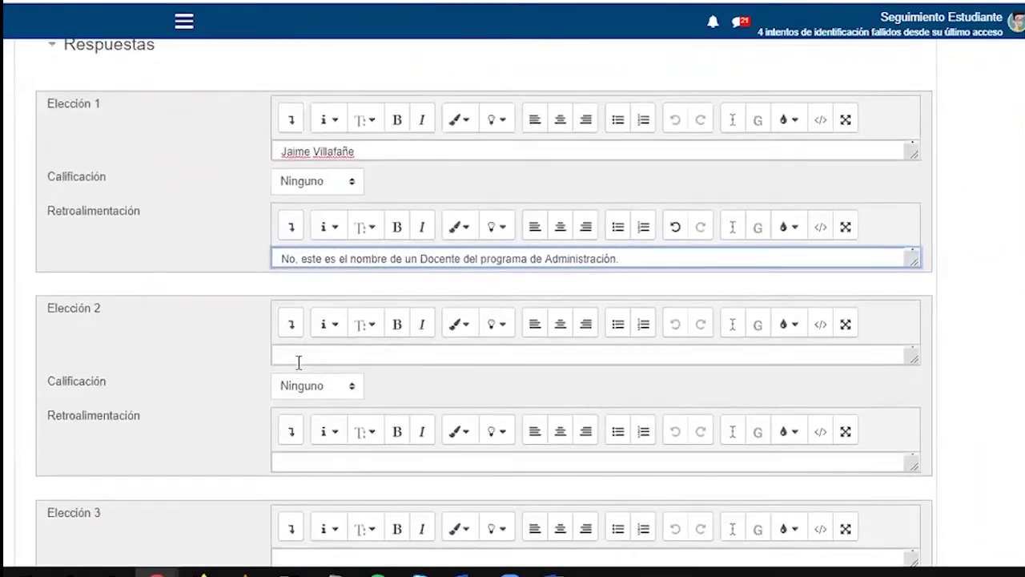
Enter the director's name as choice 2 and grade it 100%
left_click(298, 354)
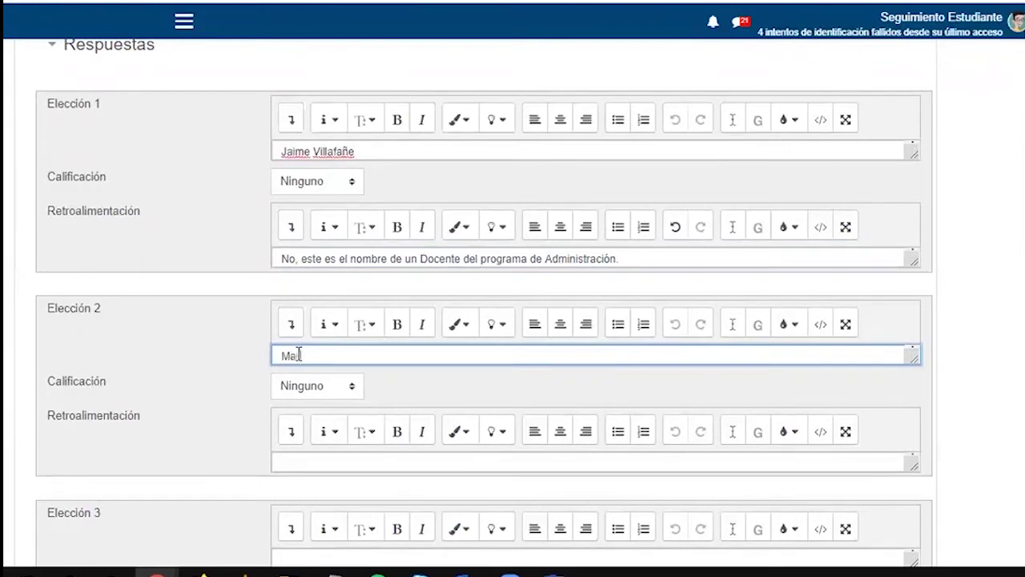
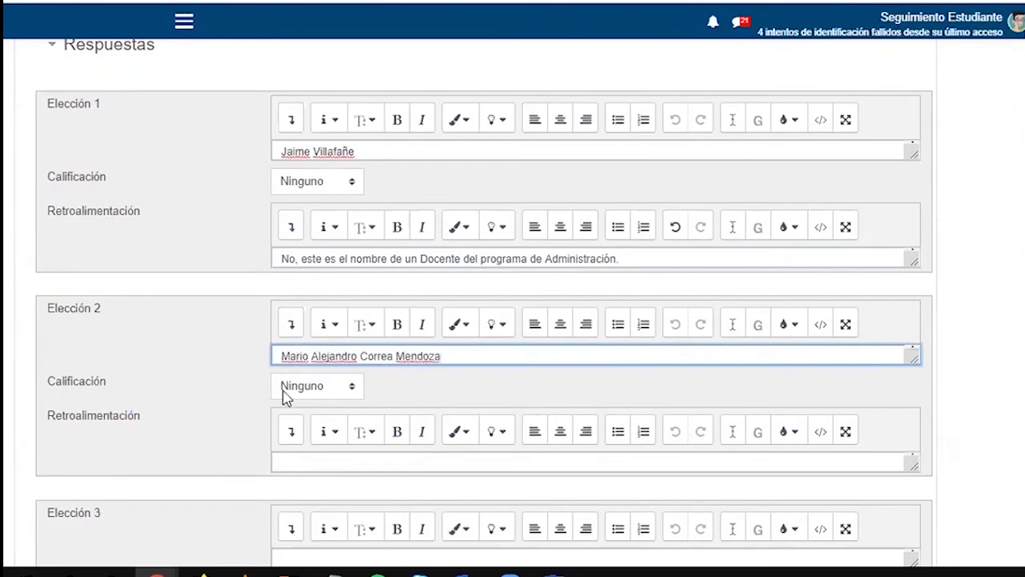
left_click(290, 388)
left_click(294, 95)
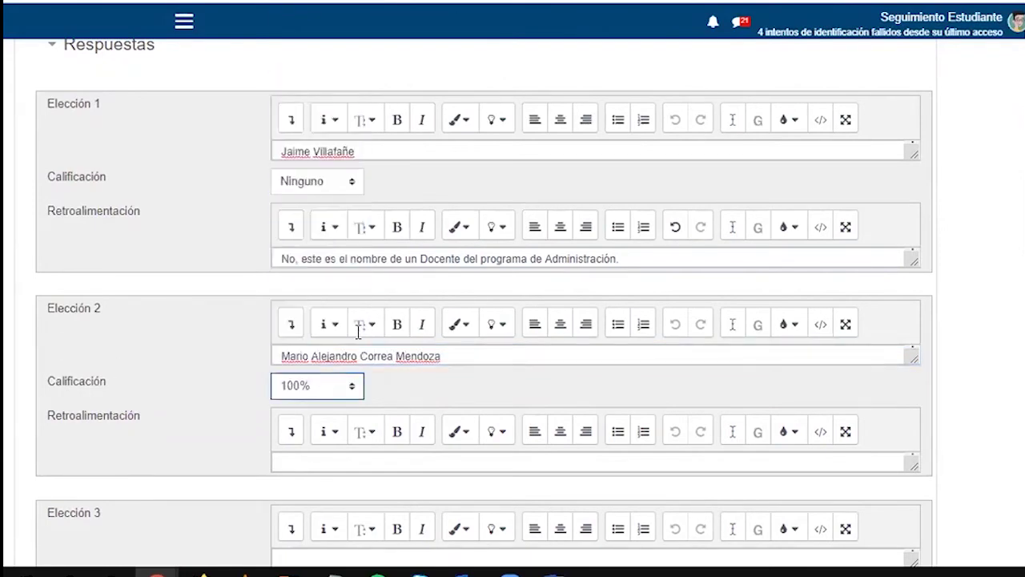
scroll(392, 452, "up", 1)
scroll(380, 408, "up", 2)
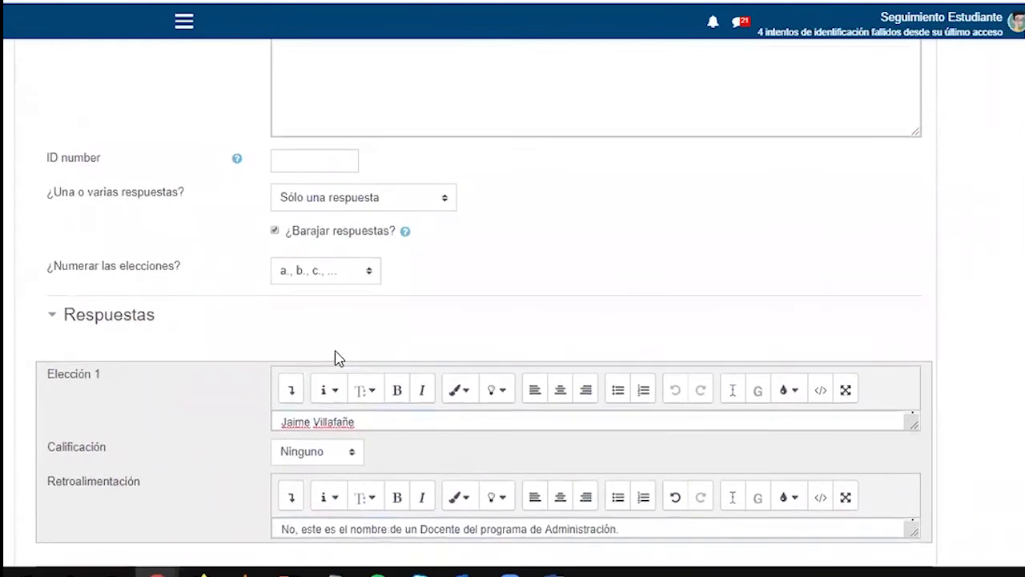
Allow multiple answers and give choices 1 and 2 a 50% grade each
left_click(322, 206)
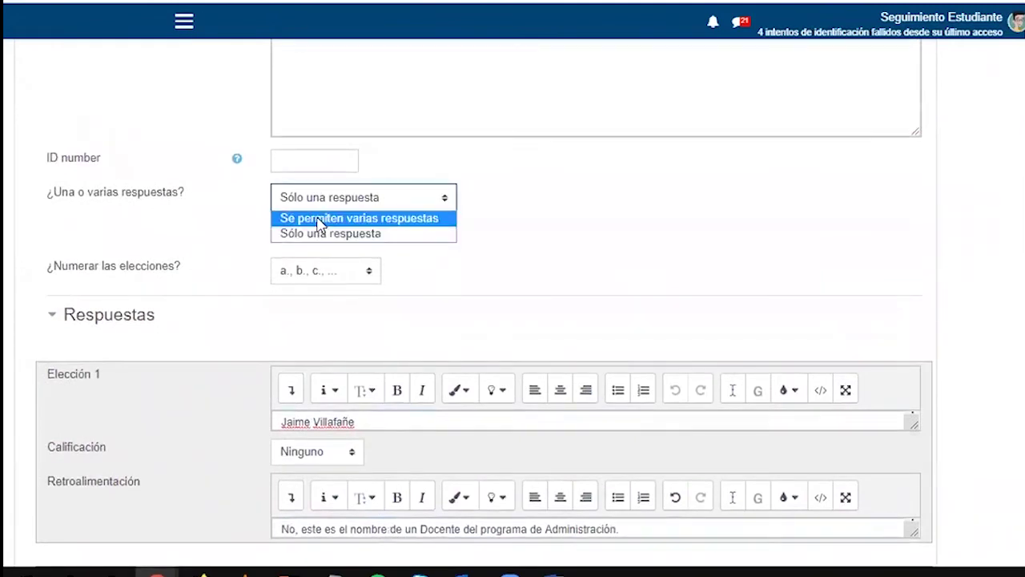
left_click(320, 222)
scroll(390, 410, "down", 3)
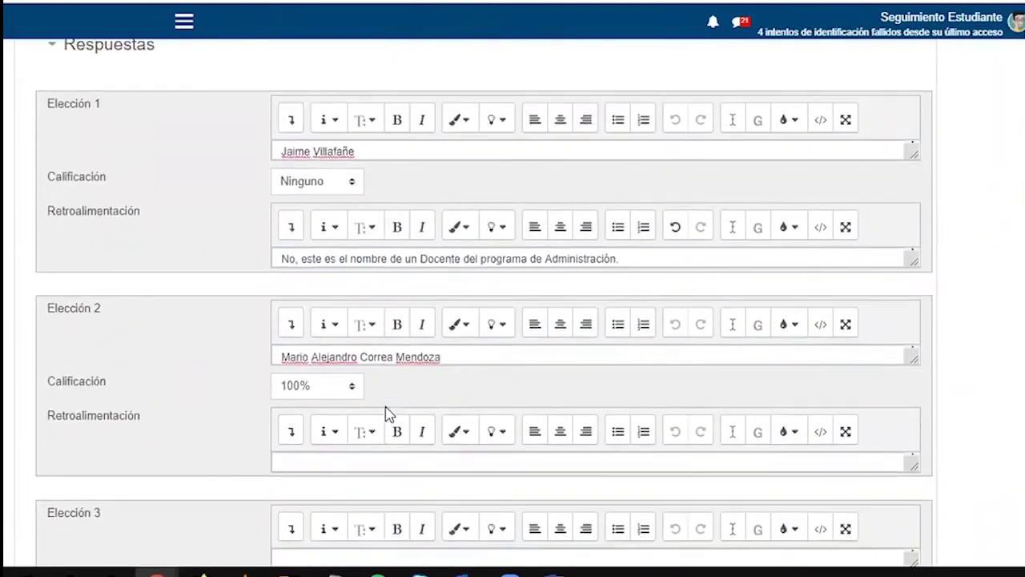
left_click(318, 187)
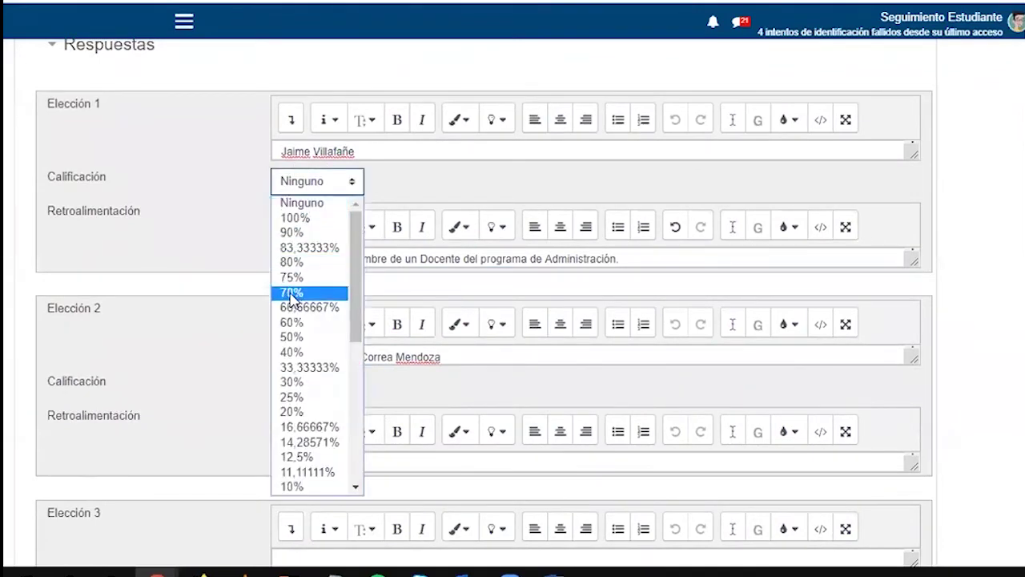
left_click(298, 337)
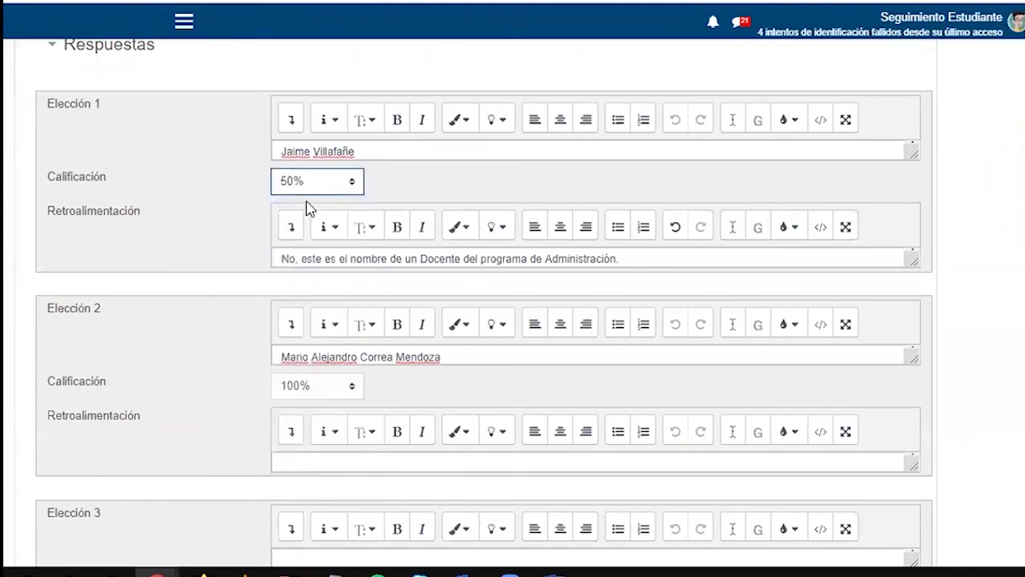
left_click(322, 390)
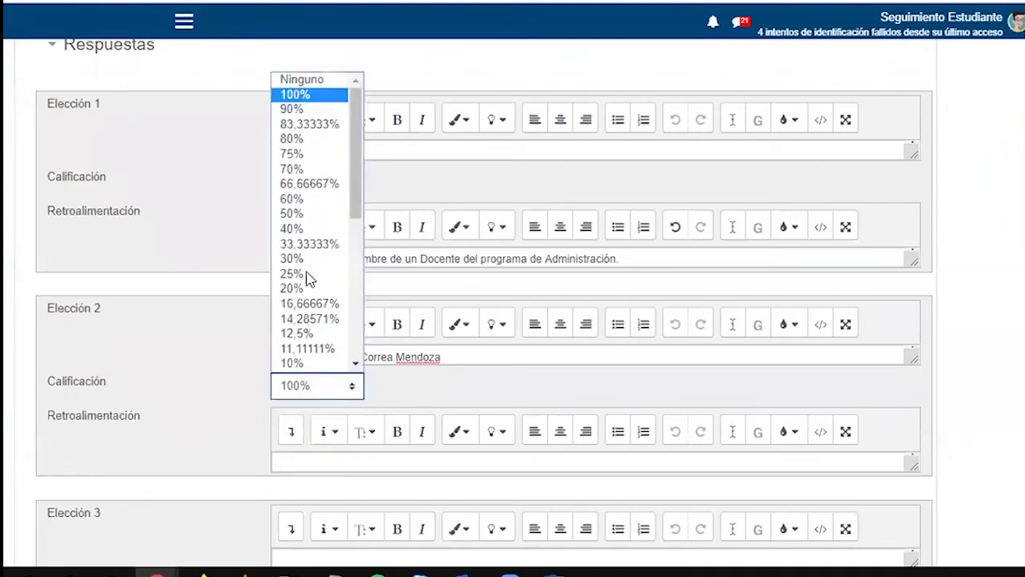
left_click(292, 213)
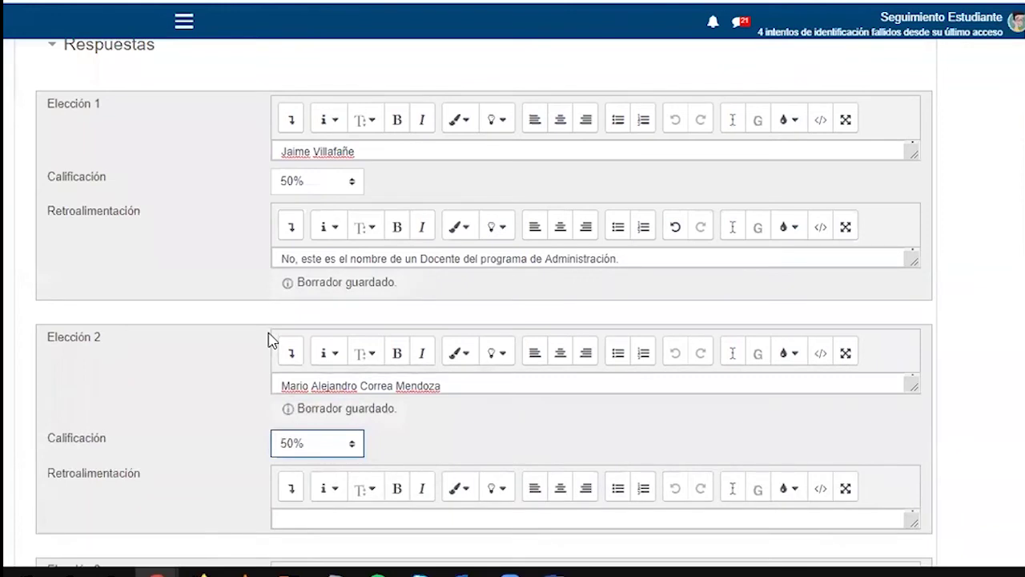
Switch back to 'Sólo una respuesta' and reset choice 1's grade to Ninguno
scroll(273, 328, "up", 2)
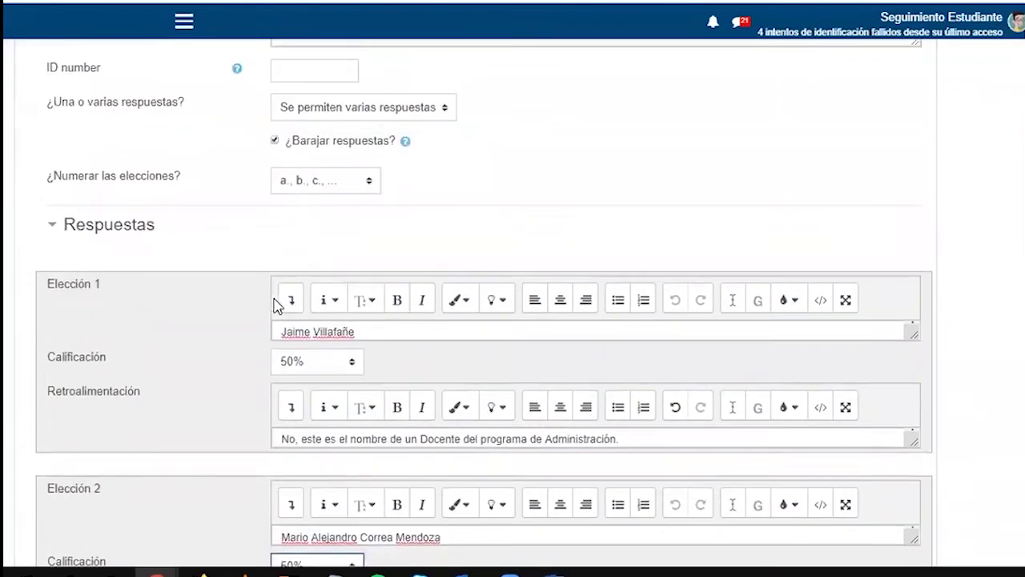
left_click(321, 106)
left_click(314, 144)
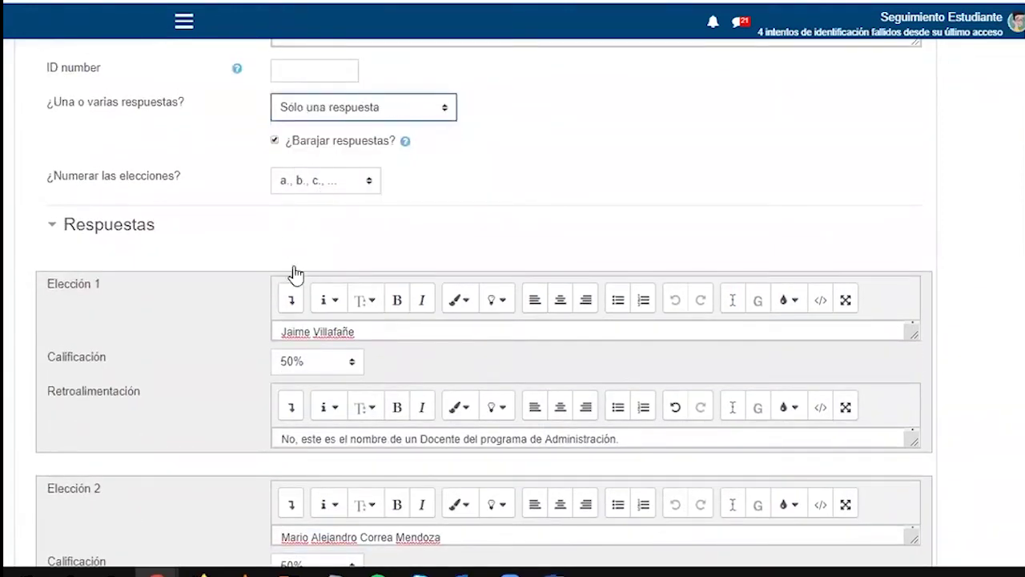
left_click(318, 364)
scroll(311, 255, "down", 3)
scroll(310, 254, "down", 2)
scroll(313, 261, "up", 7)
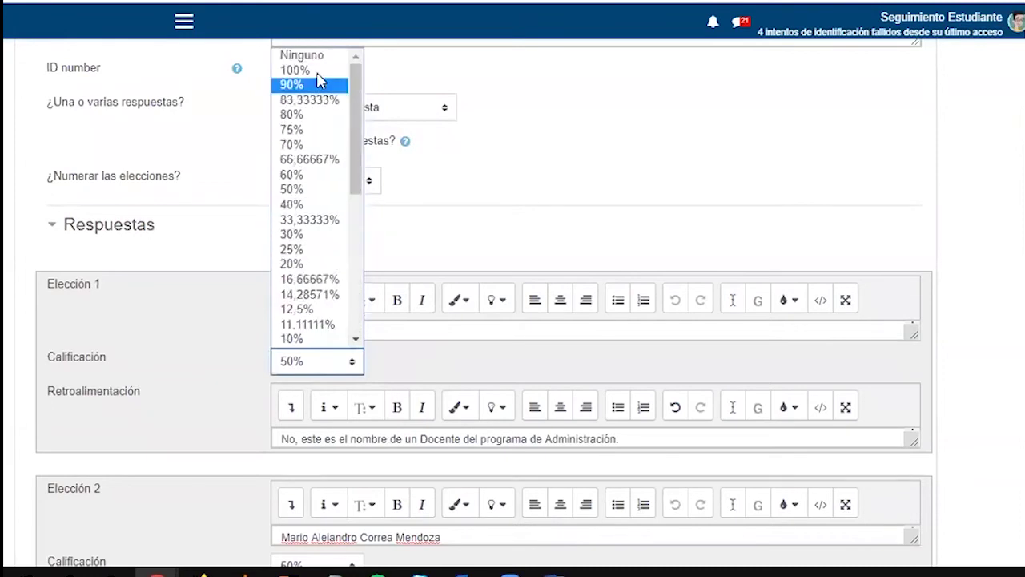
left_click(288, 52)
scroll(294, 377, "down", 4)
Enter another staff name as choice 3 with feedback 'No'
left_click(293, 380)
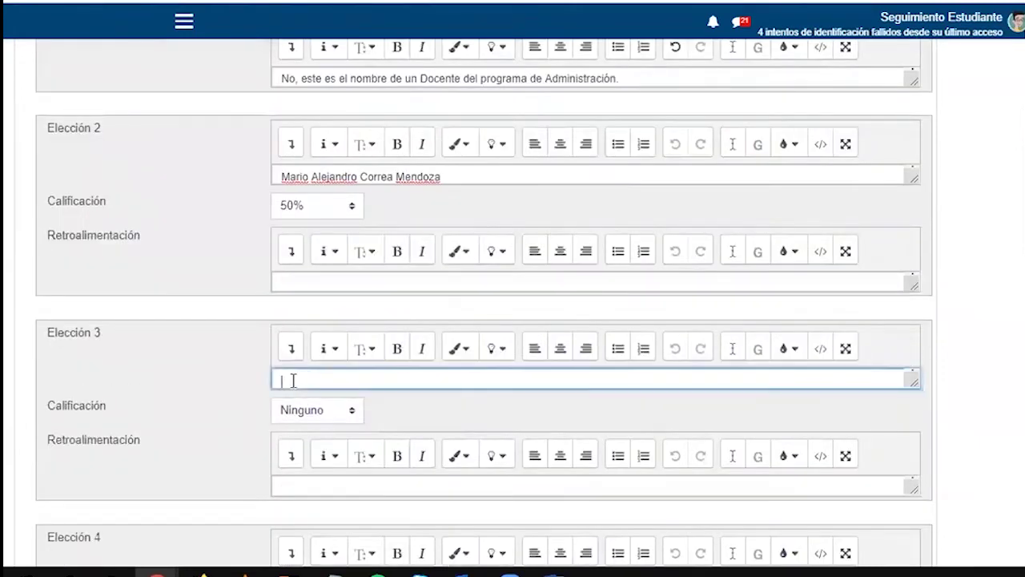
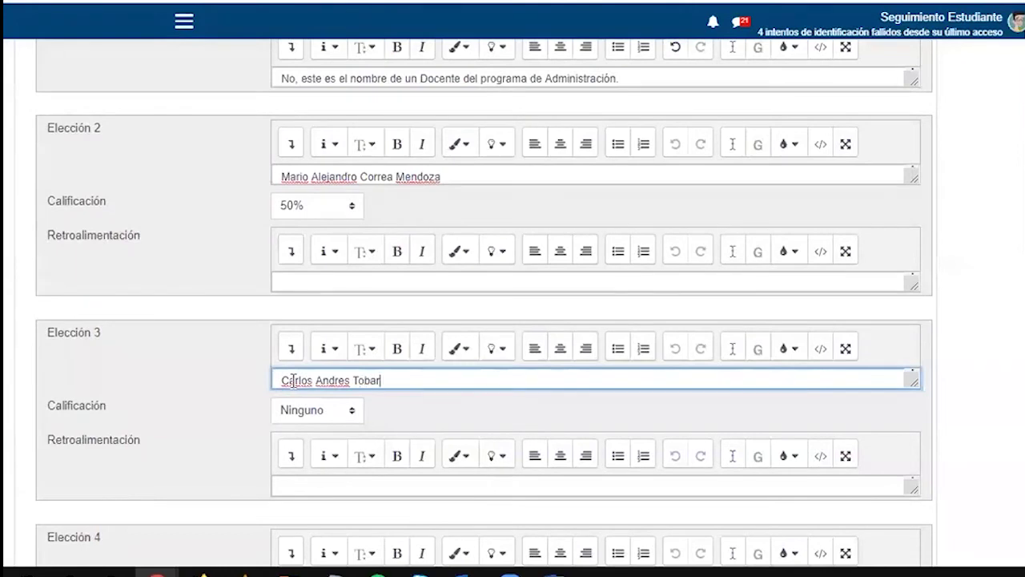
scroll(293, 381, "down", 2)
left_click(290, 308)
type("No")
key("Tab")
scroll(233, 412, "up", 4)
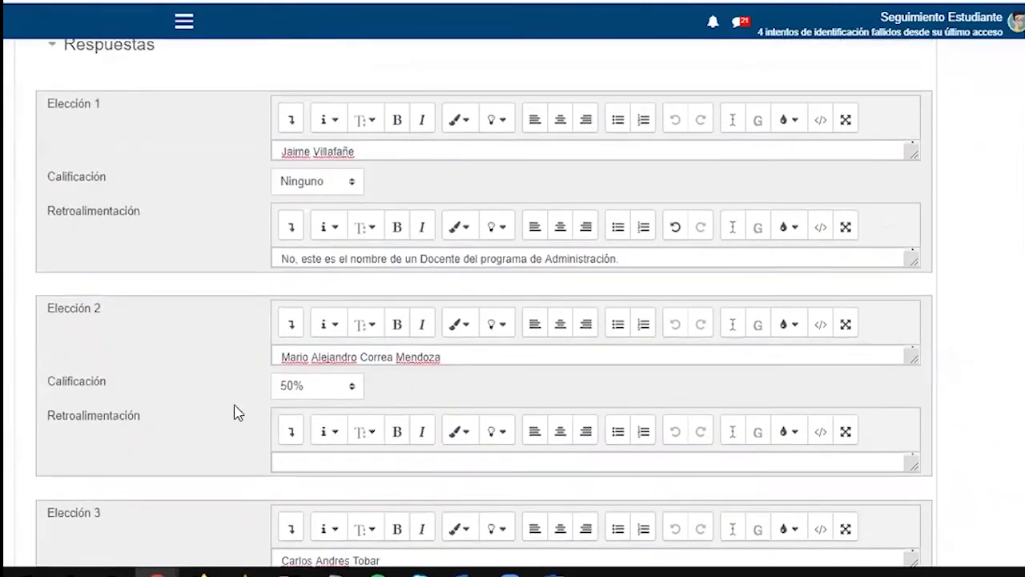
scroll(237, 412, "down", 8)
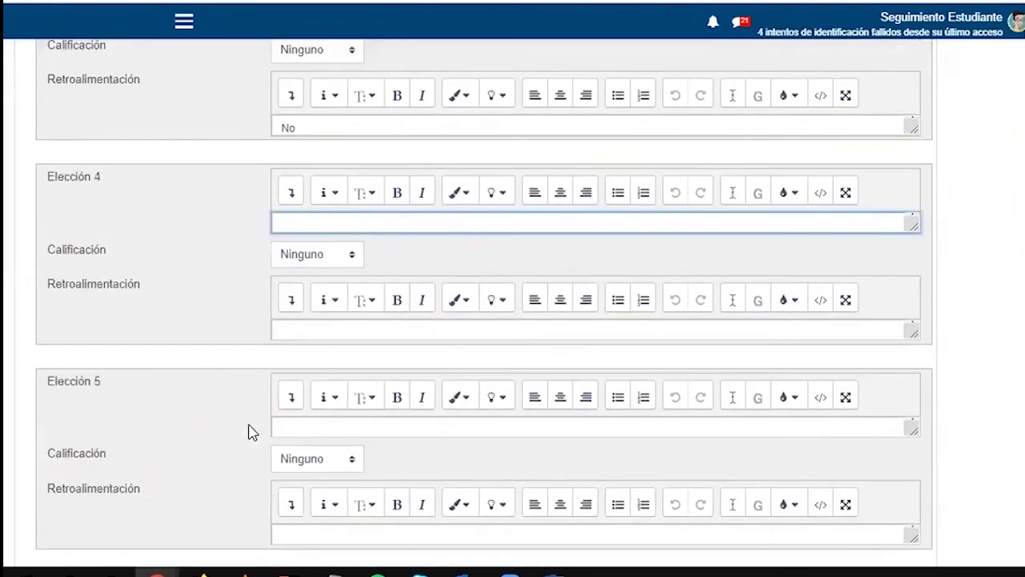
scroll(184, 259, "up", 1)
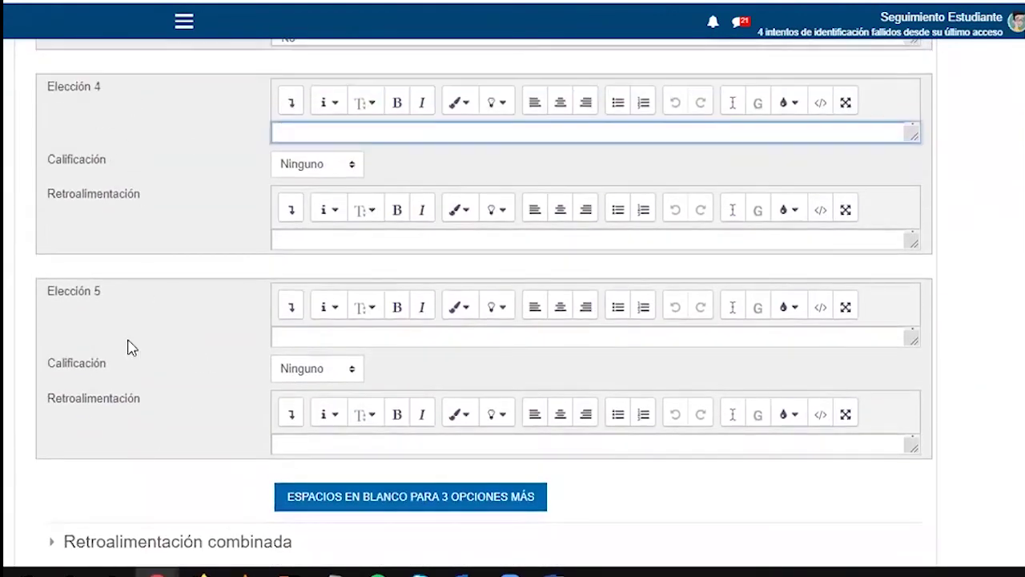
scroll(148, 317, "down", 2)
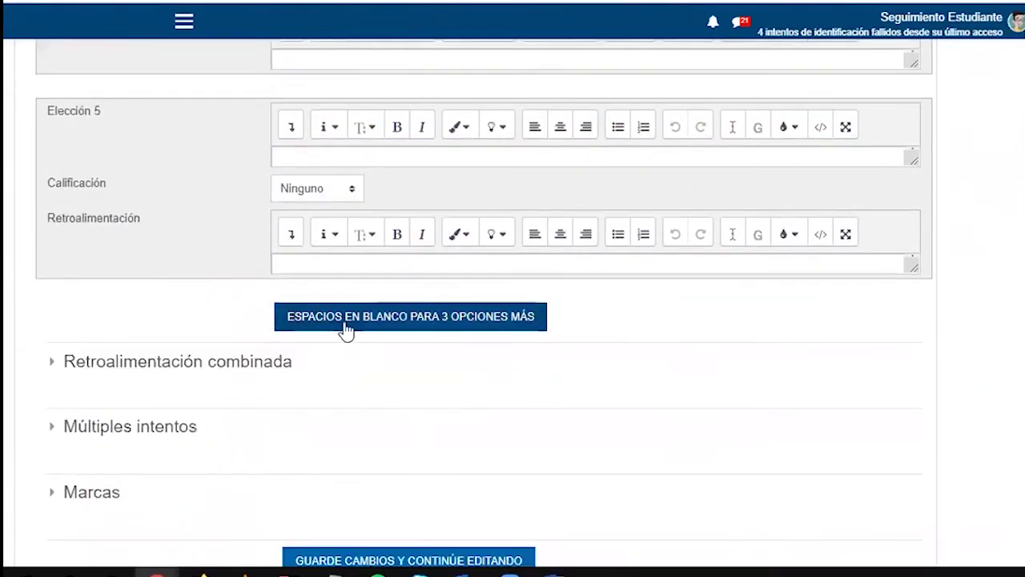
scroll(313, 328, "up", 5)
Enter further staff names as choices 4 and 5
left_click(307, 311)
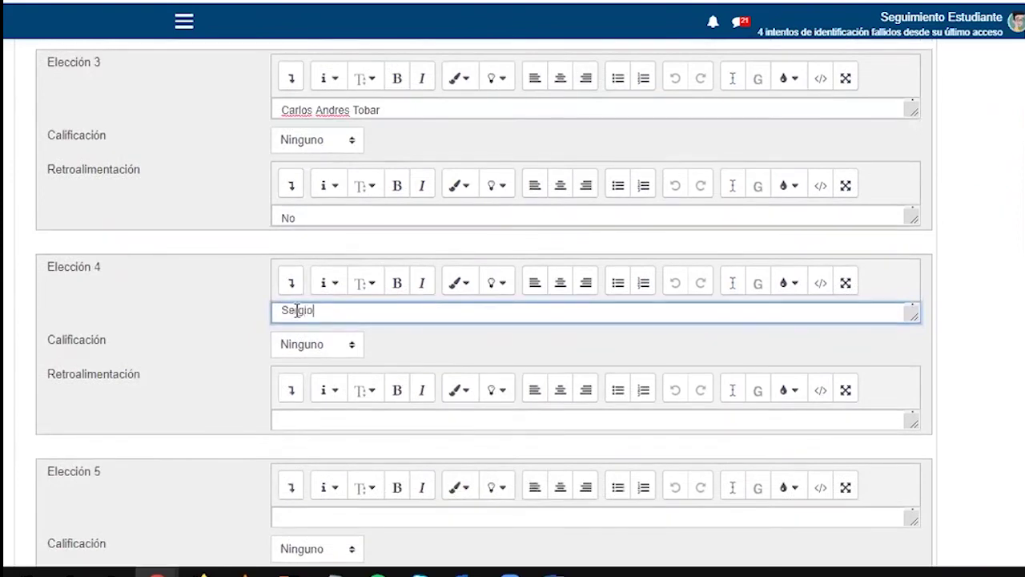
scroll(295, 337, "down", 3)
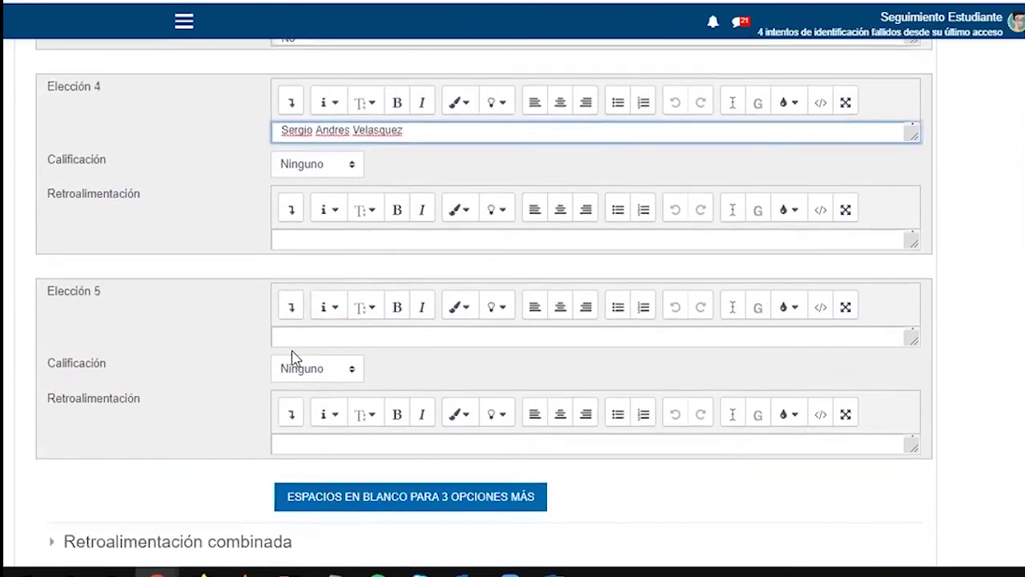
left_click(293, 342)
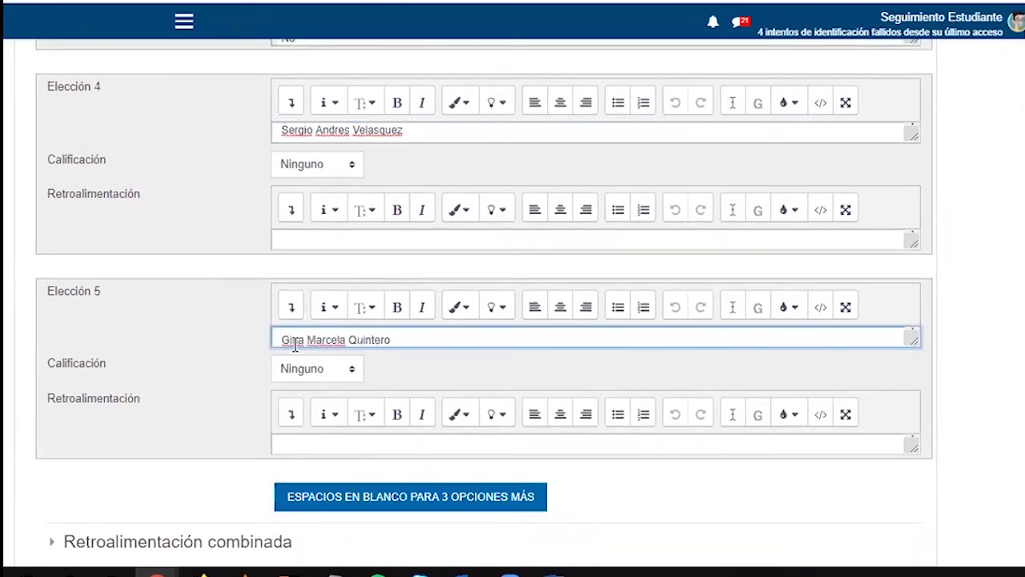
Expand Retroalimentación combinada and review down to Múltiples intentos with its 33.33333% penalty
scroll(295, 346, "down", 3)
left_click(246, 377)
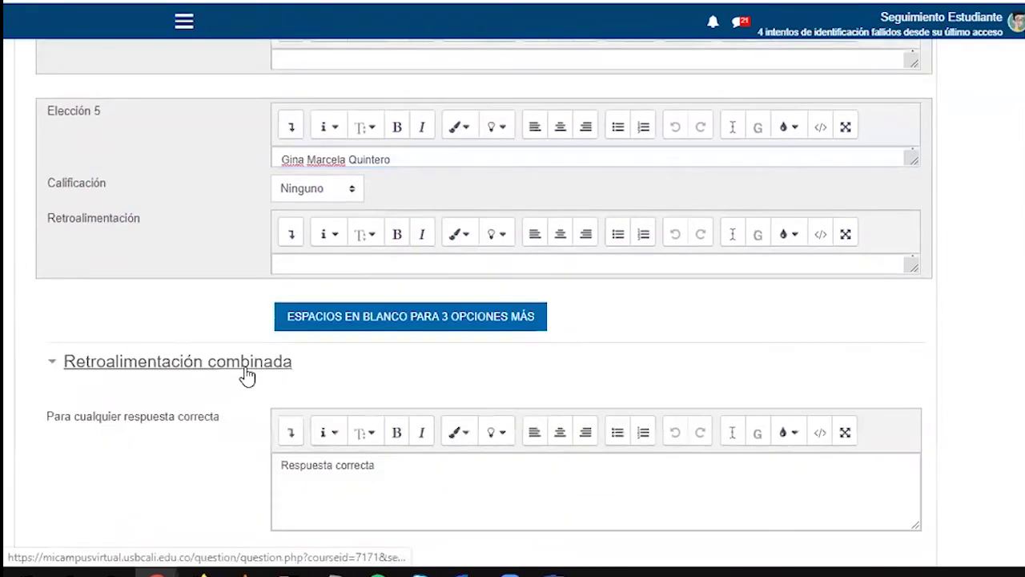
scroll(246, 377, "down", 3)
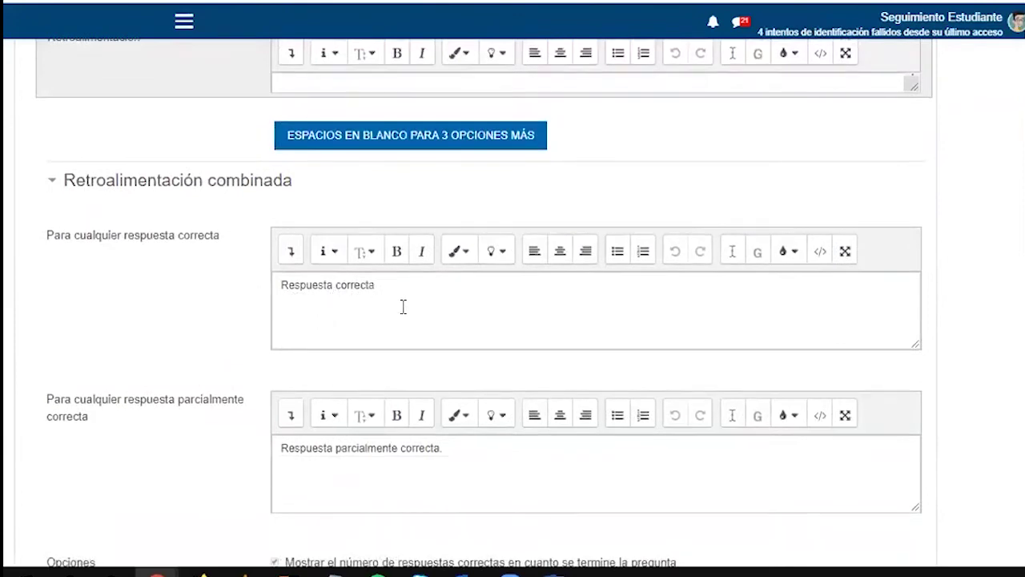
scroll(304, 433, "down", 2)
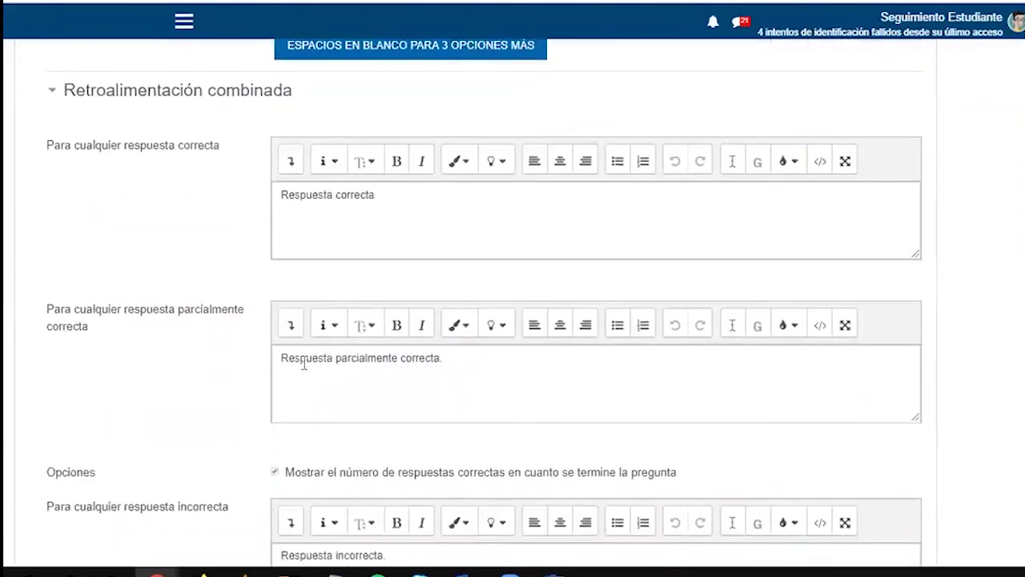
scroll(275, 433, "down", 3)
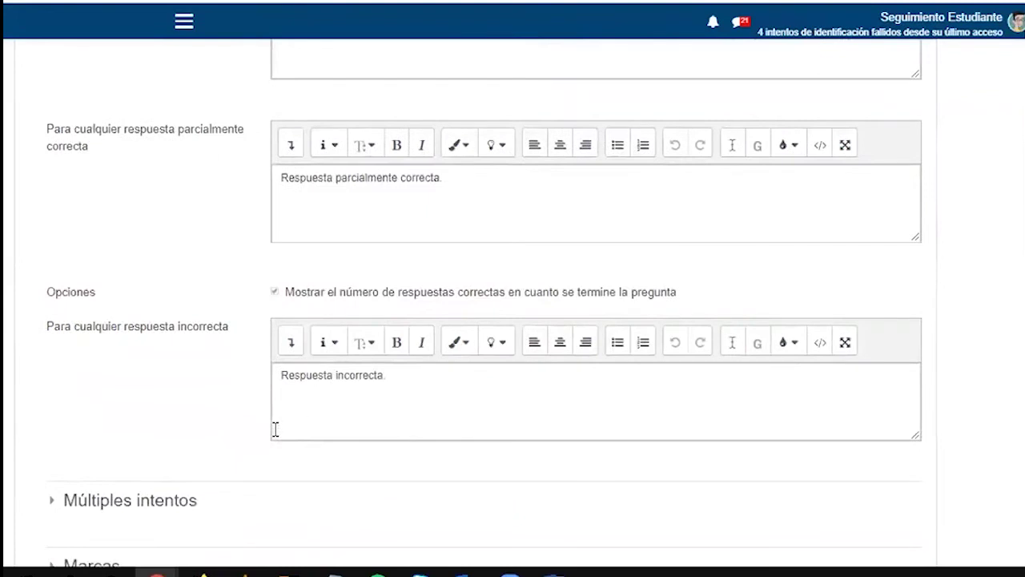
scroll(407, 393, "up", 6)
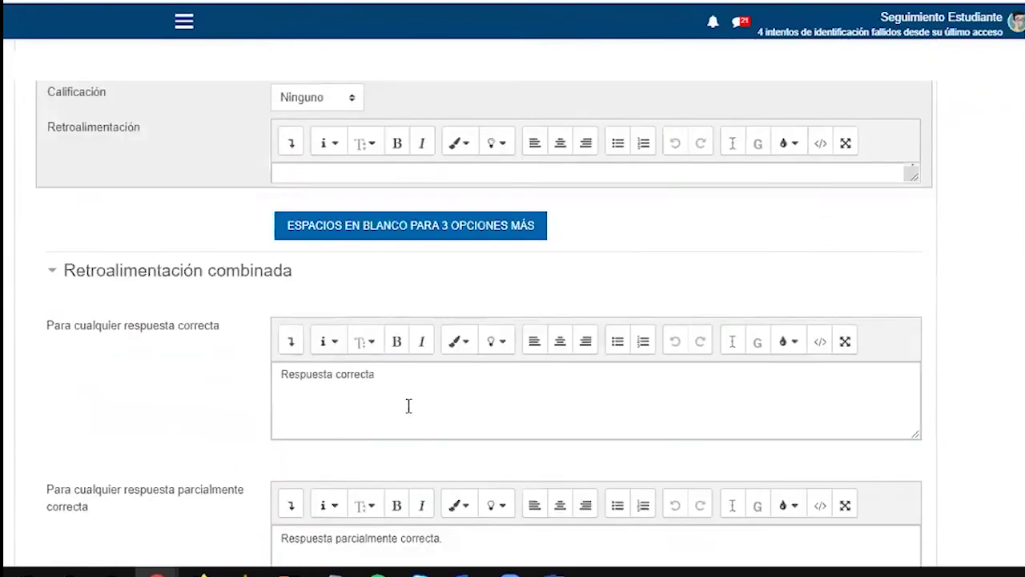
scroll(411, 414, "down", 5)
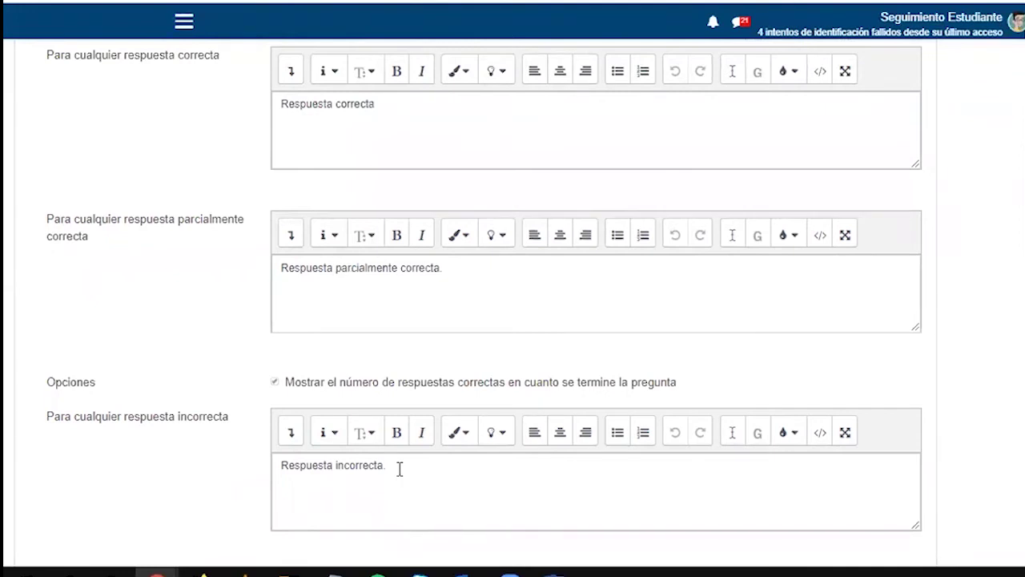
scroll(108, 355, "down", 5)
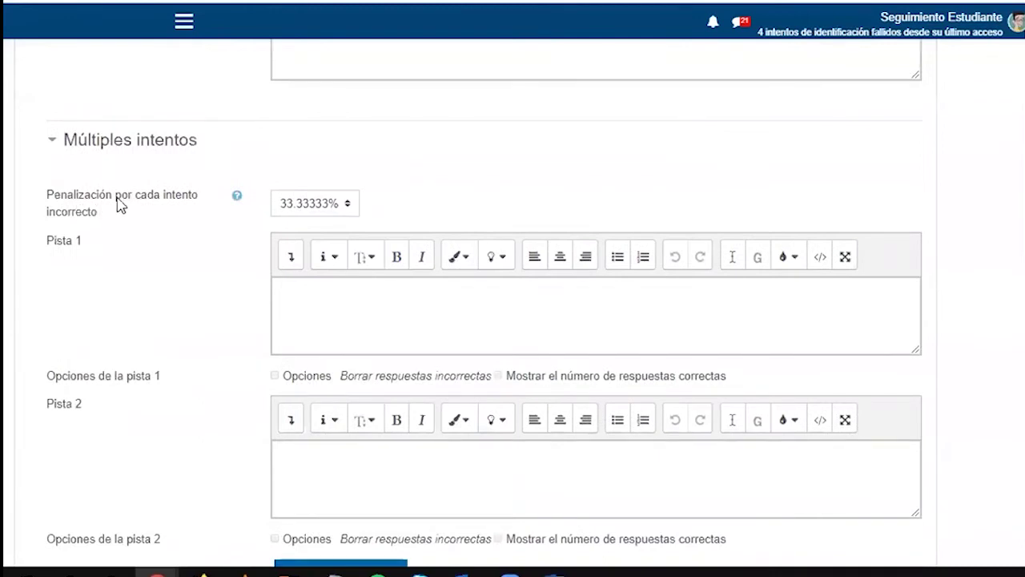
Set the penalty per incorrect try to 0% and save the question with GUARDAR CAMBIOS
left_click(314, 210)
left_click(289, 313)
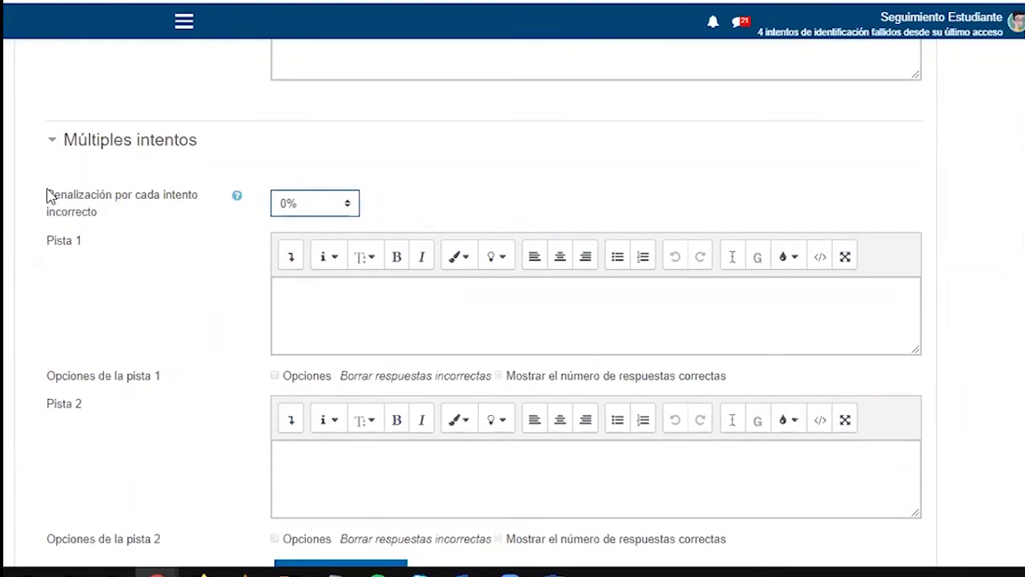
left_click(310, 210)
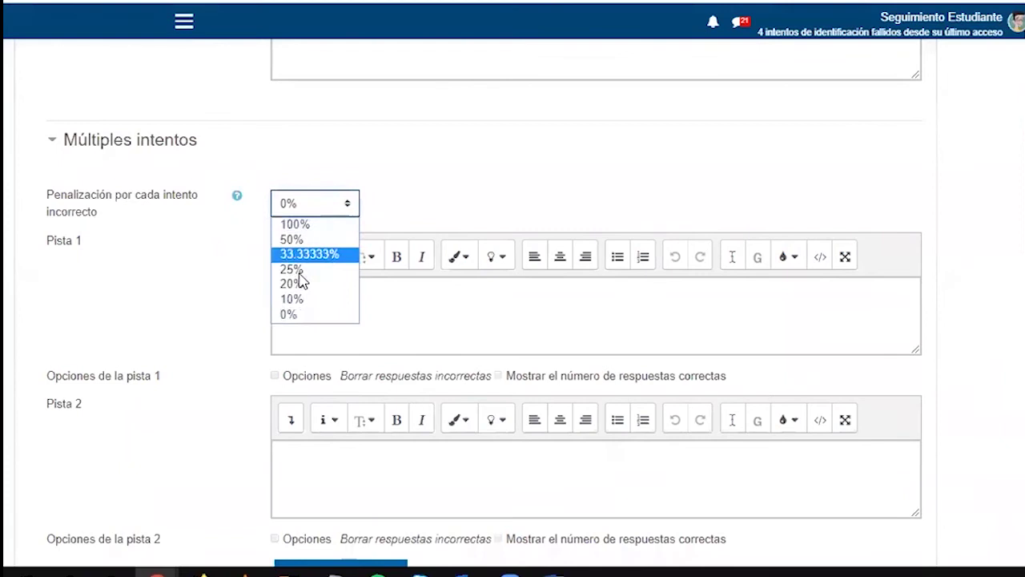
left_click(290, 314)
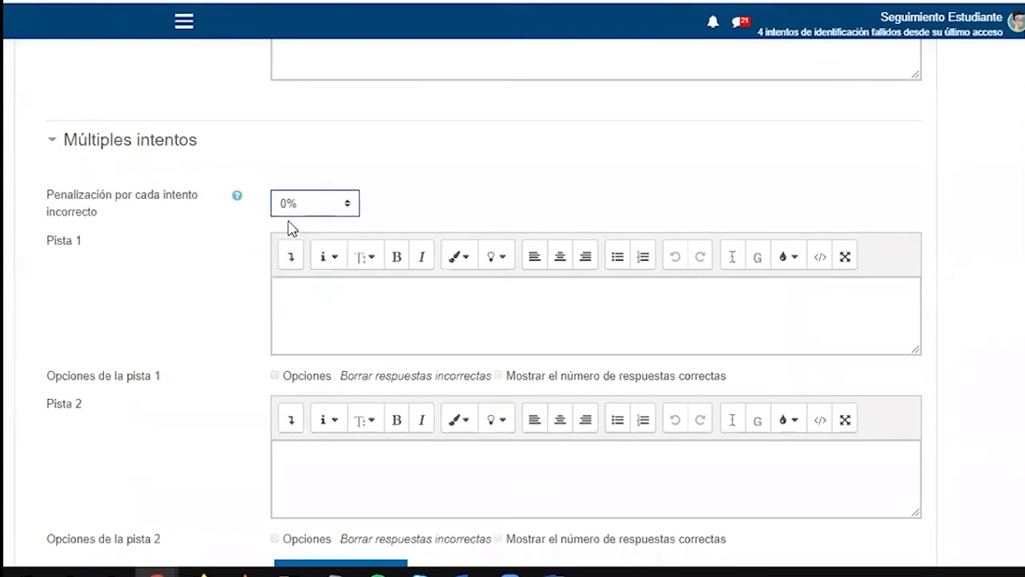
scroll(321, 345, "down", 3)
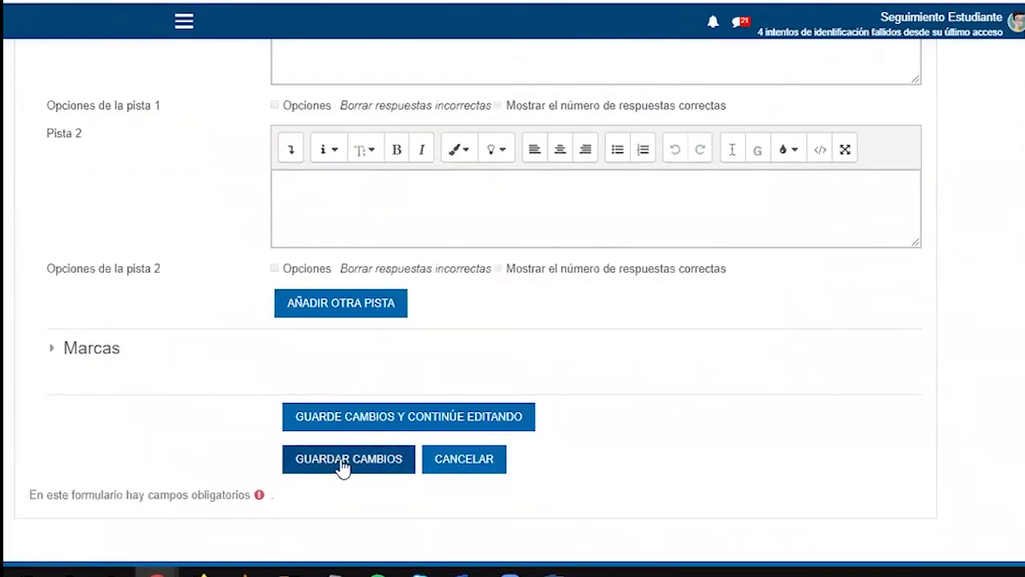
left_click(343, 464)
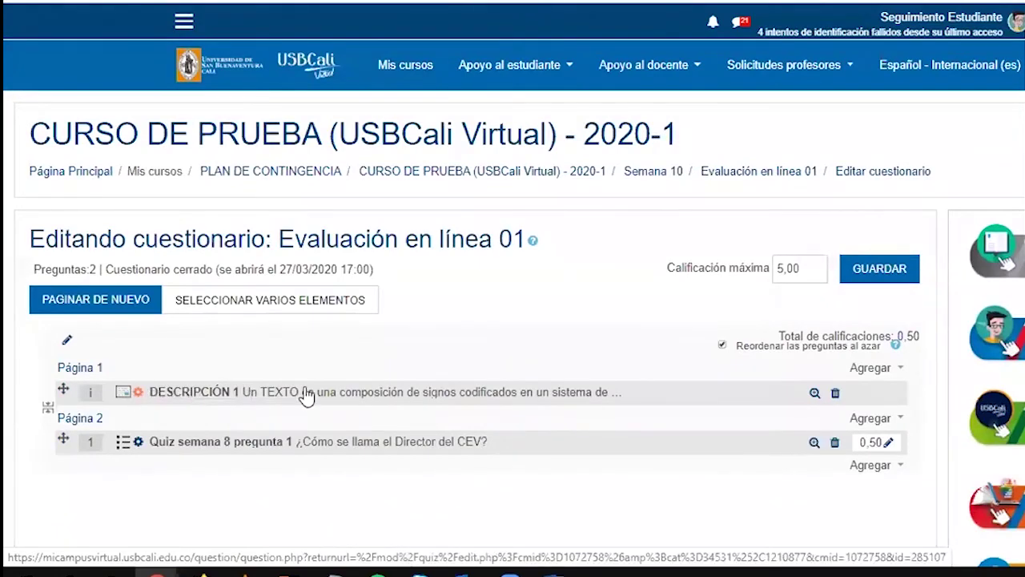
Open the Evaluación en línea 01 overview showing 1 attempt allowed and a 15-minute limit
scroll(367, 393, "down", 1)
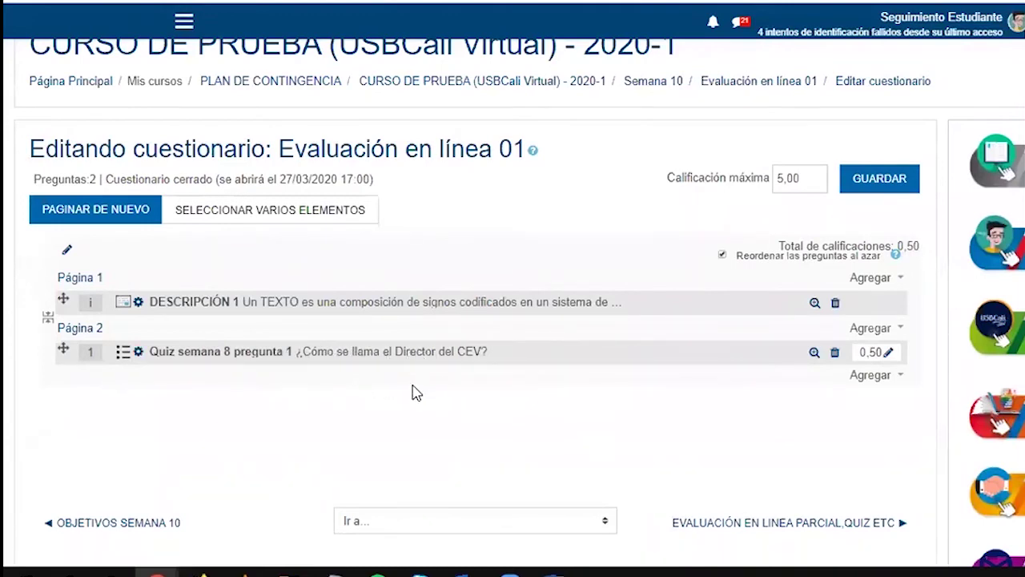
scroll(415, 393, "up", 2)
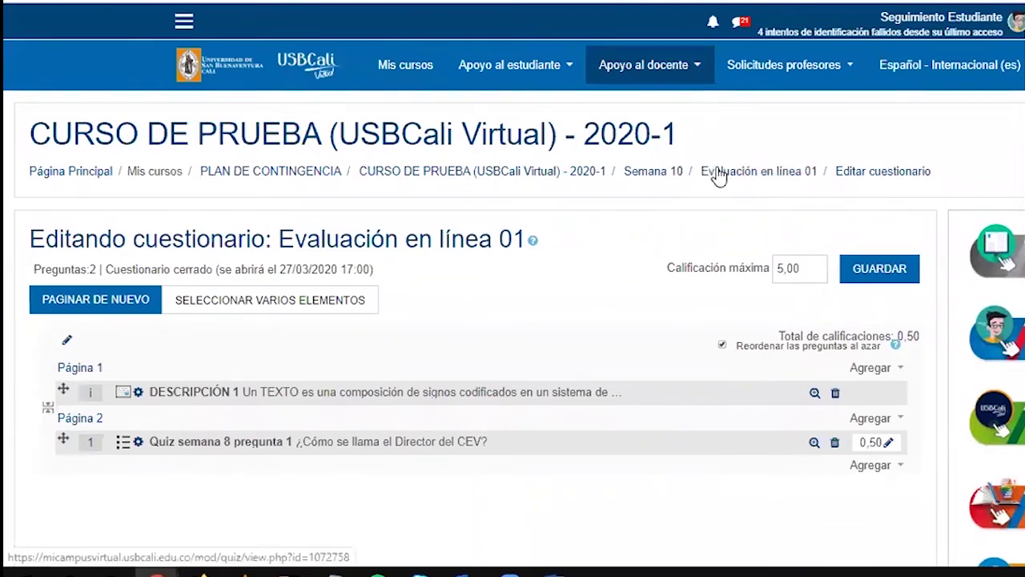
left_click_drag(967, 185, 286, 172)
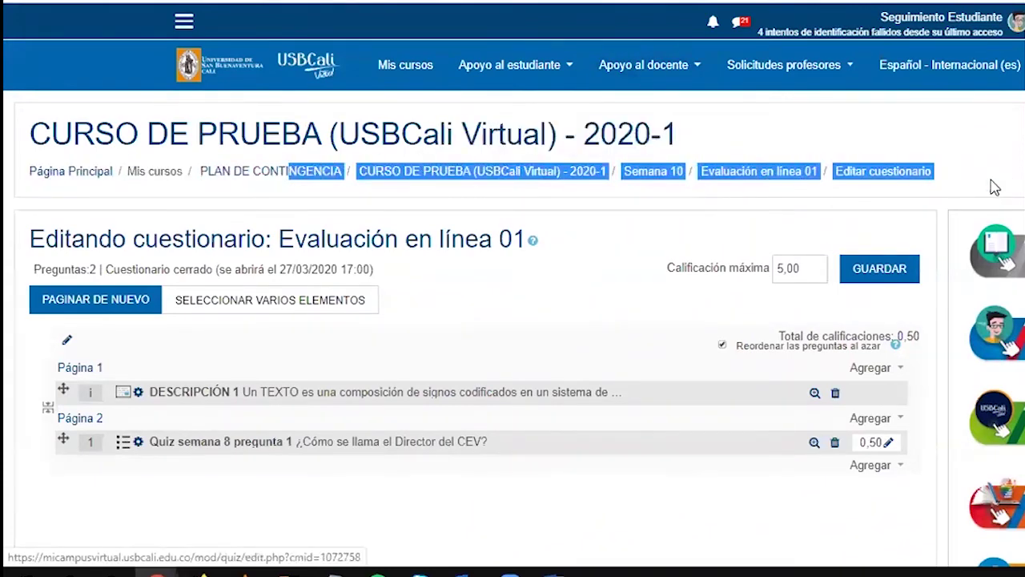
left_click(743, 195)
left_click(756, 181)
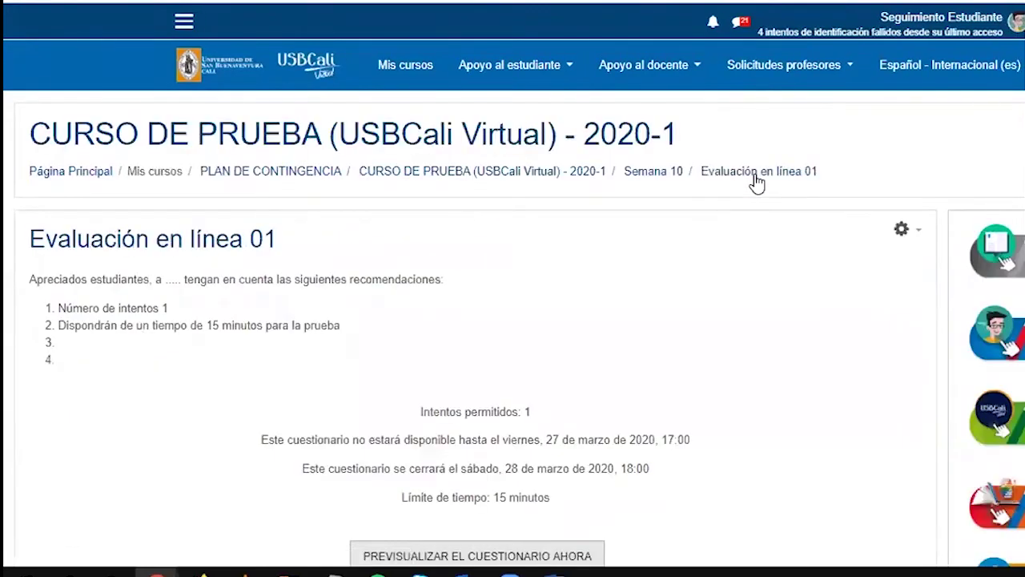
scroll(619, 331, "down", 2)
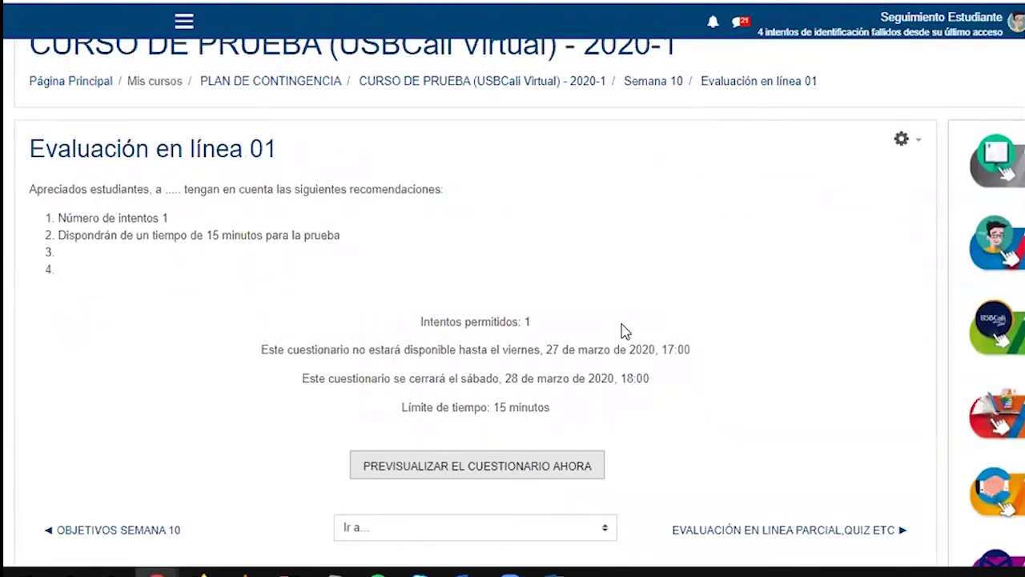
Open the quiz's Banco de preguntas from the gear menu
left_click(906, 142)
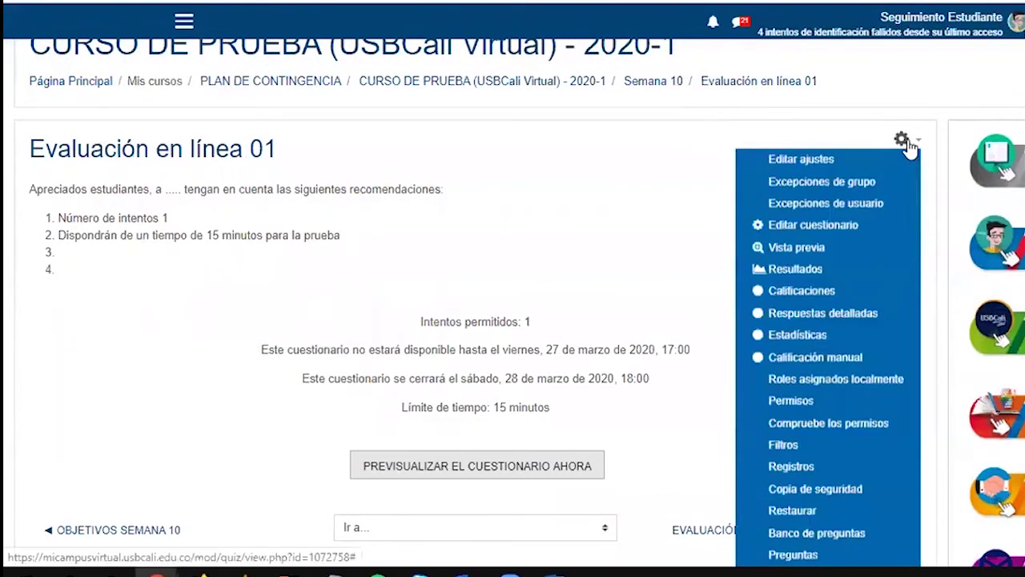
scroll(902, 142, "down", 2)
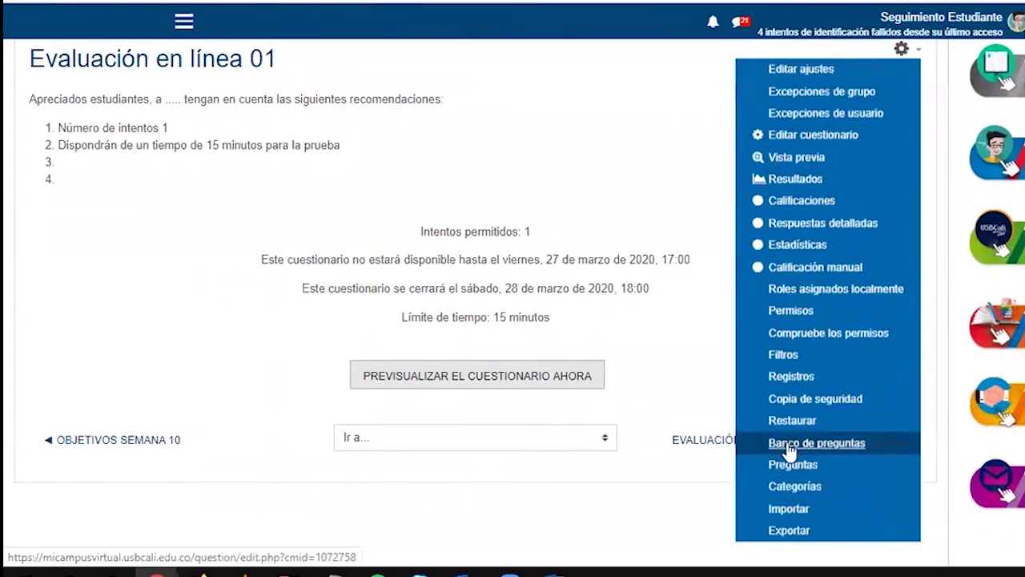
left_click(788, 449)
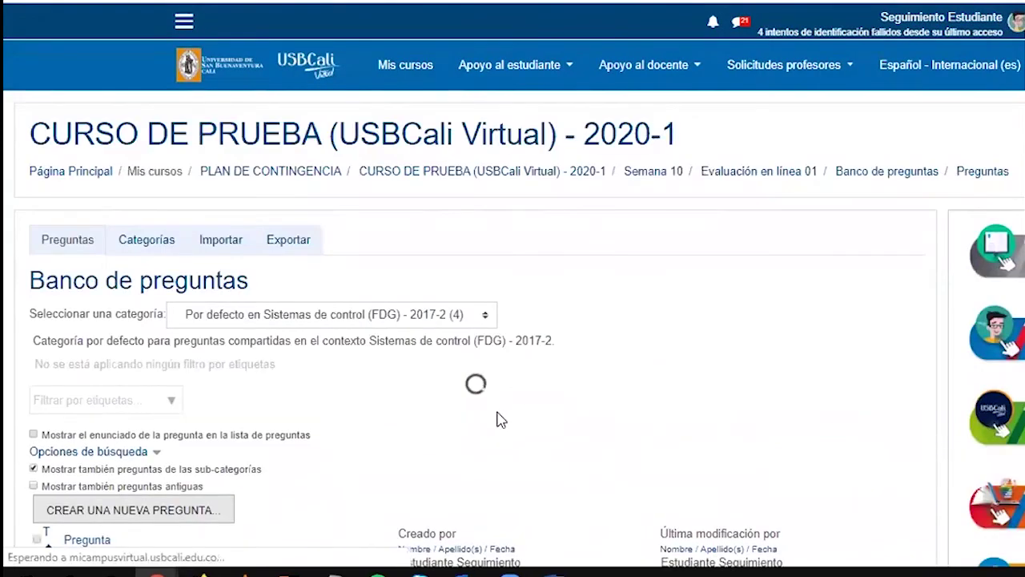
scroll(497, 419, "down", 1)
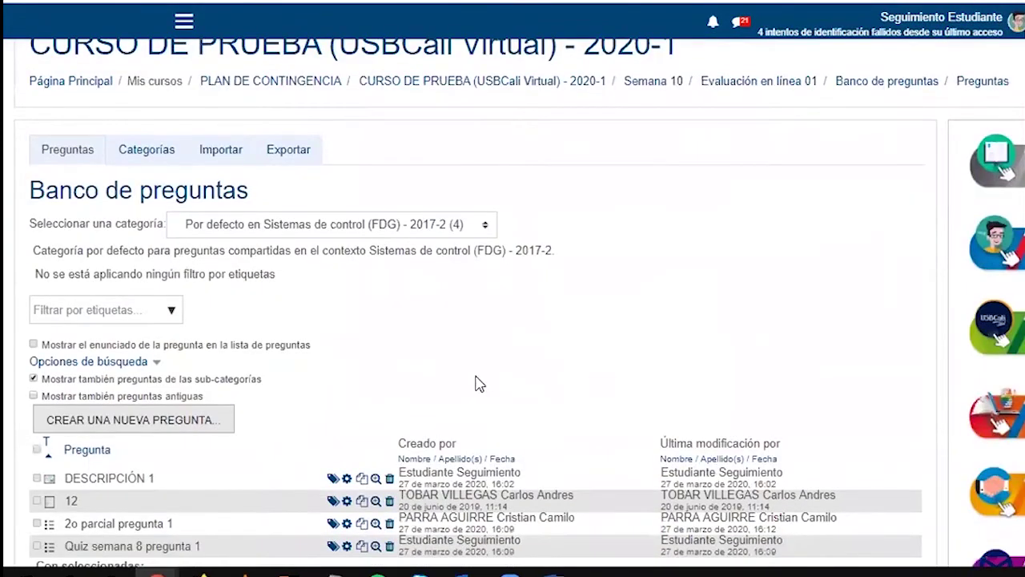
scroll(476, 383, "up", 1)
Review the four listed questions and check the category dropdown without changing it
left_click_drag(42, 242, 94, 242)
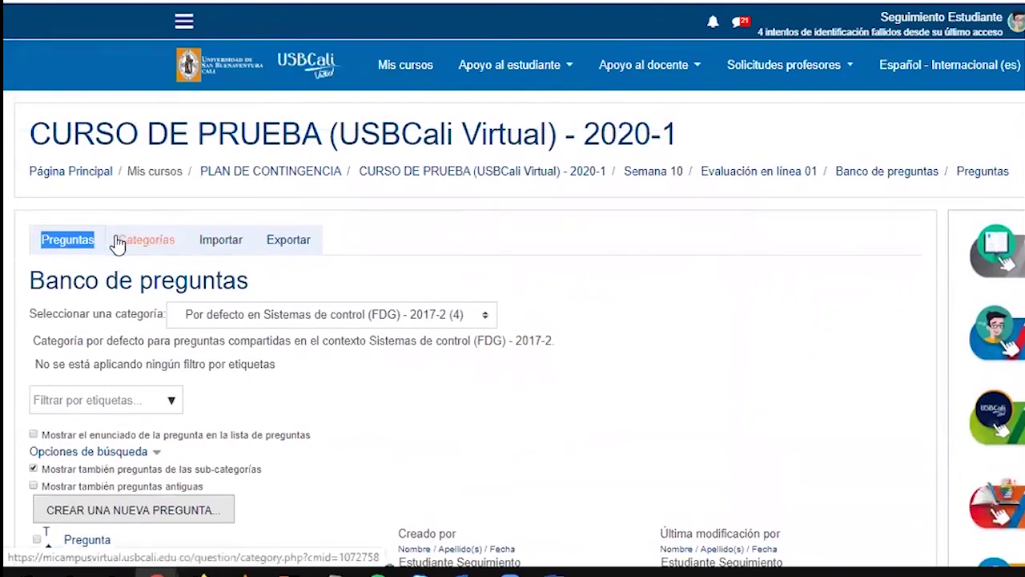
mouse_move(121, 242)
left_mouse_down()
mouse_move(152, 241)
mouse_move(135, 231)
left_mouse_up()
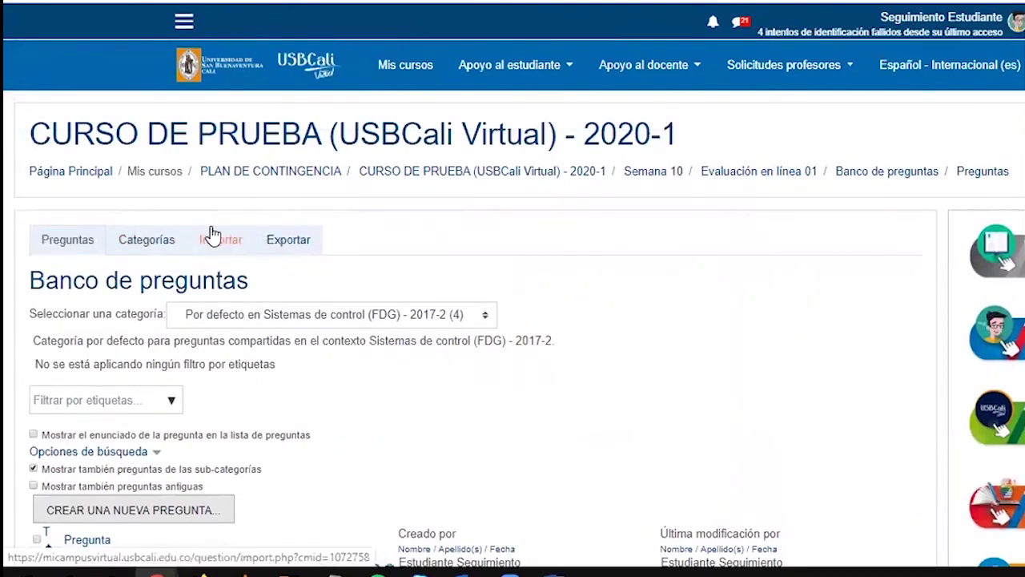
scroll(327, 359, "down", 1)
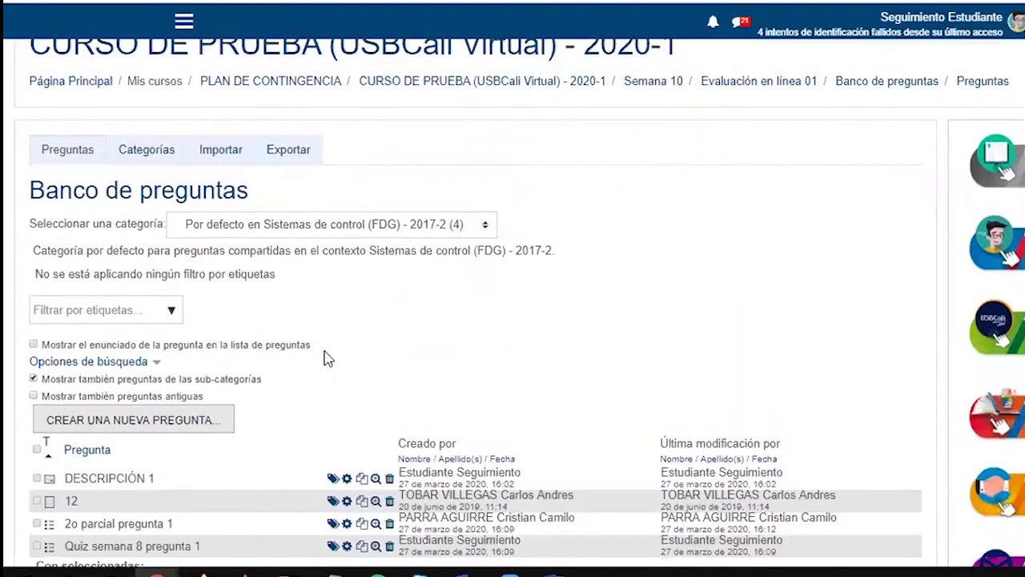
scroll(251, 412, "down", 1)
scroll(211, 371, "up", 2)
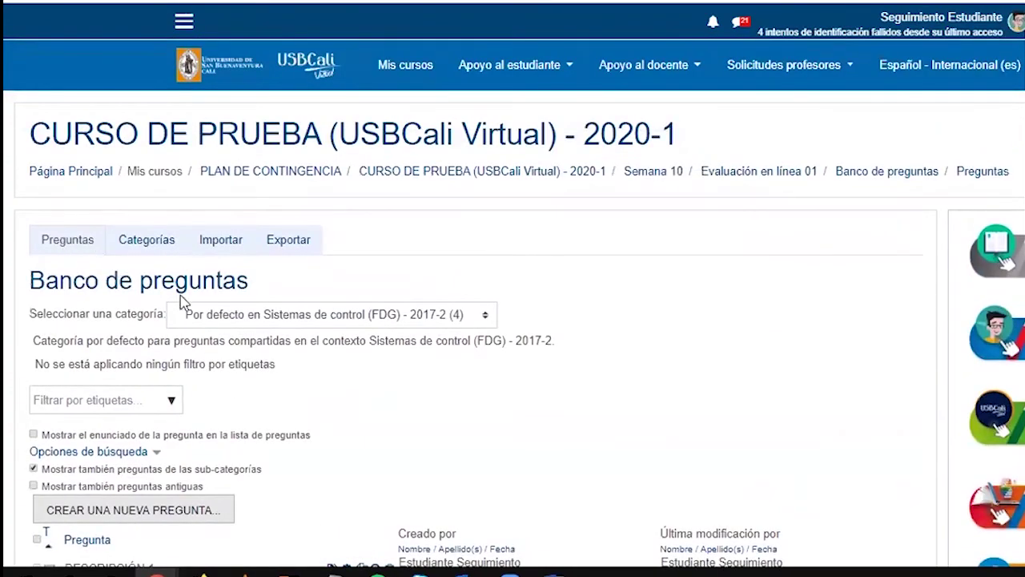
scroll(296, 393, "down", 1)
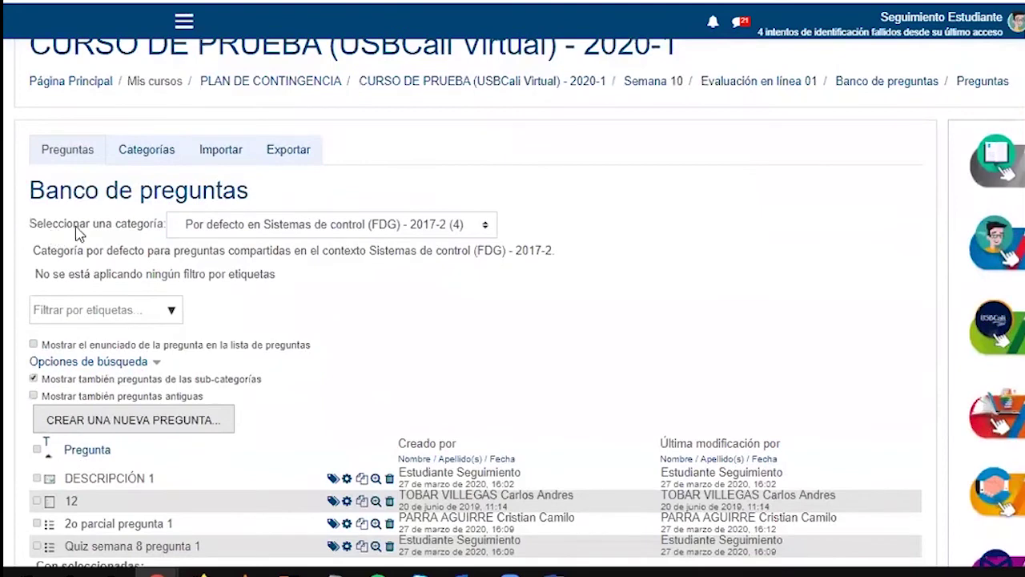
left_click(228, 234)
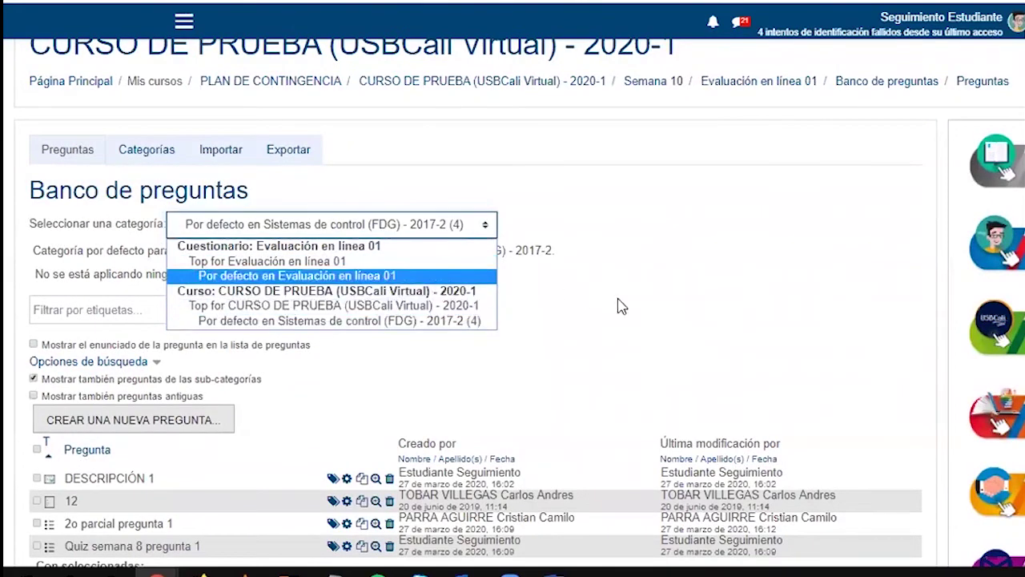
left_click(639, 310)
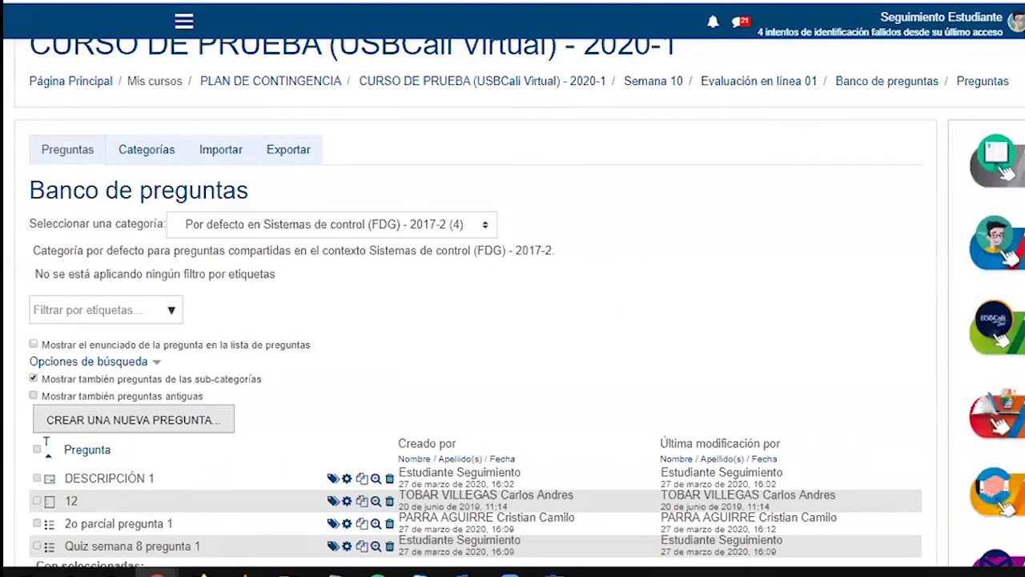
In Categorías, name a new category 'Parcial 1' under 'Top for CURSO DE PRUEBA'
left_click(143, 161)
scroll(313, 200, "down", 2)
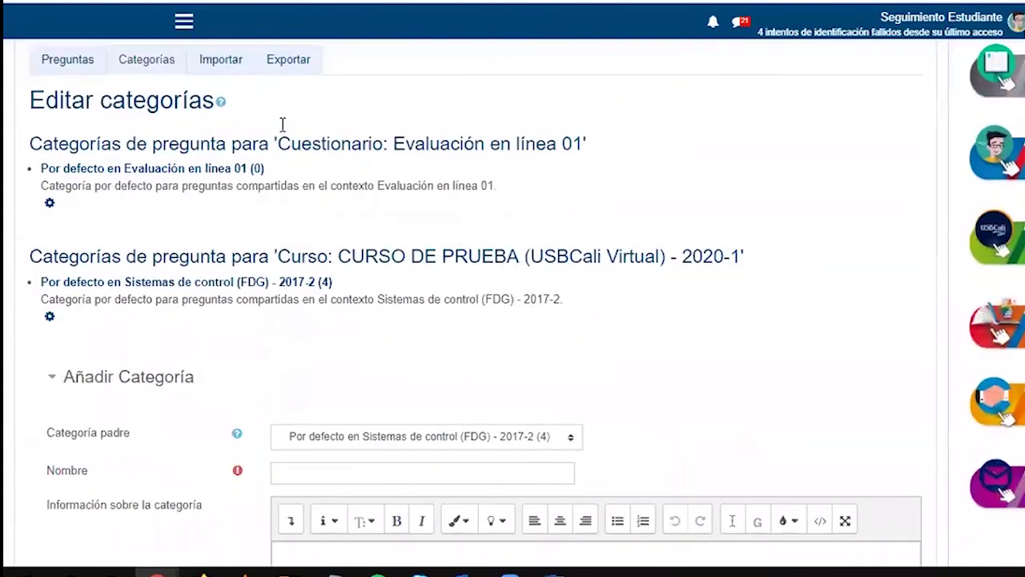
scroll(160, 298, "down", 1)
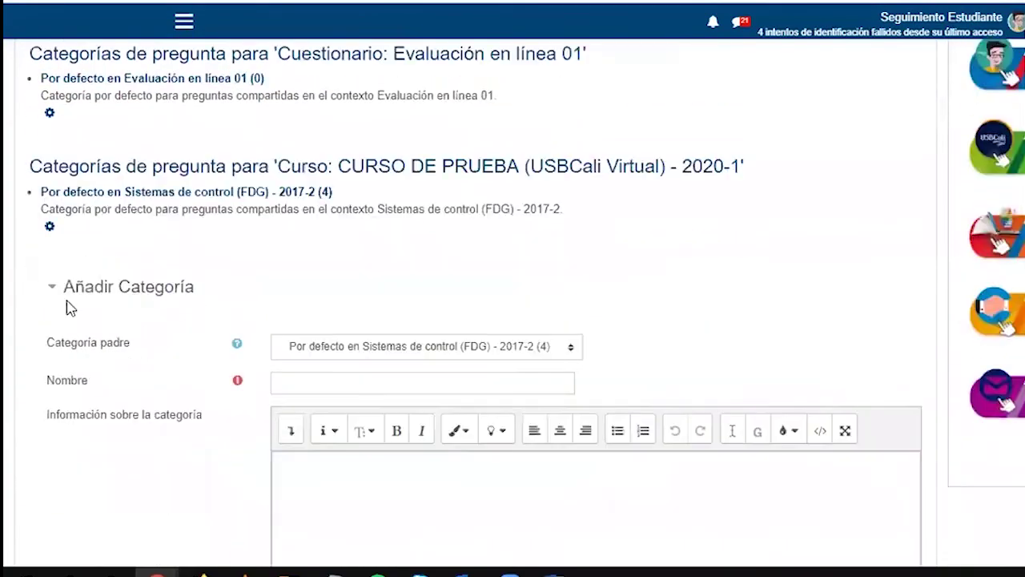
left_click(286, 379)
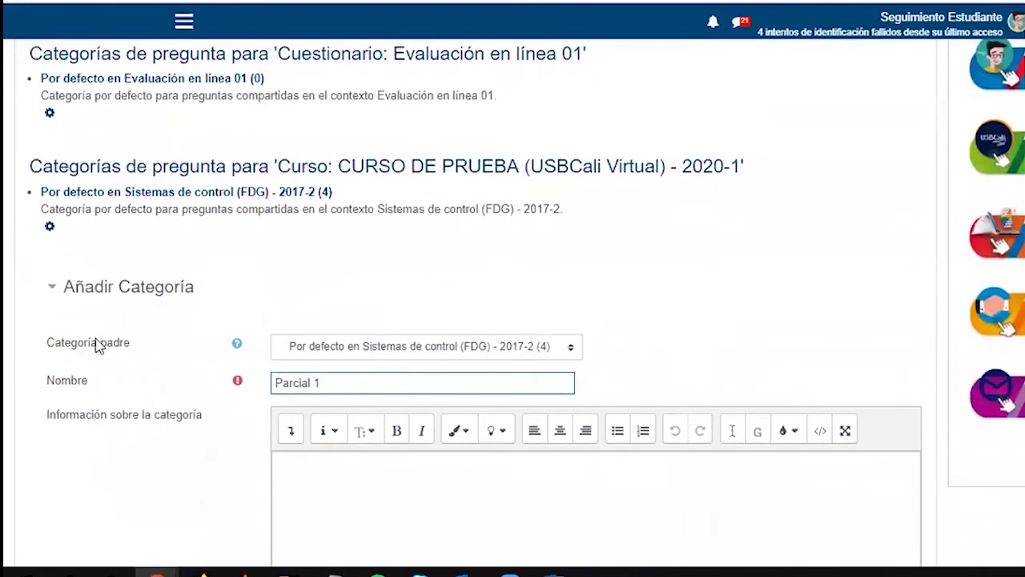
left_click(328, 349)
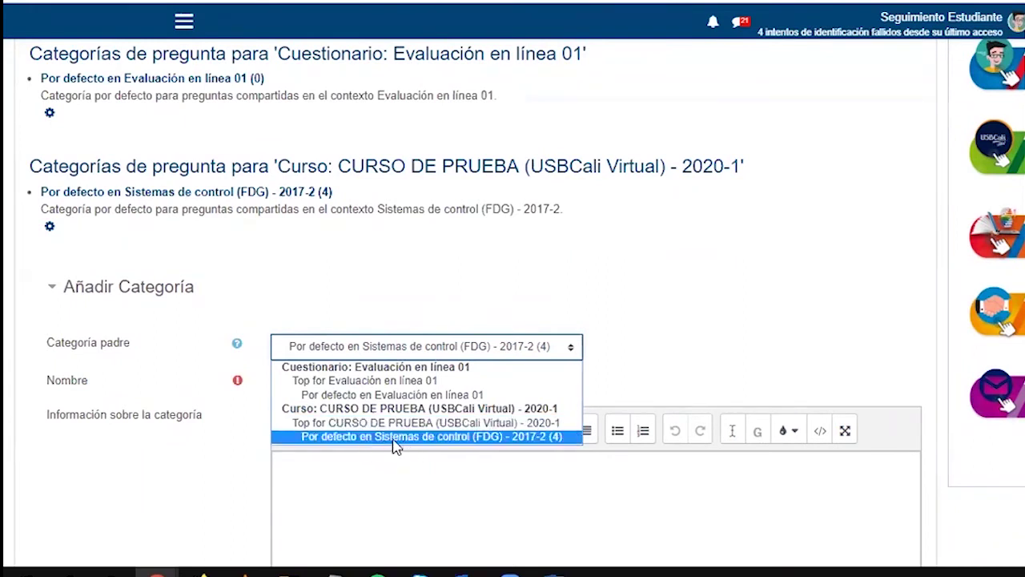
left_click(453, 424)
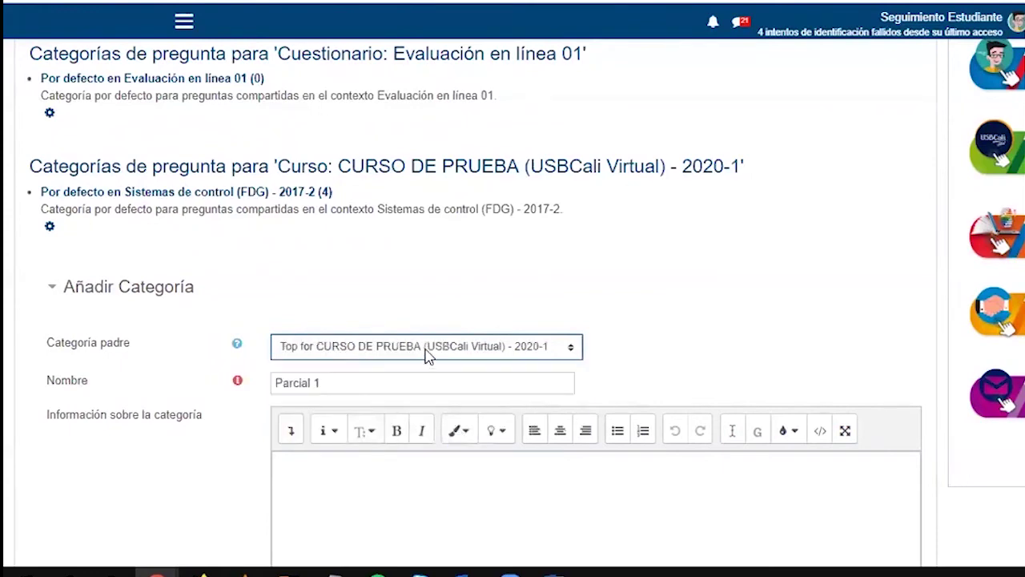
scroll(167, 427, "down", 3)
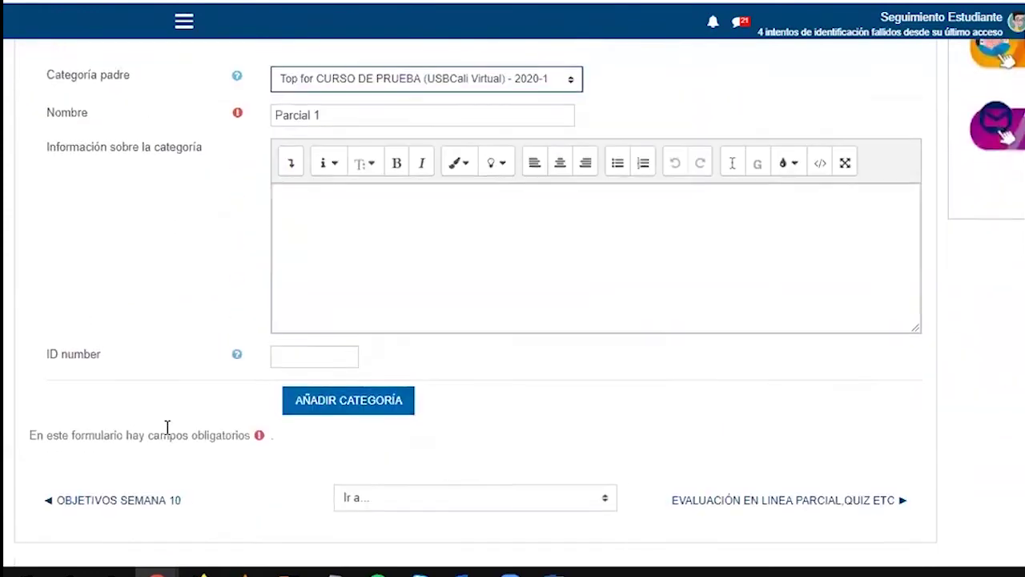
Save the new Parcial 1 question category
left_click(333, 403)
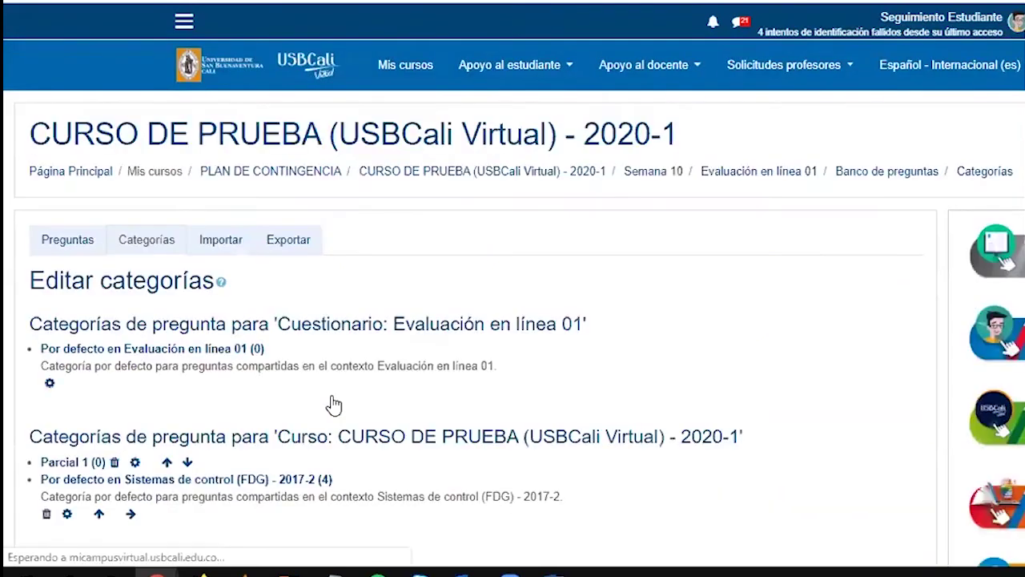
scroll(332, 405, "down", 2)
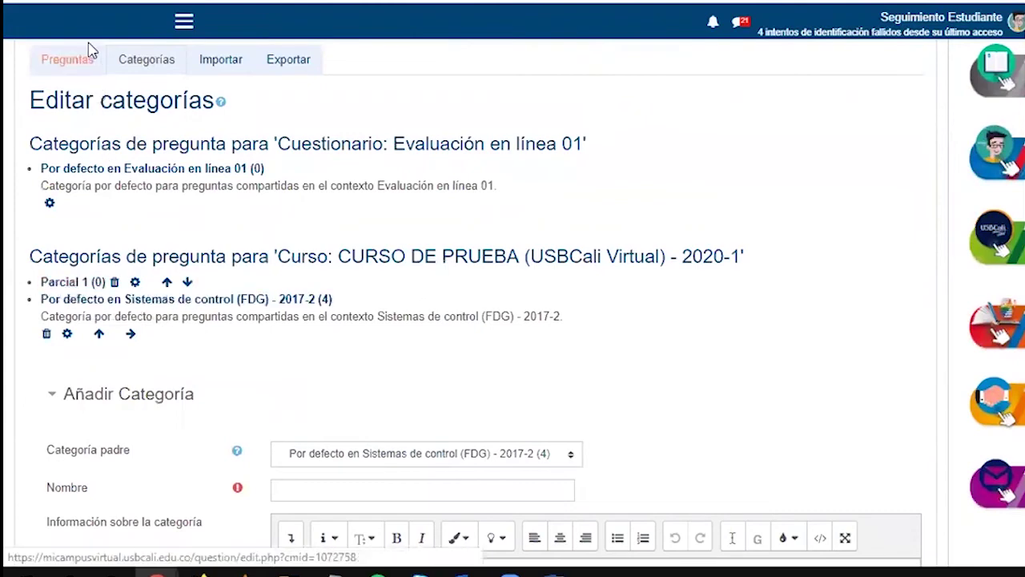
scroll(88, 48, "up", 2)
Show the question bank for the empty Parcial 1 category
left_click(83, 157)
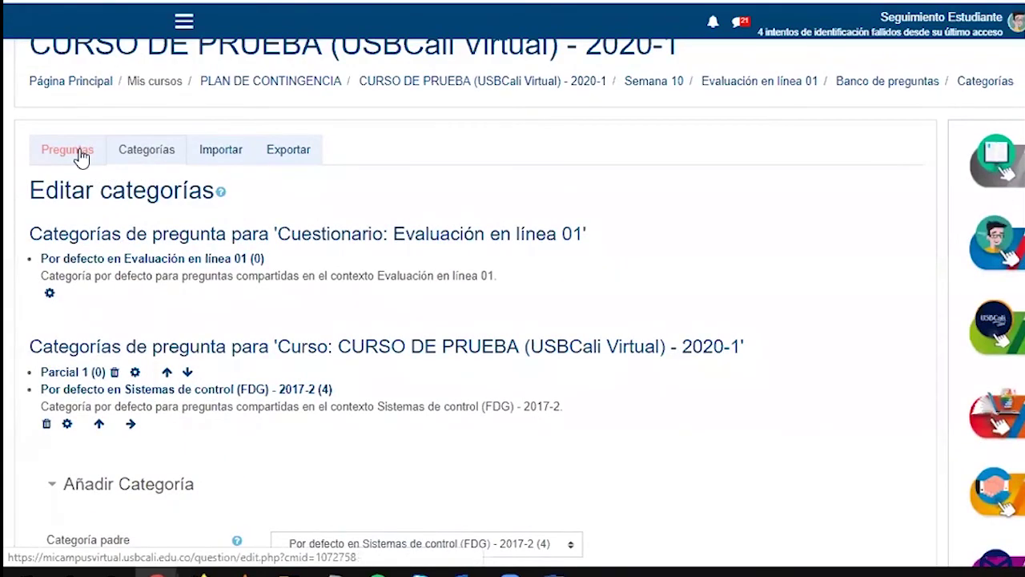
left_click_drag(30, 317, 164, 324)
left_click(244, 321)
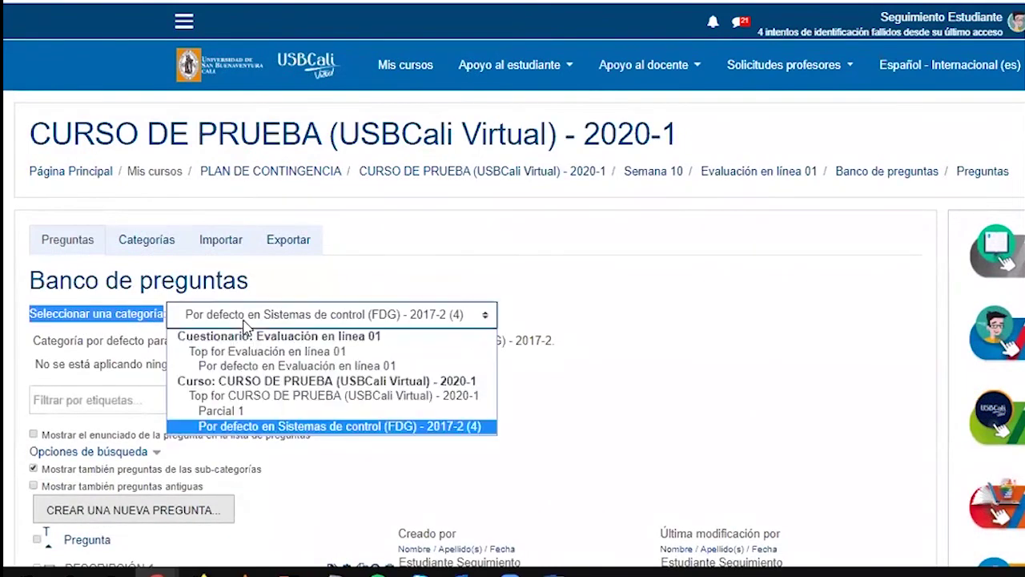
left_click(228, 412)
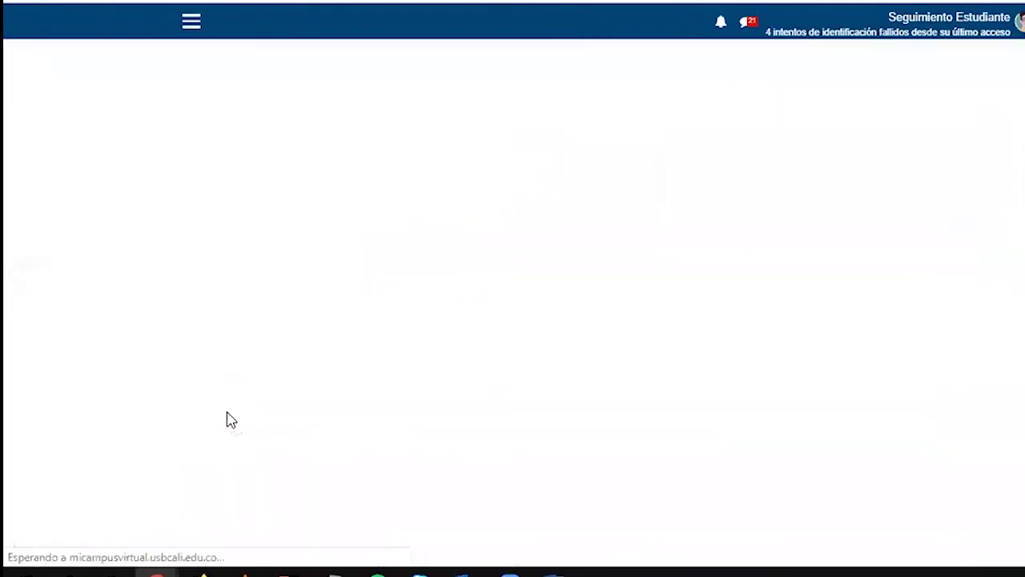
scroll(296, 334, "down", 1)
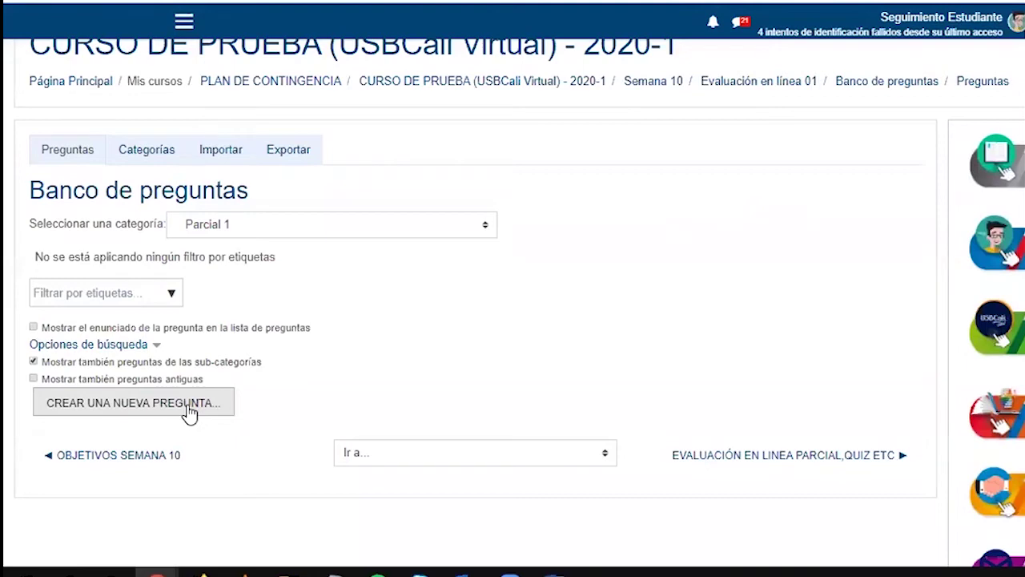
Start a new true/false question named 'Quiz semana 8 pregunta 2'
left_click(141, 403)
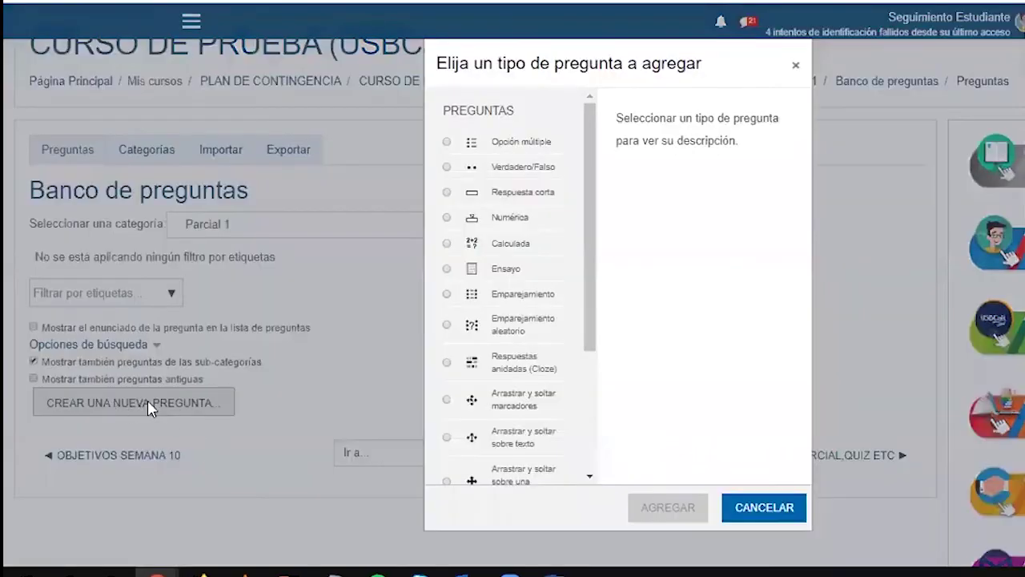
left_click(517, 168)
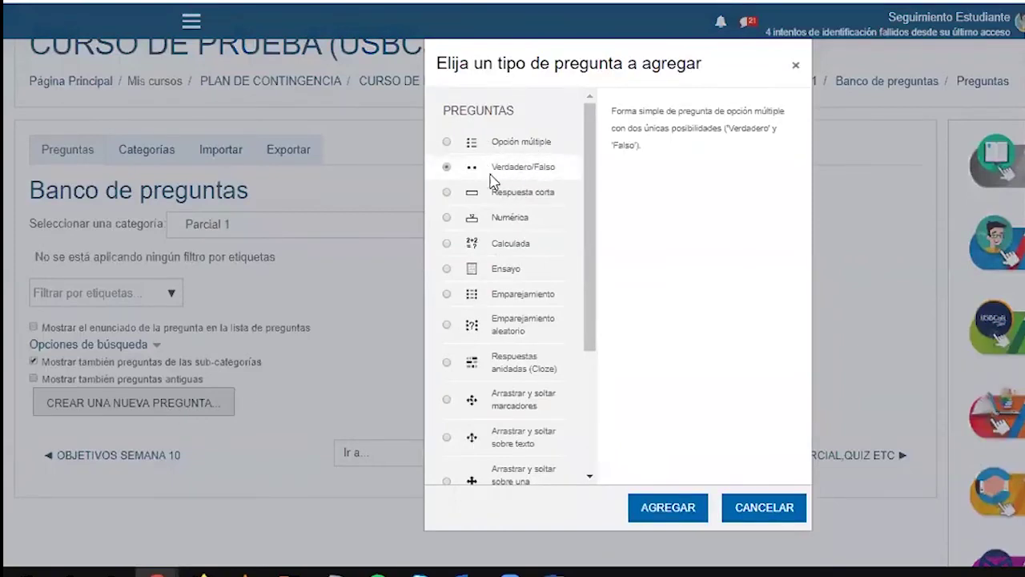
left_click(655, 515)
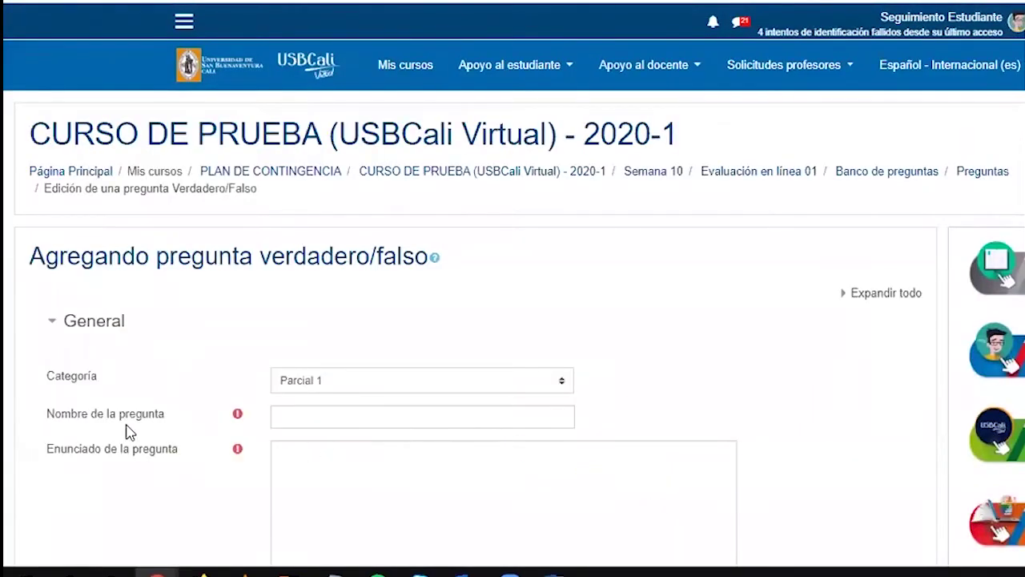
left_click(309, 418)
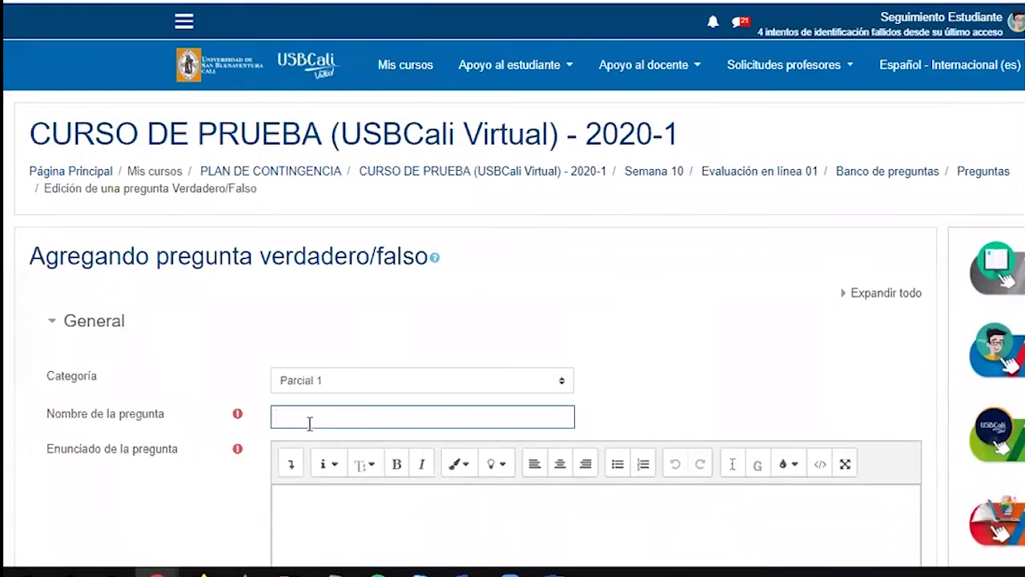
type("Quiz semana 8 pregunta")
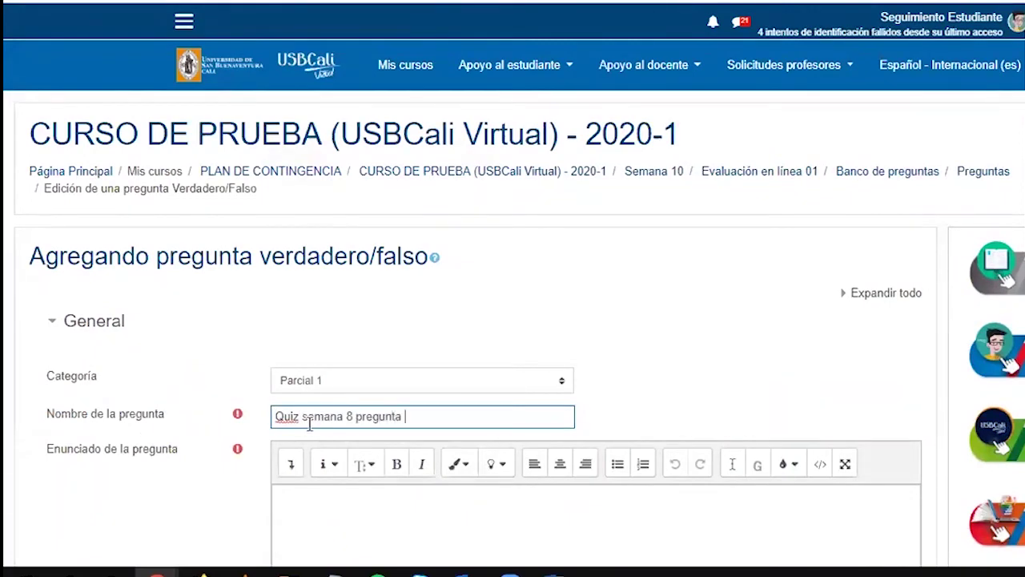
scroll(309, 425, "down", 2)
Paste the question text and reword it to say the CEV 'se encuentra ubicado en el edi. Farallones'
left_click(315, 335)
type("¿Donde se encuentra el CEV en la U. de San Buenaventura?")
scroll(315, 335, "down", 1)
left_click_drag(288, 228, 383, 232)
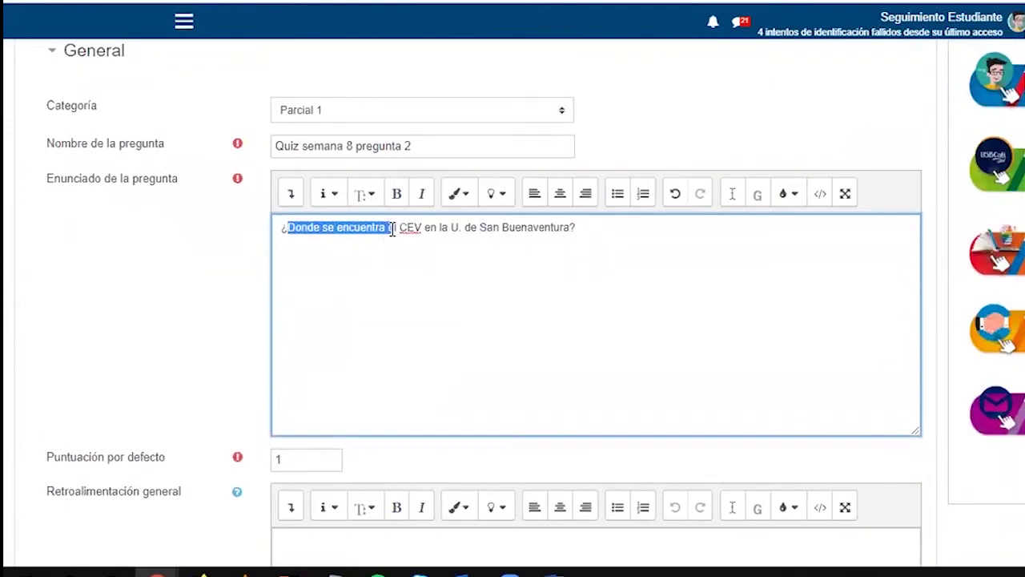
type("E")
key("Right")
key("Right")
key("Right")
key("Right")
key("Right")
key("Right")
type("se encuentra ubicado en el edi. Farallones de")
key("Delete")
key("Delete")
scroll(335, 392, "down", 3)
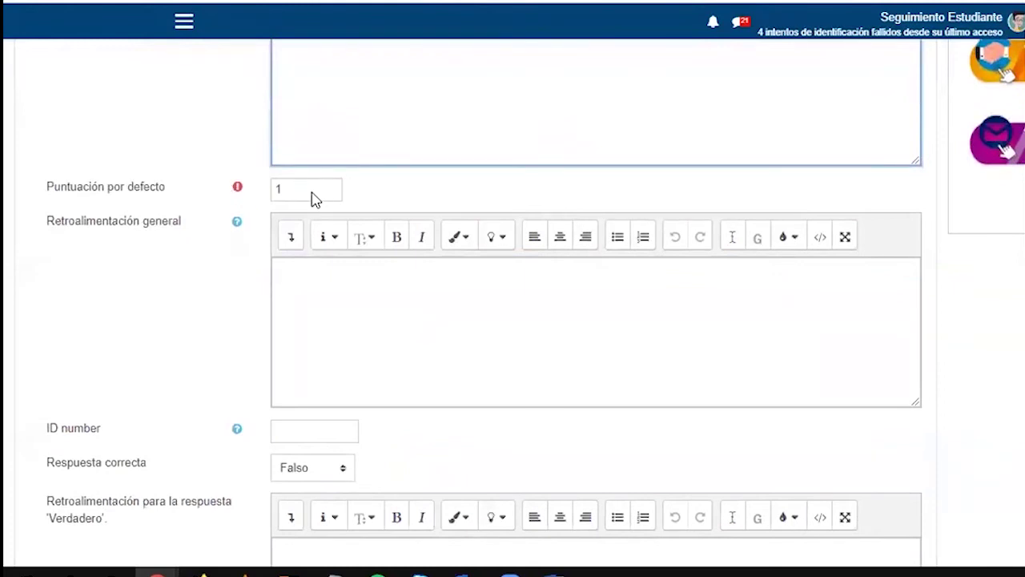
Keep Falso as the correct answer, with the general feedback field selected
scroll(396, 370, "down", 2)
scroll(293, 224, "up", 1)
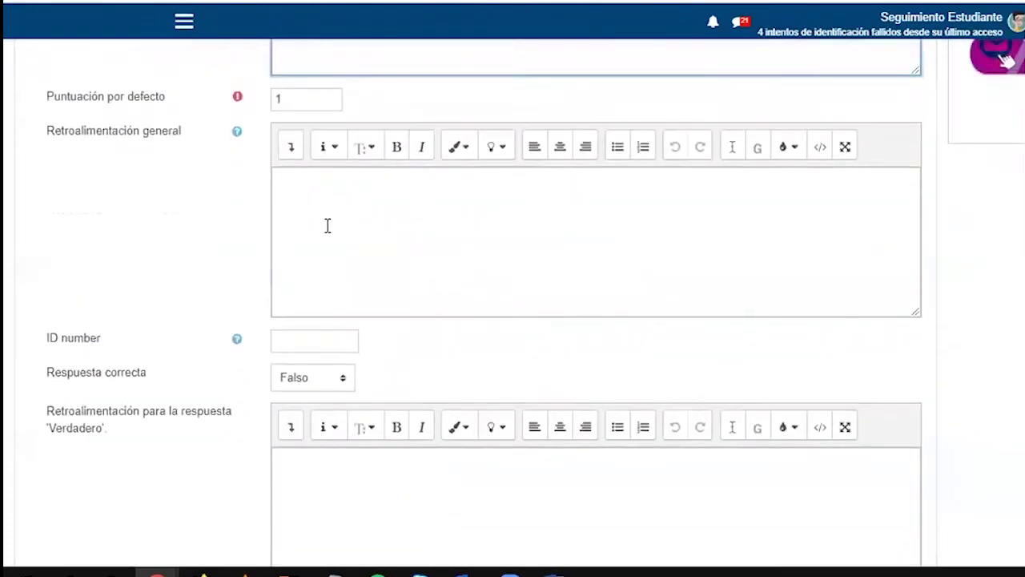
left_click(329, 229)
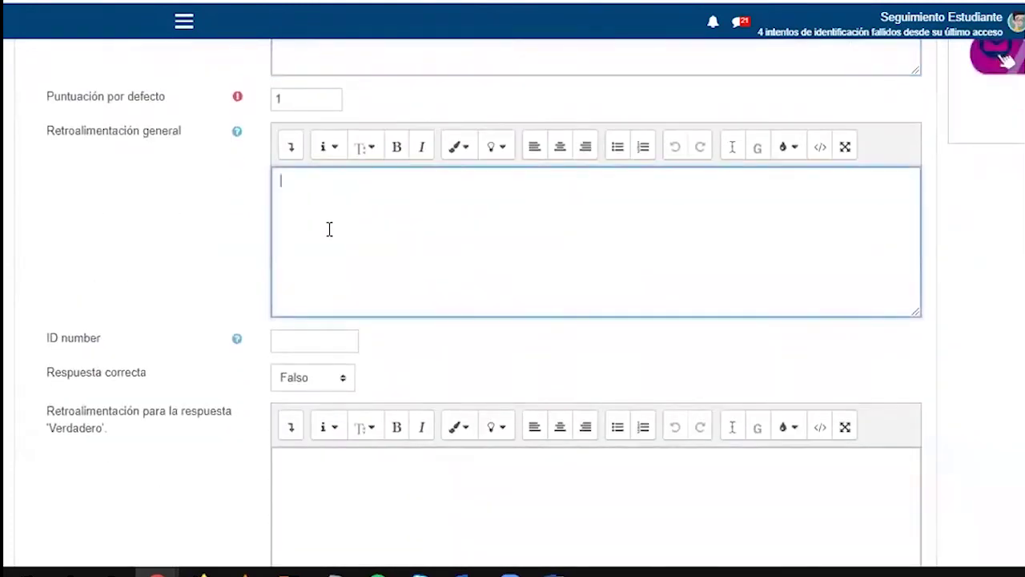
scroll(330, 229, "down", 2)
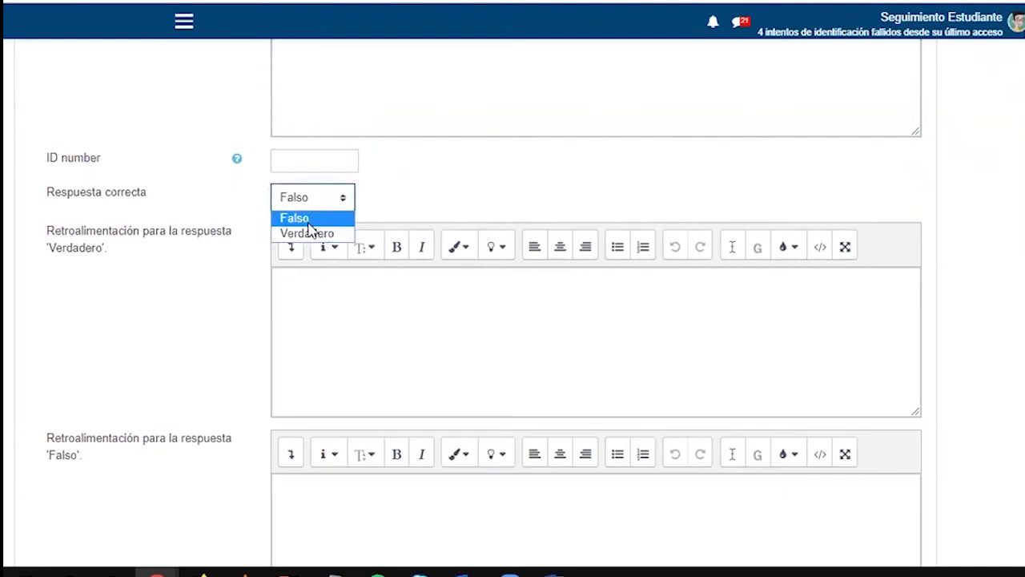
left_click(308, 221)
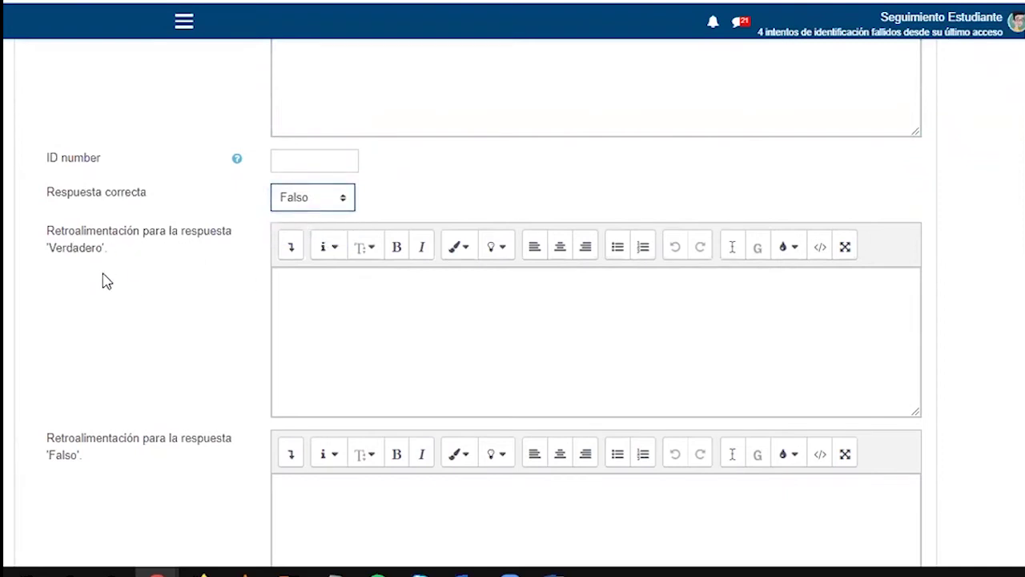
scroll(107, 280, "down", 1)
Collapse the Múltiples intentos and Marcas sections and save the true/false question
left_click(369, 426)
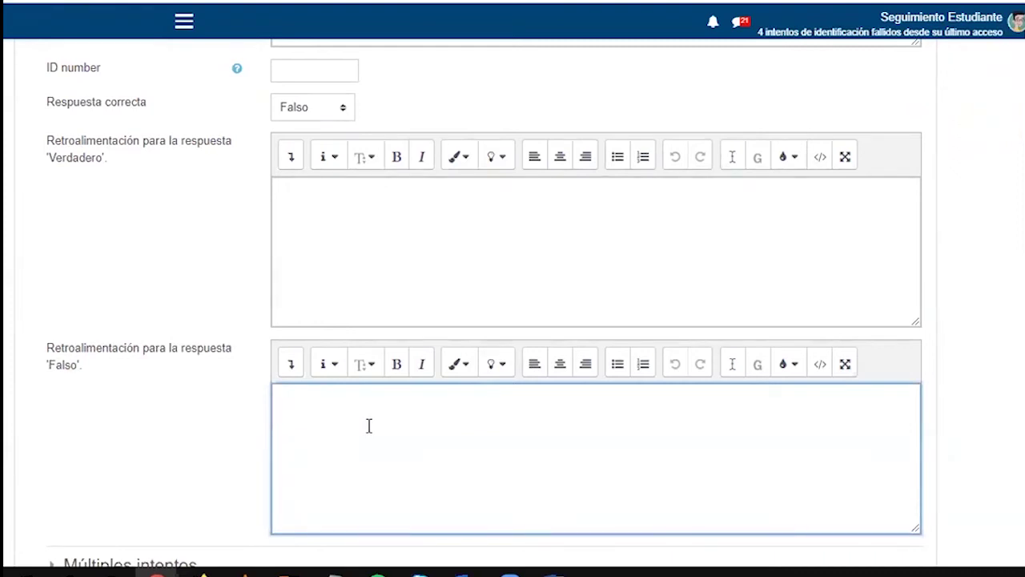
scroll(369, 426, "down", 3)
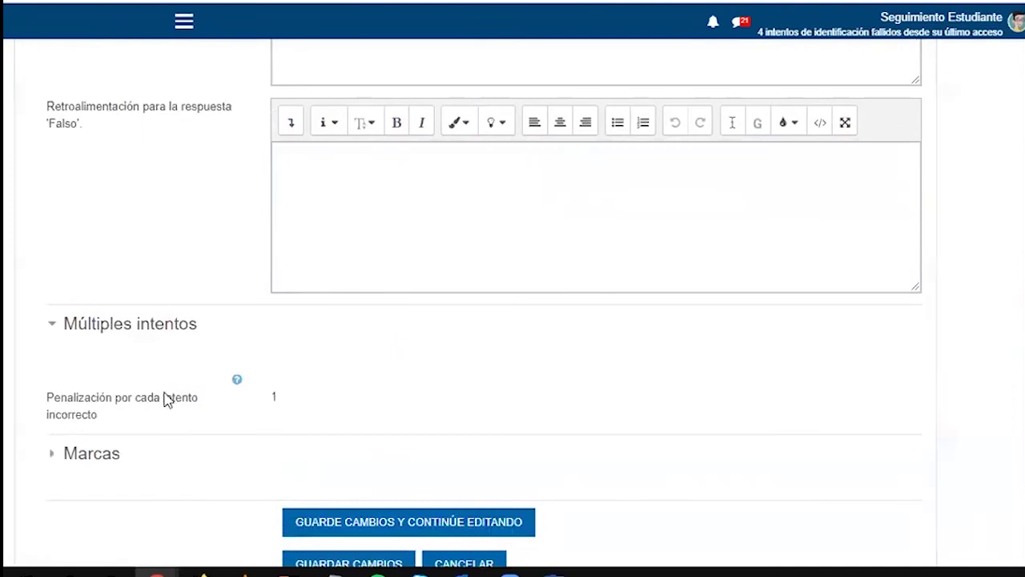
left_click(94, 329)
scroll(120, 385, "down", 1)
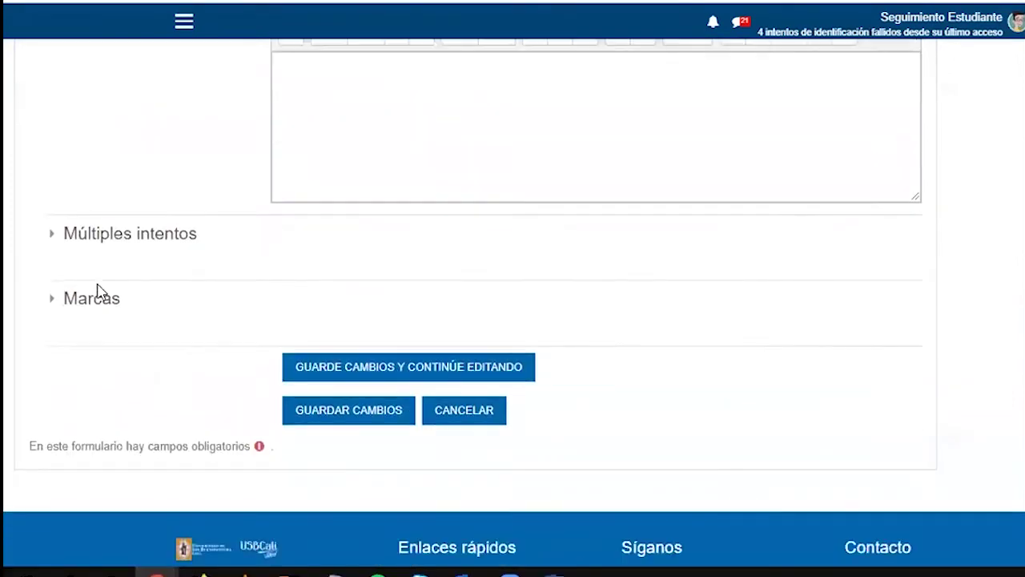
left_click(95, 295)
left_click(92, 304)
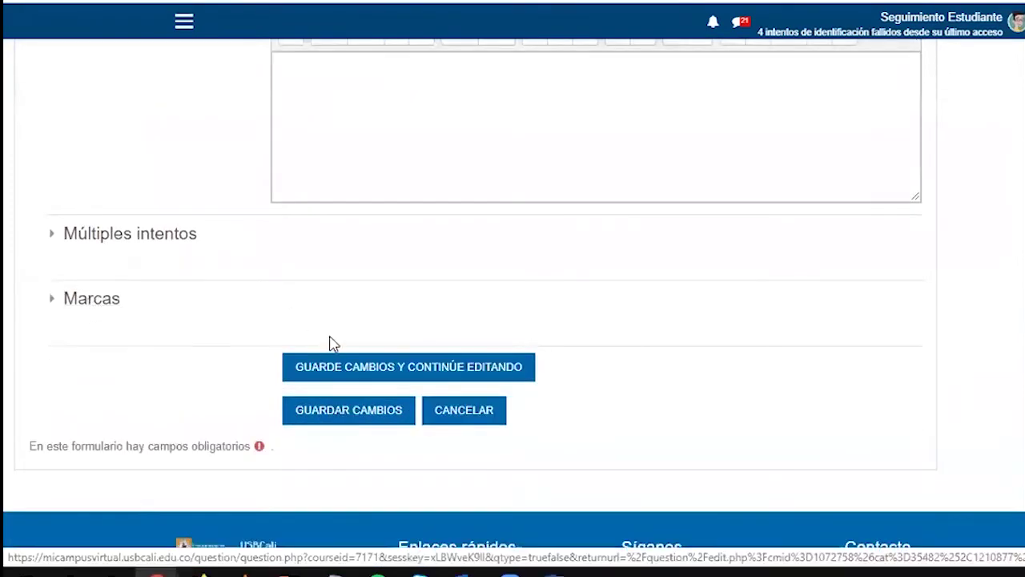
left_click(333, 423)
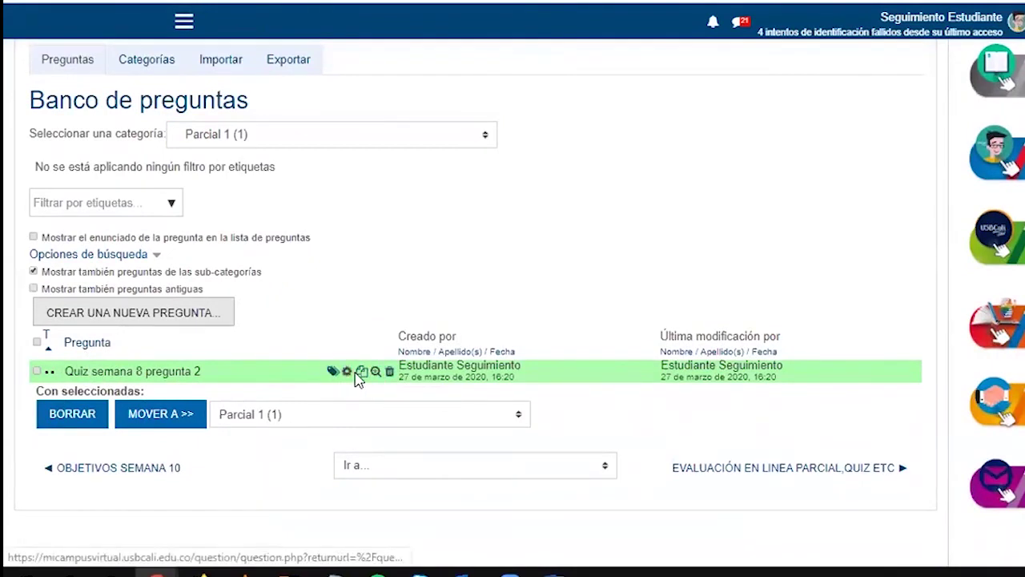
Preview 'Quiz semana 8 pregunta 2', then start a short-answer question named 'Quiz semana 8 pregunta 3'
left_click(375, 372)
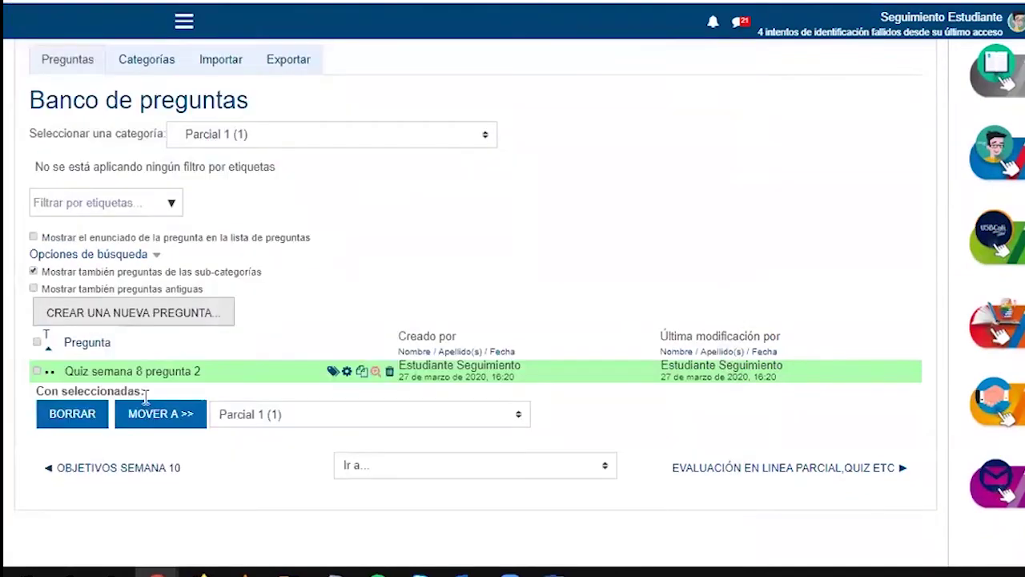
left_click(137, 318)
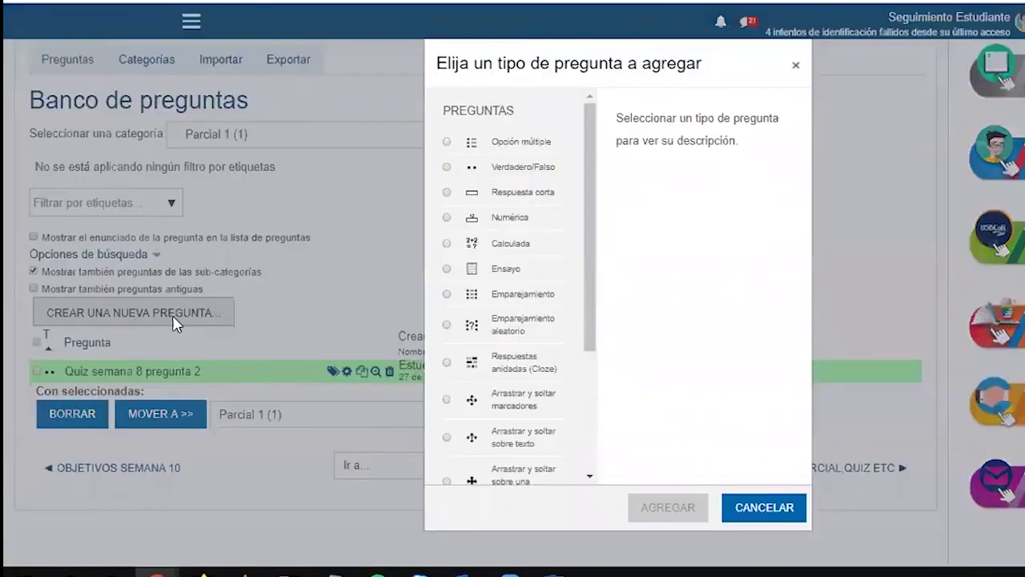
left_click(519, 196)
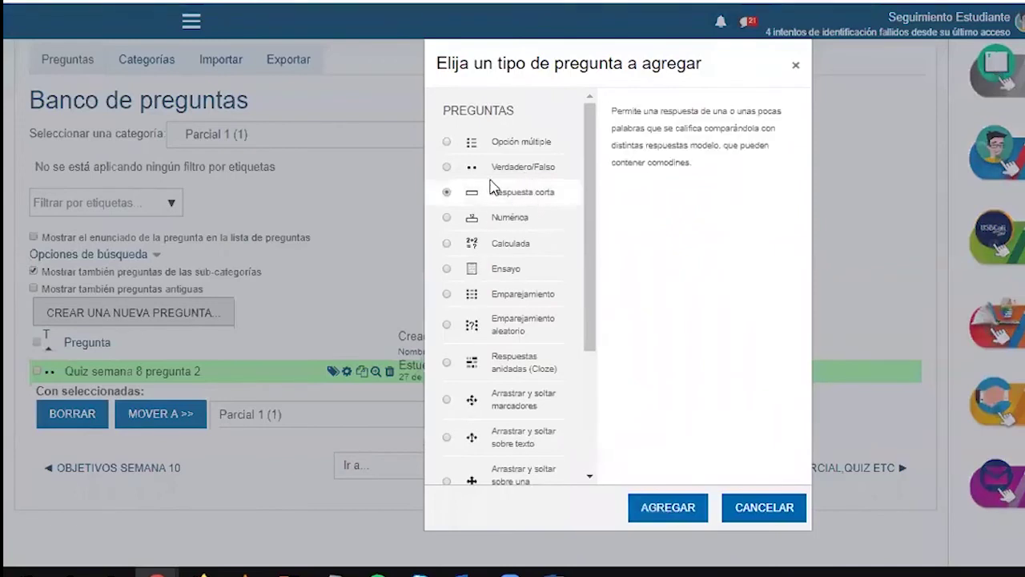
left_click(668, 507)
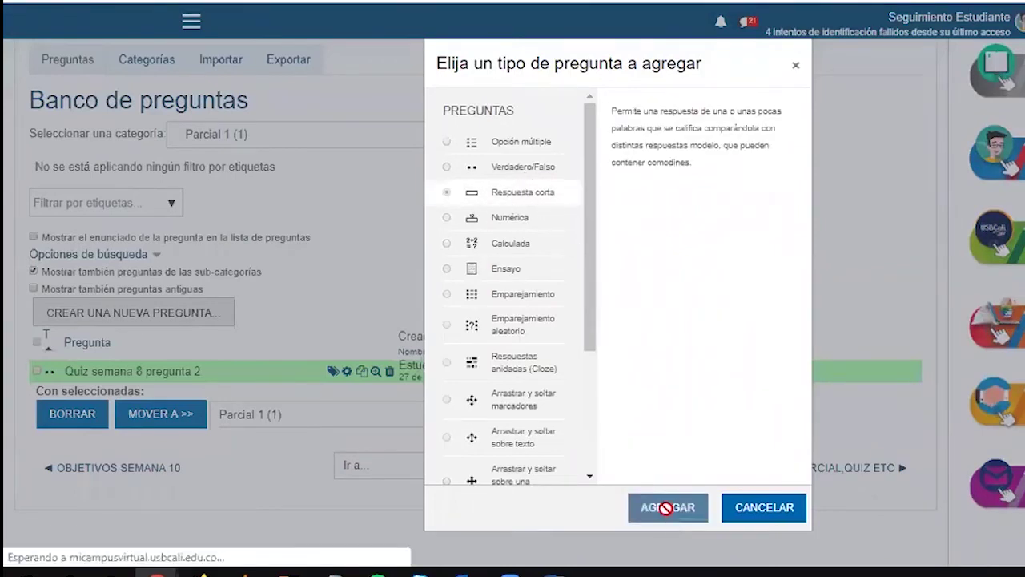
left_click(272, 418)
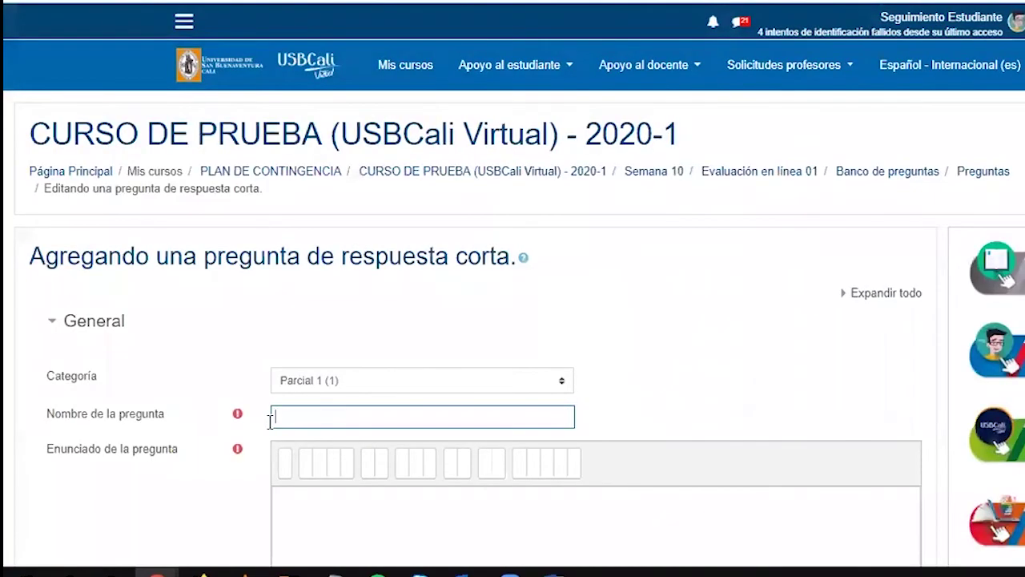
scroll(164, 443, "down", 3)
type("Quiz semana 8 pregunta 3")
Enter the question text 'Como se llama el diseñador de medios del' CEV
left_click(376, 282)
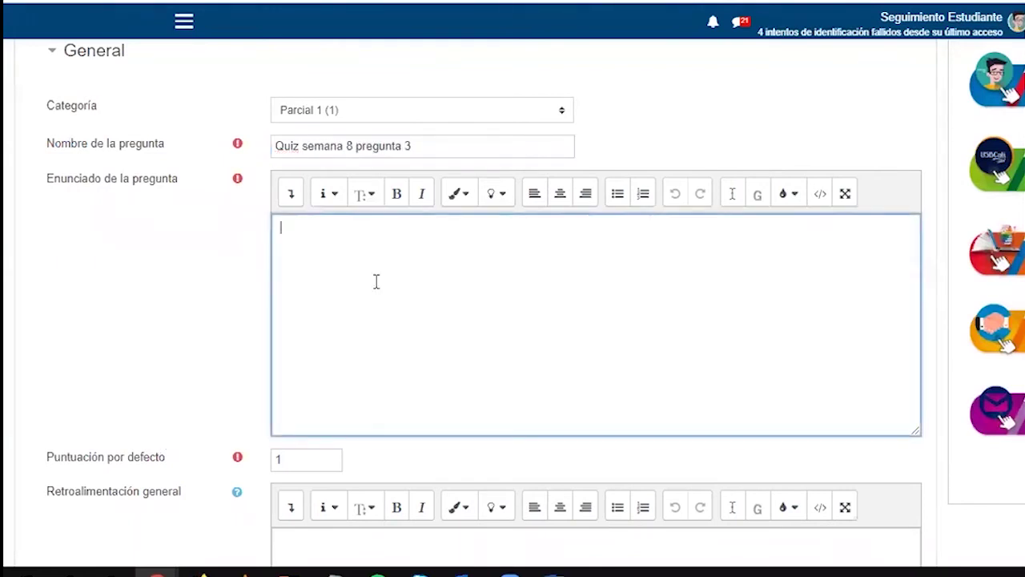
type("Como se llama")
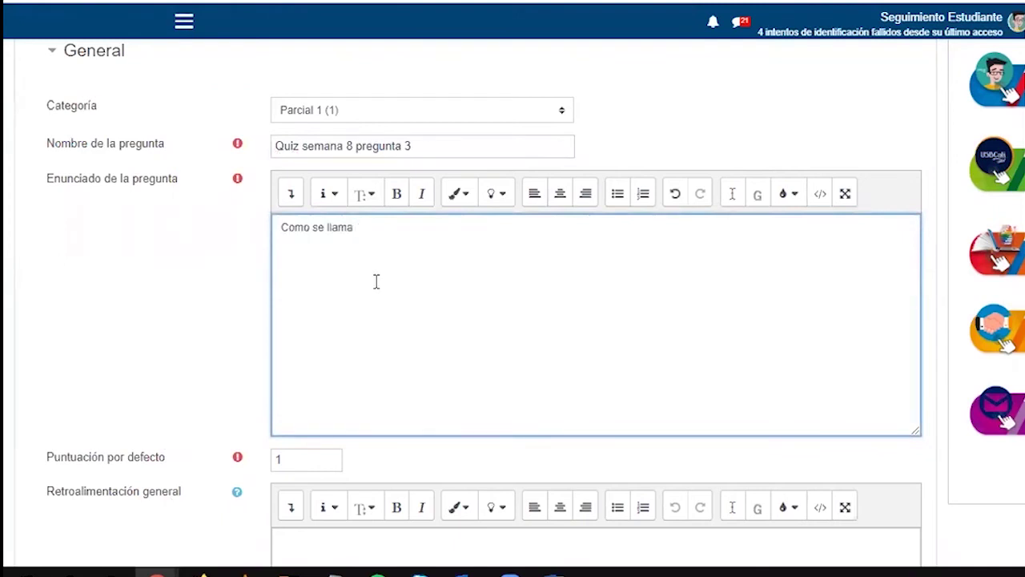
type(" el diseñador de medios del CEV")
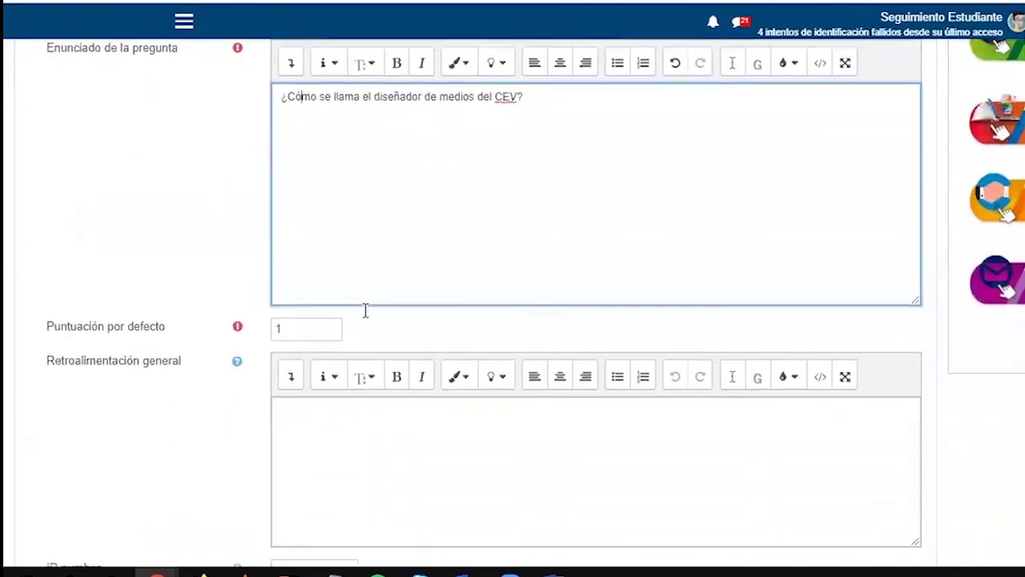
scroll(112, 272, "down", 3)
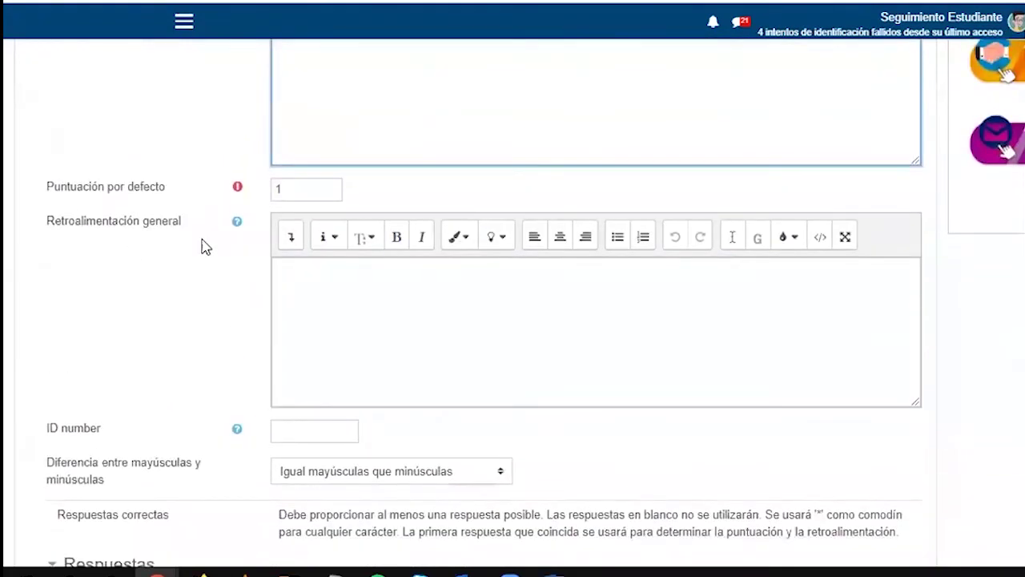
scroll(200, 299, "down", 1)
scroll(200, 299, "down", 2)
scroll(234, 301, "down", 1)
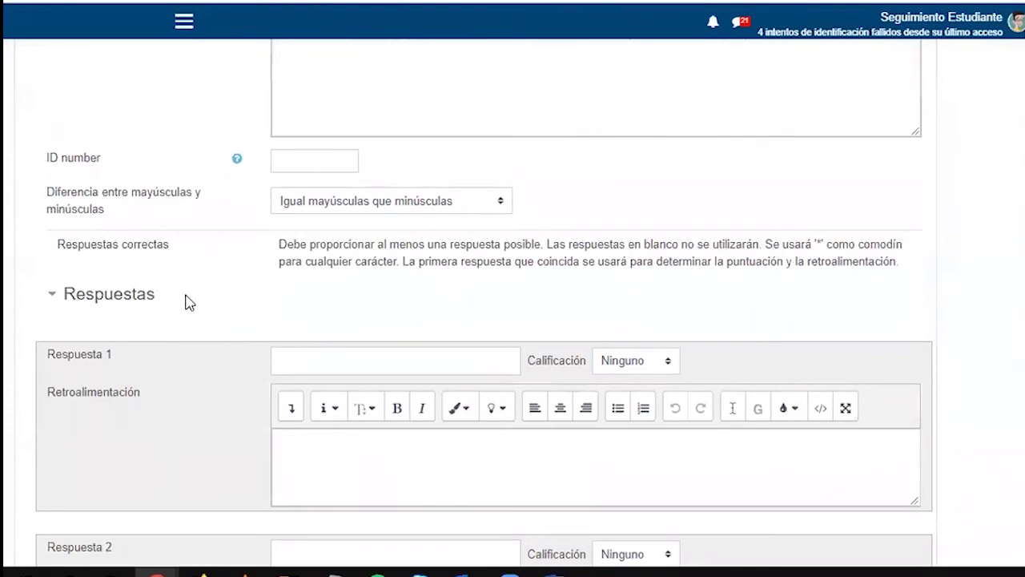
scroll(187, 302, "down", 1)
Keep case sensitivity at 'Igual mayúsculas que minúsculas'
left_click_drag(52, 102, 126, 122)
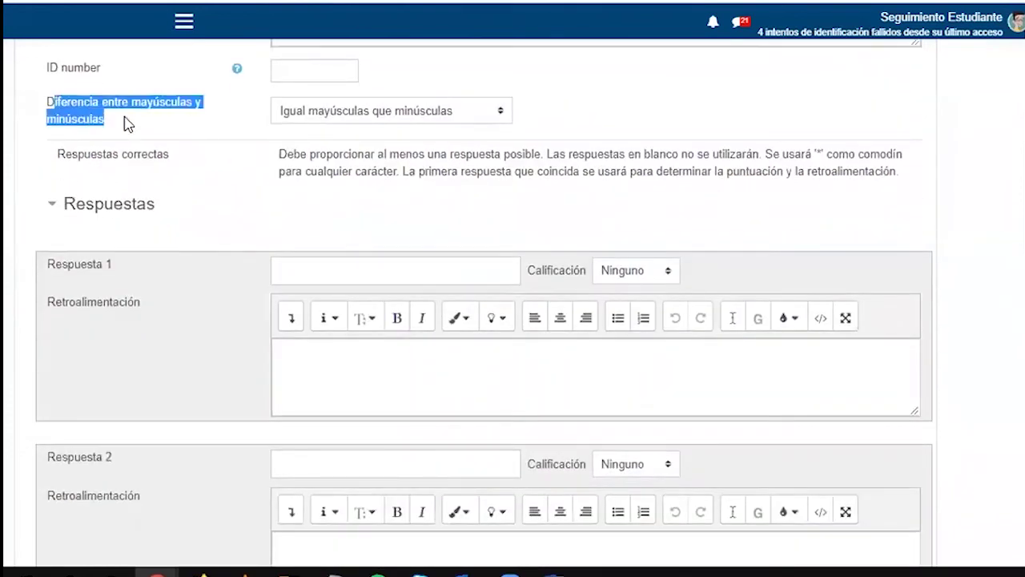
left_click(361, 117)
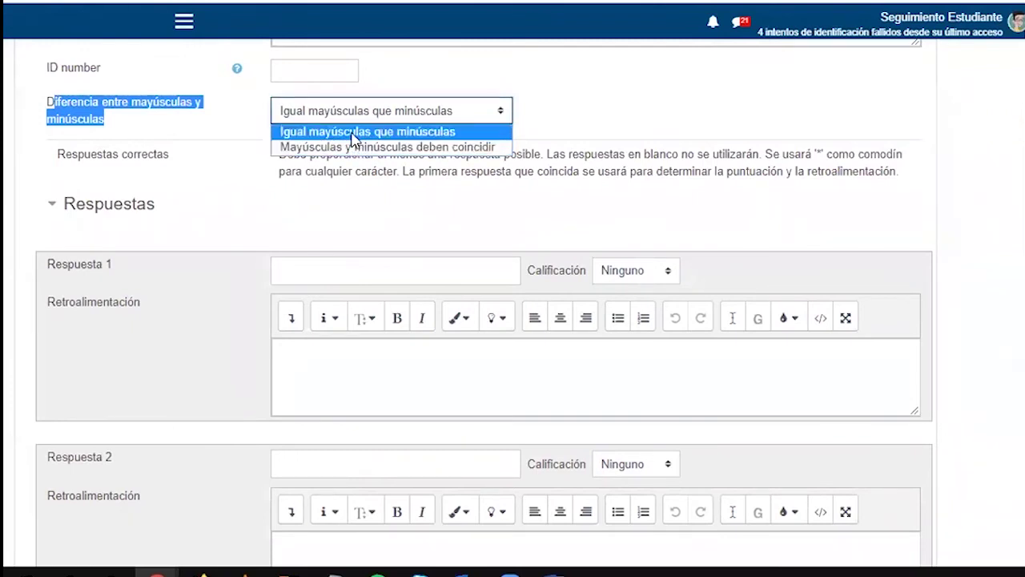
left_click(353, 133)
left_click(323, 275)
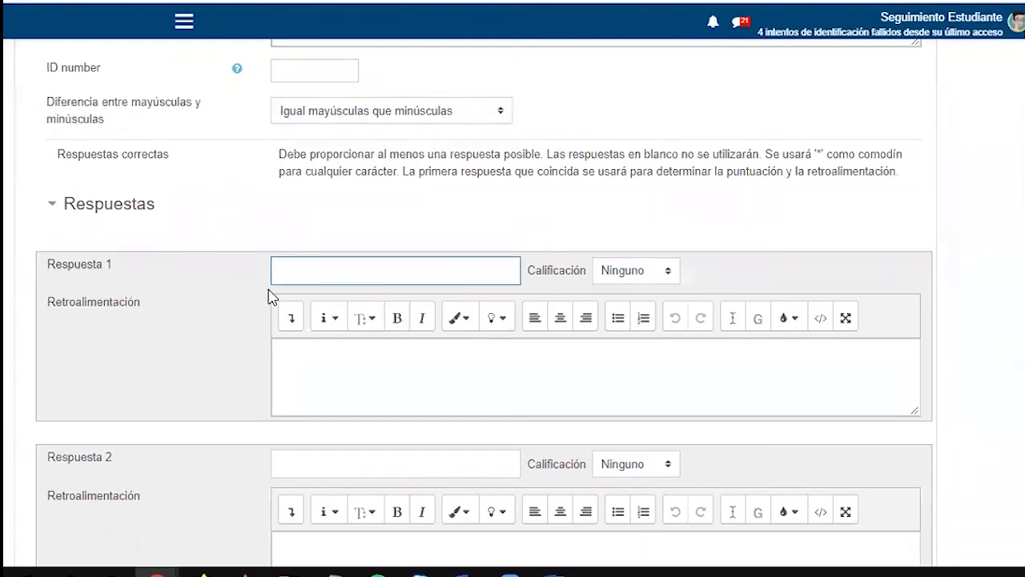
Enter the designer's name and its uppercase form as answers 1 and 2, both graded 100%
type("Sergi")
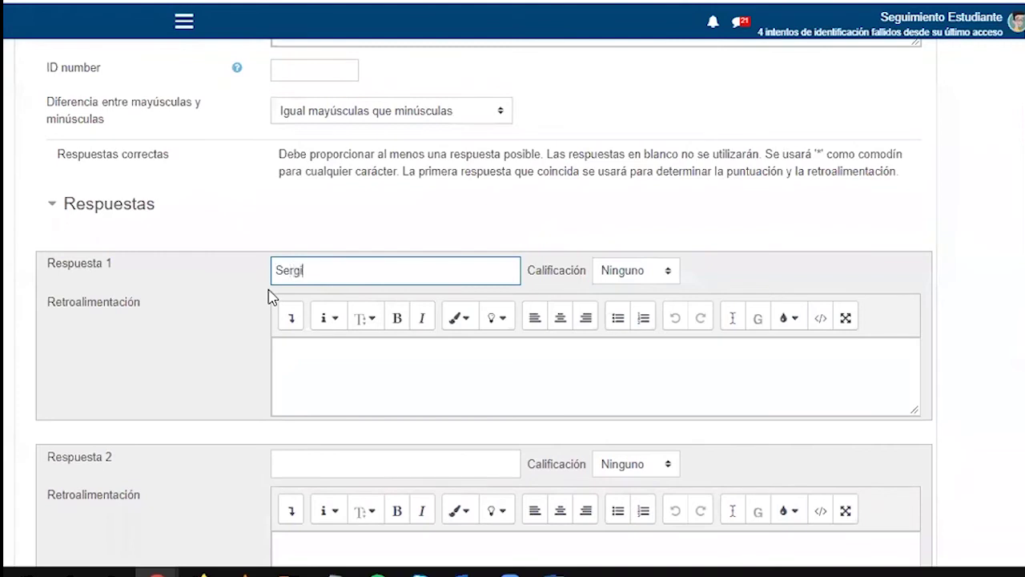
scroll(264, 327, "down", 1)
left_click(300, 377)
type("SERGIO")
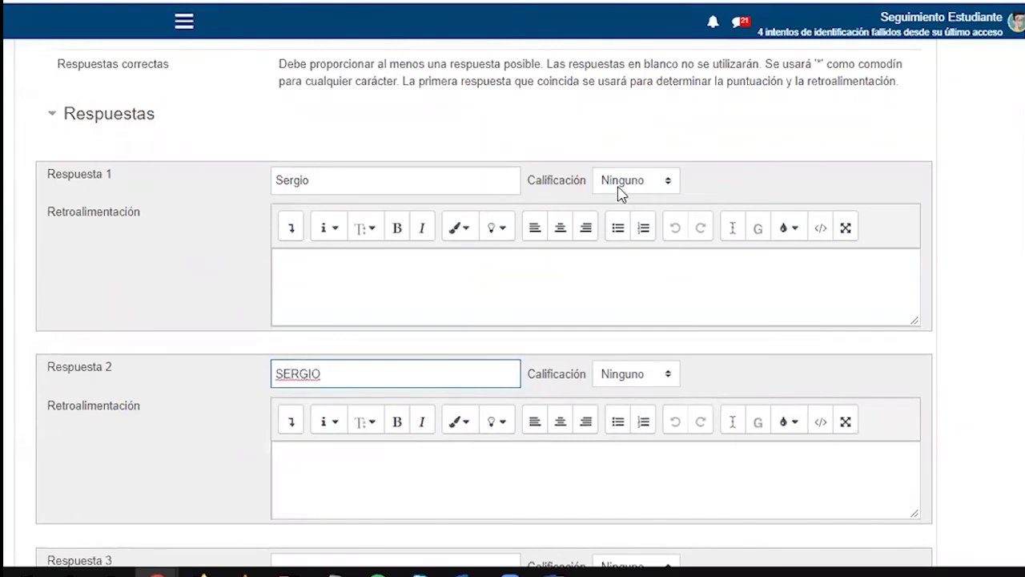
left_click(623, 185)
left_click(616, 218)
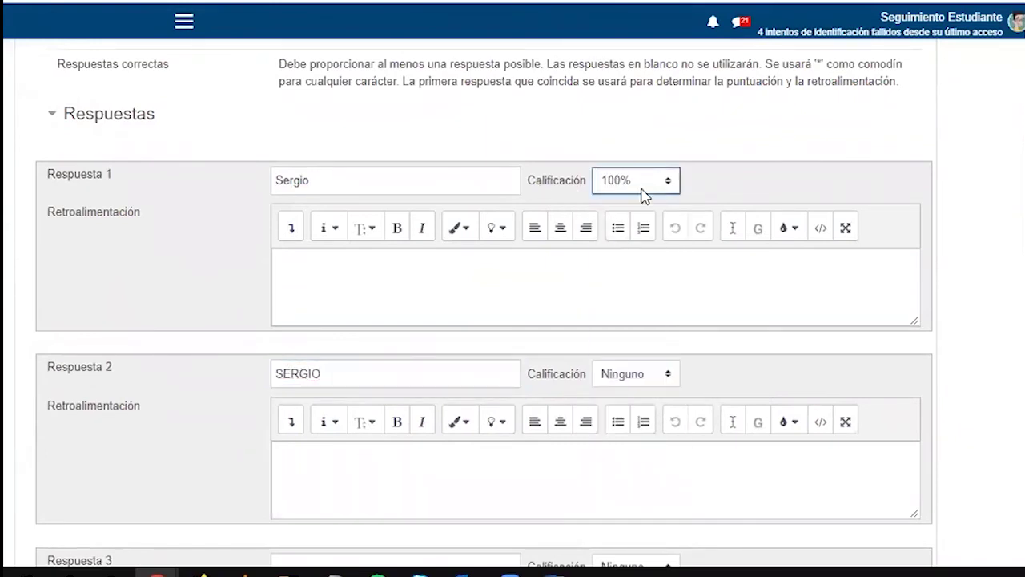
left_click(625, 375)
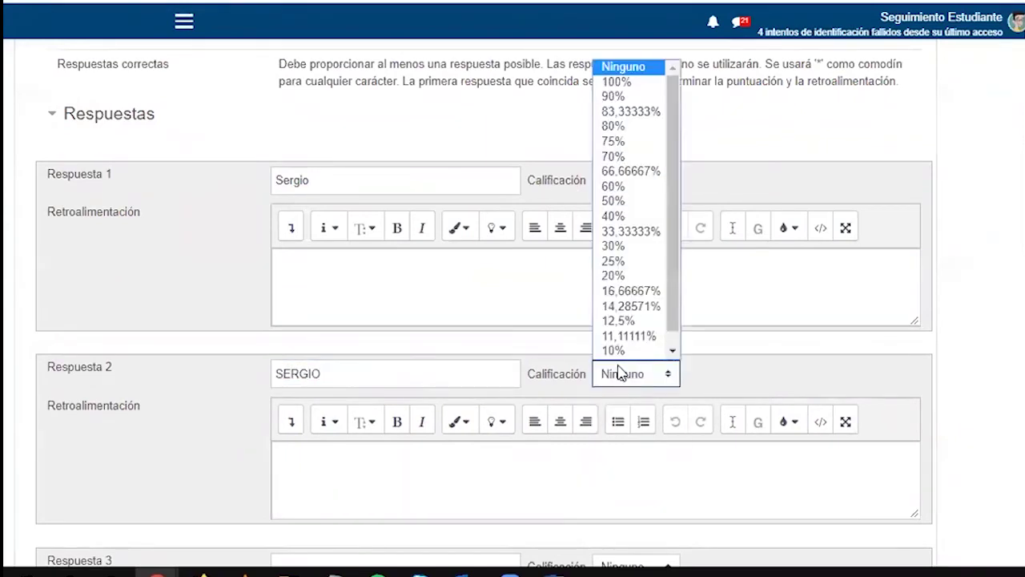
left_click(636, 84)
Leave the third answer empty and save the short-answer question
scroll(400, 288, "down", 3)
scroll(273, 344, "up", 2)
scroll(385, 396, "down", 2)
left_click(302, 393)
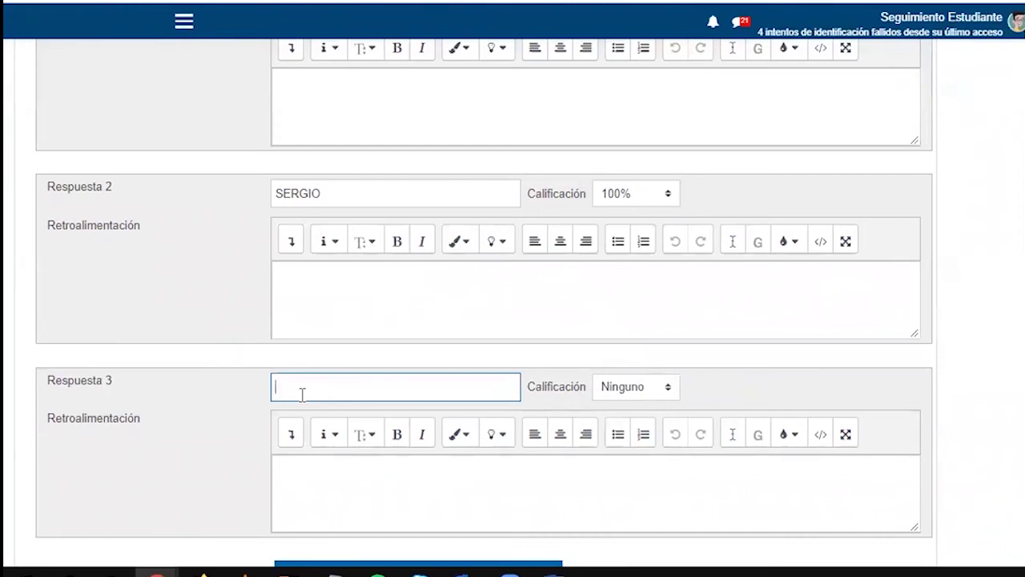
left_click(638, 396)
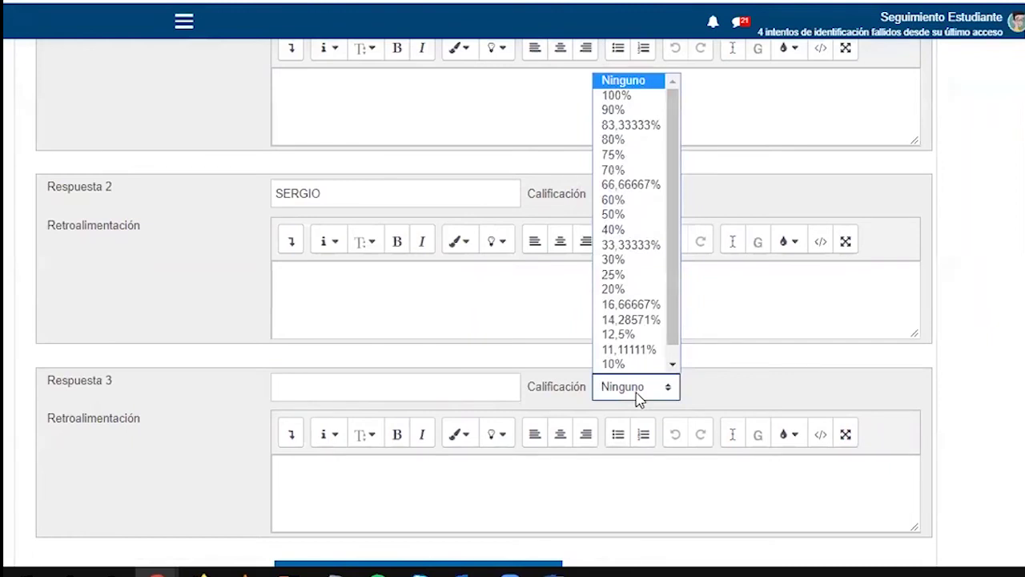
left_click(1017, 312)
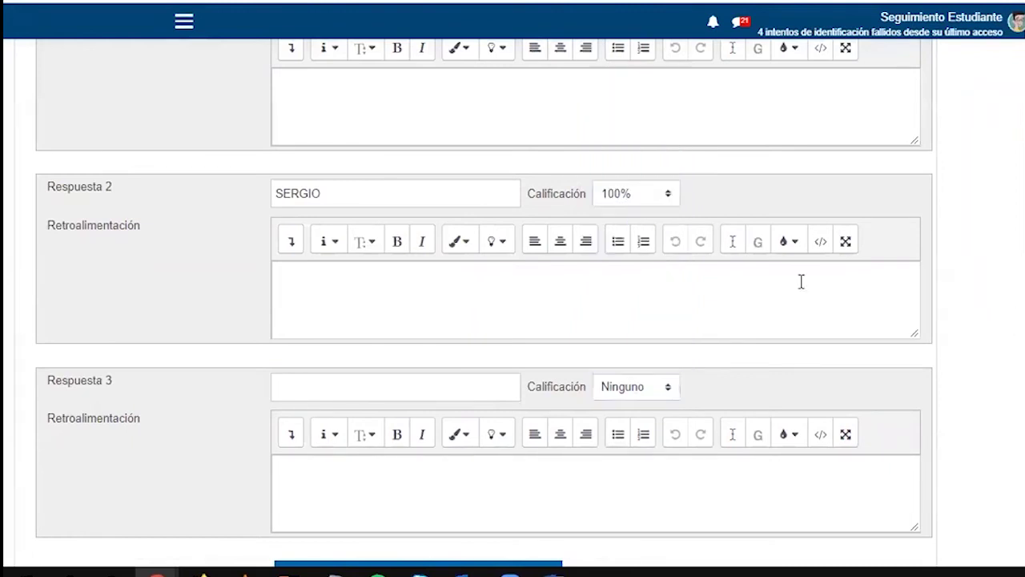
scroll(801, 283, "down", 4)
scroll(328, 441, "down", 2)
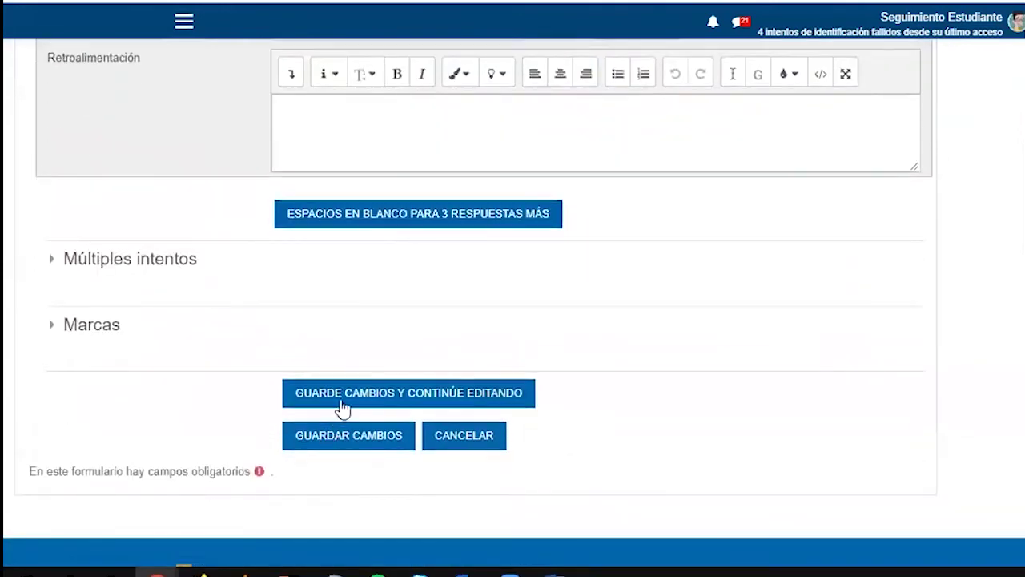
left_click(324, 442)
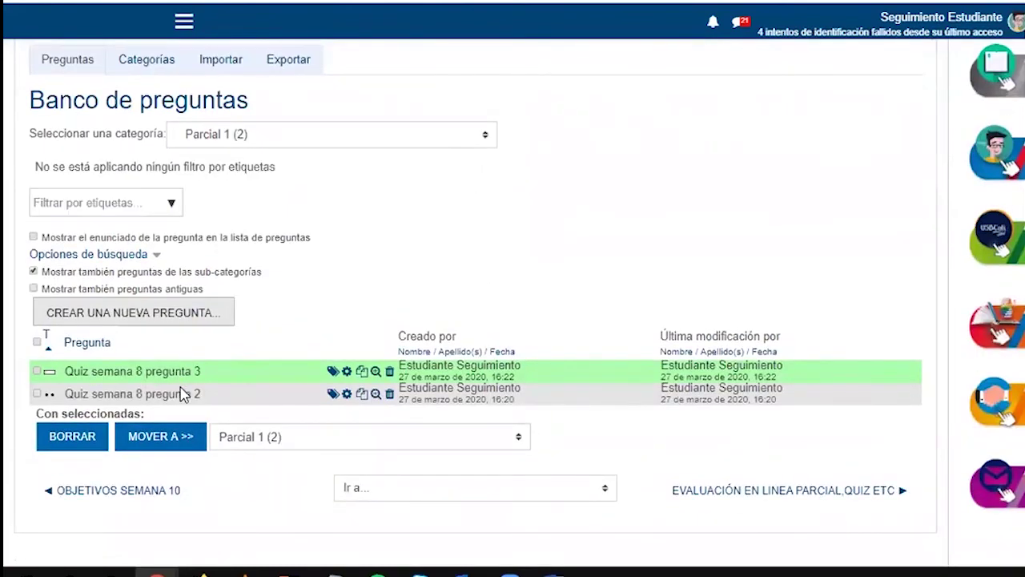
Start a new essay question named 'quiz semana 8 pregunta 4'
left_click(175, 315)
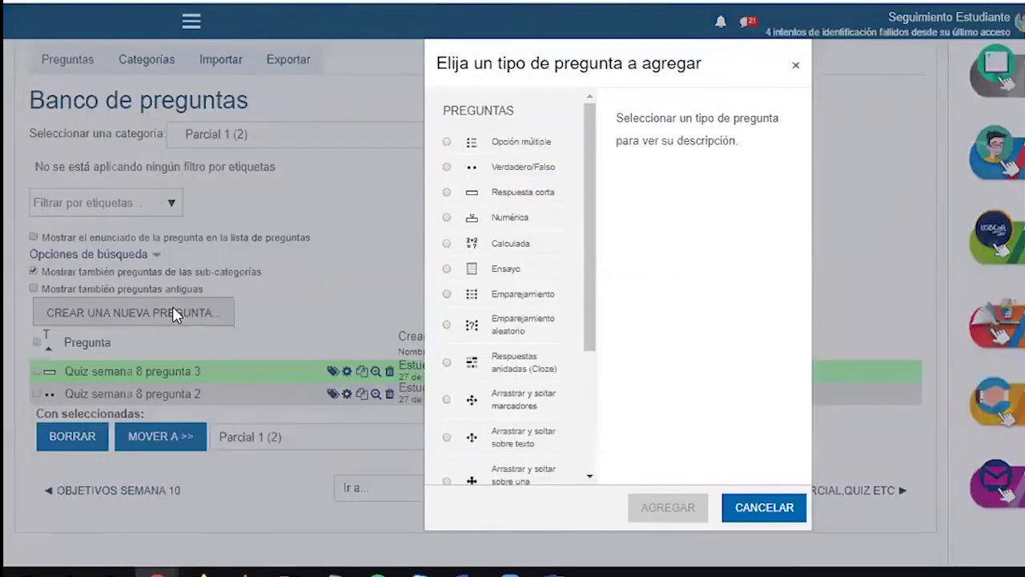
left_click(498, 272)
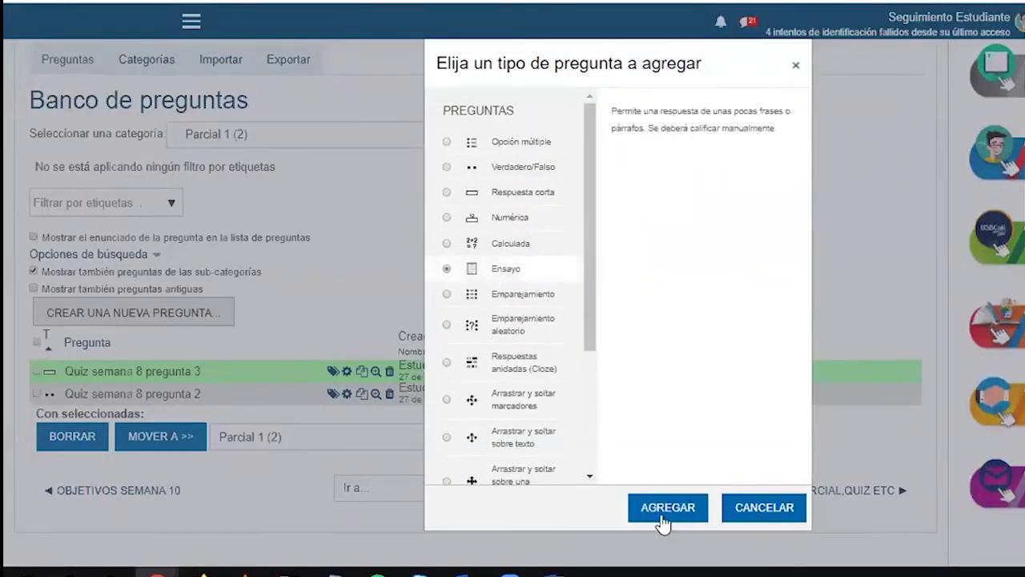
left_click(659, 512)
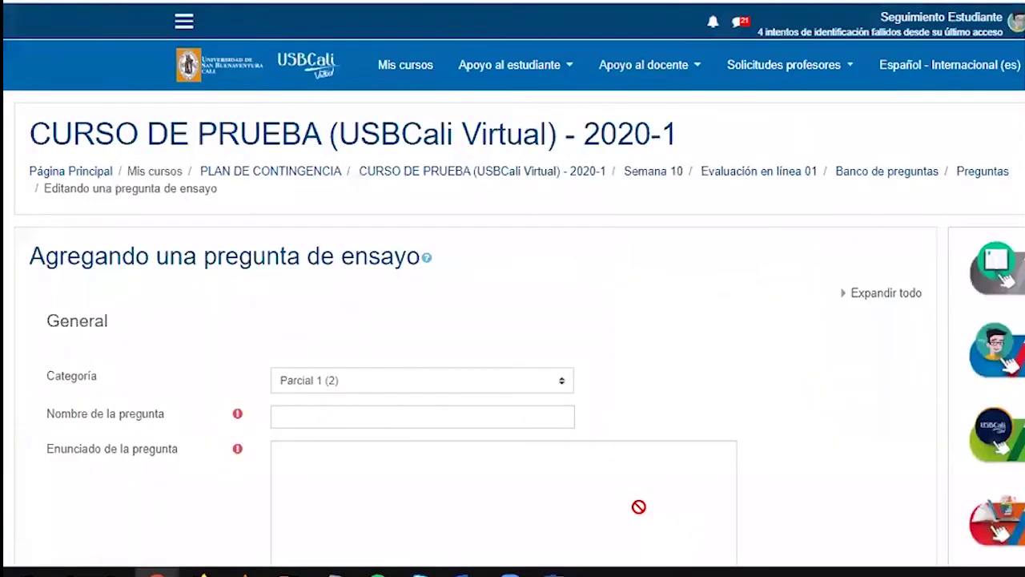
scroll(233, 393, "down", 2)
left_click(295, 232)
type("quiz semana 8 pregunta 4")
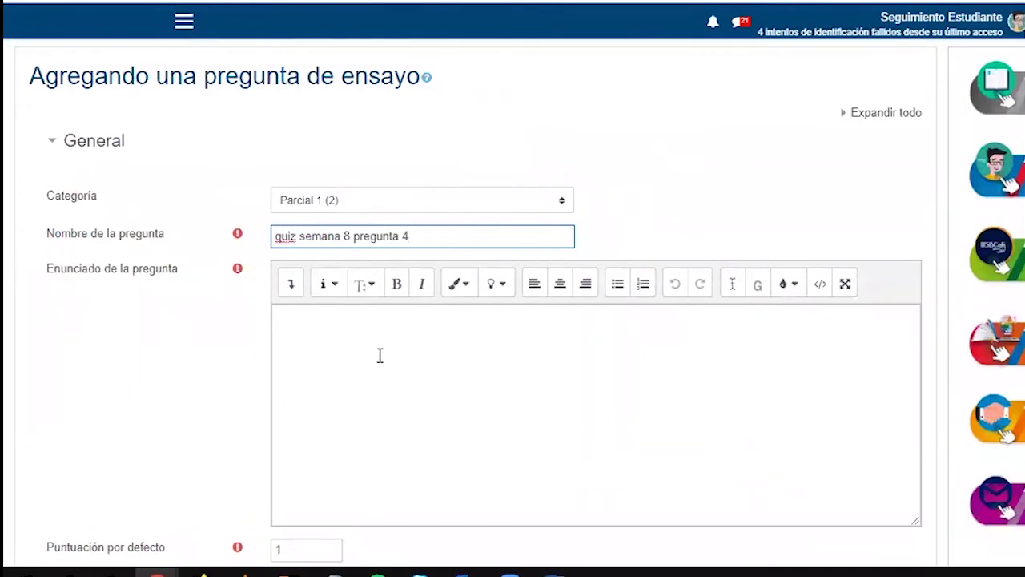
Enter the statement 'Explique como se crea un cuestionario en...' and save the essay question
left_click(380, 356)
type("Explique como se crea")
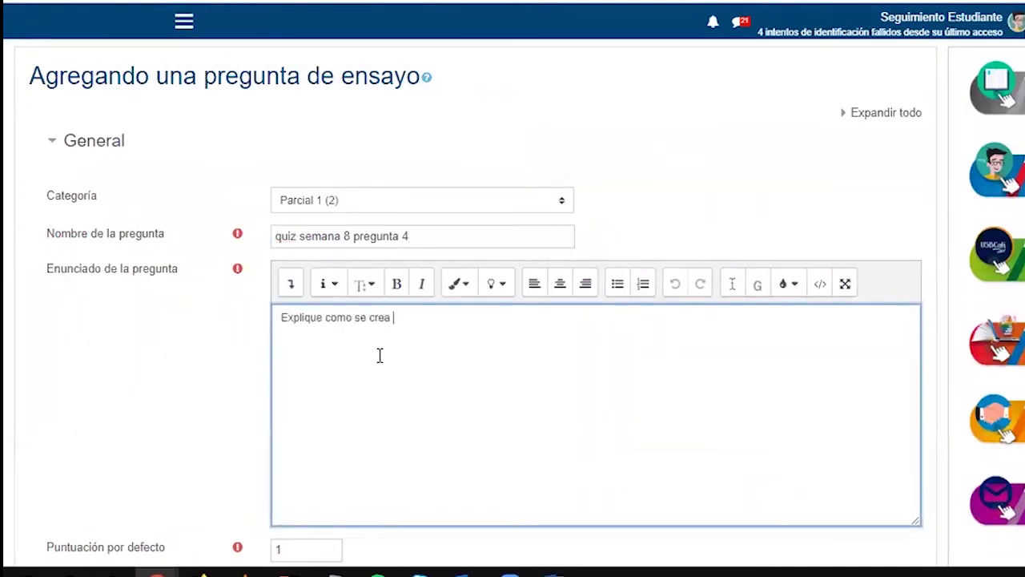
type(" un cuestionario en")
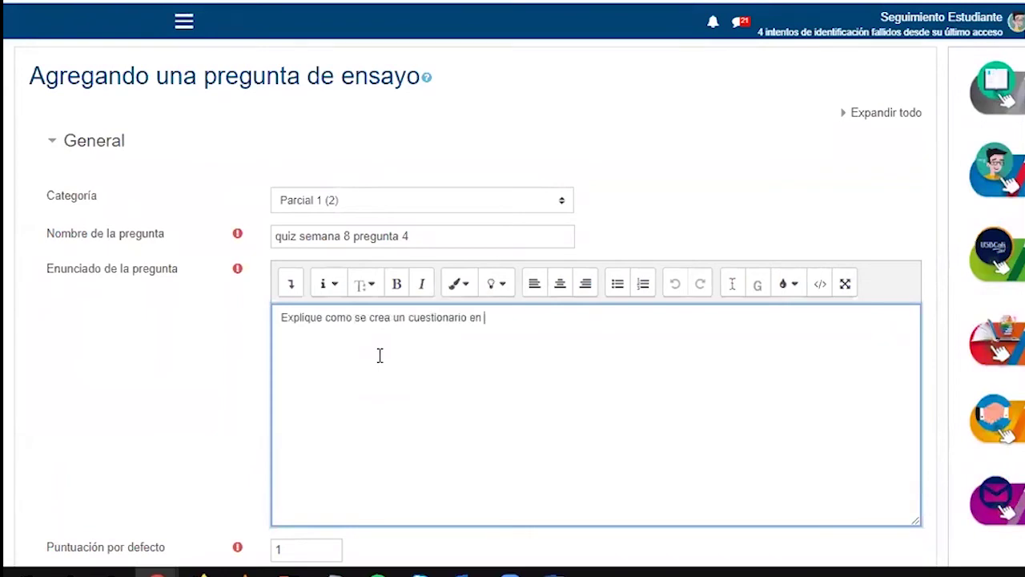
scroll(321, 336, "down", 7)
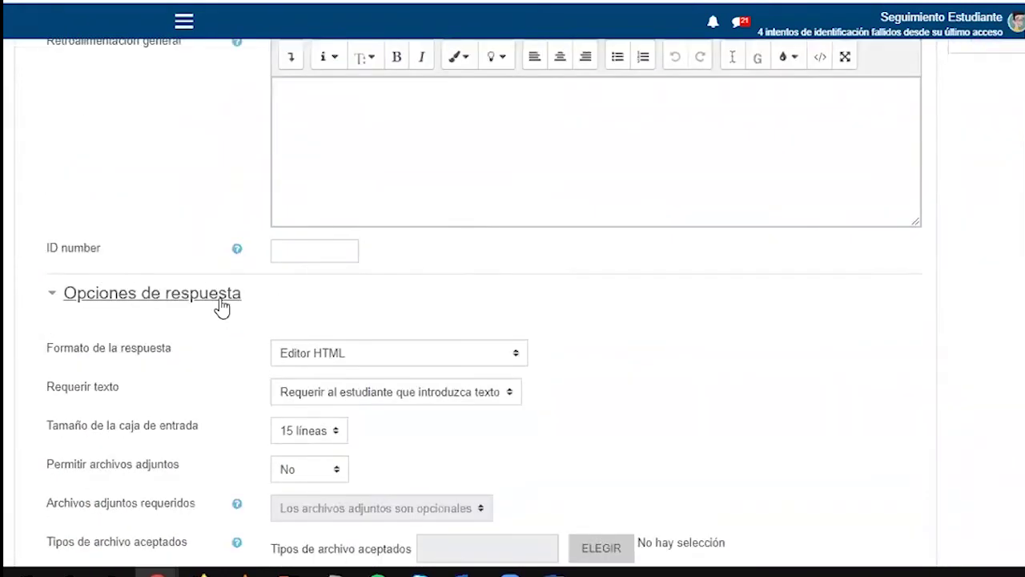
scroll(208, 273, "down", 1)
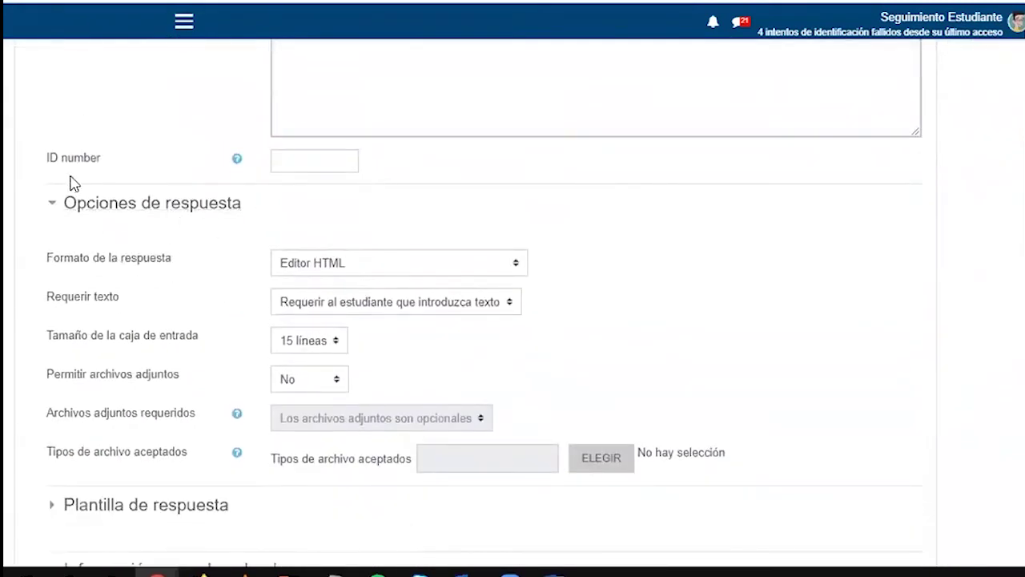
scroll(70, 181, "down", 1)
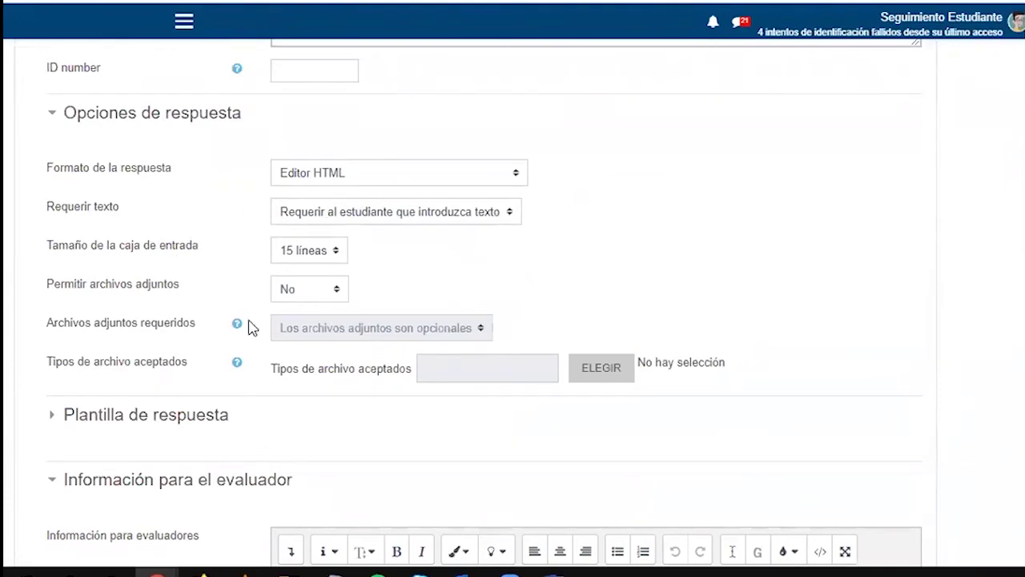
scroll(286, 384, "down", 3)
scroll(253, 409, "down", 2)
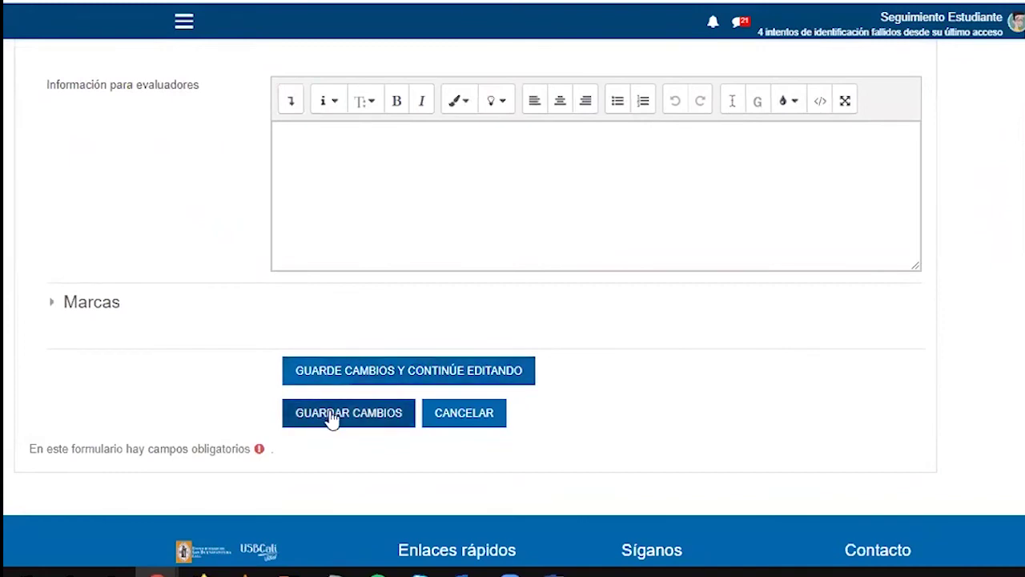
left_click(331, 418)
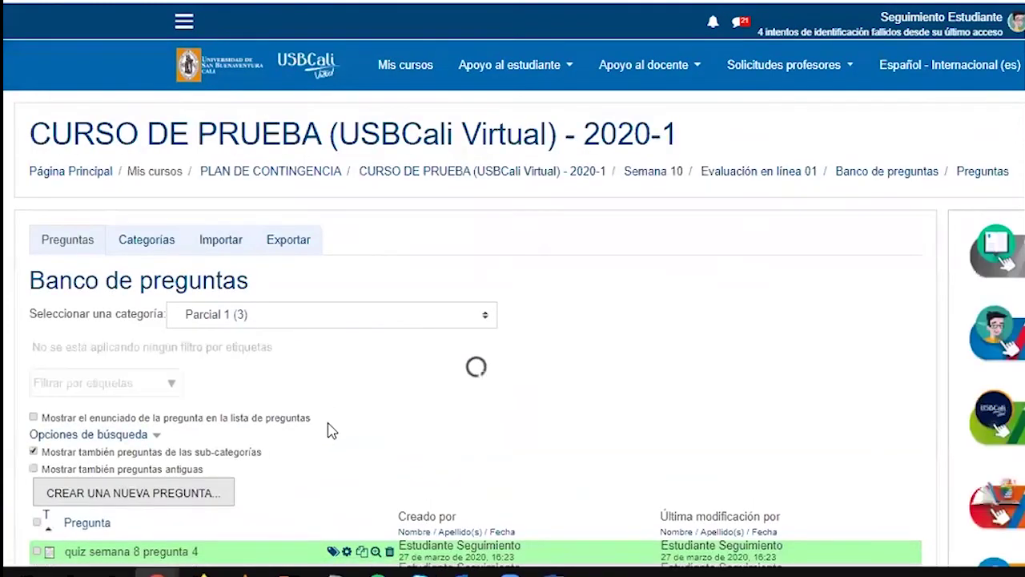
Compare question types and add an 'Arrastrar y soltar sobre texto' question
scroll(328, 424, "down", 5)
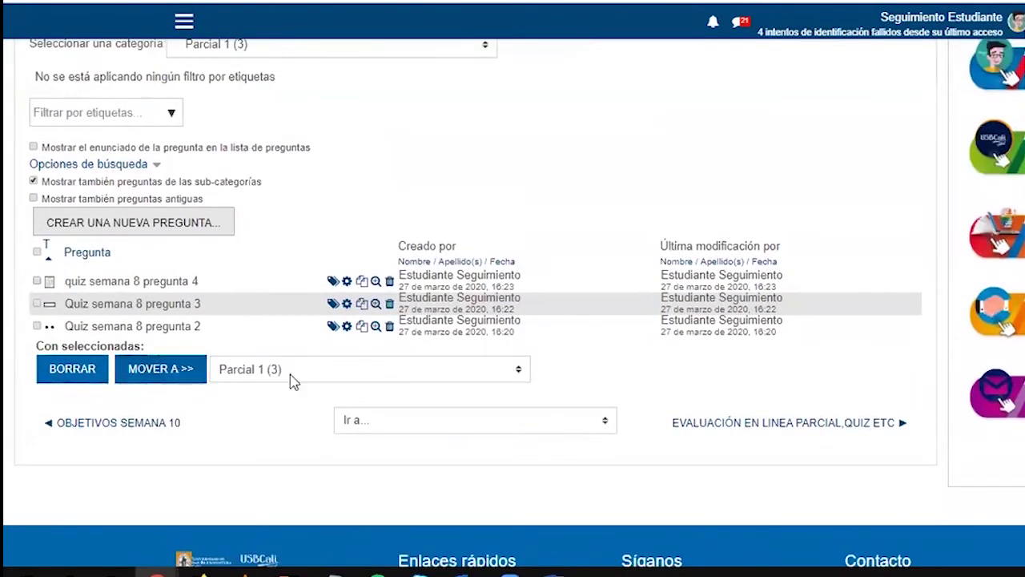
left_click(124, 222)
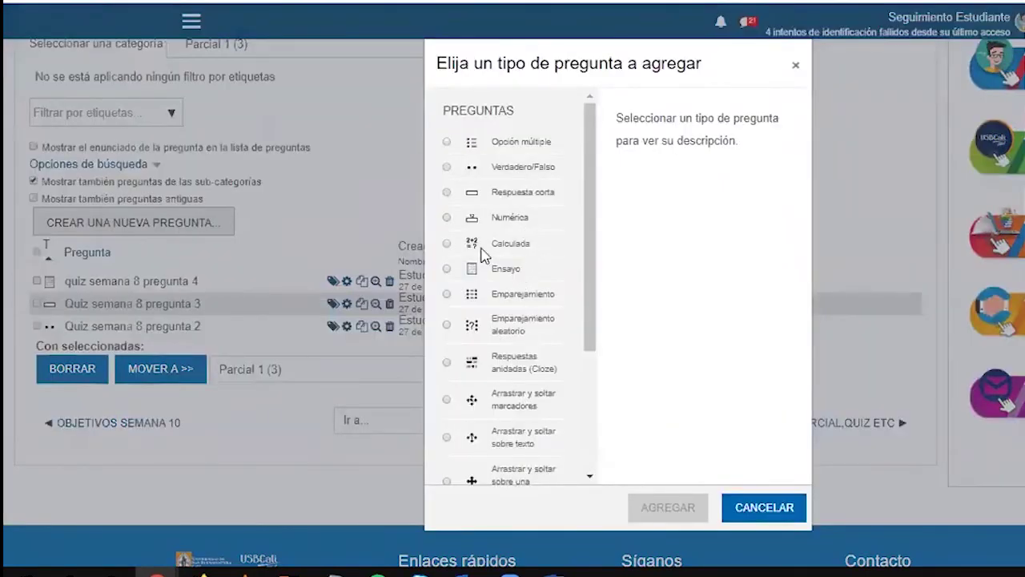
scroll(524, 345, "down", 1)
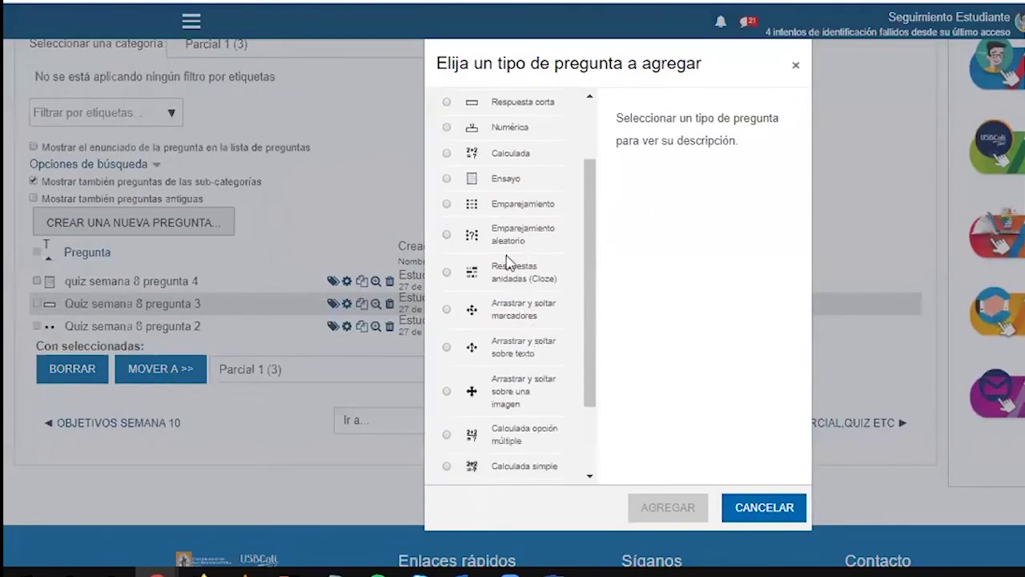
left_click(512, 210)
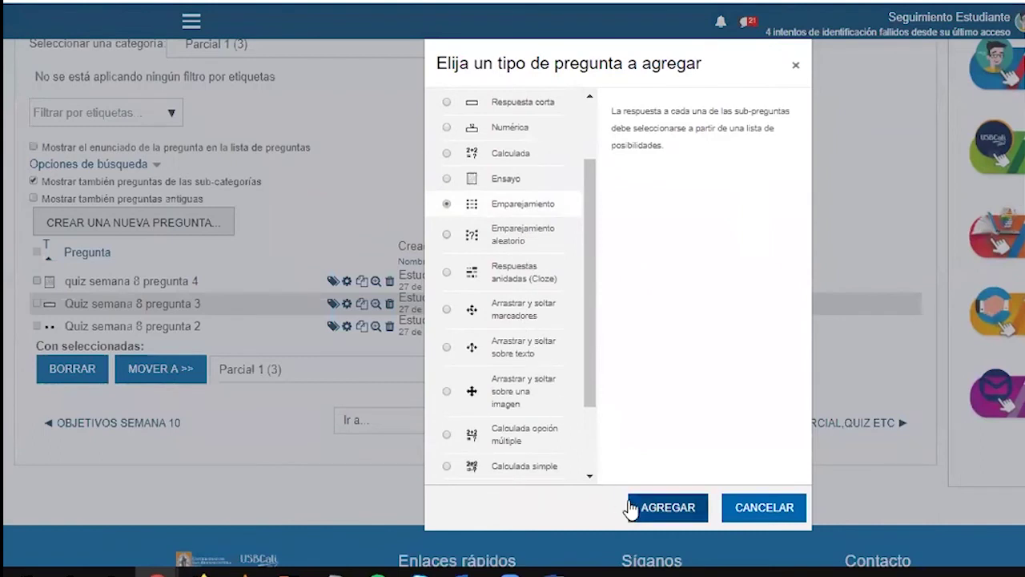
left_click(507, 321)
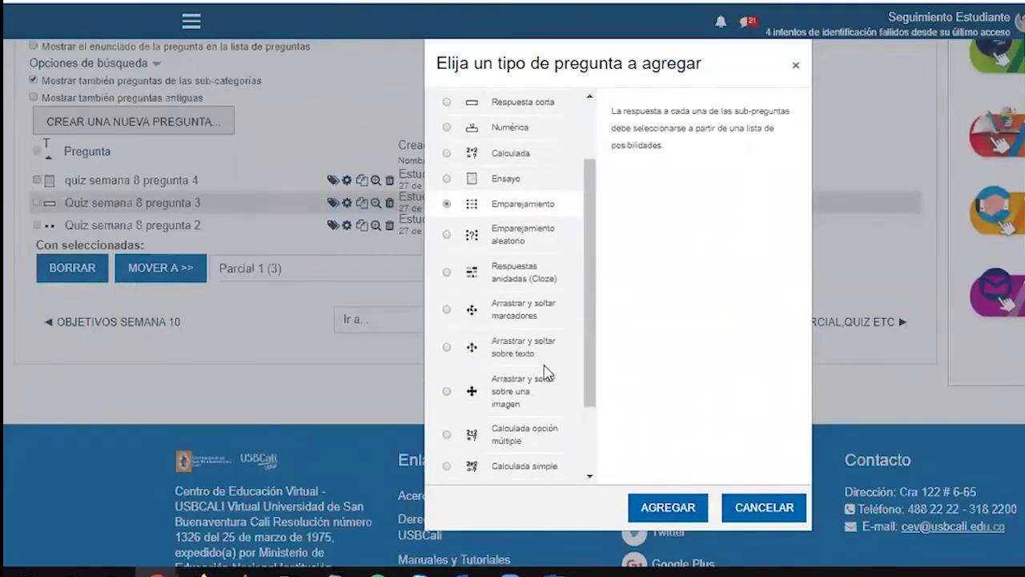
left_click(516, 353)
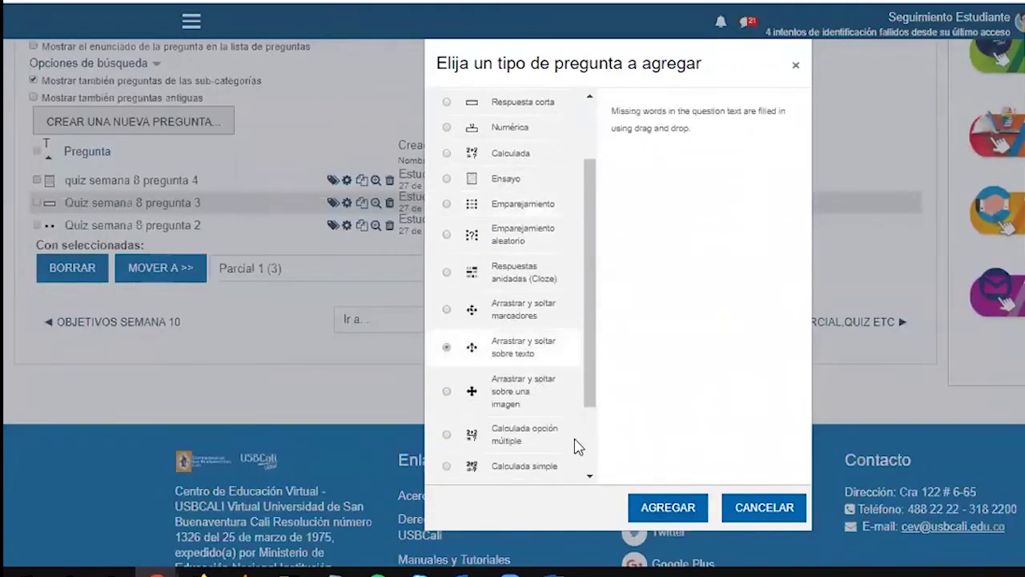
left_click(663, 506)
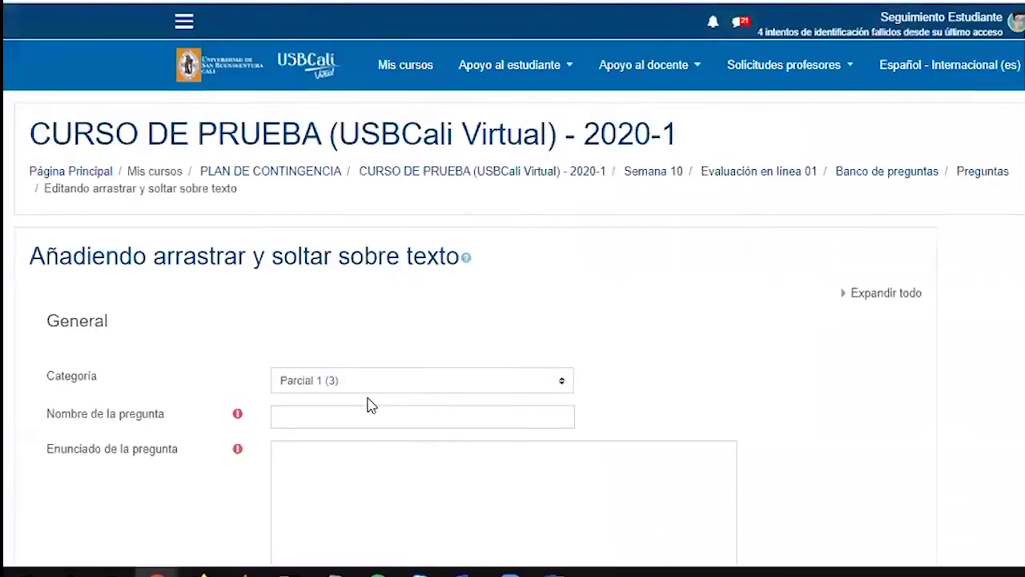
Name the drag-and-drop question 'quiz semana 8 pregunta 4'
scroll(419, 440, "down", 10)
scroll(419, 440, "down", 3)
scroll(418, 440, "up", 12)
left_click(292, 235)
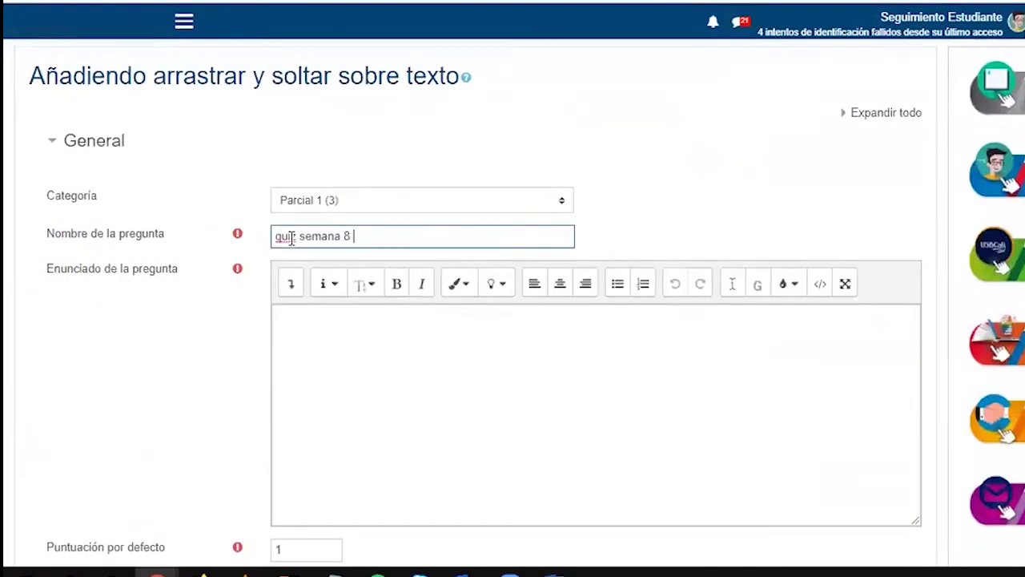
type("quiz semana 8 pregunta 4")
Paste the copied Wikipedia 'Texto' passage into the question statement
left_click(387, 342)
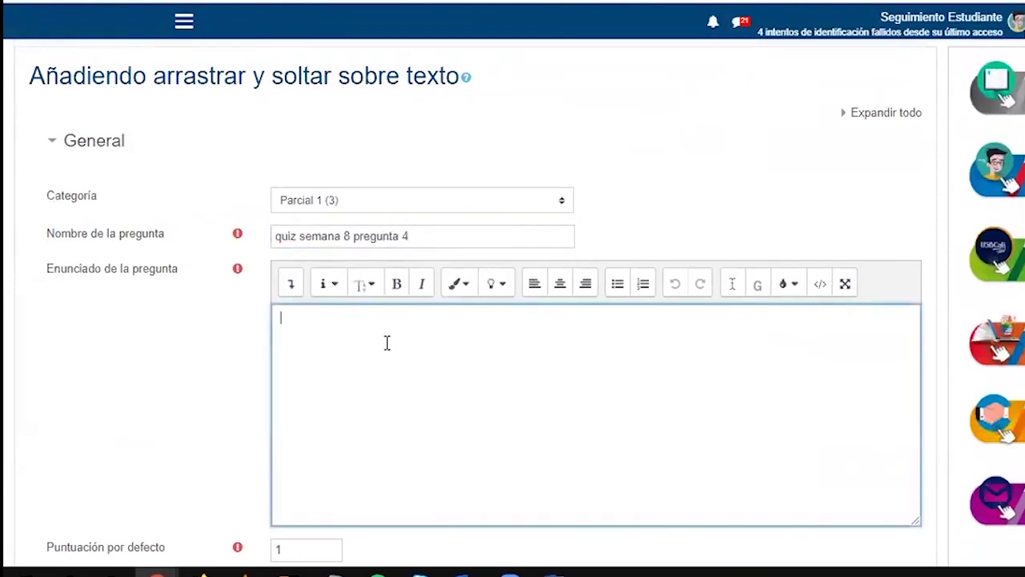
scroll(372, 333, "down", 3)
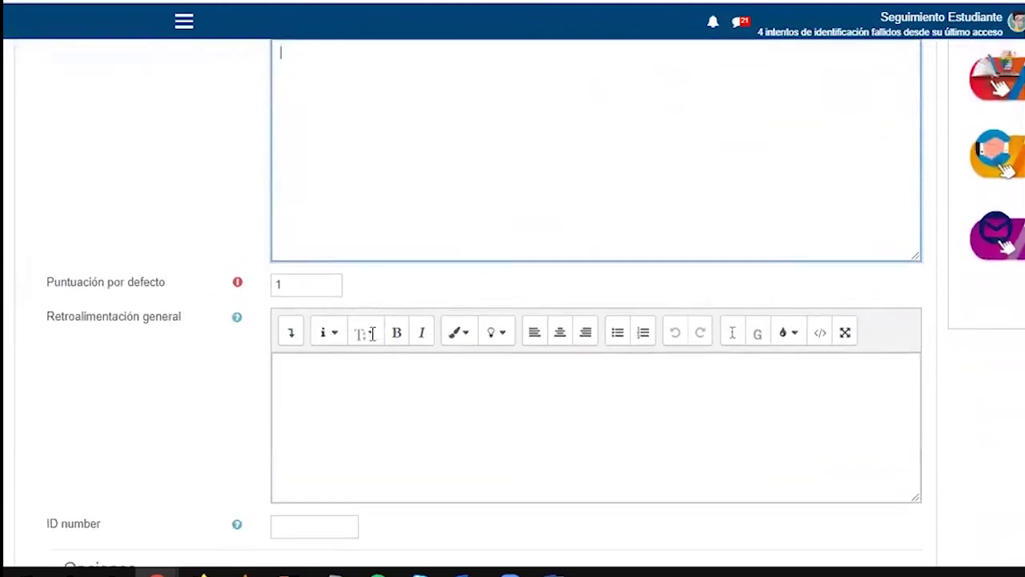
scroll(373, 333, "up", 2)
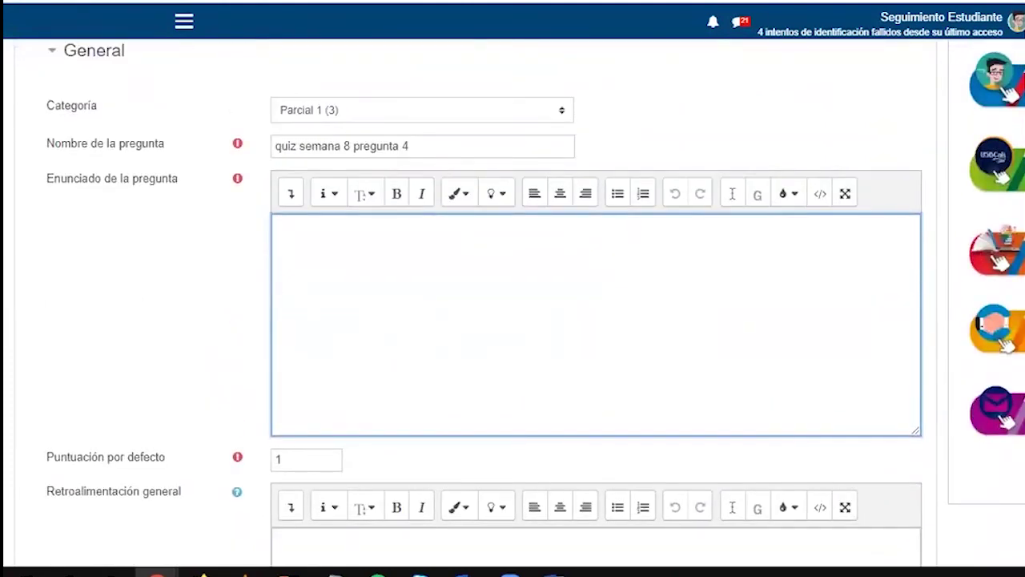
scroll(466, 368, "down", 8)
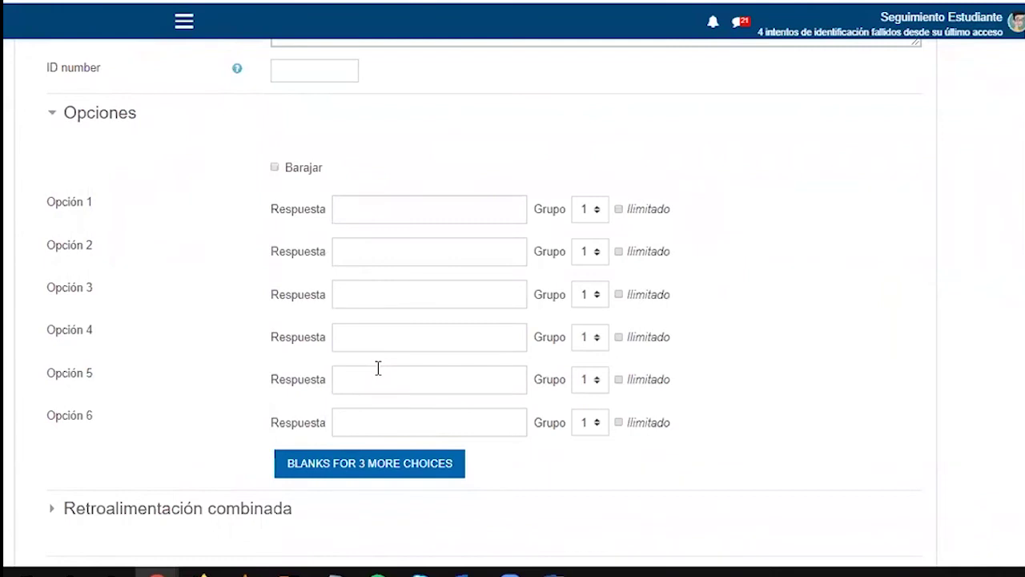
scroll(378, 368, "up", 8)
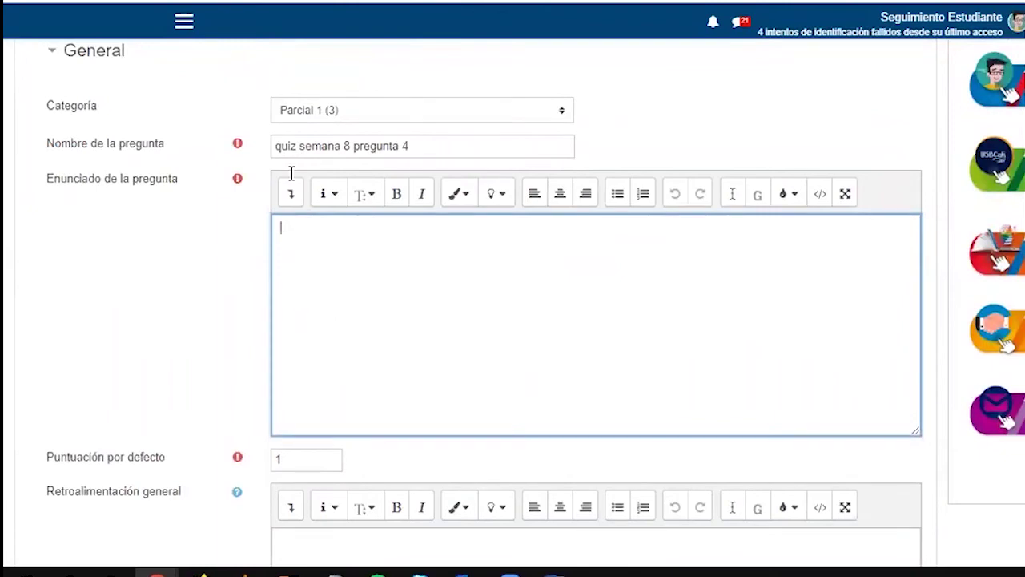
left_click(400, 3)
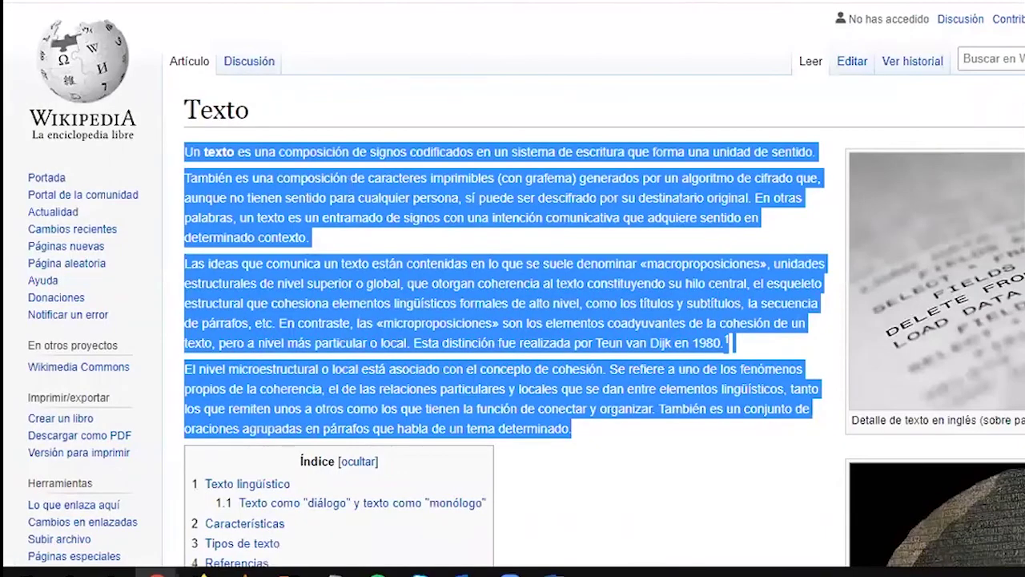
left_click(320, 2)
type("Un texto es una composición de signos codificados en un sistema de escritura que forma una unidad de sentido. También es una composición de caracteres imprimibles (con grafema) generados por un algoritmo de cifrado que, aunque no tienen sentido para cualquier persona, sí puede ser descifrado por su destinatario original. En otras palabras, un texto es un entramado de signos con una intención comunicativa que adquiere sentido en determinado contexto. Las ideas que comunica un texto están contenidas en lo que se suele denominar «macroproposiciones», unidades estructurales de nivel superior o global, que otorgan coherencia al texto constituyendo su hilo central, el esqueleto estructural que cohesiona elementos lingüísticos formales de alto nivel, como los títulos y subtítulos, la secuencia de párrafos, etc. En contraste, las «microproposiciones» son los elementos coadyuvantes de la cohesión de un texto, pero a nivel más particular o local. Esta distinción fue realizada por Teun van Dijk en 1980.1 El nivel microestructural o local está asociado con el concepto de cohesión. Se refiere a uno de los fenómenos propios de la coherencia, el de las relaciones particulares y locales que se dan entre elementos lingüísticos, tanto los que remiten unos a otros como los que tienen la función de conectar y organizar. También es un conjunto de oraciones agrupadas en párrafos que habla de un tema determinado.")
scroll(157, 371, "down", 10)
scroll(157, 371, "down", 5)
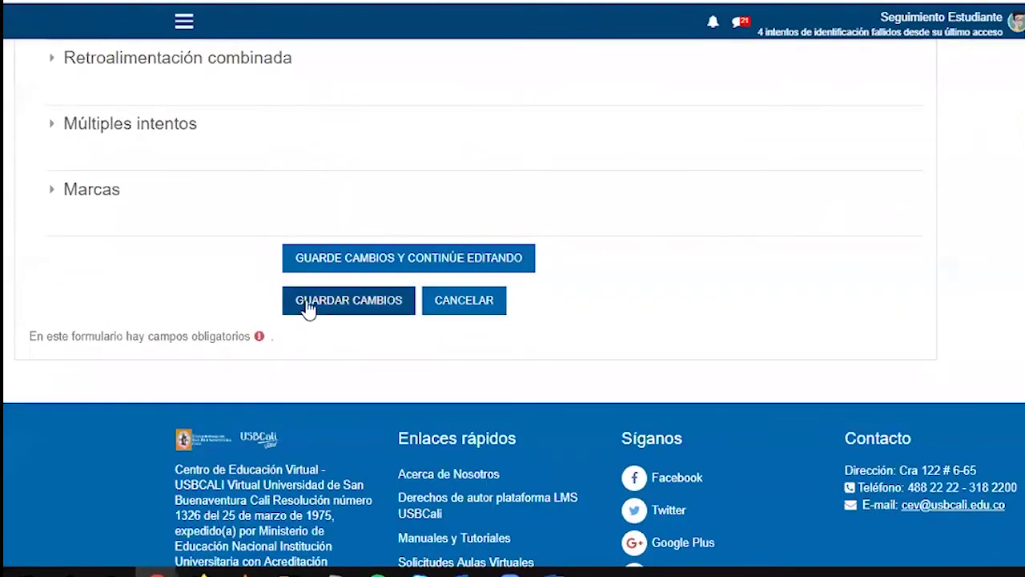
Attempt to save, hit the [[1]] placeholder error, then paste and remove [[1]] in the general feedback
left_click(308, 308)
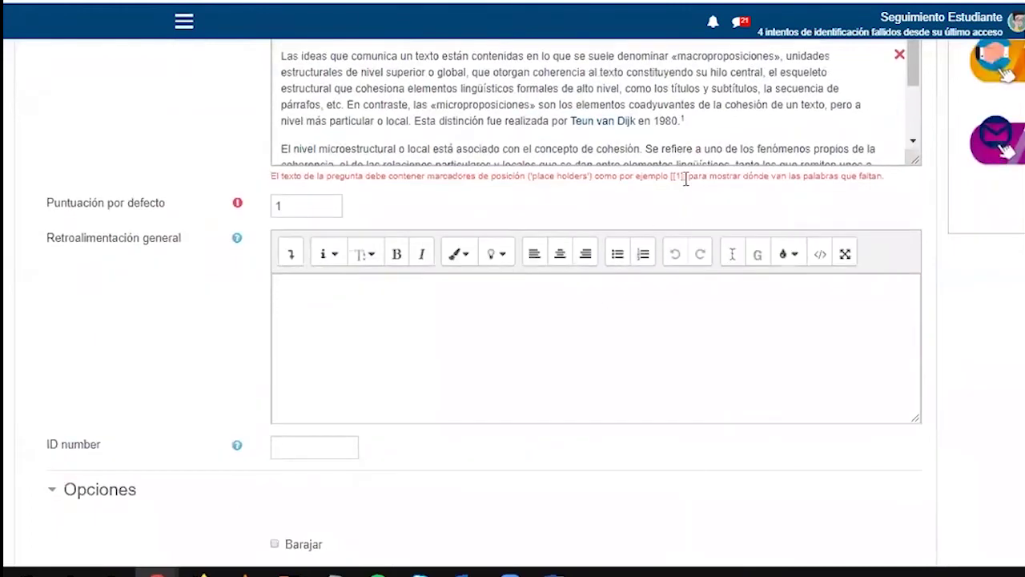
left_click_drag(684, 176, 674, 177)
key("ctrl+c")
left_click(468, 341)
key("ctrl+v")
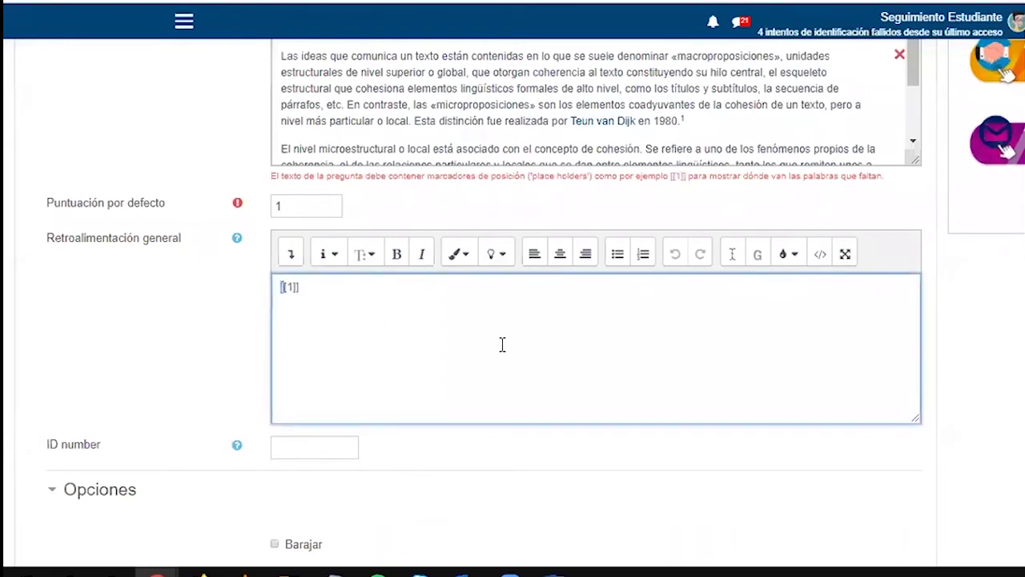
key("BackSpace")
scroll(460, 366, "up", 4)
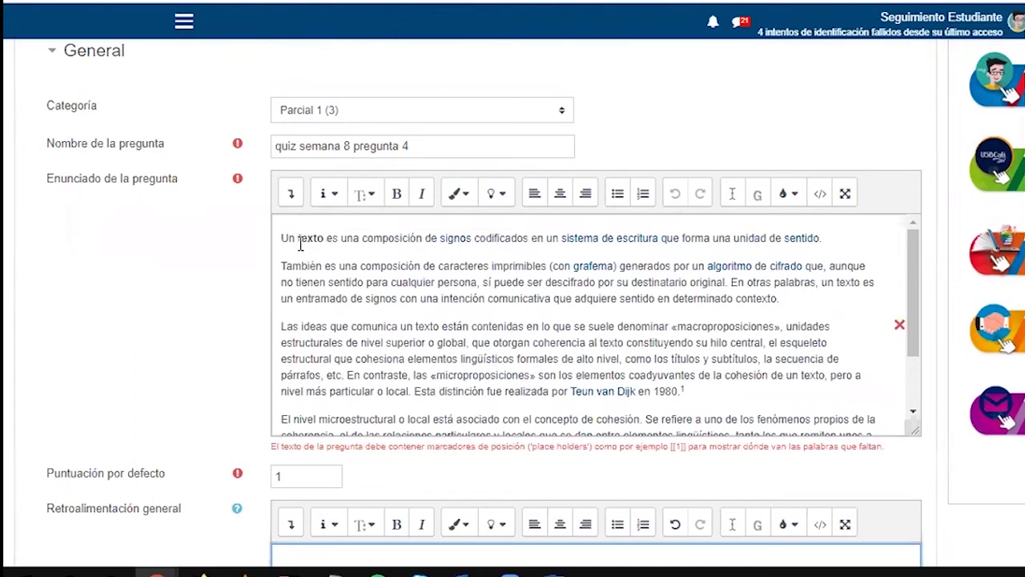
Replace 'texto' in the question text with blank [[1]] and make texto the first answer choice
left_click(296, 239)
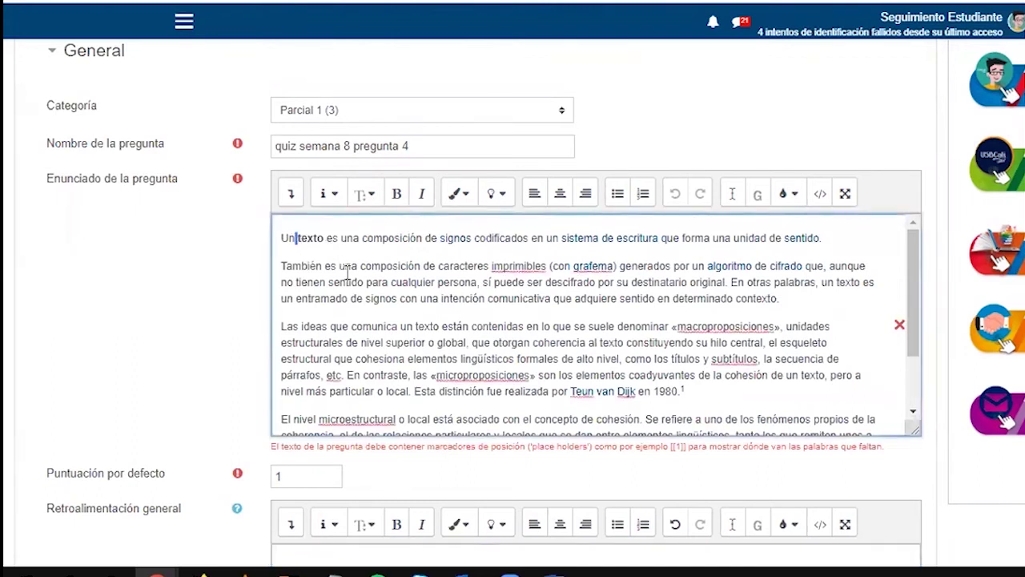
type("[[1]]")
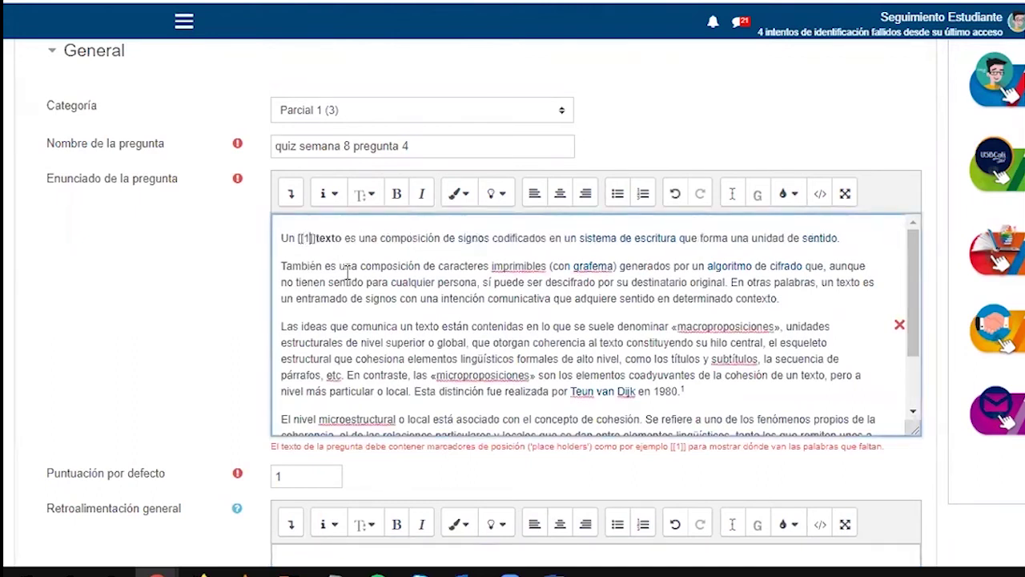
key("shift+Right")
key("shift+Right")
key("shift+Right")
key("shift+Right")
key("shift+Right")
key("ctrl+x")
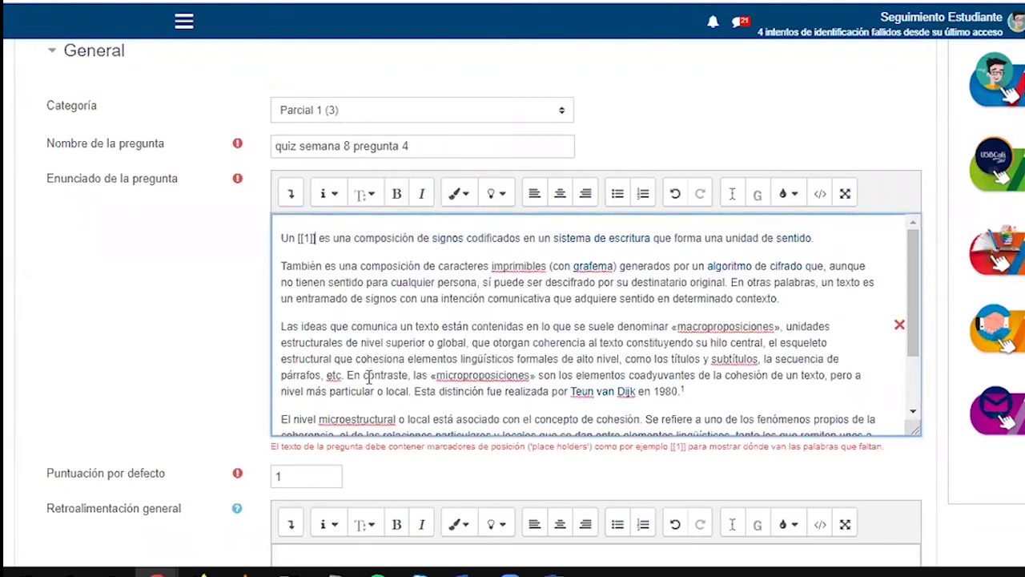
scroll(353, 376, "down", 1)
scroll(349, 390, "down", 7)
left_click(354, 317)
key("ctrl+v")
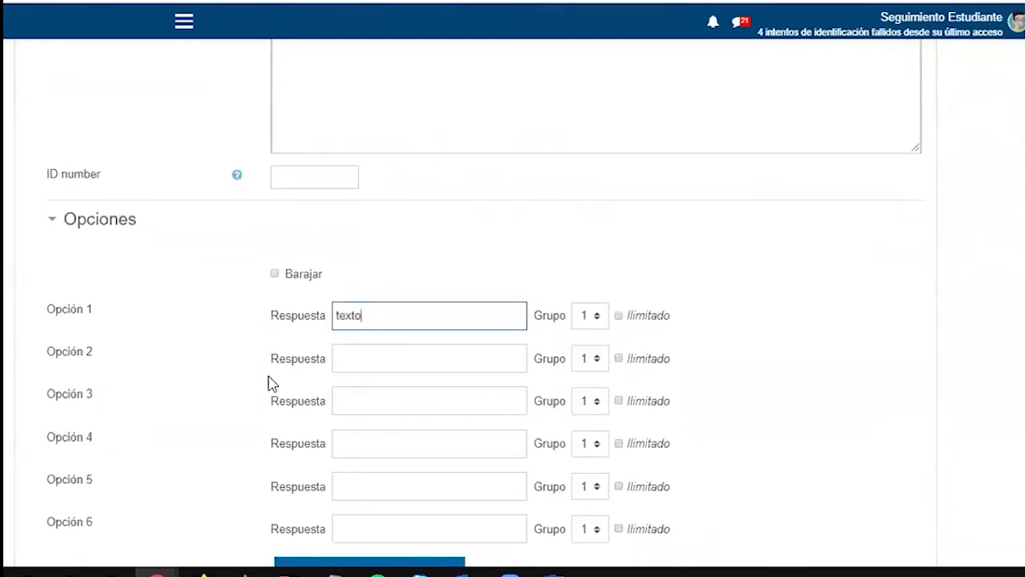
scroll(286, 355, "up", 3)
scroll(286, 355, "up", 3)
scroll(330, 264, "up", 2)
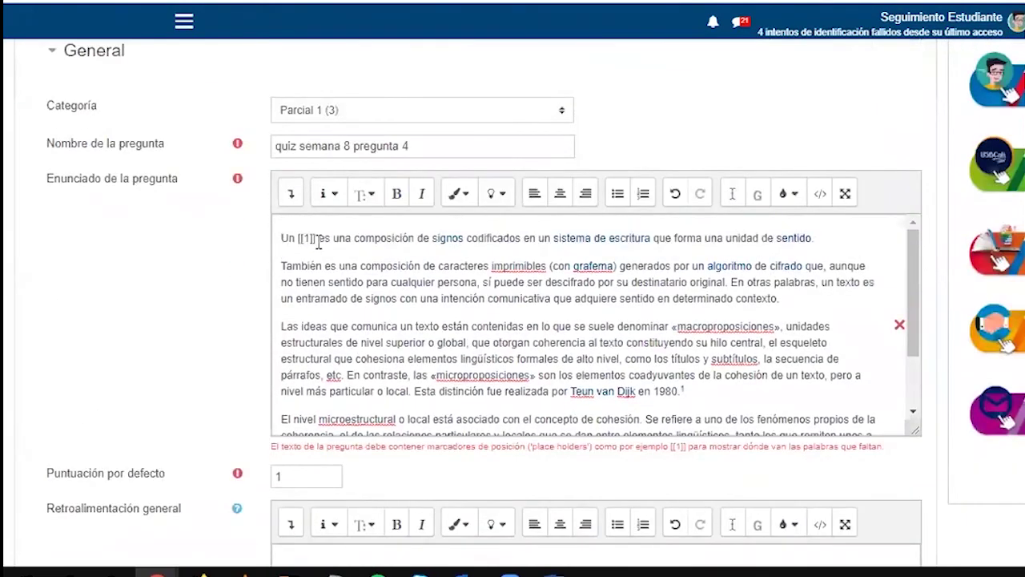
Replace 'forma' with blank [[2]] and paste forma into Opción 2
key("shift+Left")
key("shift+Left")
key("shift+Left")
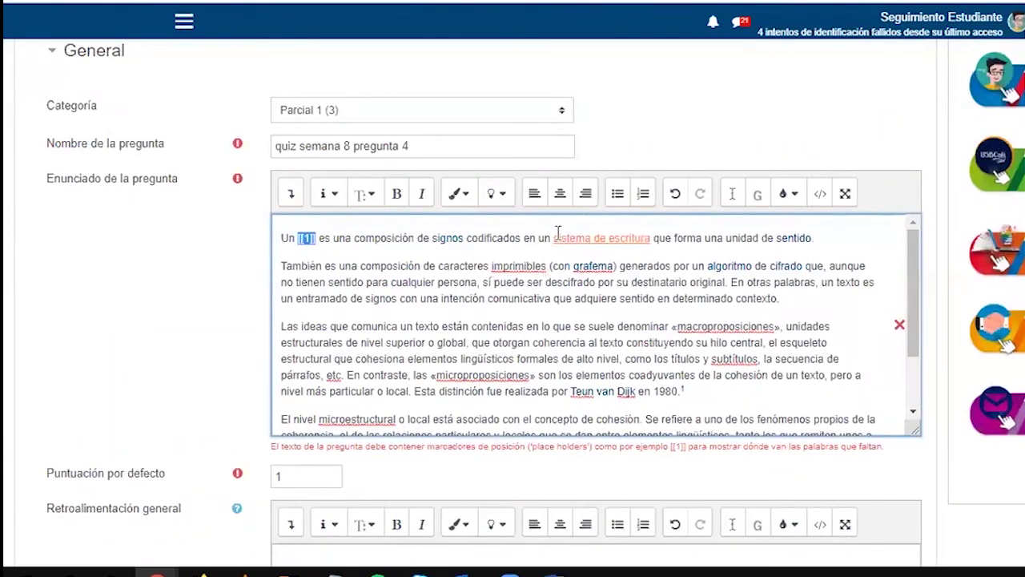
left_click(675, 238)
key("ctrl+v")
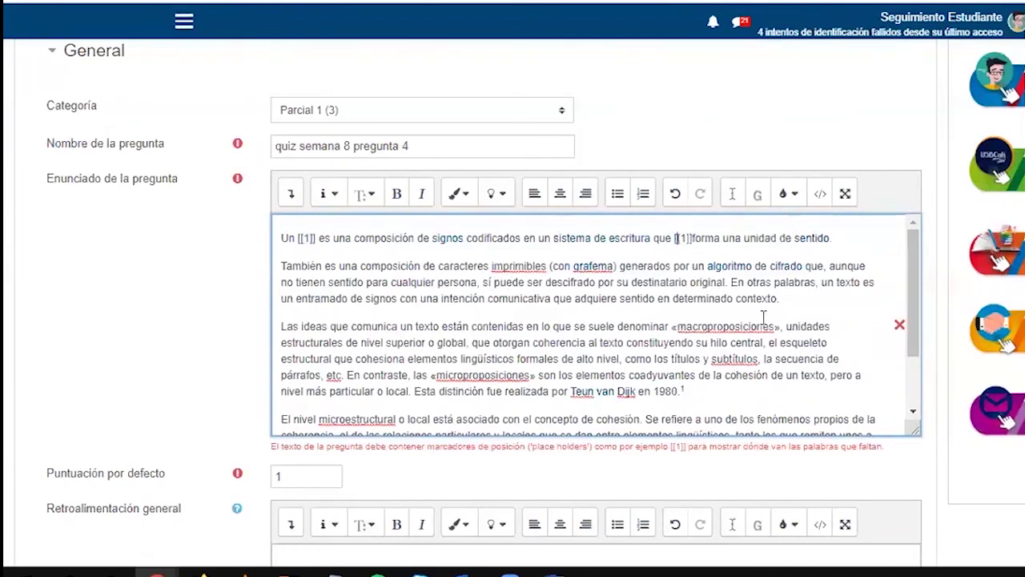
key("BackSpace")
type("2")
key("shift+Right")
key("shift+Right")
key("shift+Right")
key("ctrl+x")
scroll(295, 393, "down", 2)
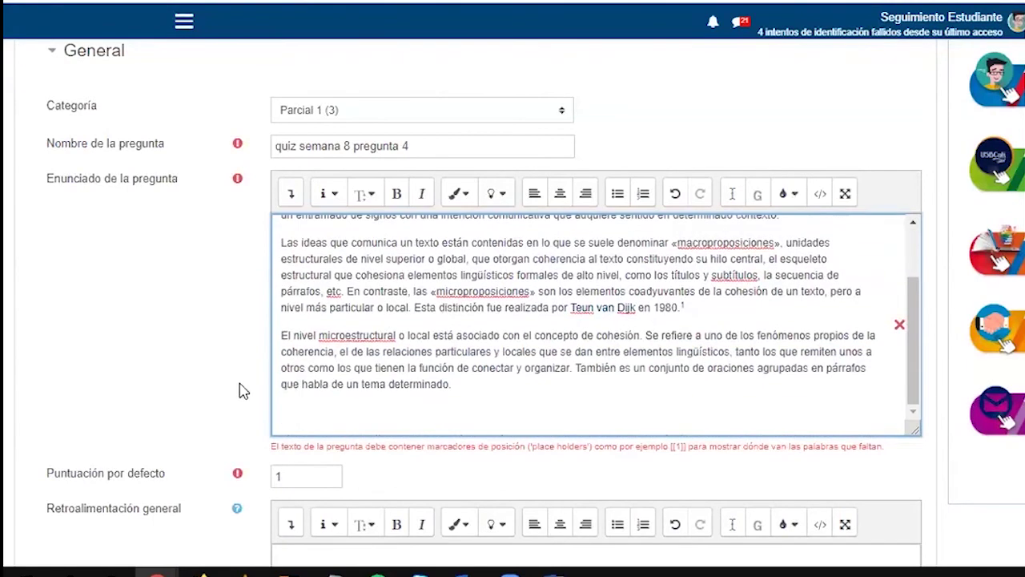
scroll(247, 384, "down", 5)
scroll(270, 377, "down", 2)
left_click(384, 358)
key("ctrl+v")
scroll(418, 403, "up", 10)
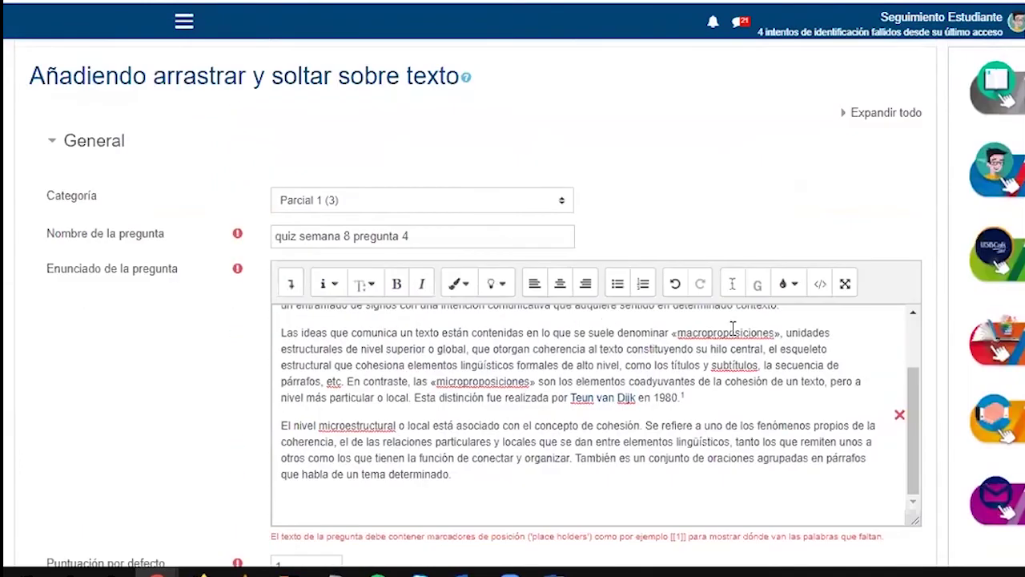
scroll(706, 364, "up", 3)
Replace 'macroproposiciones' with blank [[3]], add it as Opción 3, then save and preview the question
left_click(690, 327)
key("shift+Left")
key("shift+Left")
key("shift+Left")
key("shift+Left")
key("shift+Left")
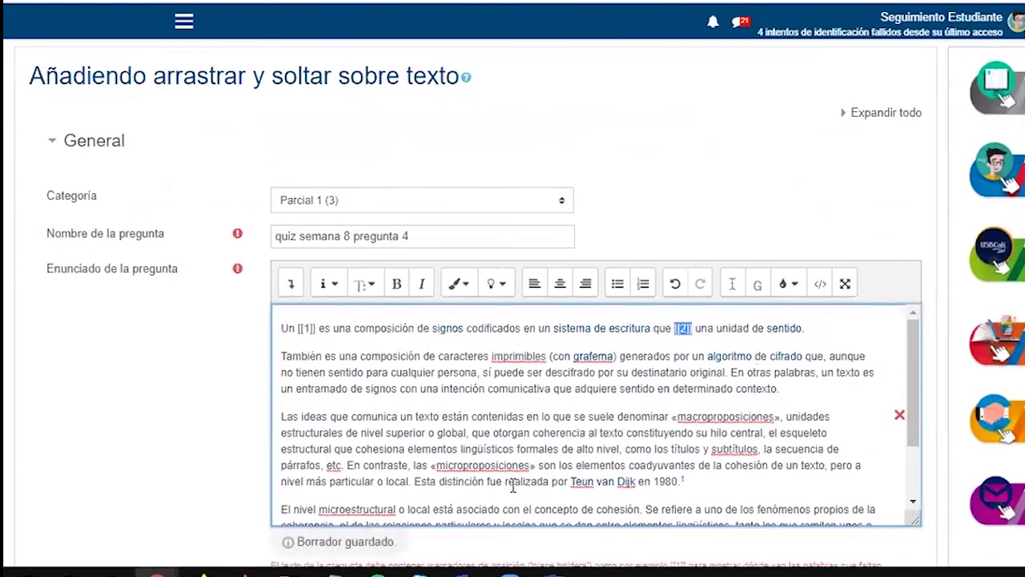
left_click(677, 417)
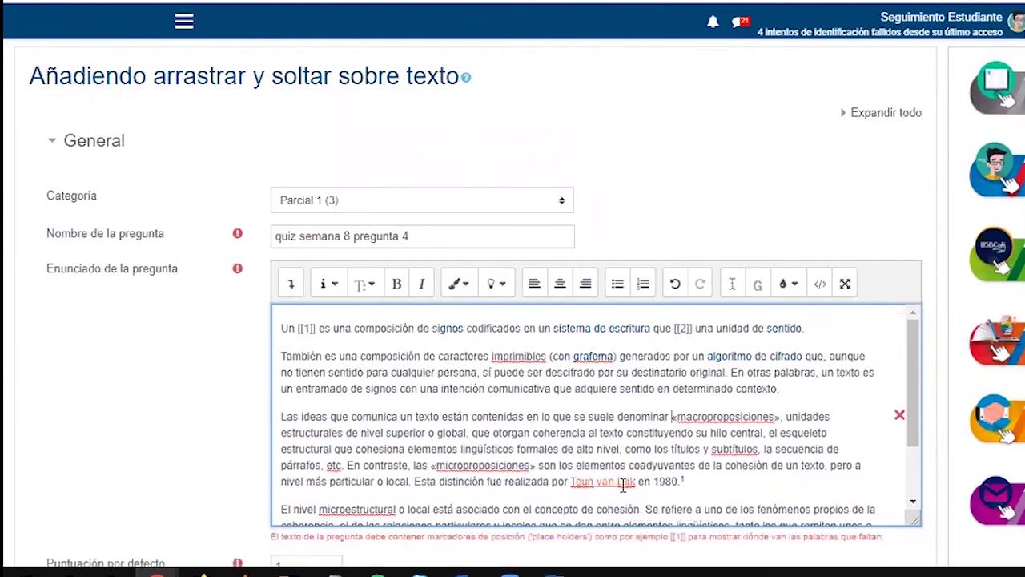
key("ctrl+v")
key("Delete")
type("3")
key("Delete")
key("shift+Right")
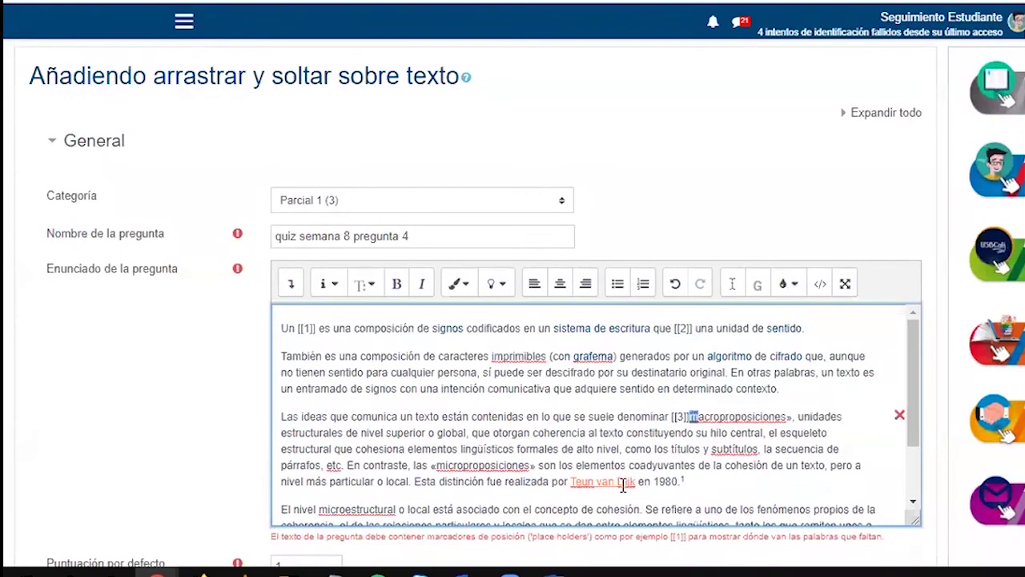
key("shift+Right")
key("shift+Right")
key("shift+Right")
key("shift+Right")
key("shift+Right")
key("shift+Right")
key("shift+Right")
key("shift+Right")
key("shift+Right")
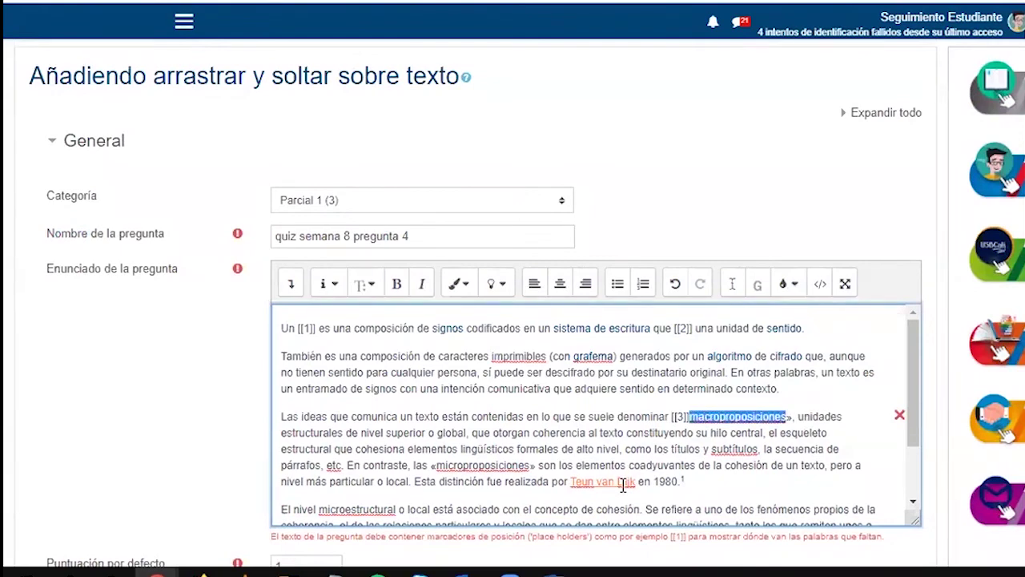
key("Delete")
key("Delete")
scroll(623, 485, "down", 2)
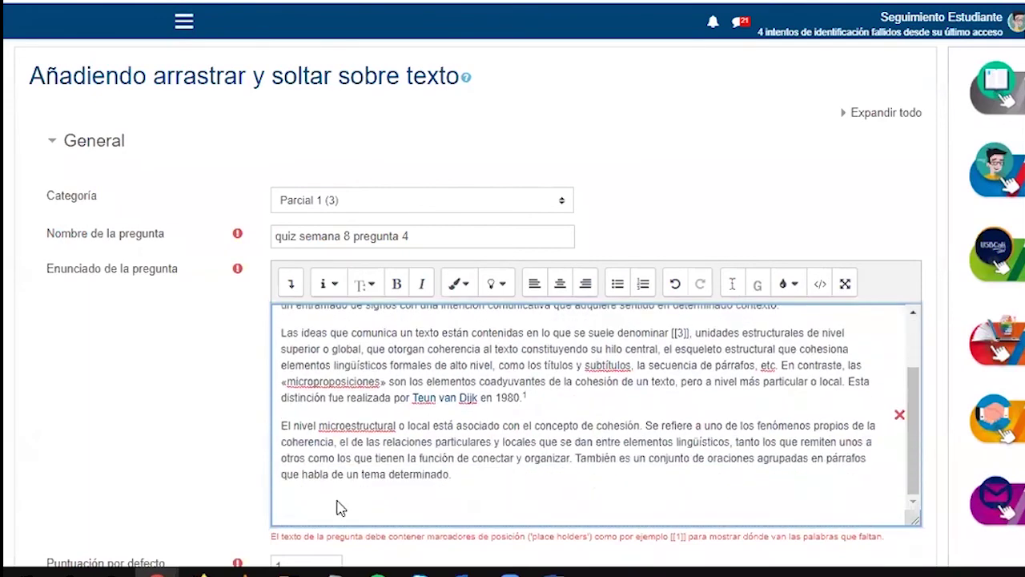
scroll(201, 470, "down", 10)
scroll(336, 320, "up", 2)
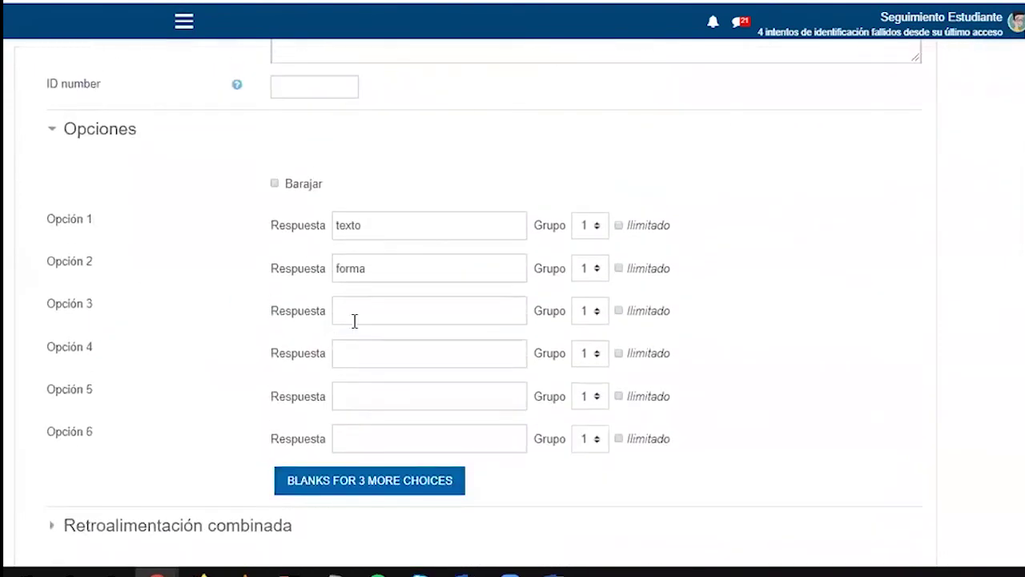
left_click(372, 311)
key("ctrl+v")
scroll(213, 419, "up", 1)
scroll(213, 423, "down", 5)
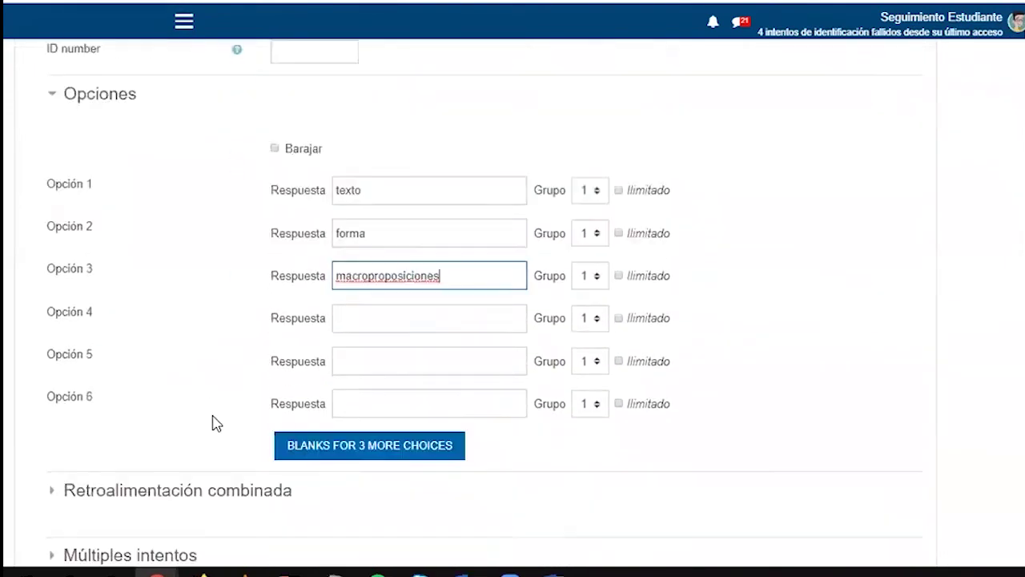
left_click(342, 415)
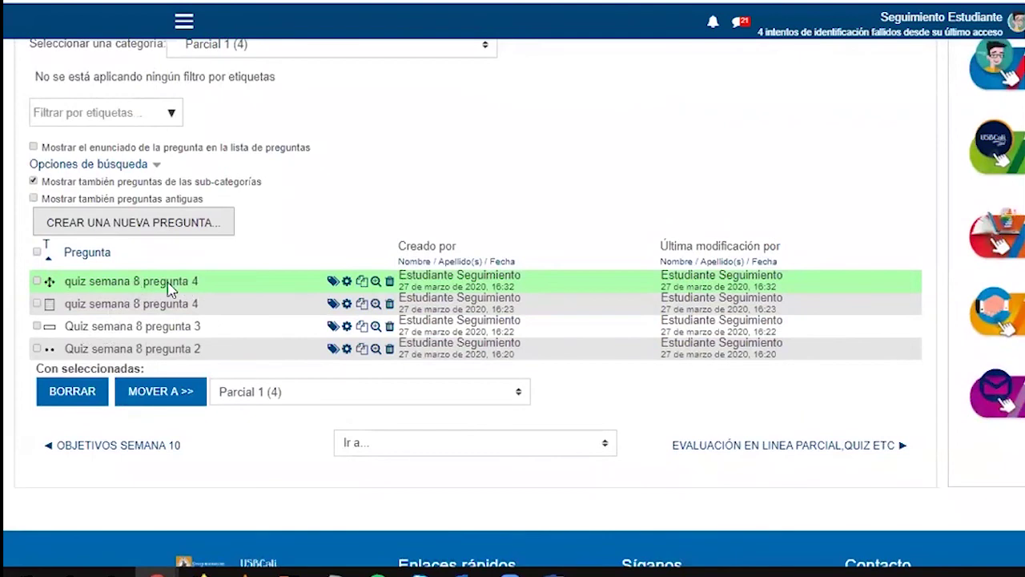
left_click(376, 285)
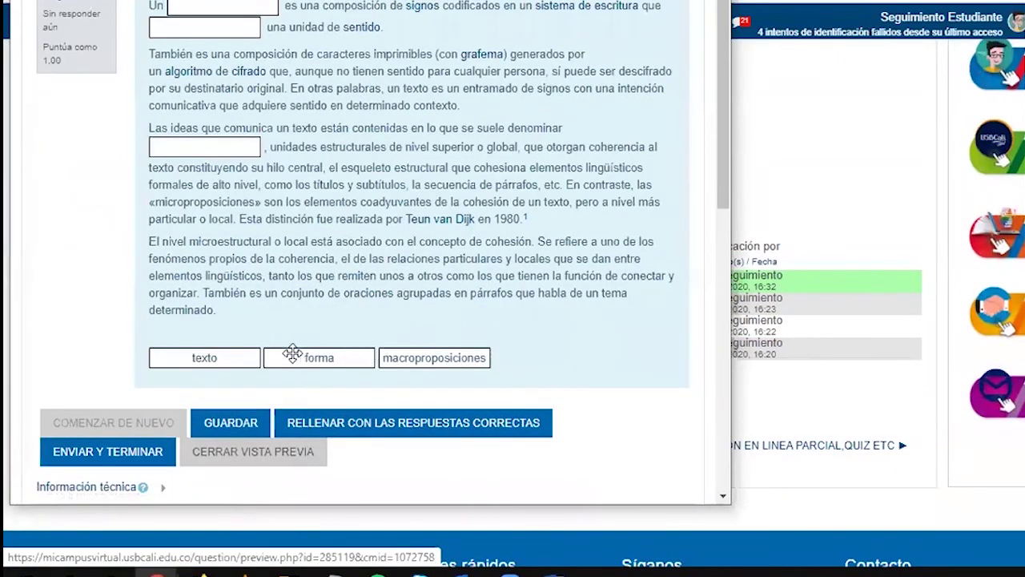
In the preview, drop macroproposiciones, texto and forma into the blanks, then close the preview
left_click_drag(405, 359, 206, 28)
left_click_drag(204, 357, 223, 8)
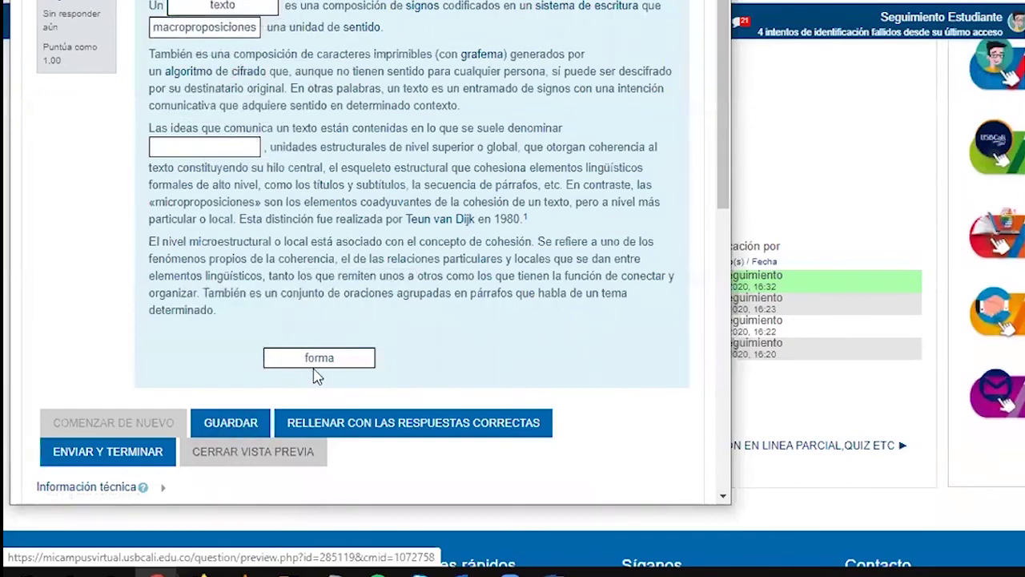
mouse_move(322, 353)
left_mouse_down()
mouse_move(319, 337)
mouse_move(312, 356)
left_mouse_up()
left_click(712, 2)
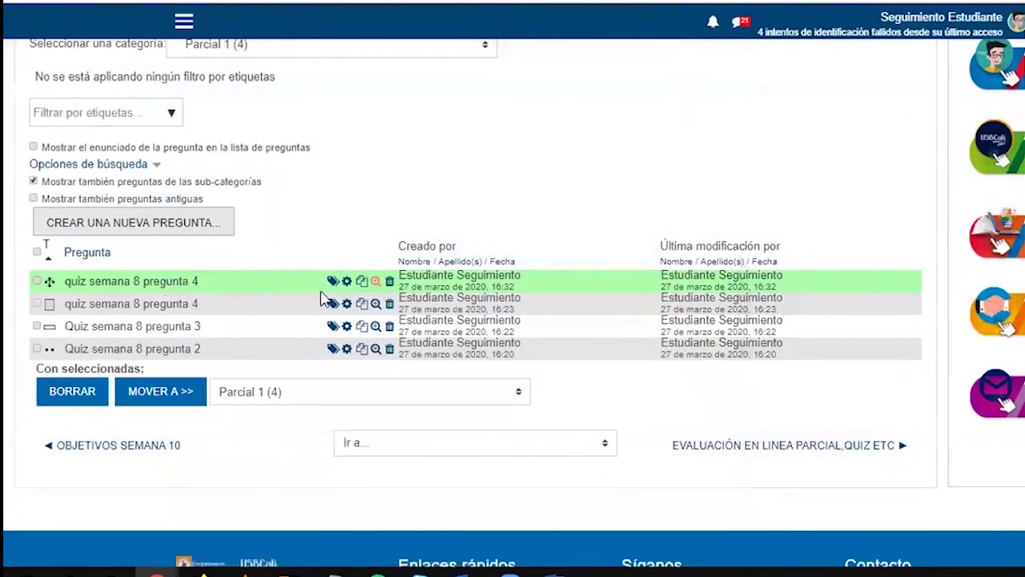
Reopen quiz semana 8 pregunta 4 for editing and add 'particulares' as Opción 4
left_click(347, 280)
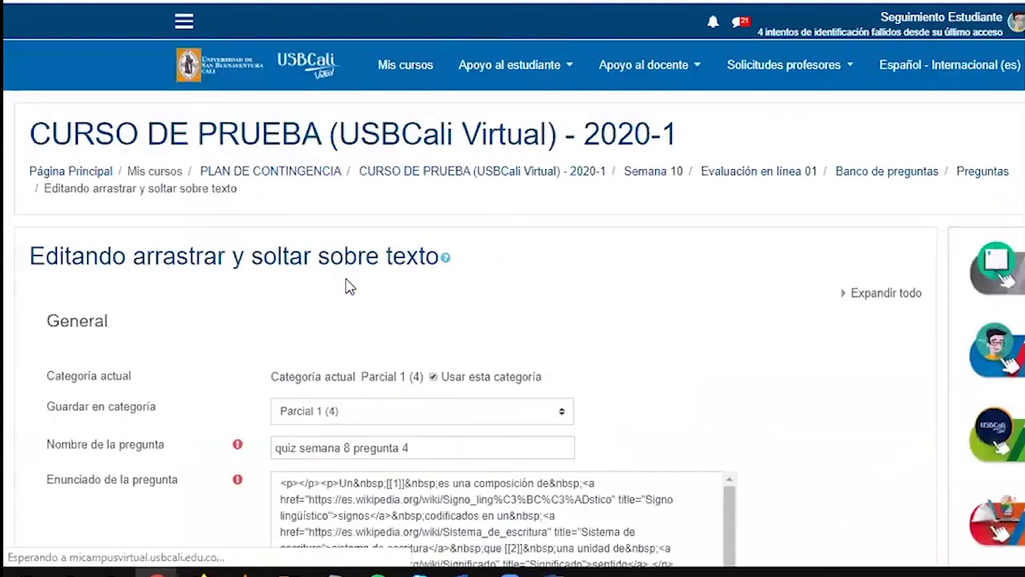
scroll(484, 292, "down", 5)
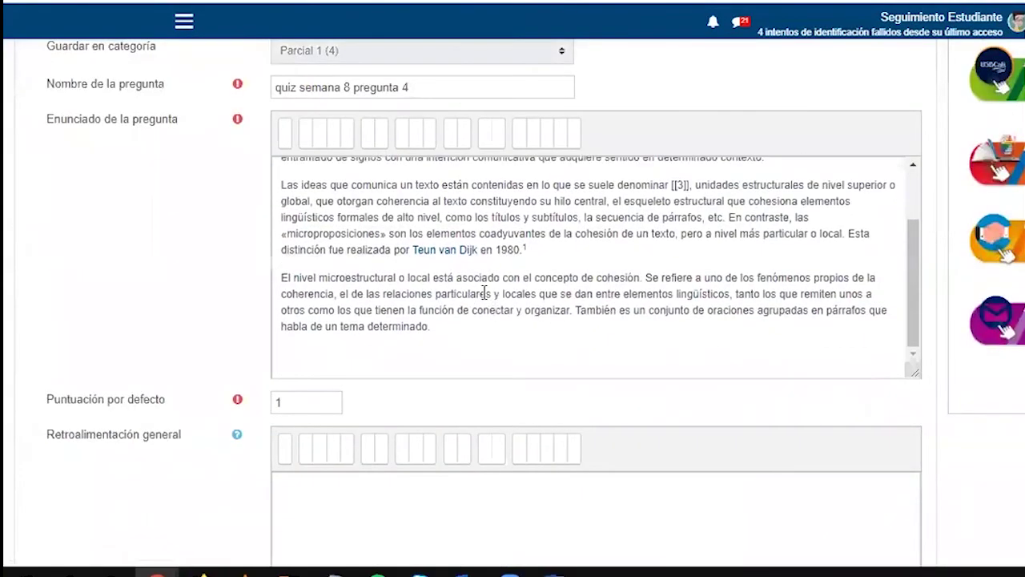
left_click_drag(436, 290, 492, 280)
key("ctrl+c")
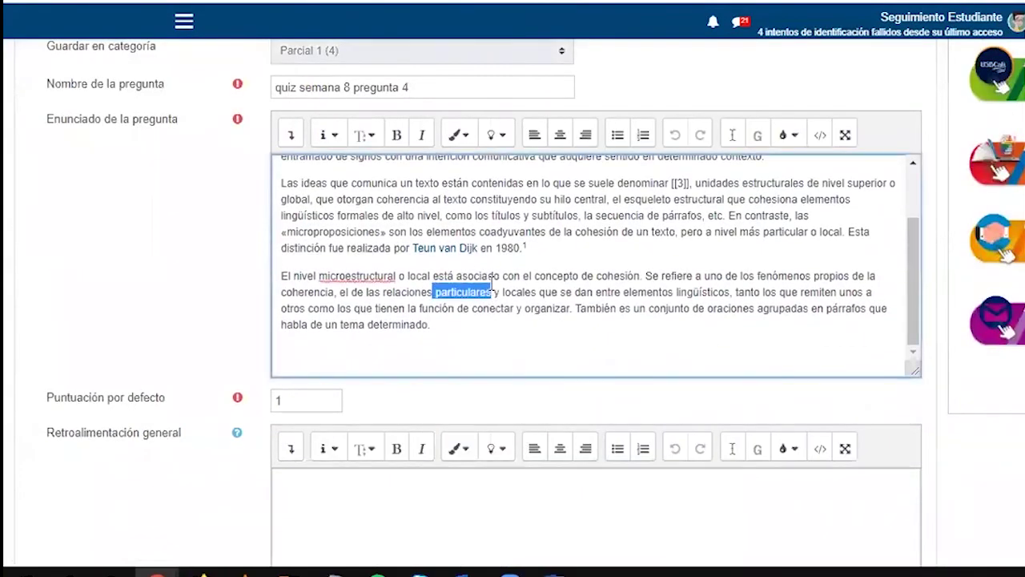
scroll(425, 455, "down", 10)
scroll(304, 447, "up", 1)
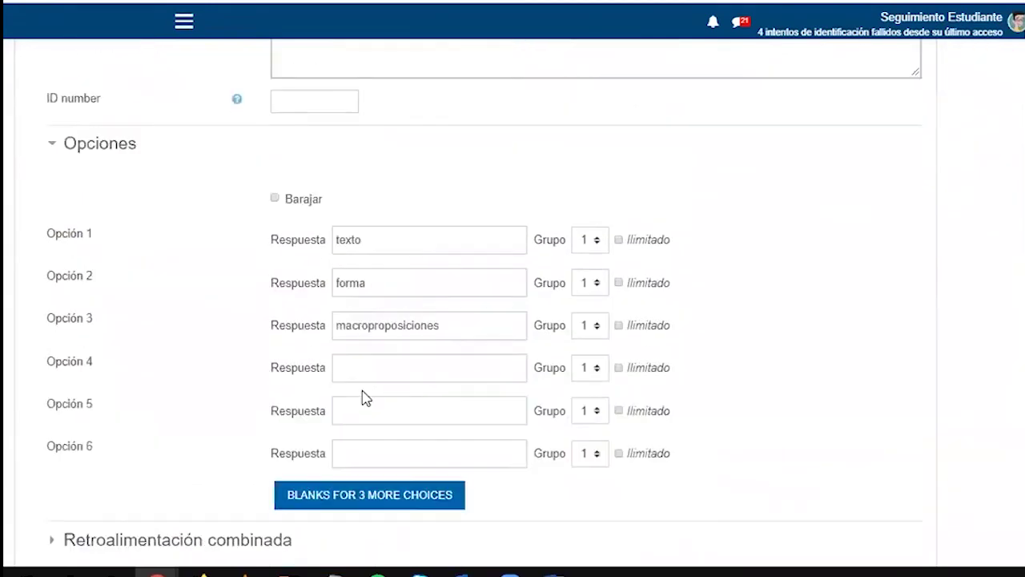
left_click(353, 370)
key("ctrl+v")
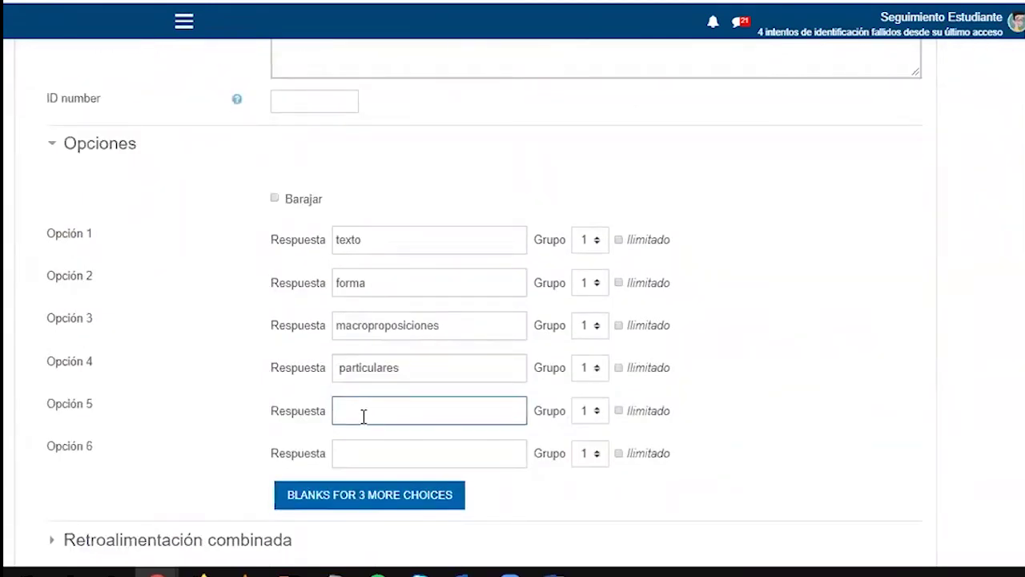
Add 'microproposiciones' as Opción 5 and save the question
scroll(363, 415, "up", 7)
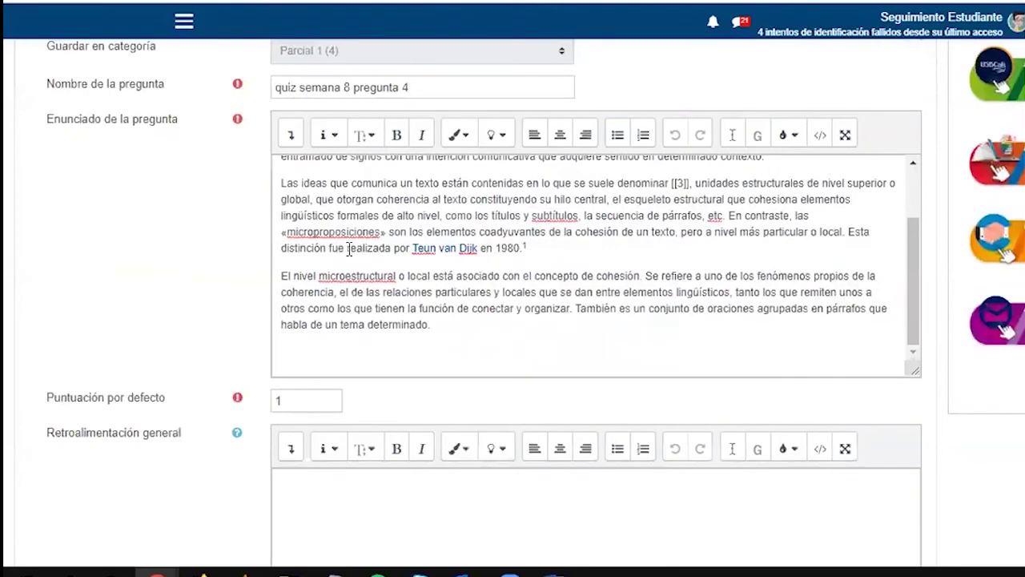
left_click_drag(381, 232, 286, 233)
key("ctrl+c")
scroll(437, 414, "down", 9)
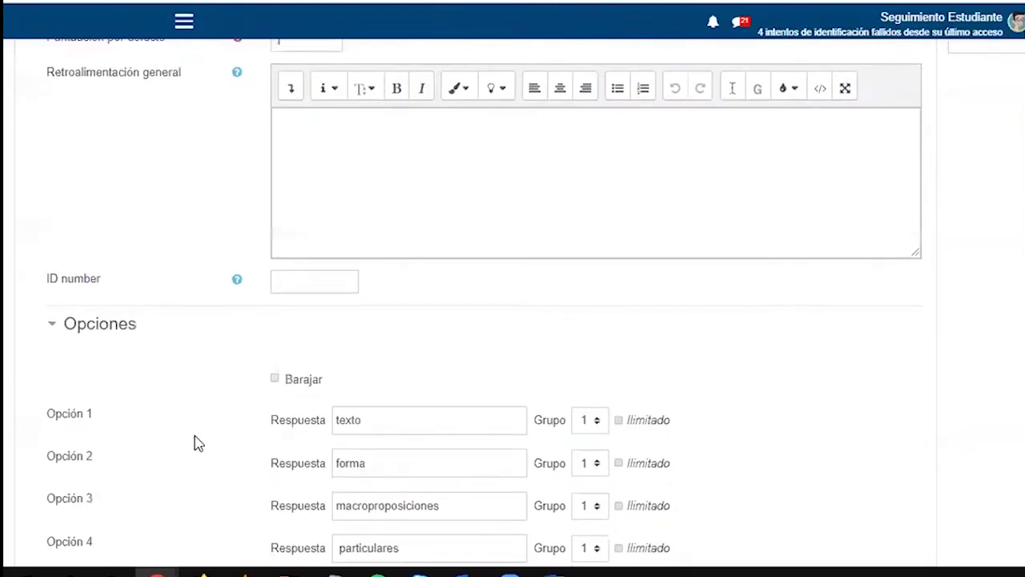
left_click(343, 220)
key("ctrl+v")
scroll(169, 419, "down", 4)
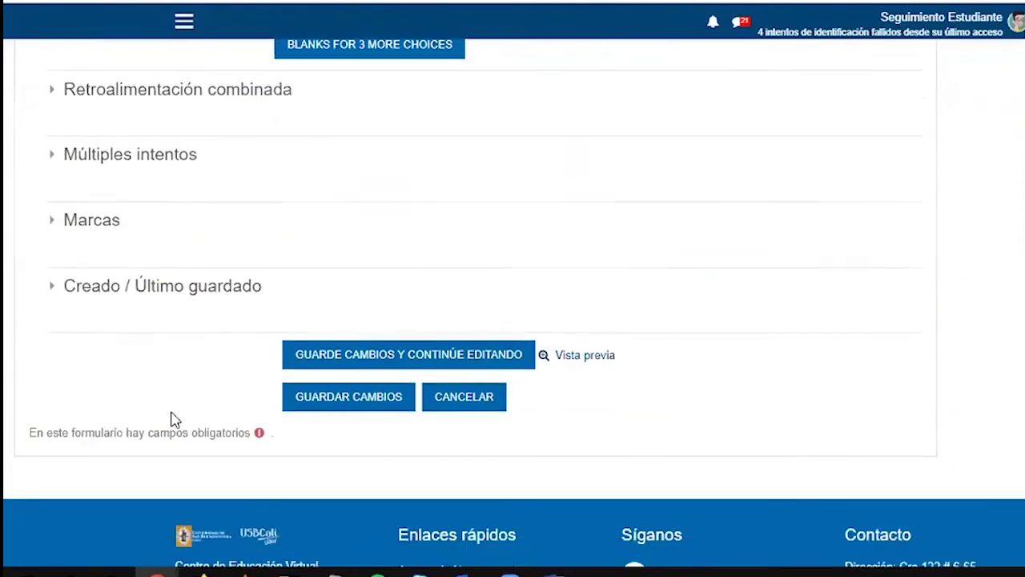
left_click(340, 398)
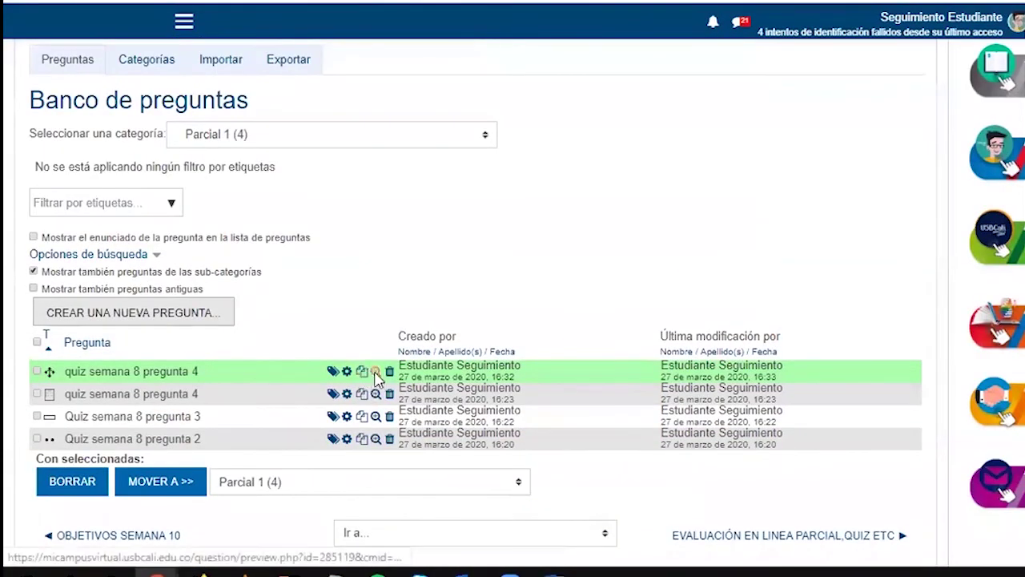
Preview the question, drop microproposiciones, forma and macroproposiciones into blanks, then close the preview
left_click(376, 373)
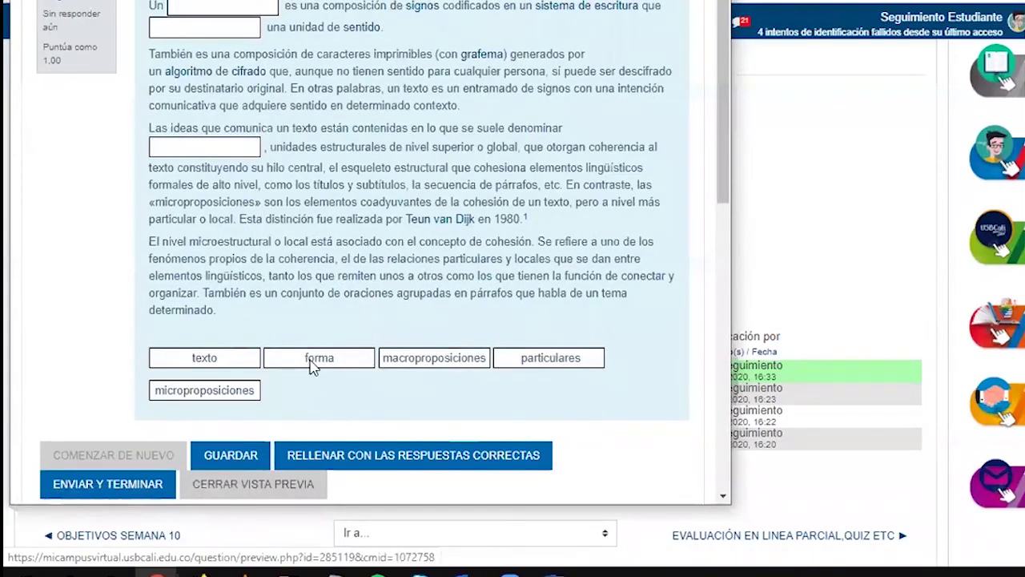
left_click_drag(201, 389, 221, 35)
left_click_drag(319, 357, 210, 145)
left_click_drag(436, 362, 209, 29)
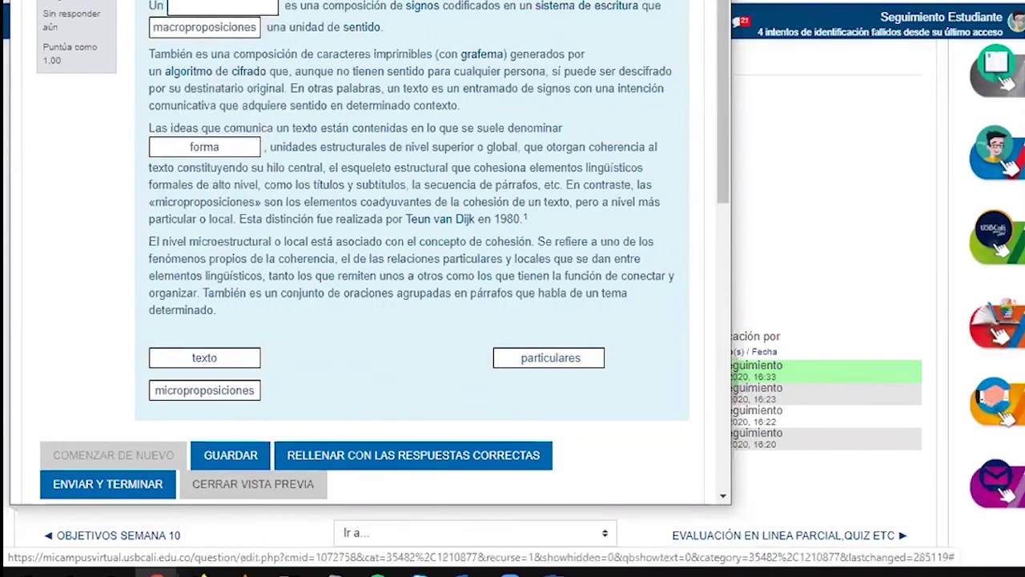
left_click(714, 2)
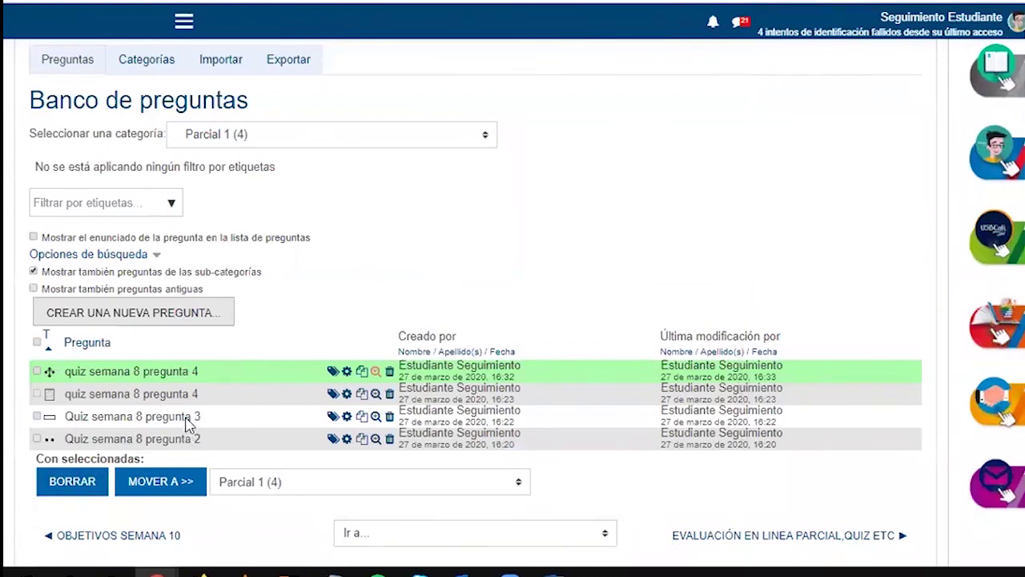
scroll(188, 418, "up", 3)
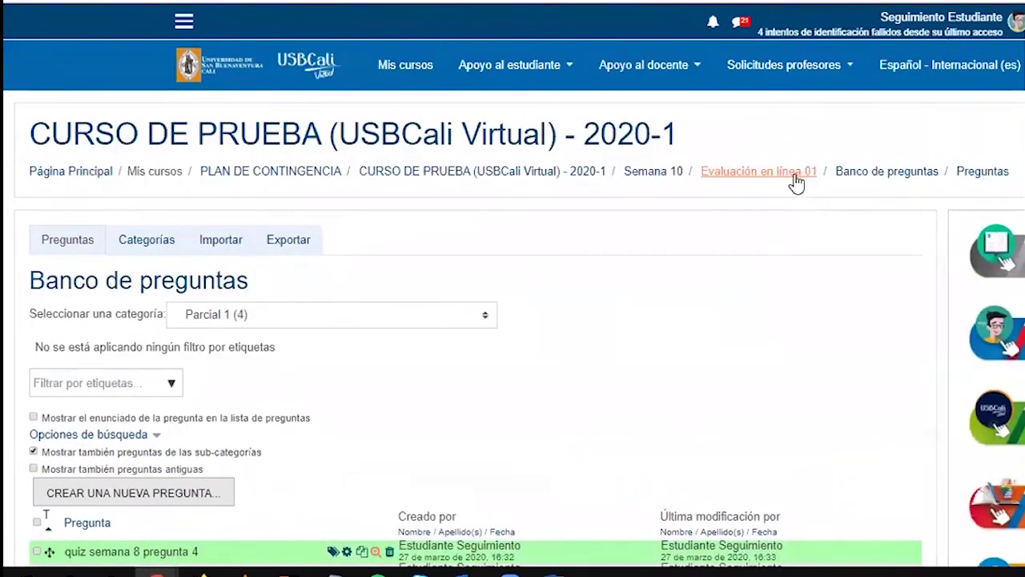
Open Editar cuestionario for Evaluación en línea 01 and show the Agregar options under Página 2
left_click(796, 183)
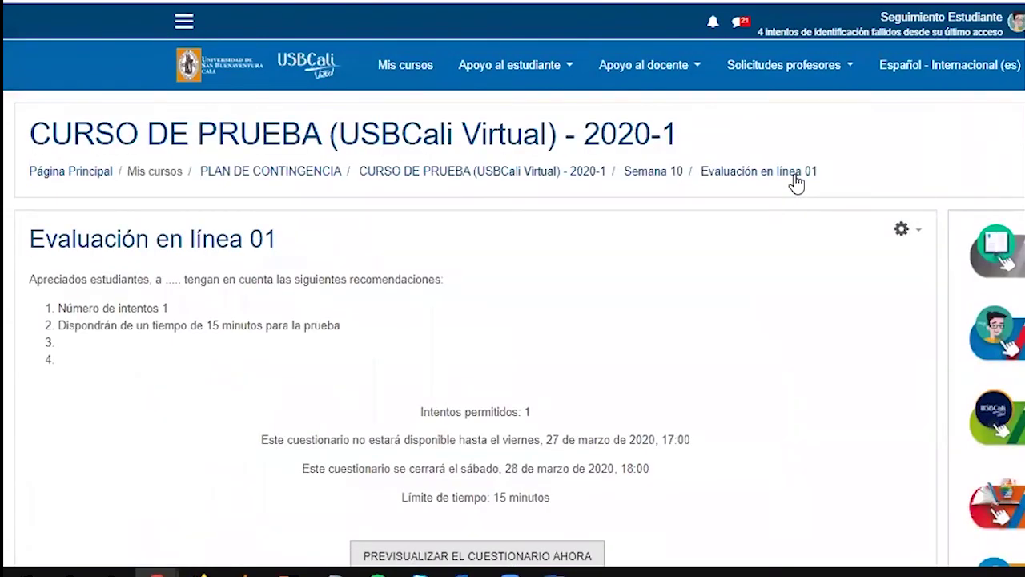
scroll(796, 183, "down", 1)
left_click(904, 141)
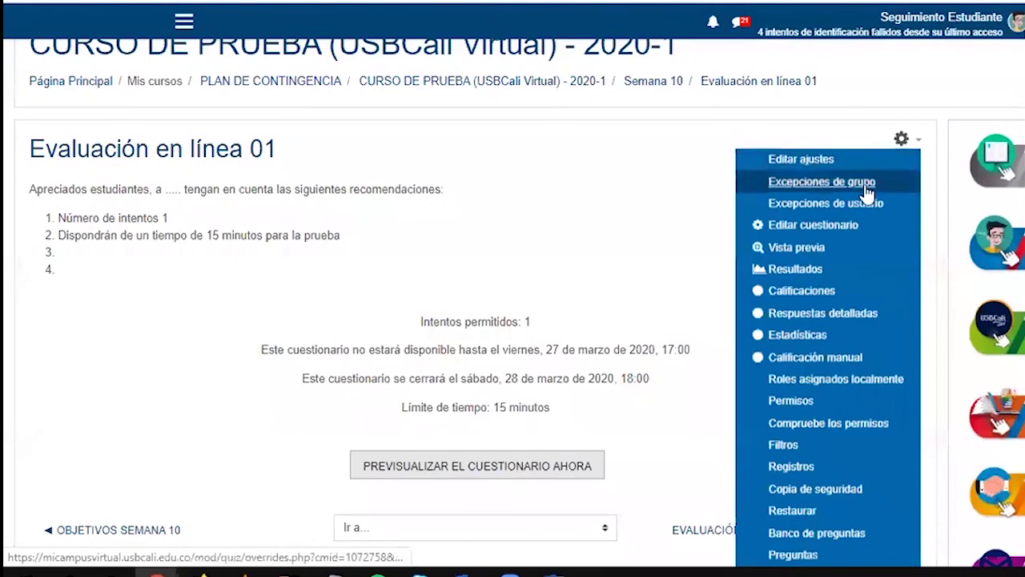
left_click(787, 226)
scroll(817, 313, "down", 1)
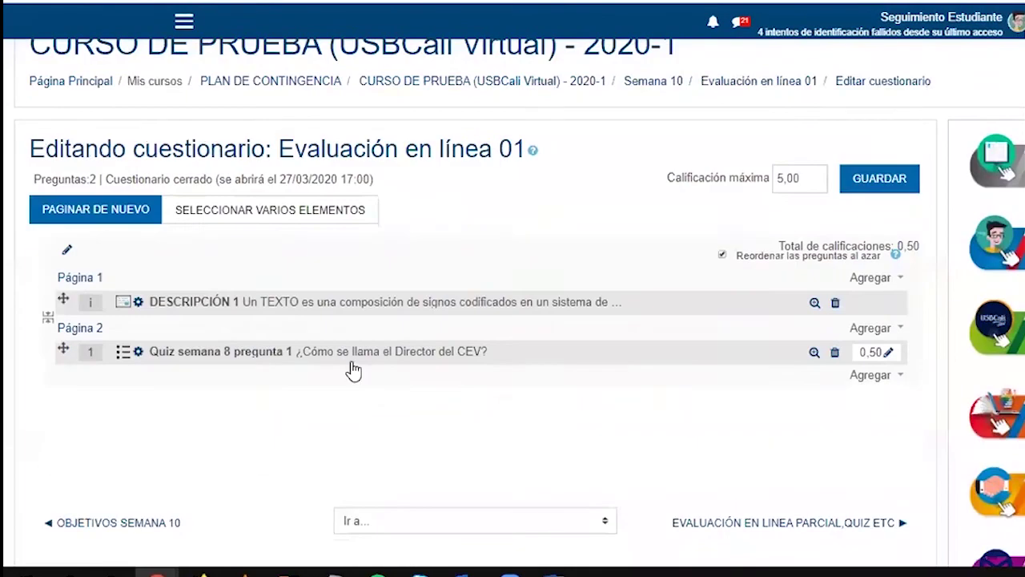
left_click(871, 378)
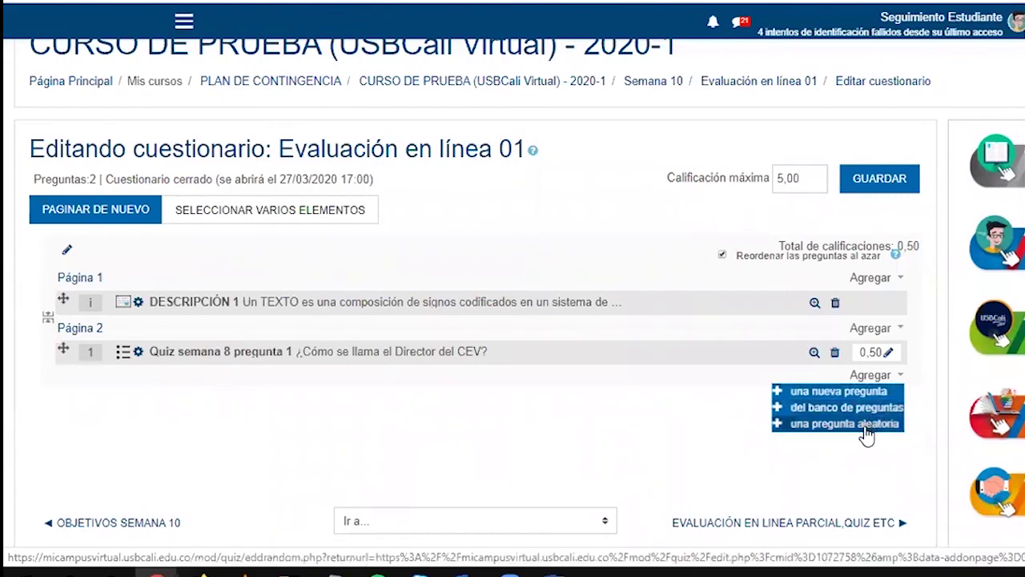
From the Parcial 1 question bank, add quiz semana 8 pregunta 4 and Quiz semana 8 pregunta 2 to the quiz
left_click(830, 416)
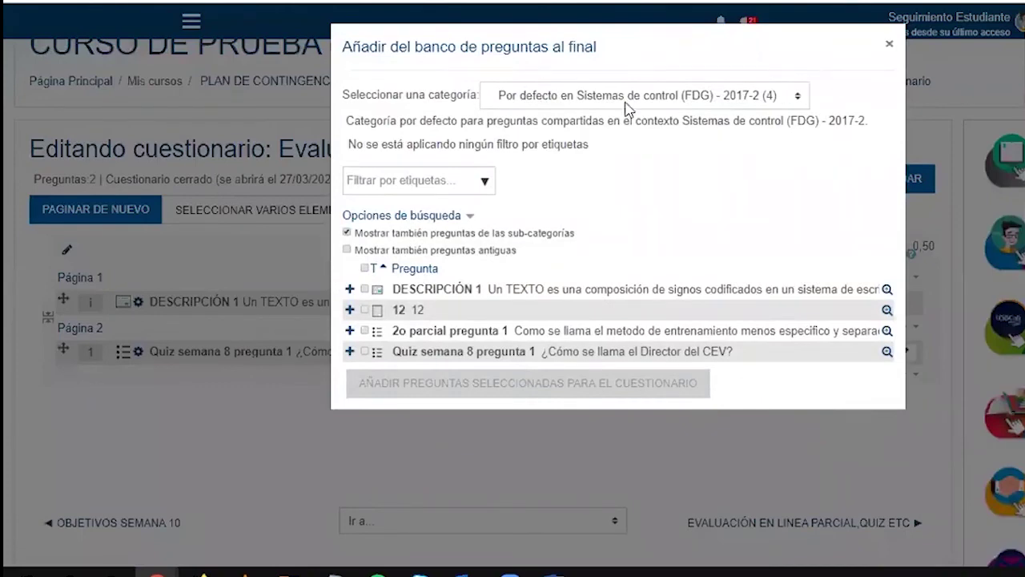
left_click(572, 102)
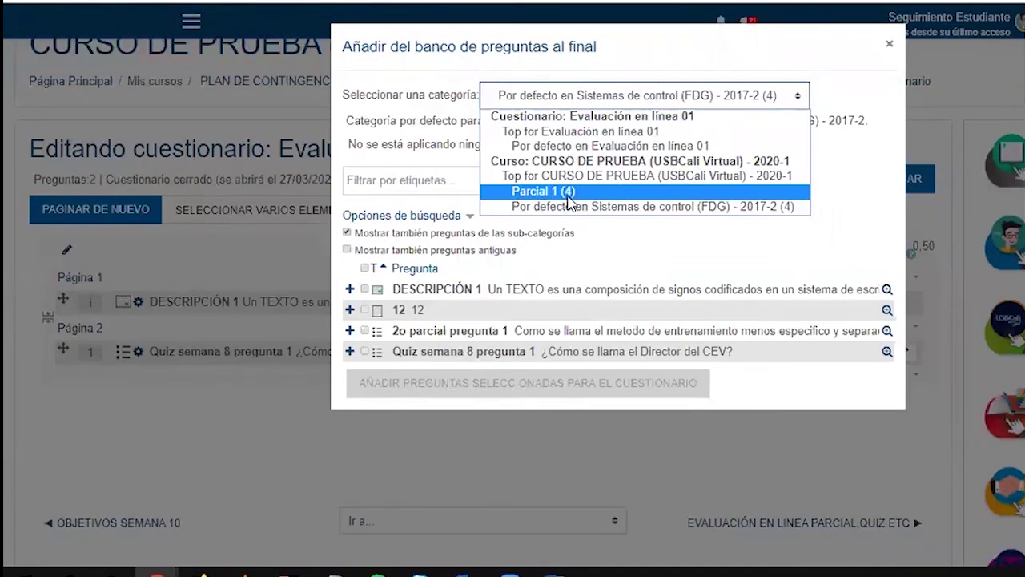
left_click(569, 192)
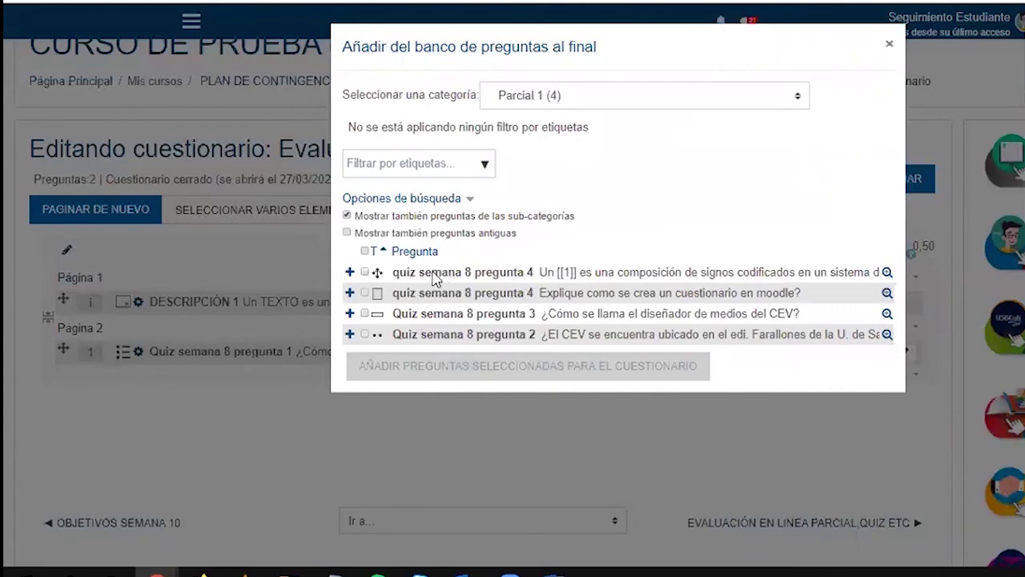
left_click(429, 277)
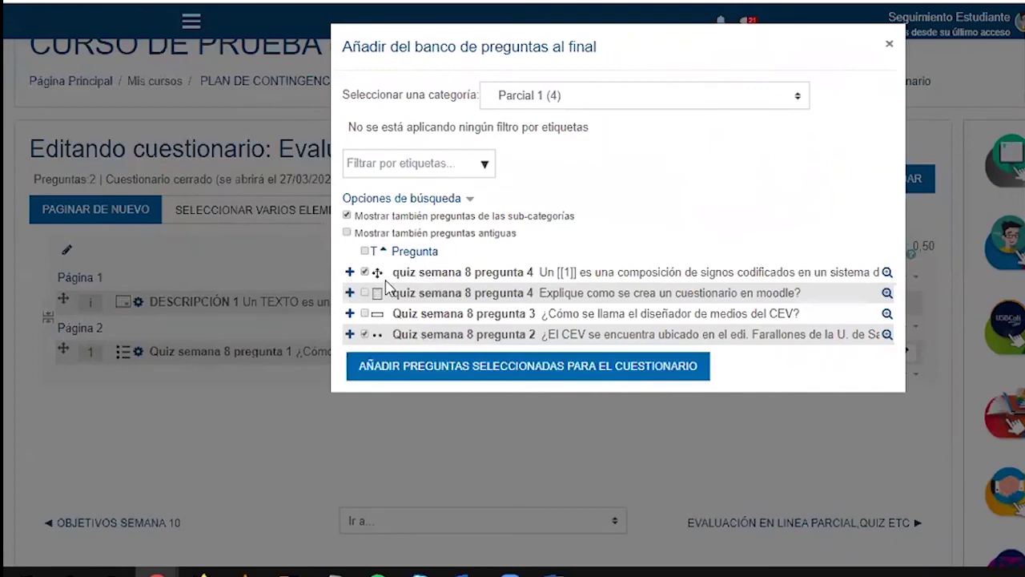
left_click(447, 337)
left_click(403, 365)
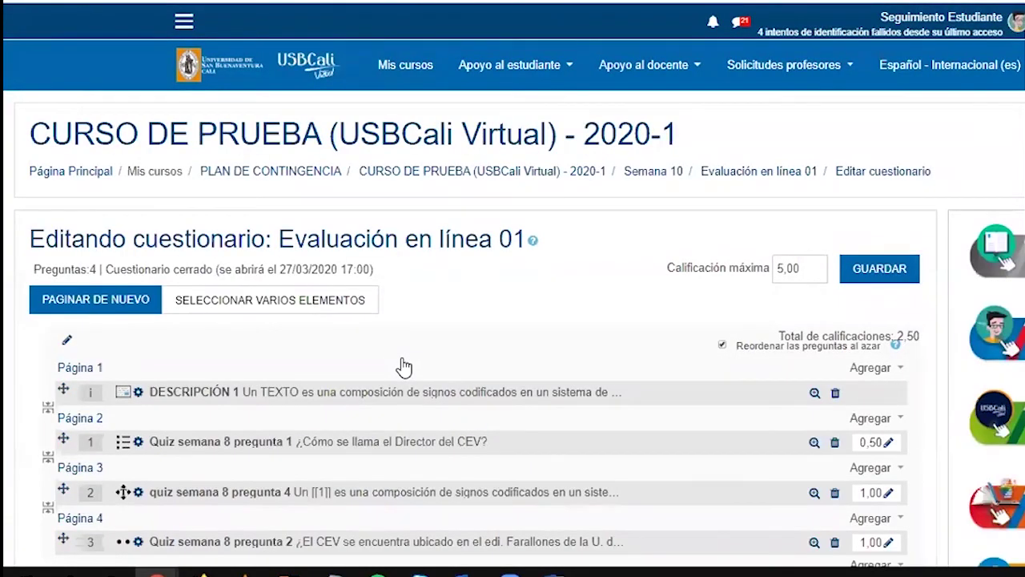
Add 2 random questions from Parcial 1 at the end of the quiz
scroll(404, 367, "down", 3)
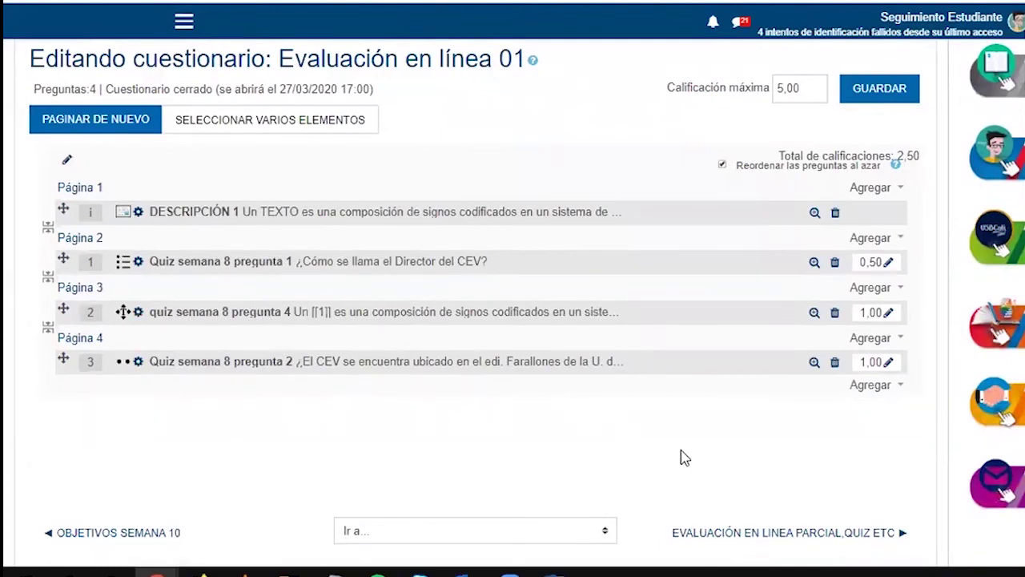
left_click(872, 388)
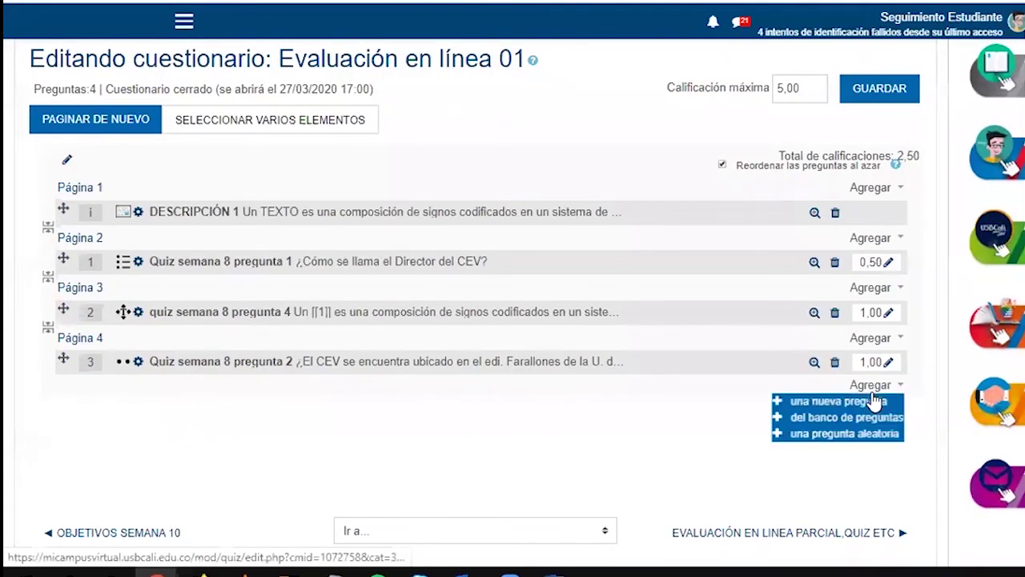
left_click(847, 435)
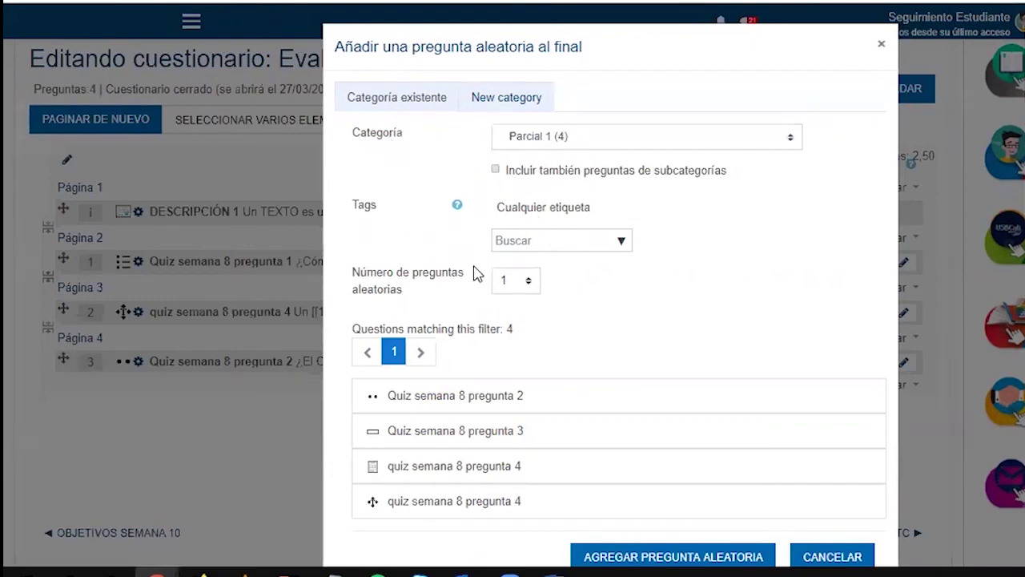
left_click_drag(361, 275, 425, 286)
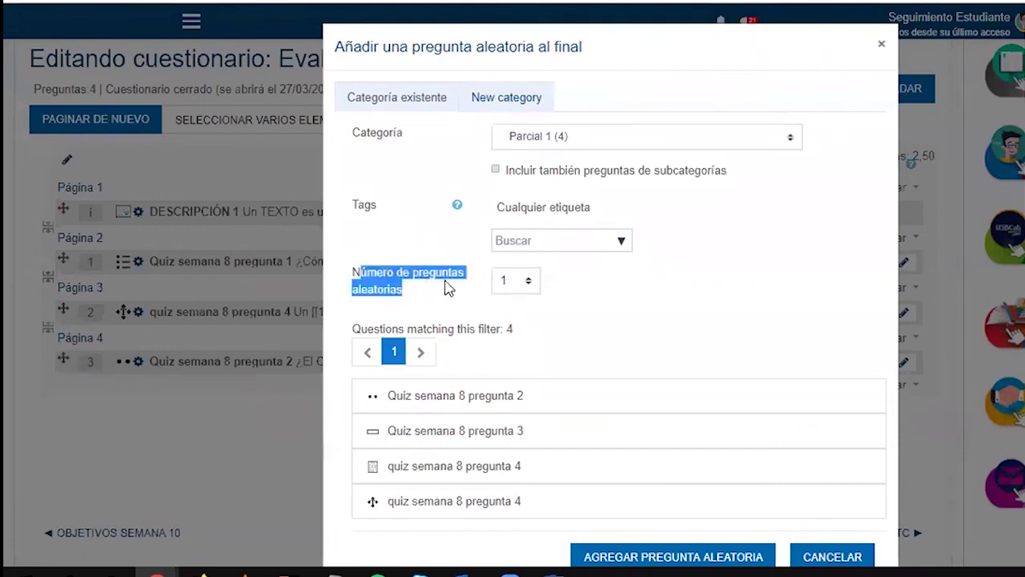
left_click(526, 290)
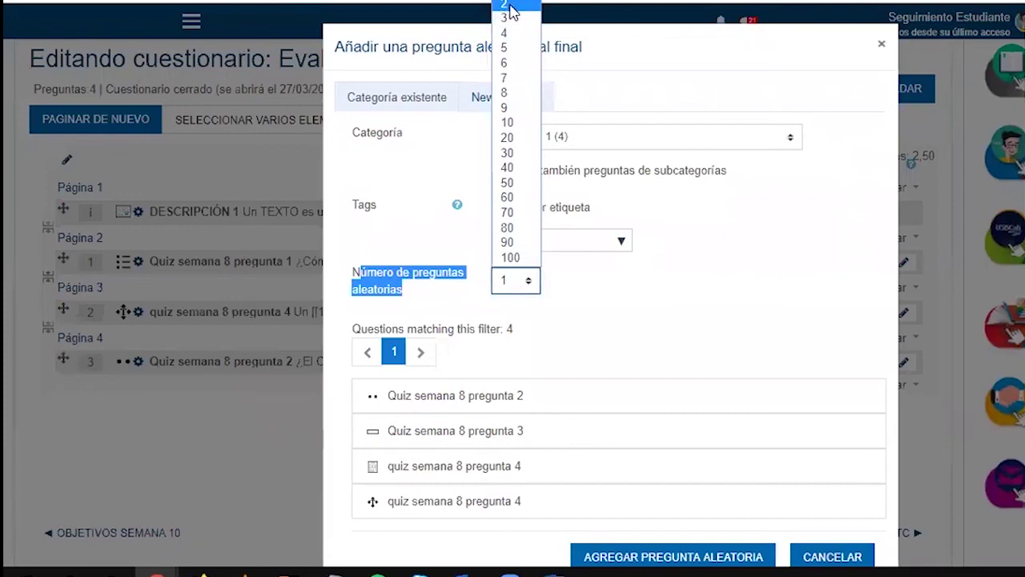
left_click(506, 5)
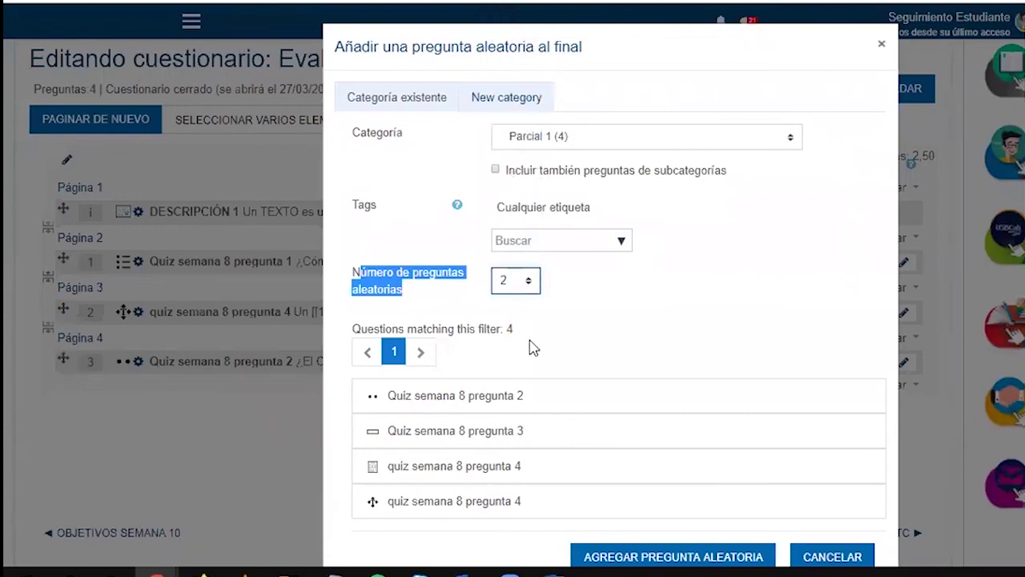
left_click(647, 556)
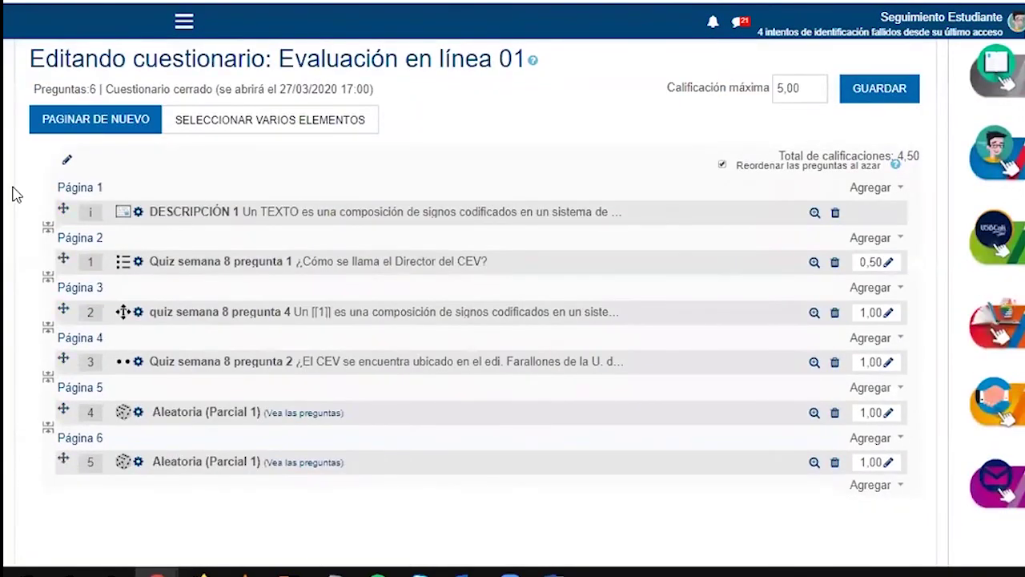
mouse_move(44, 294)
left_mouse_down()
mouse_move(42, 339)
mouse_move(100, 392)
mouse_move(406, 340)
mouse_move(288, 285)
mouse_move(124, 280)
mouse_move(37, 297)
left_mouse_up()
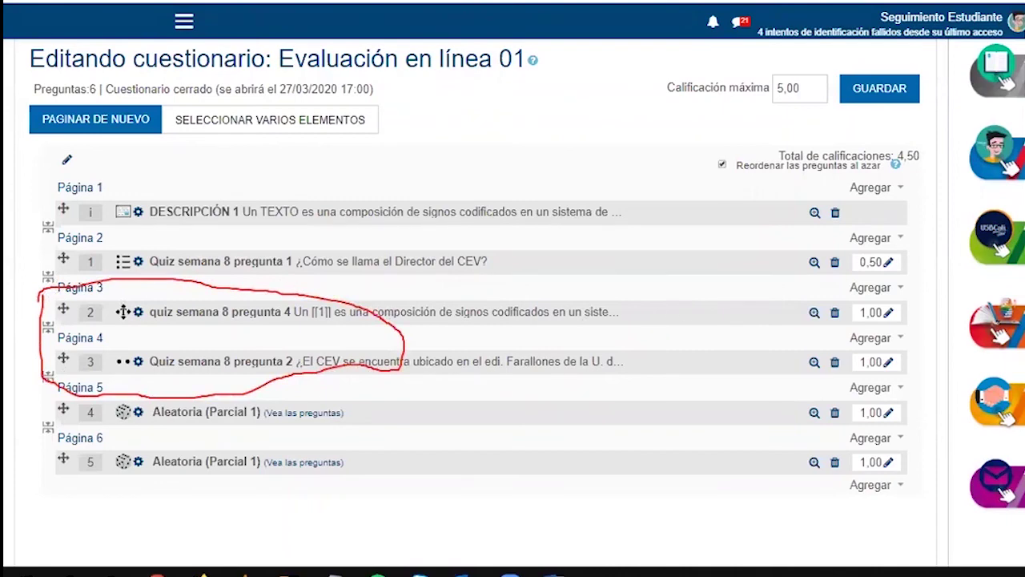
left_click(896, 189)
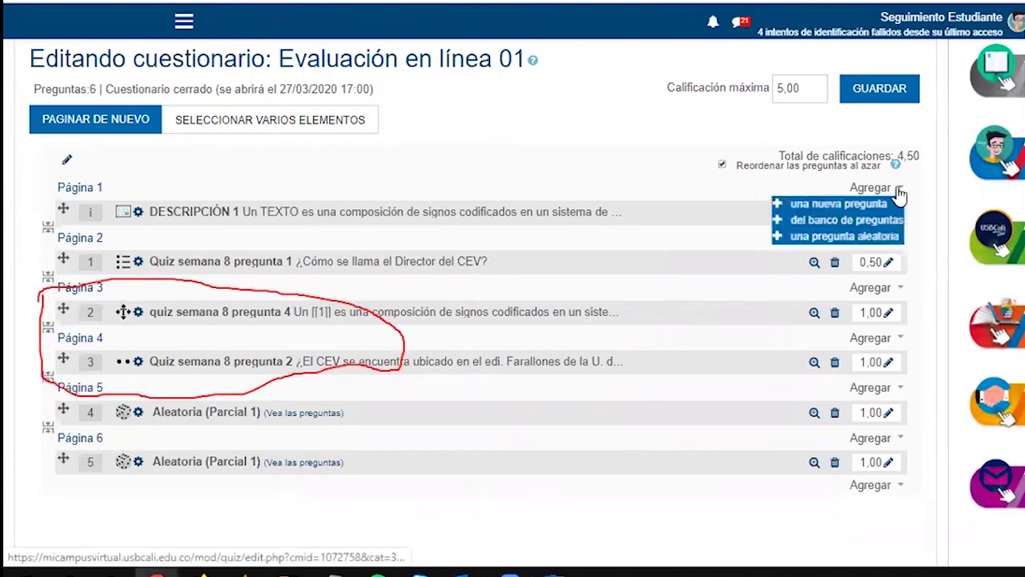
left_click_drag(383, 343, 785, 207)
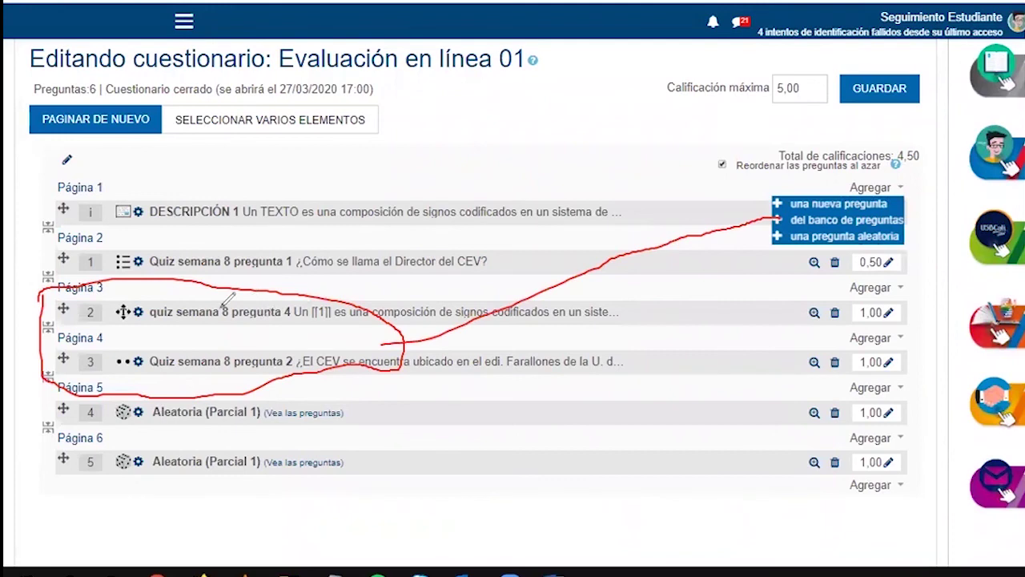
left_click_drag(152, 323, 333, 303)
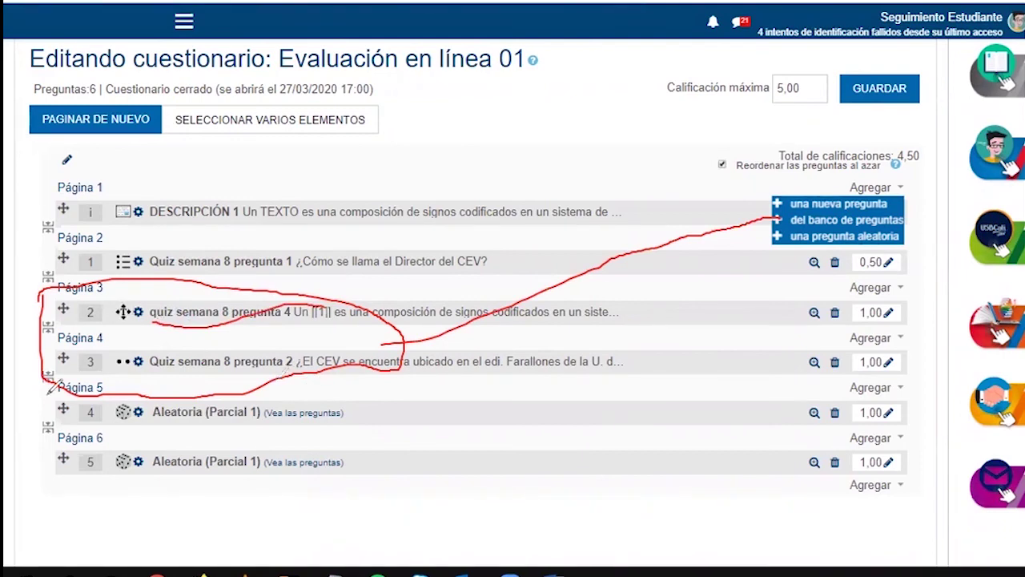
mouse_move(250, 375)
left_mouse_down()
mouse_move(72, 375)
mouse_move(38, 481)
mouse_move(296, 487)
mouse_move(234, 362)
mouse_move(210, 378)
left_mouse_up()
left_click_drag(154, 427, 254, 428)
left_click_drag(157, 472, 254, 464)
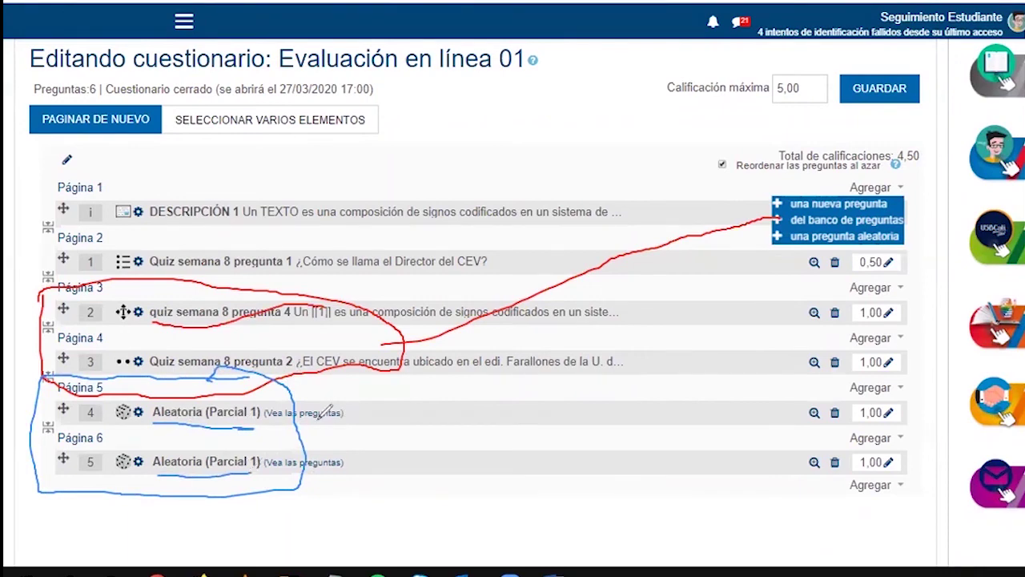
mouse_move(298, 431)
left_mouse_down()
mouse_move(673, 325)
mouse_move(777, 232)
left_mouse_up()
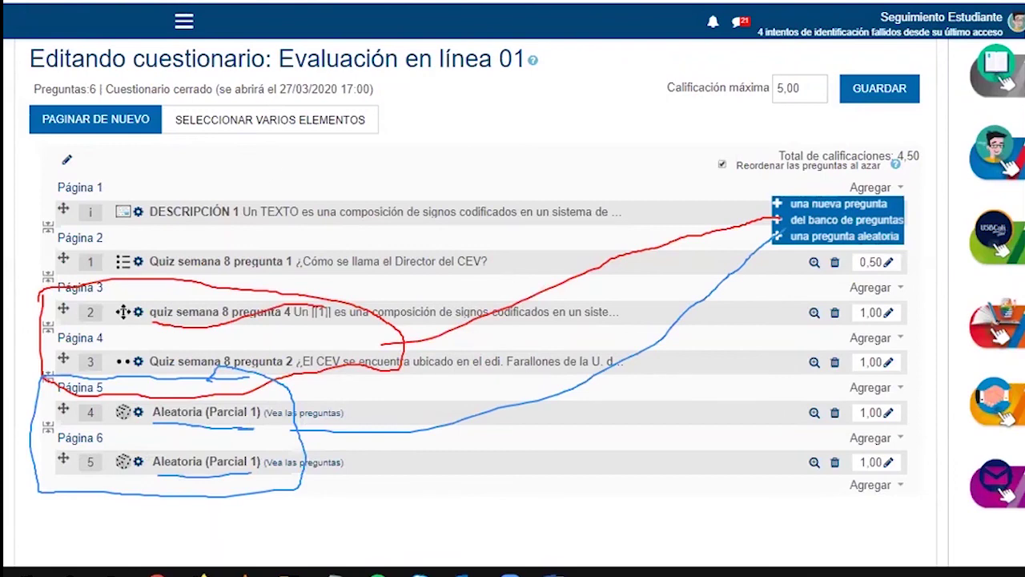
key("e")
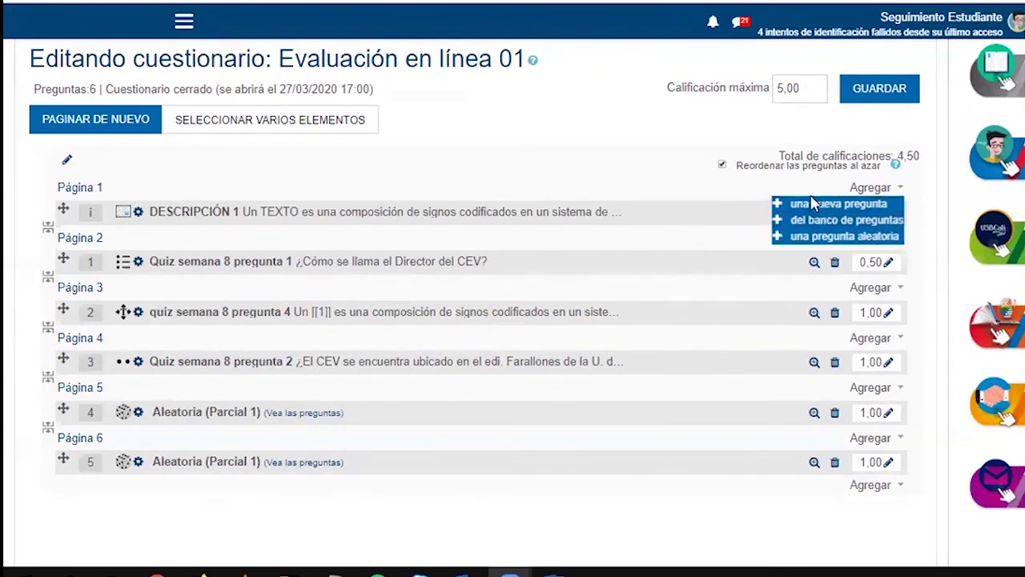
left_click_drag(779, 155, 895, 156)
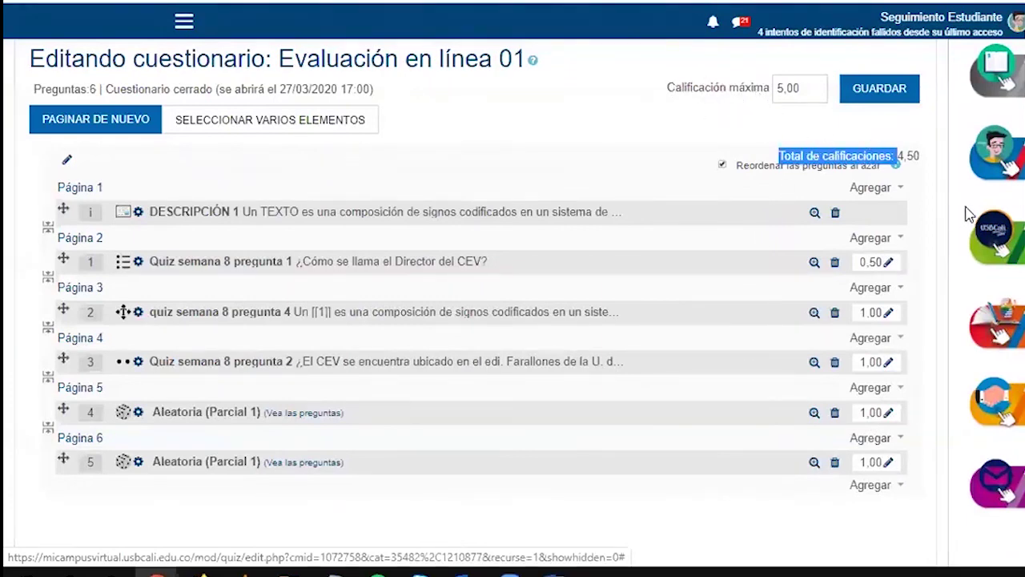
Set the random questions' marks to 1,50 and 2,00 and quiz semana 8 pregunta 4 to 0,50
left_click(929, 197)
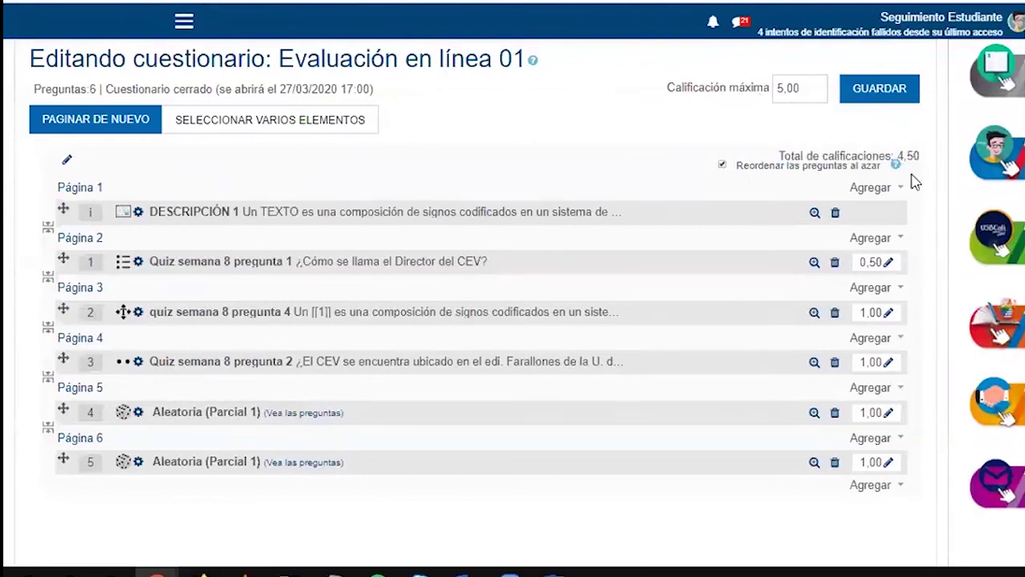
left_click(889, 413)
key("BackSpace")
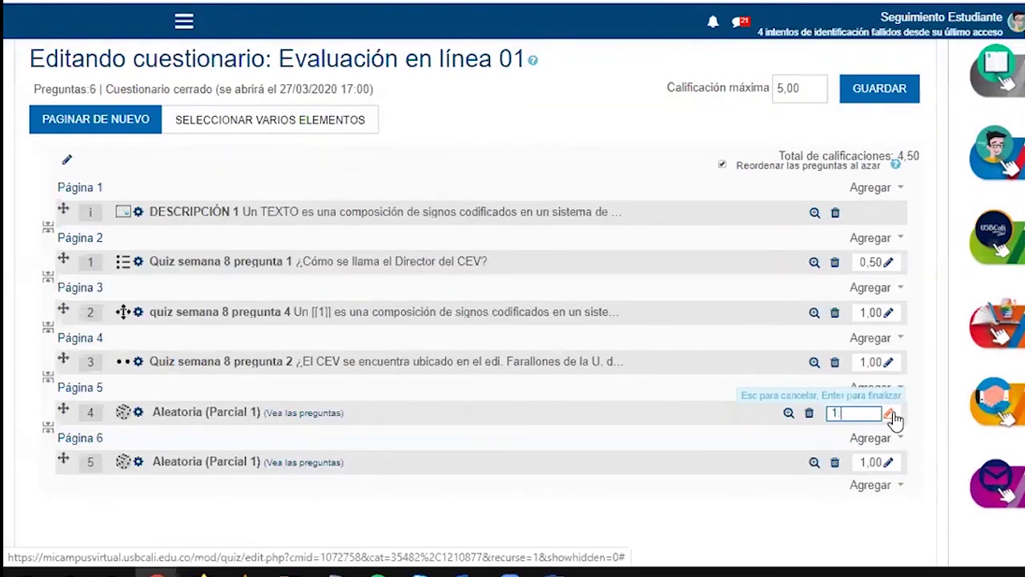
type("1.5")
key("Return")
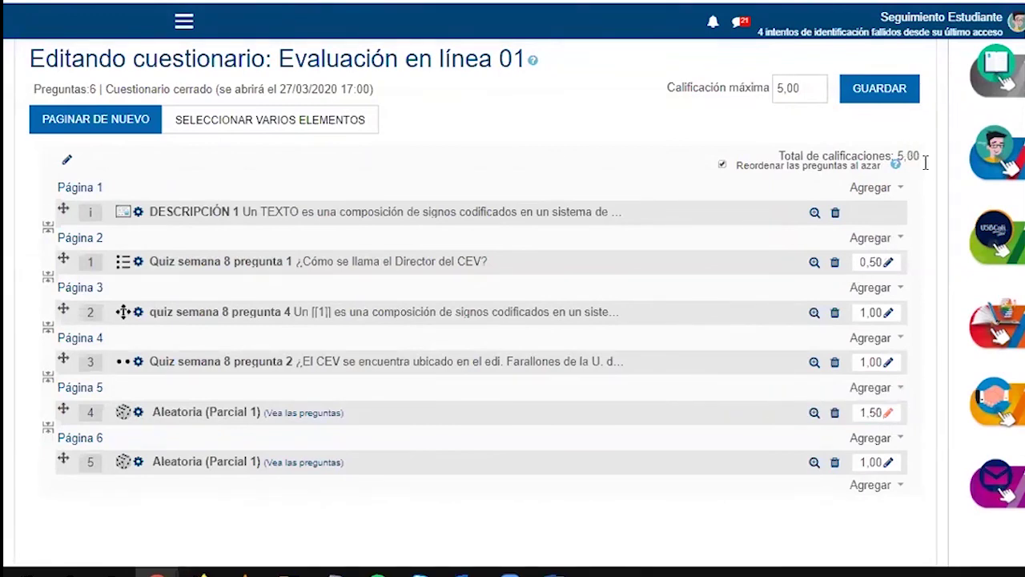
left_click(888, 463)
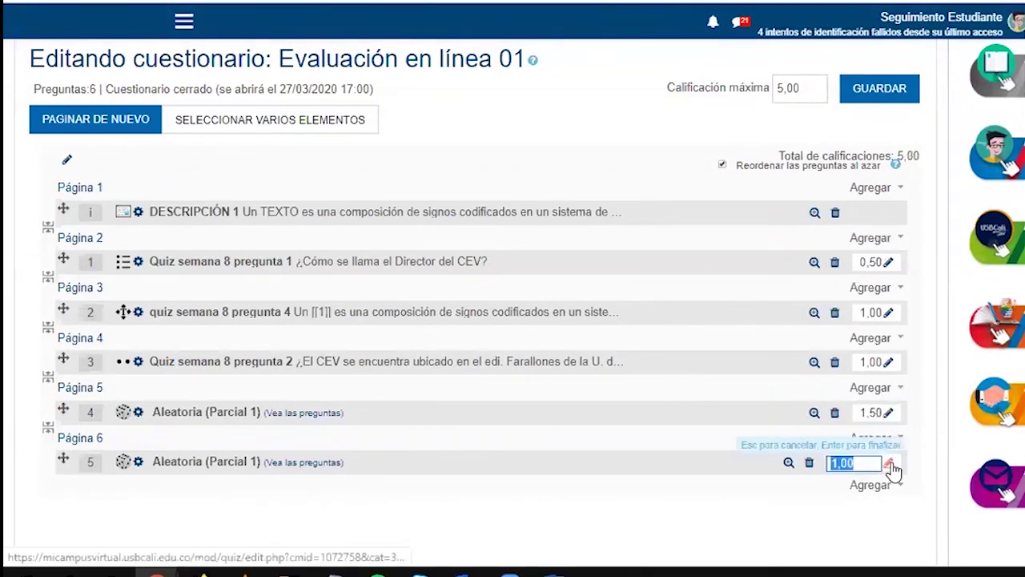
type("2")
key("Return")
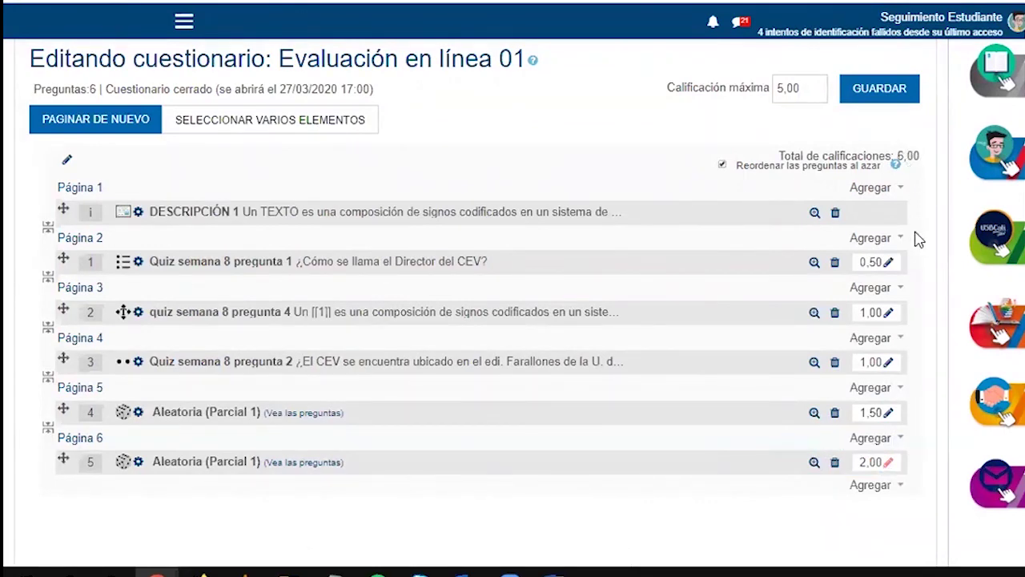
left_click(889, 314)
type("0")
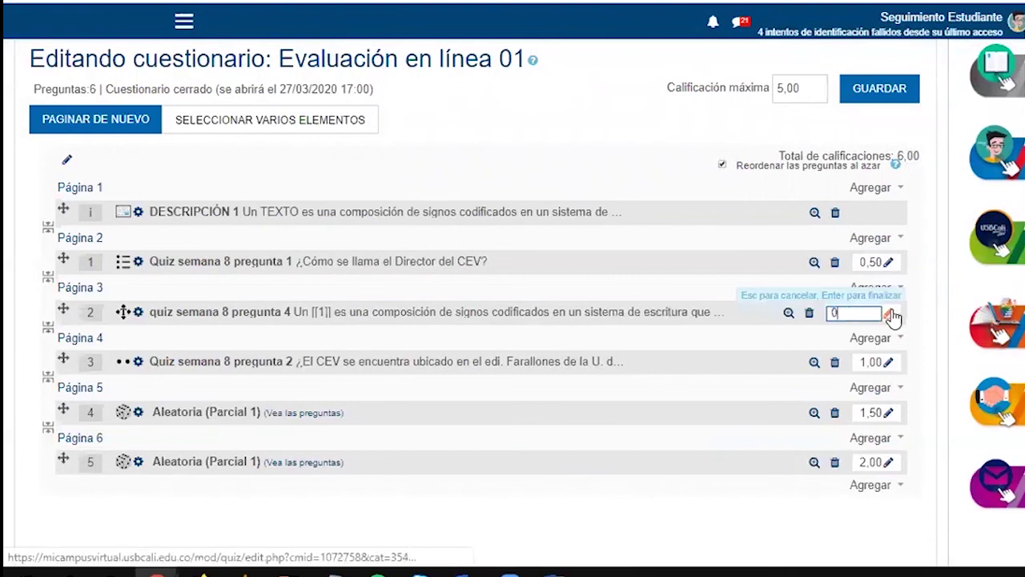
type(",5")
key("Return")
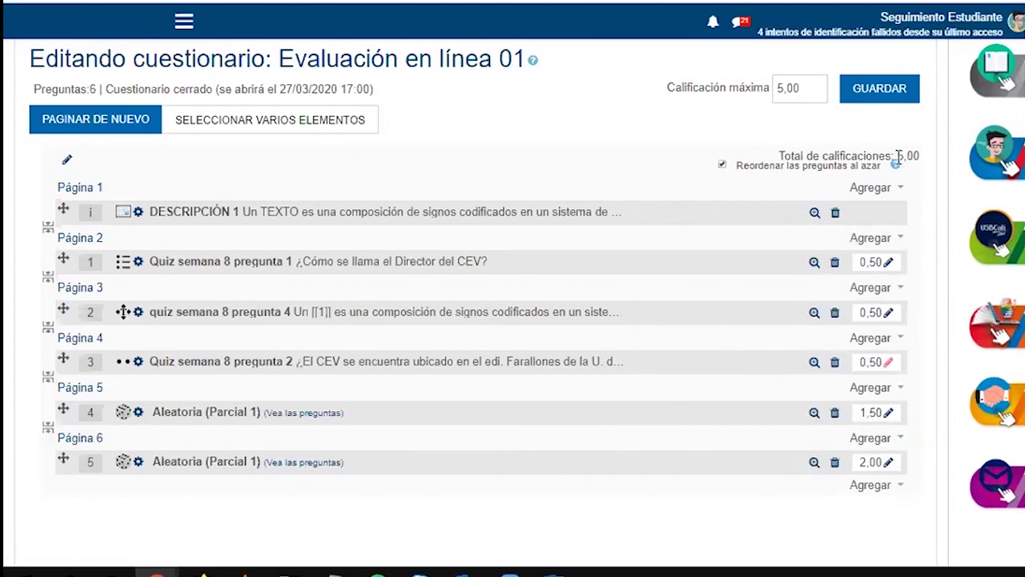
Check the new 5,00 total of marks against the quiz's maximum grade
left_click_drag(897, 156, 922, 164)
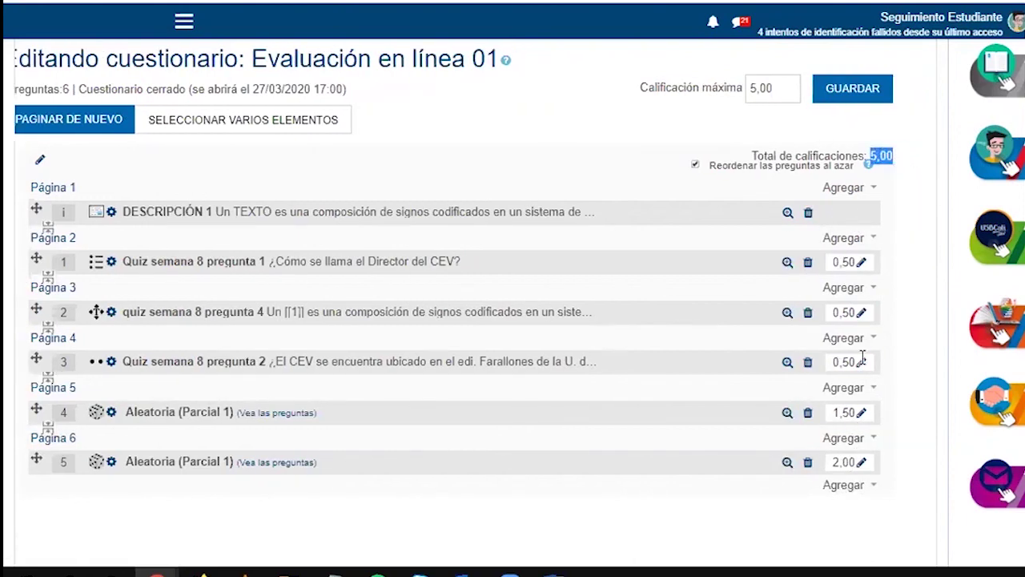
left_click_drag(750, 155, 896, 157)
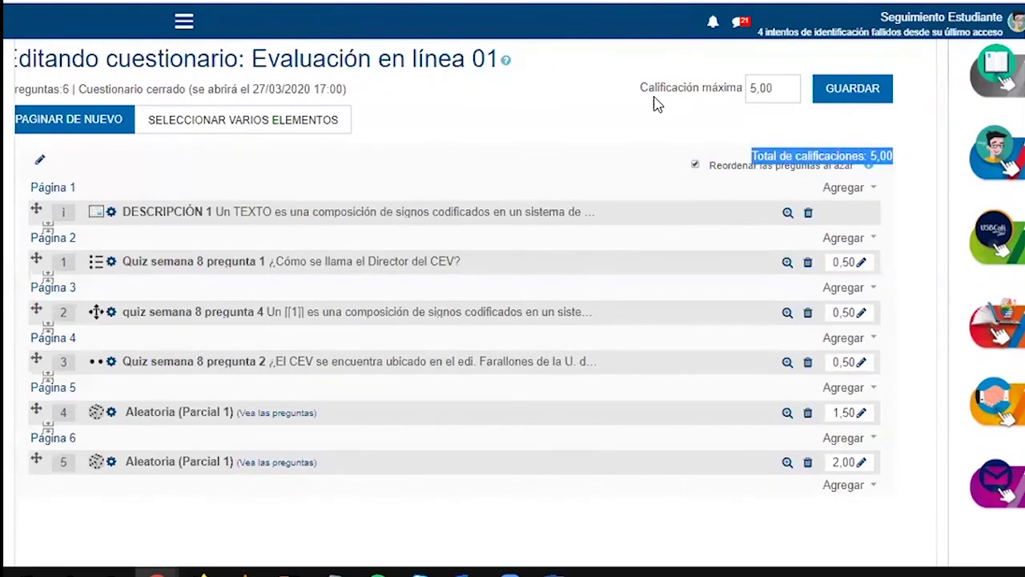
left_click_drag(640, 87, 745, 94)
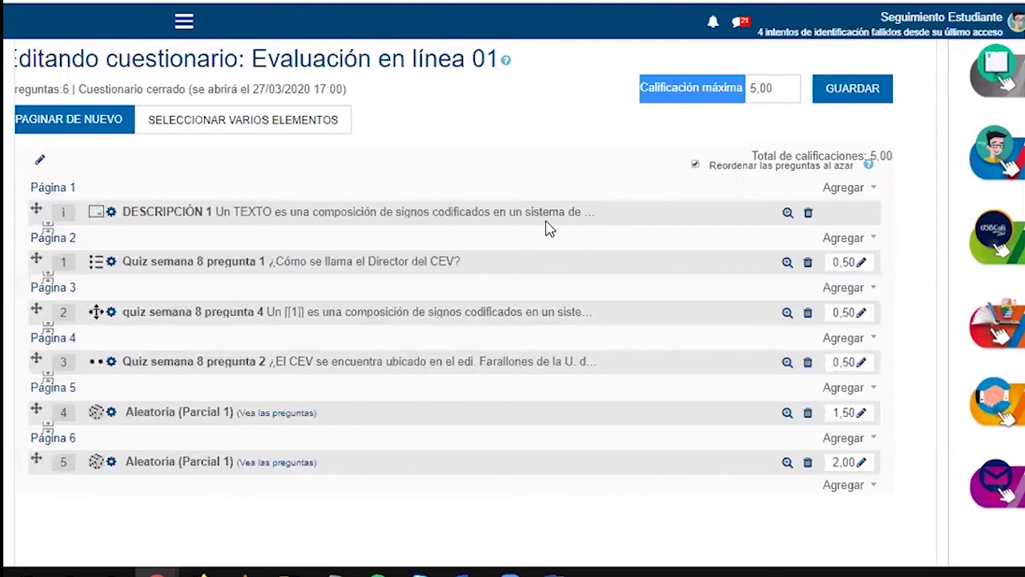
left_click(837, 191)
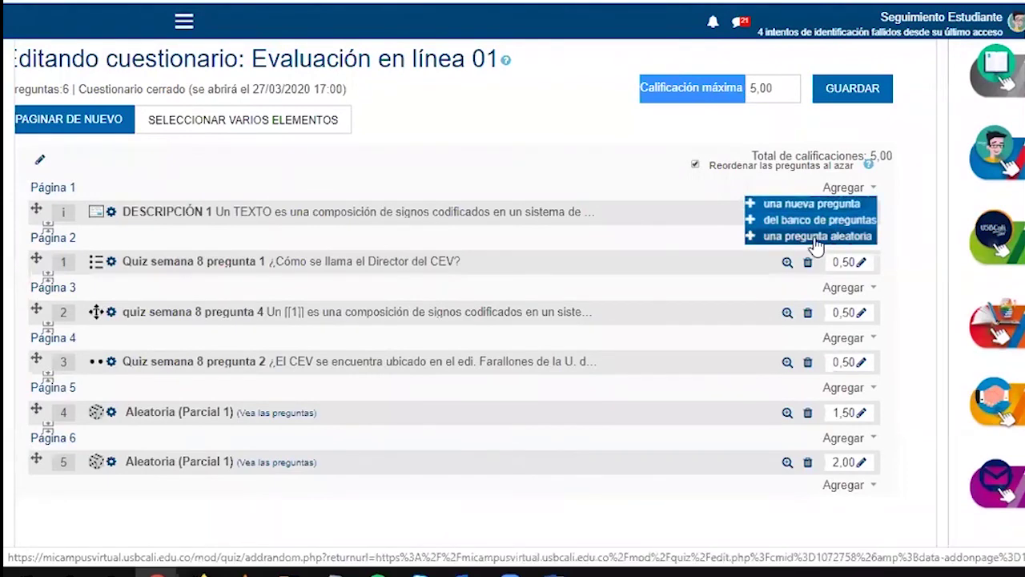
left_click(457, 222)
scroll(457, 222, "up", 3)
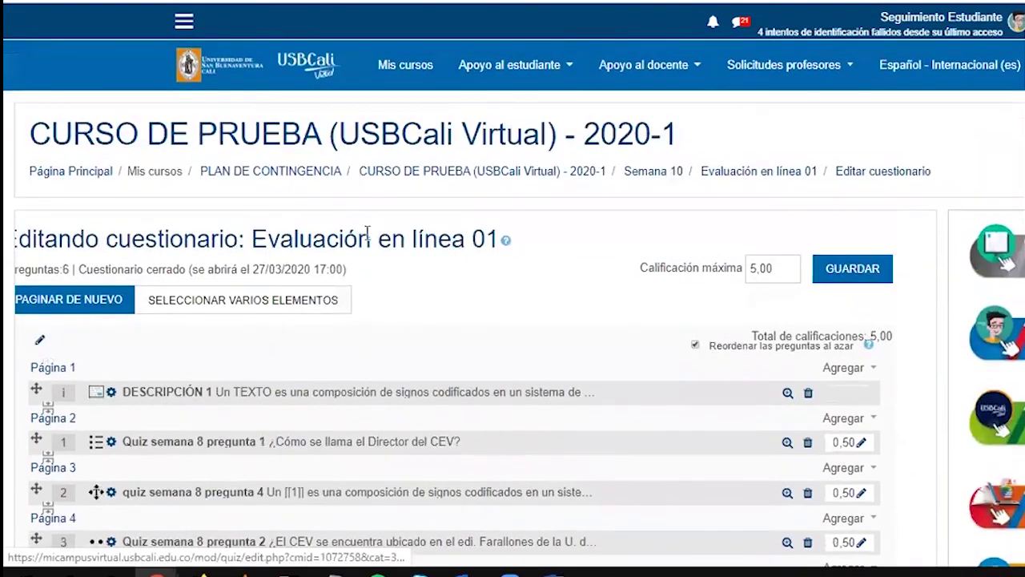
Start a Vista previa attempt of Evaluación en línea 01 and finish it without answering any of the five questions
left_click(801, 176)
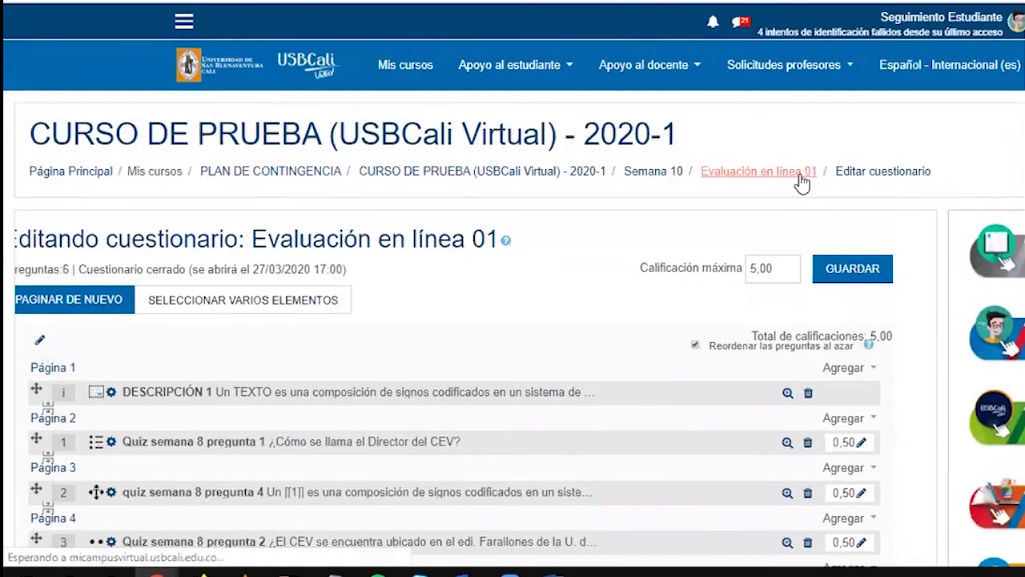
scroll(696, 364, "down", 1)
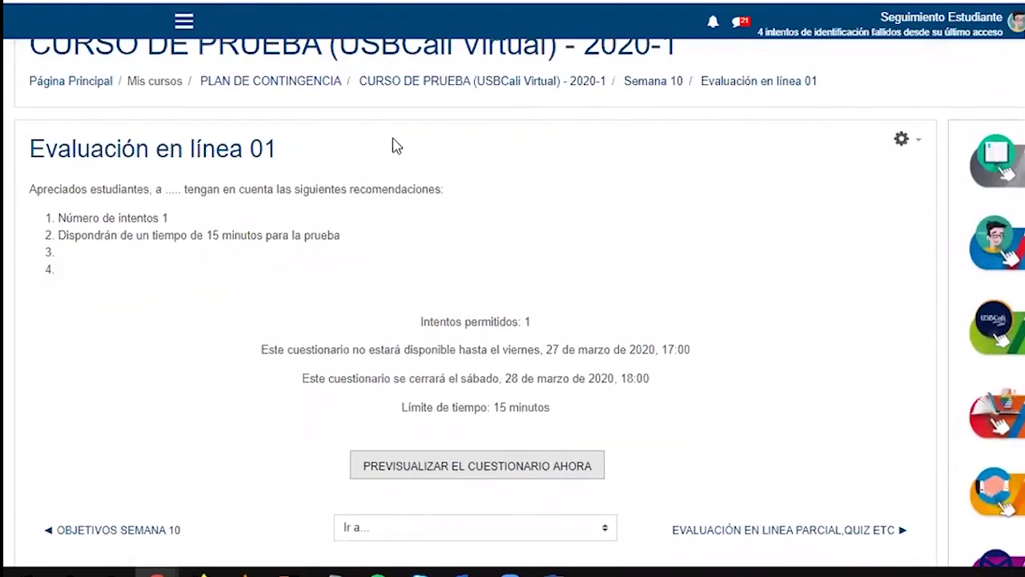
left_click(918, 143)
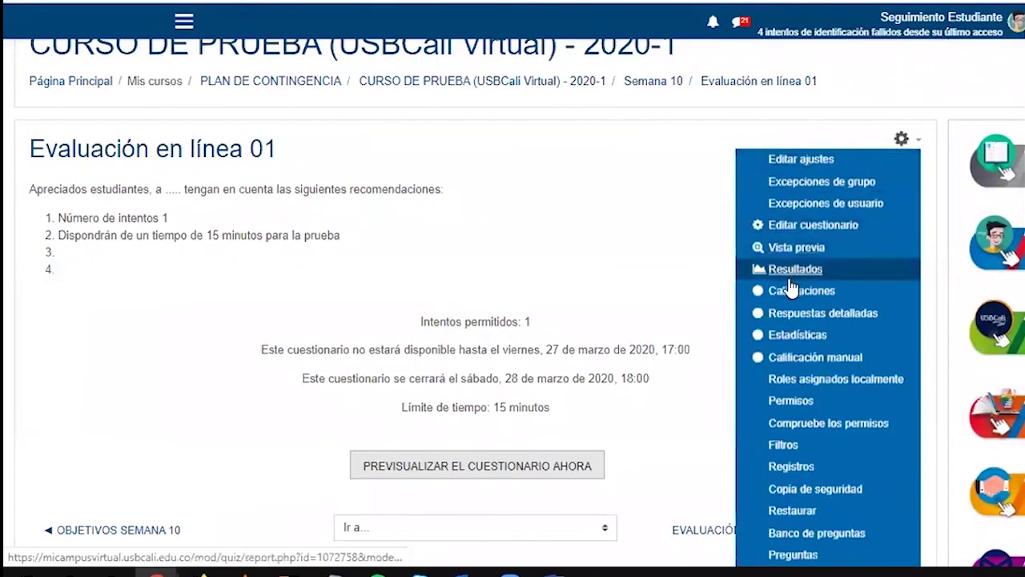
left_click(781, 254)
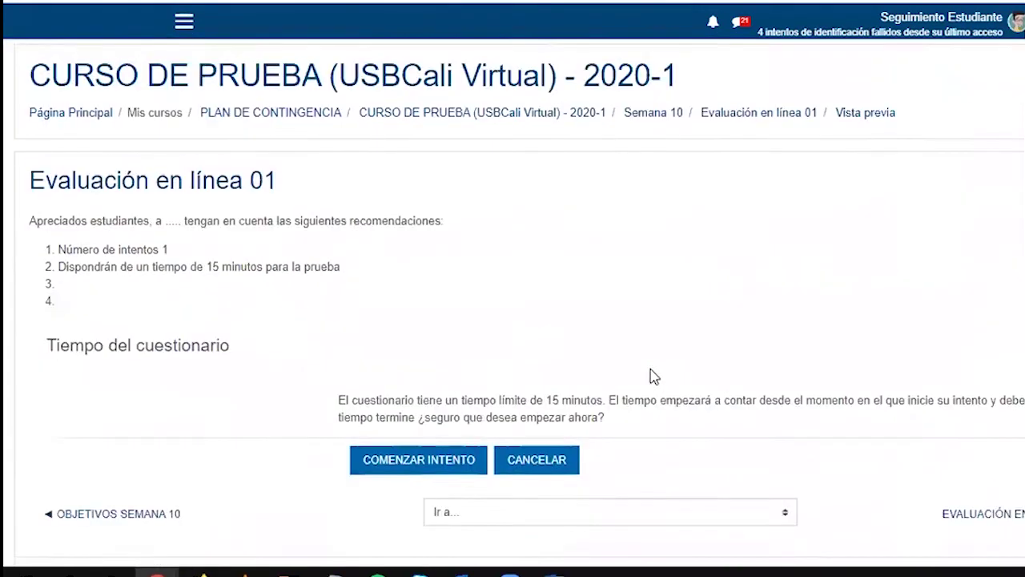
scroll(651, 370, "down", 1)
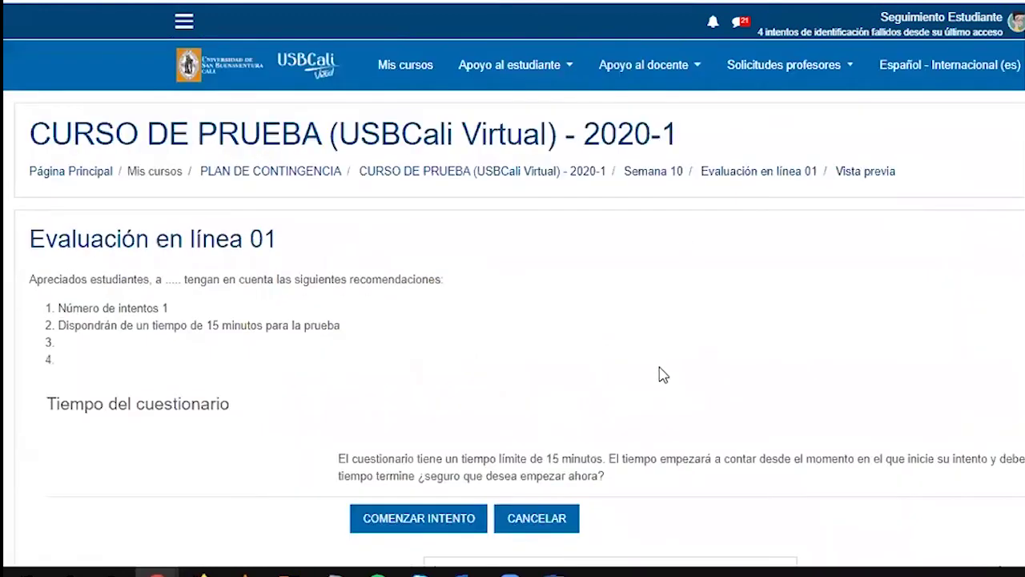
left_click(469, 519)
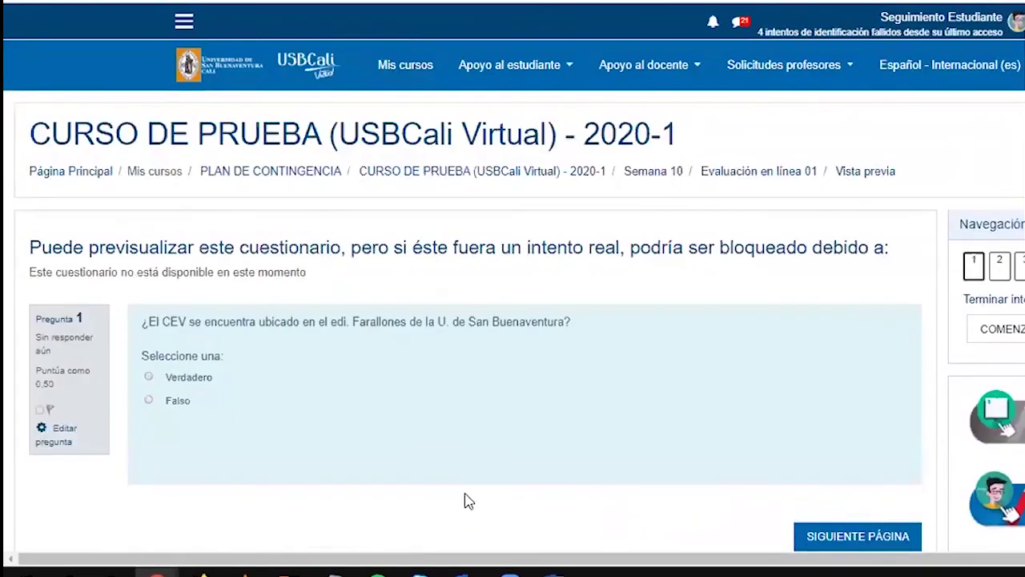
scroll(369, 437, "down", 3)
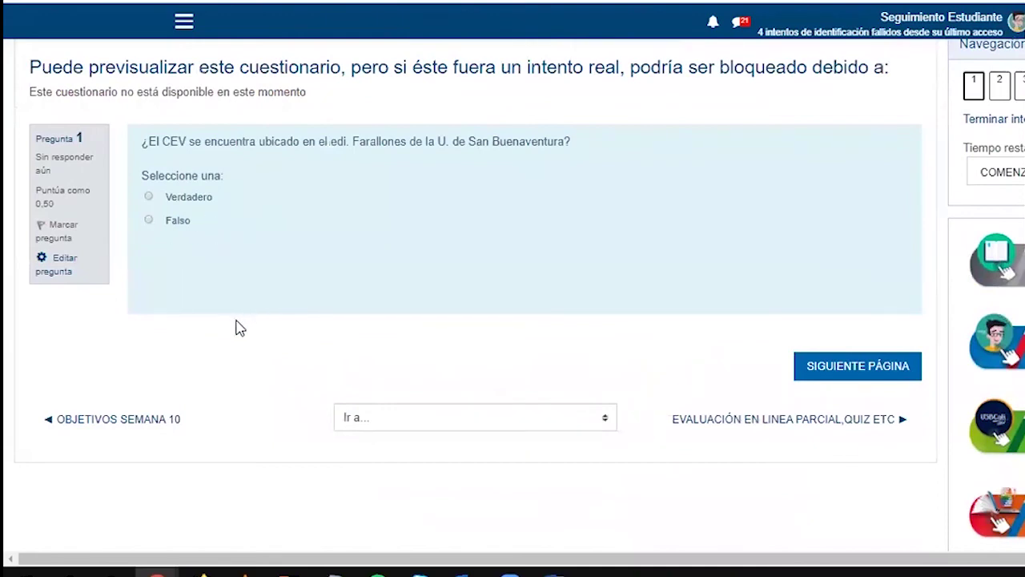
scroll(233, 336, "up", 1)
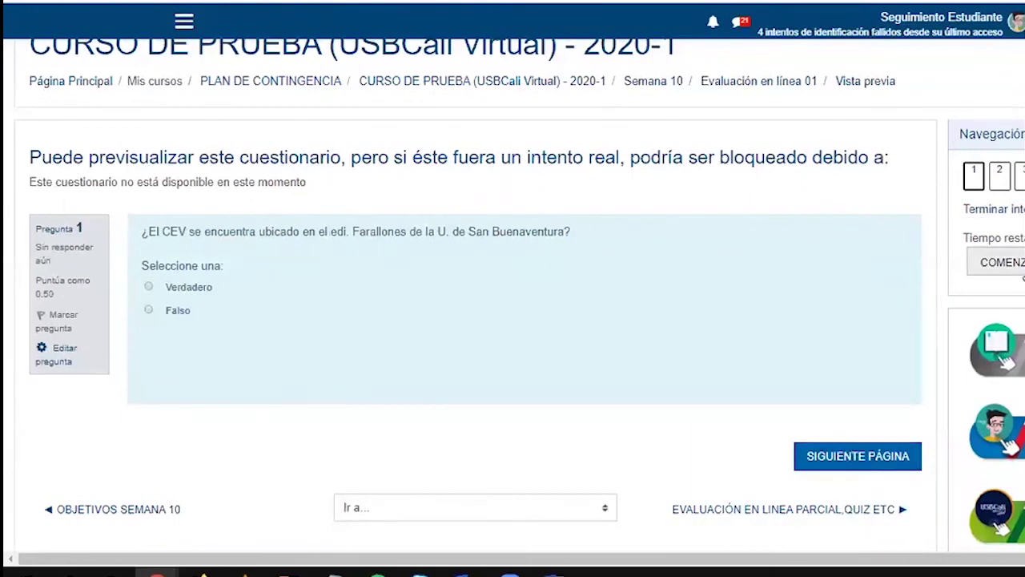
left_click(1010, 209)
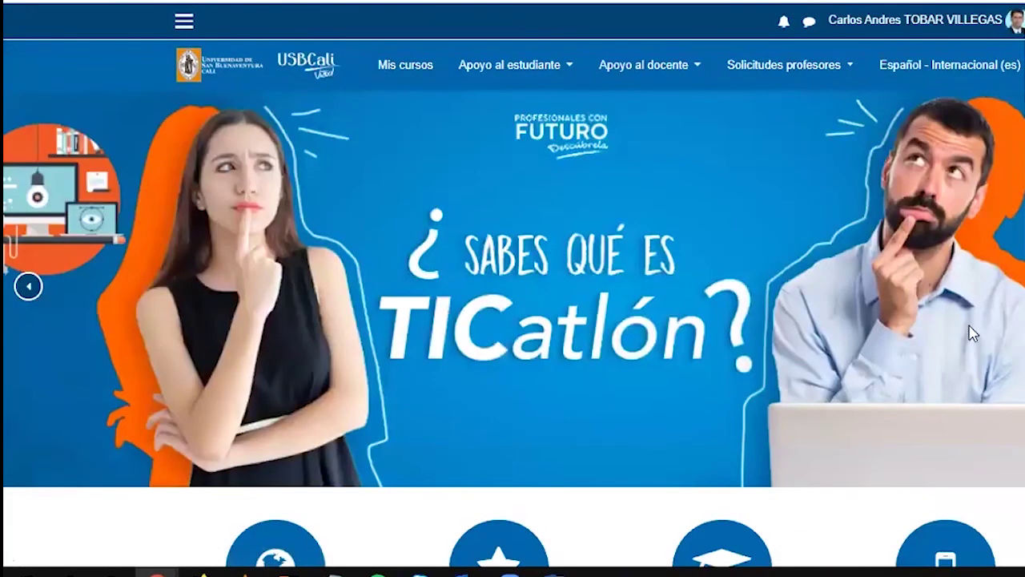
scroll(512, 320, "down", 5)
scroll(512, 320, "up", 3)
scroll(513, 321, "down", 8)
Go through PLAN DE CONTINGENCIA, CURSO DE PRUEBA and Semana 10 to the quiz, which shows Intentos: 1
scroll(299, 343, "down", 3)
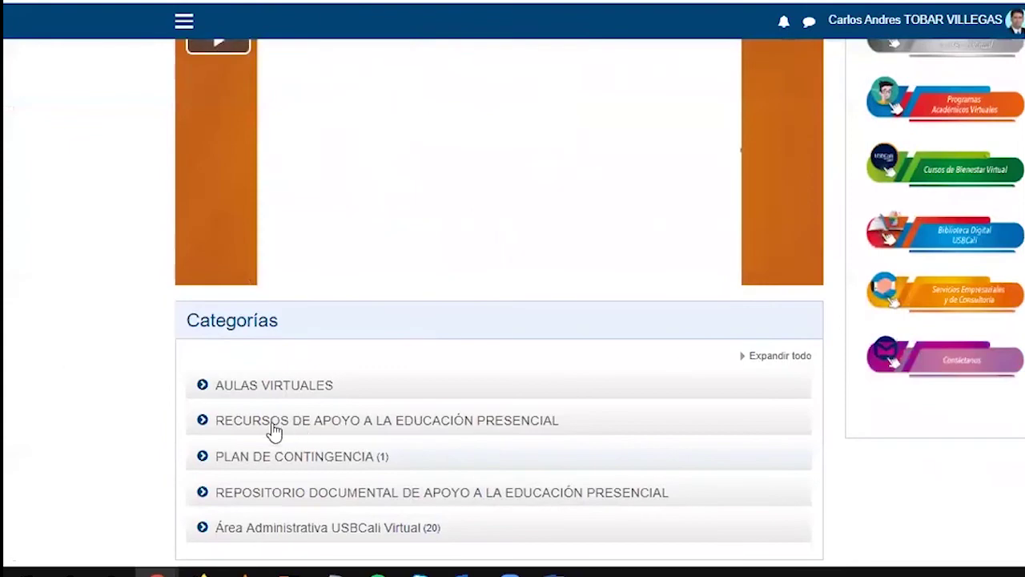
left_click(260, 463)
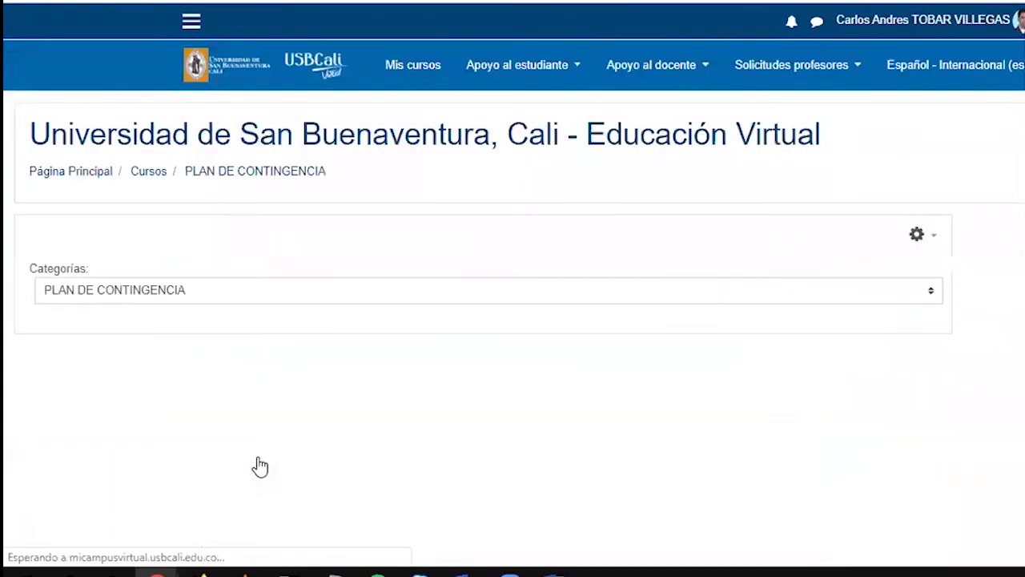
left_click(128, 491)
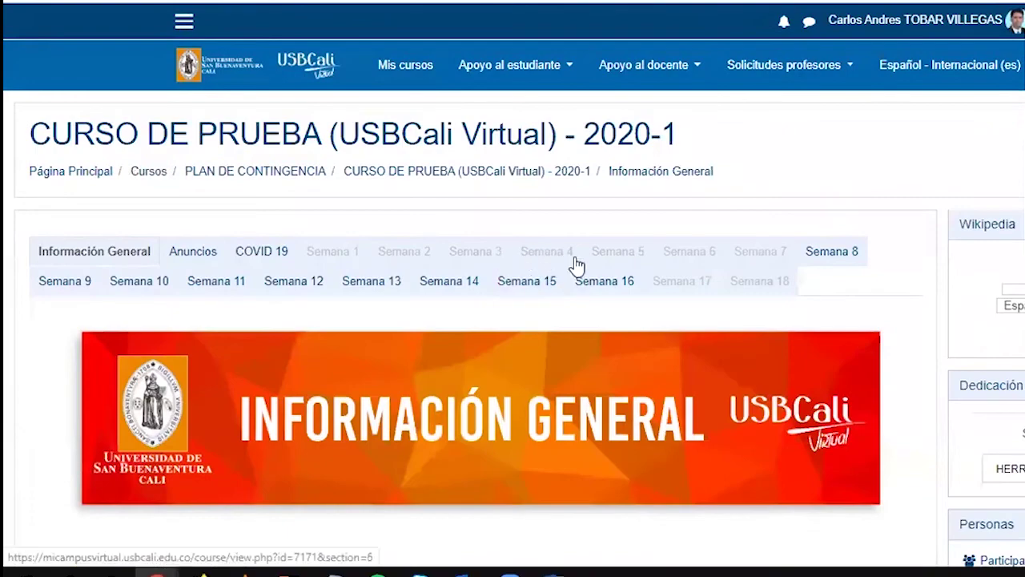
left_click(171, 297)
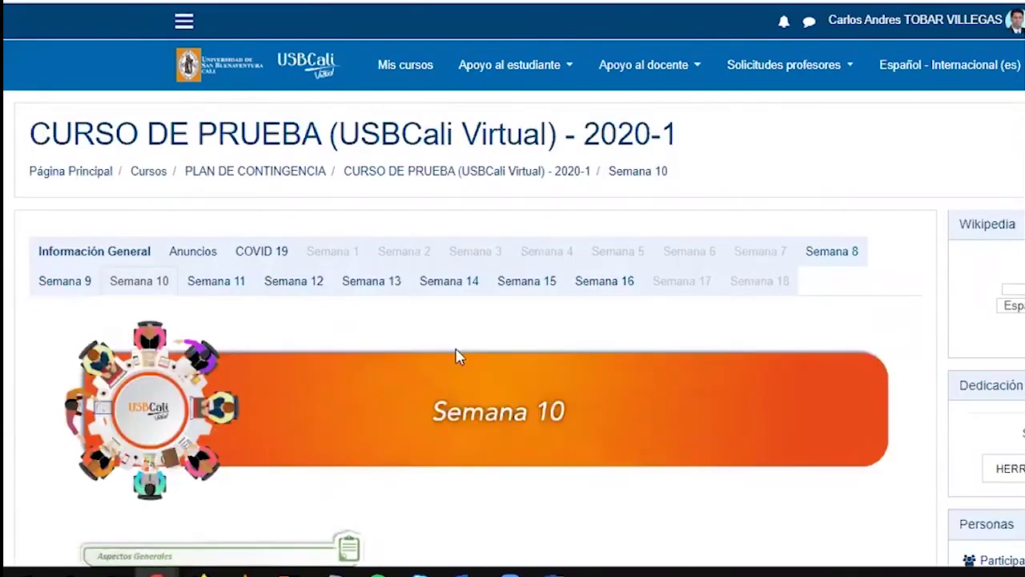
scroll(455, 352, "down", 8)
left_click(152, 257)
scroll(465, 328, "down", 2)
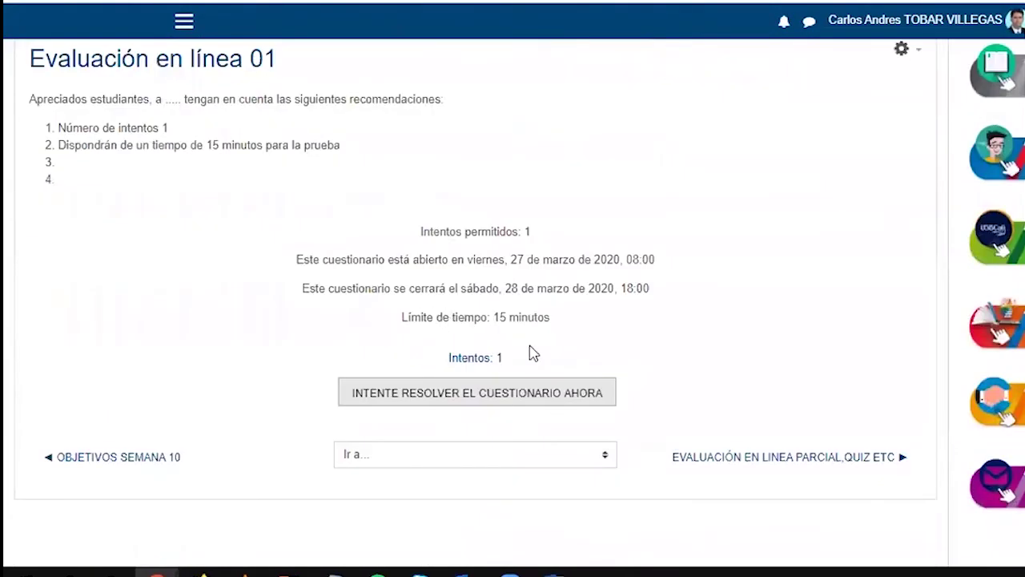
left_click_drag(529, 342, 531, 371)
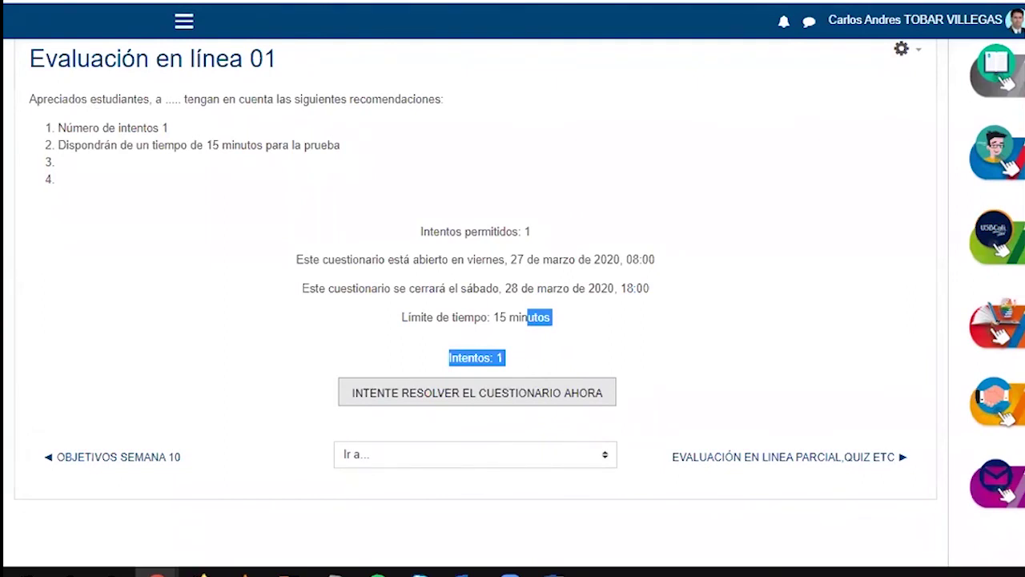
Open the quiz attempts report from 'Intentos: 1' and review the attempt's time taken
left_click(494, 359)
scroll(340, 329, "down", 6)
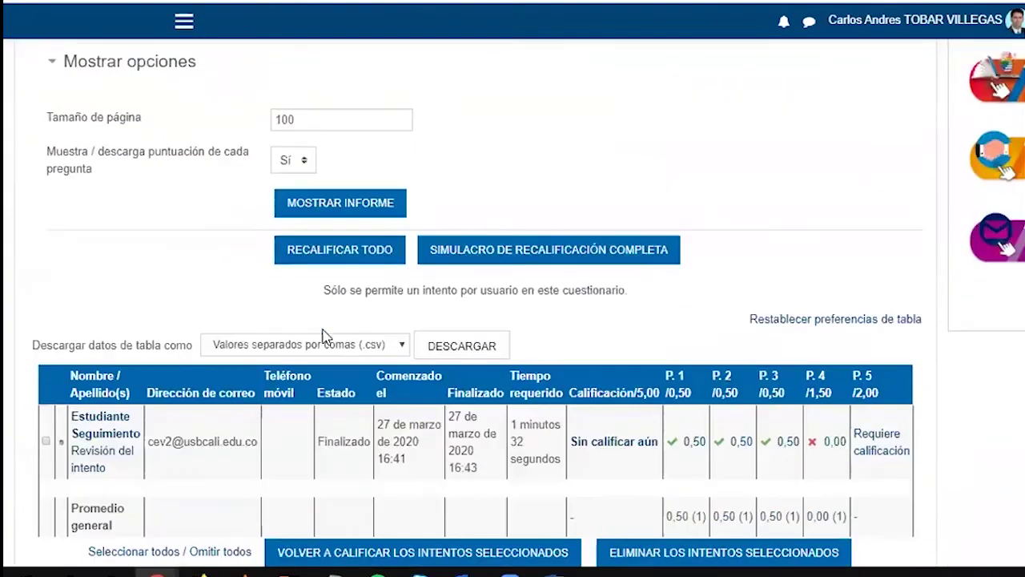
scroll(166, 382, "down", 1)
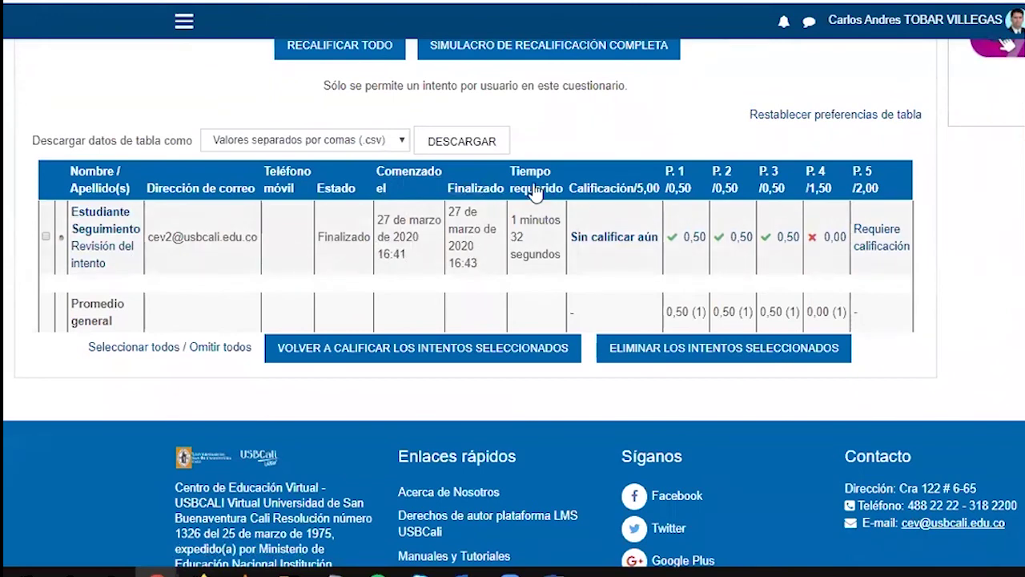
left_click_drag(517, 221, 556, 255)
left_click(608, 259)
Open the student's ungraded question 5 essay answer and read through it
left_click(875, 237)
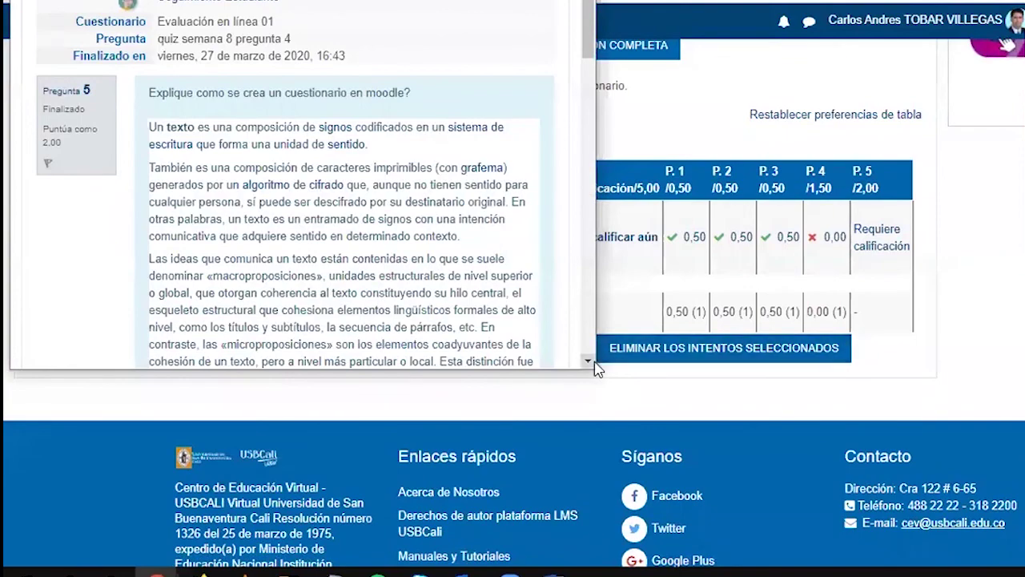
left_click_drag(596, 368, 798, 489)
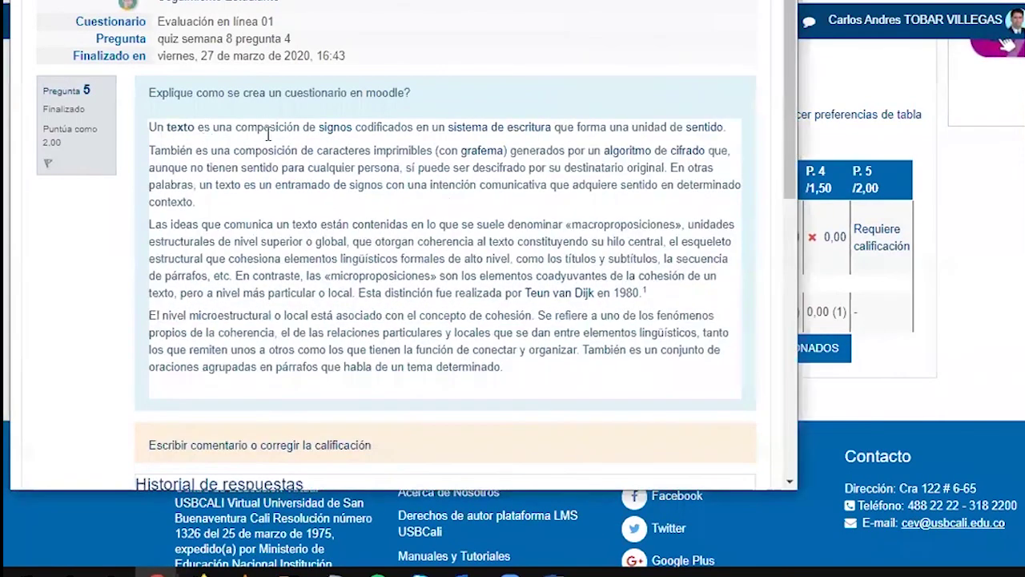
scroll(241, 190, "down", 2)
scroll(256, 186, "down", 3)
scroll(269, 183, "down", 4)
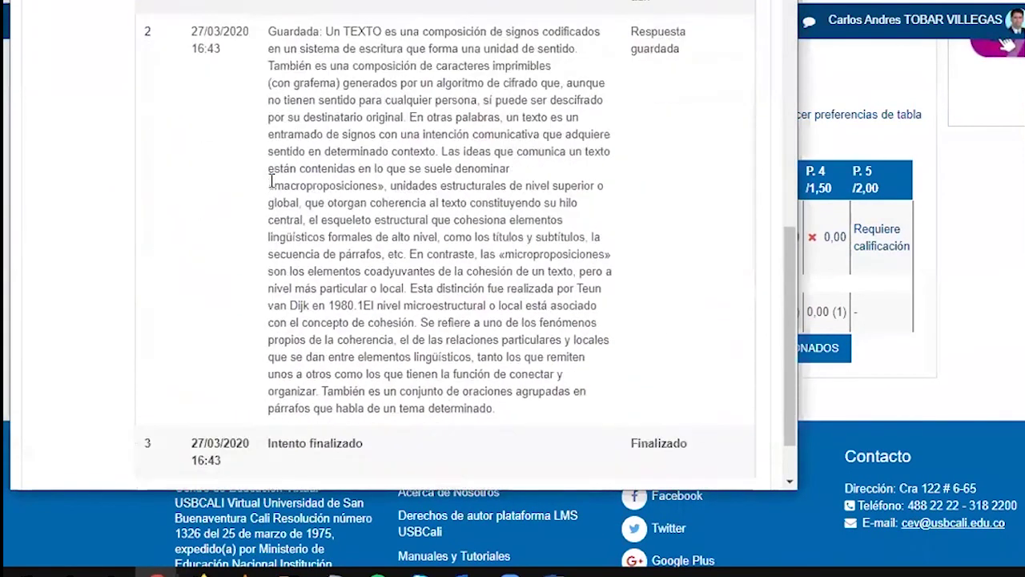
scroll(270, 185, "up", 6)
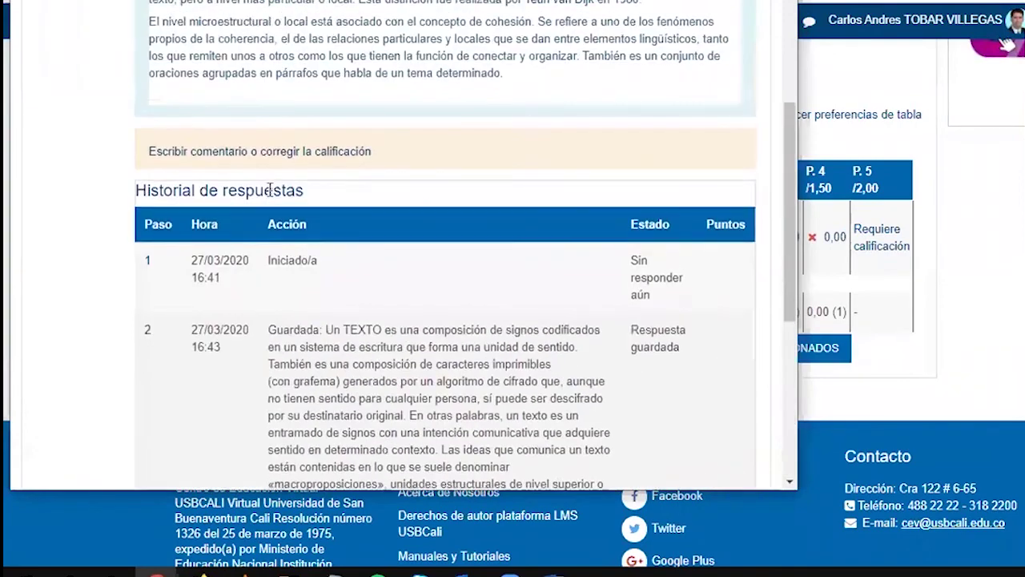
scroll(261, 246, "up", 1)
scroll(244, 333, "down", 3)
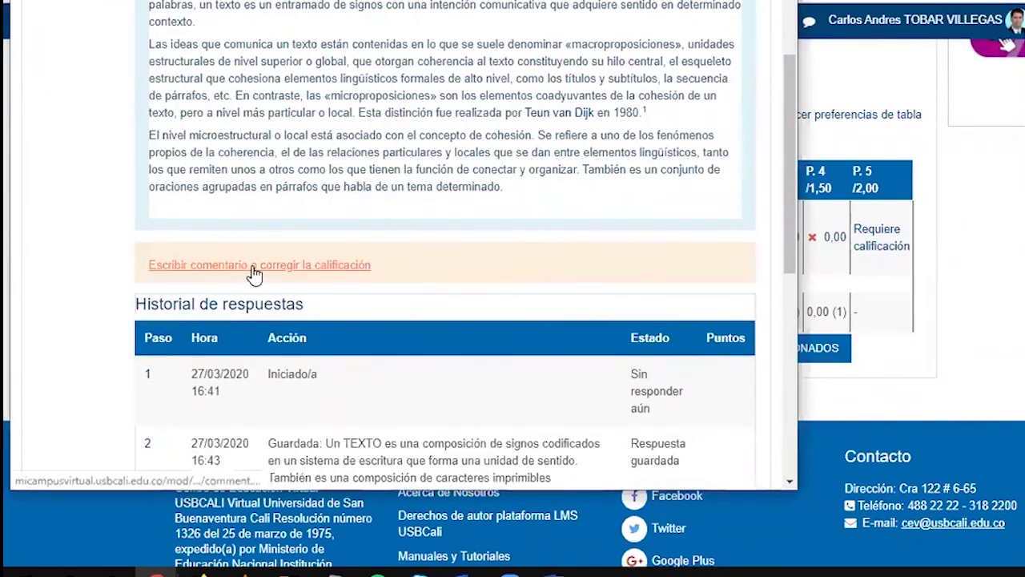
Enter a score of 1 out of 2,00 in the manual grading form
left_click(255, 272)
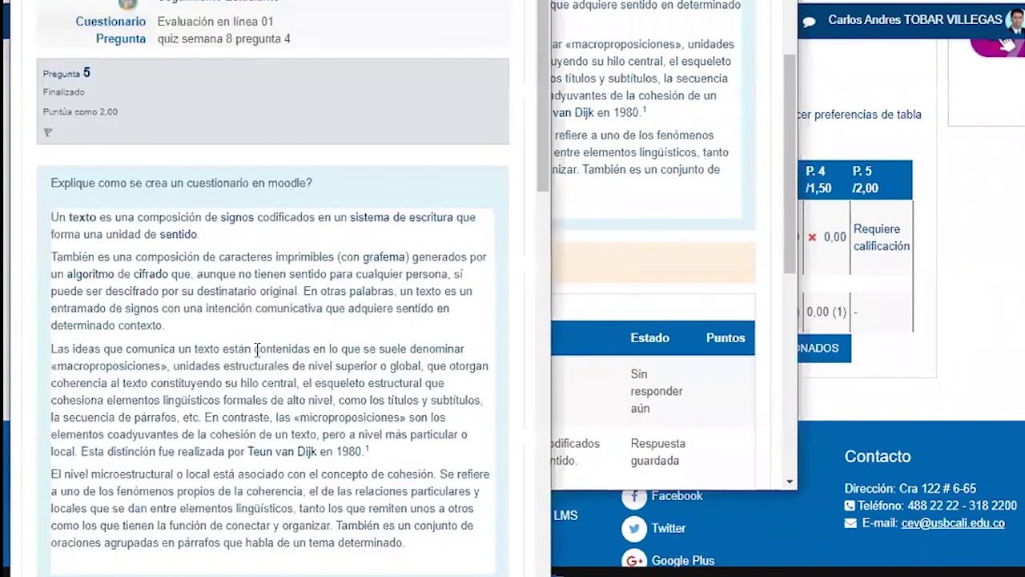
scroll(262, 376, "down", 5)
left_click(78, 362)
left_click_drag(110, 360, 159, 362)
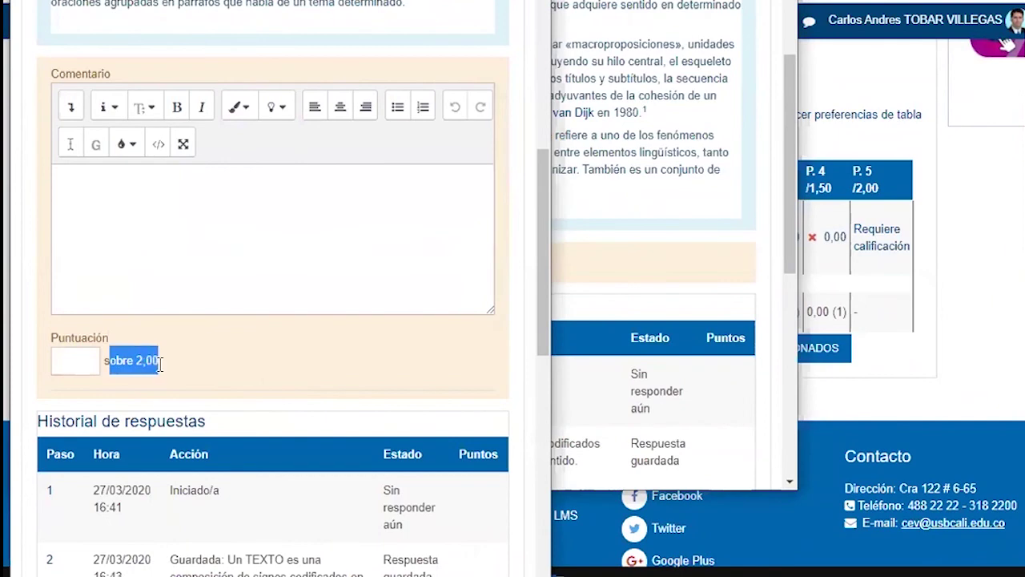
left_click(92, 359)
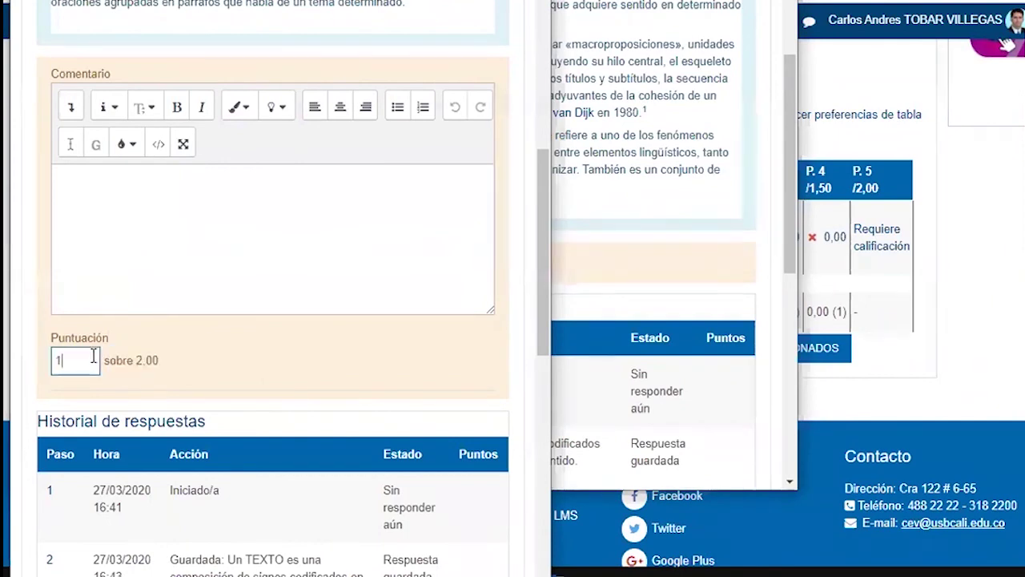
scroll(204, 448, "down", 5)
scroll(200, 472, "up", 5)
Add the comment 'Falto' and save the manual grade
left_click(84, 218)
type("Falto")
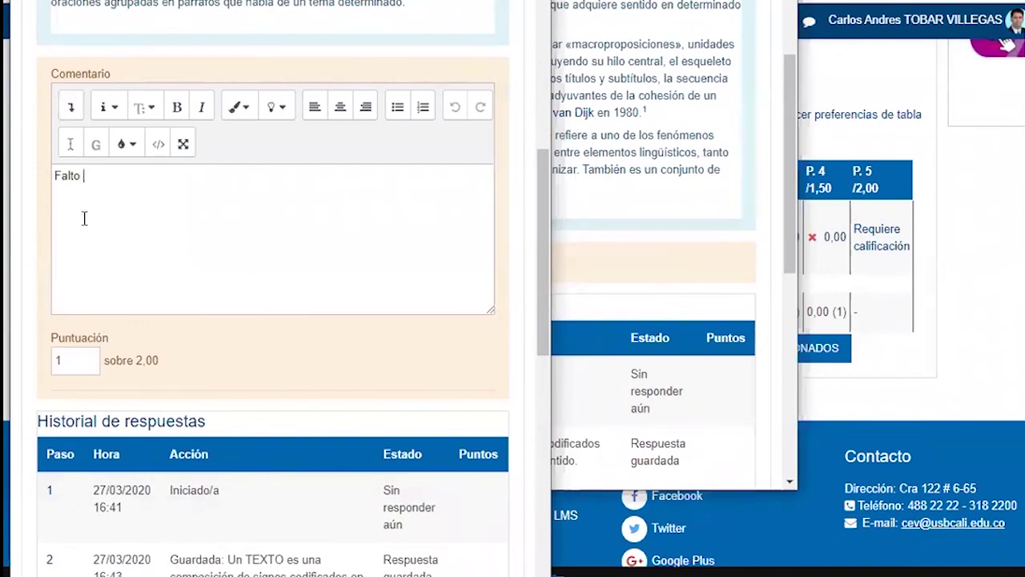
scroll(84, 240, "down", 10)
left_click(80, 559)
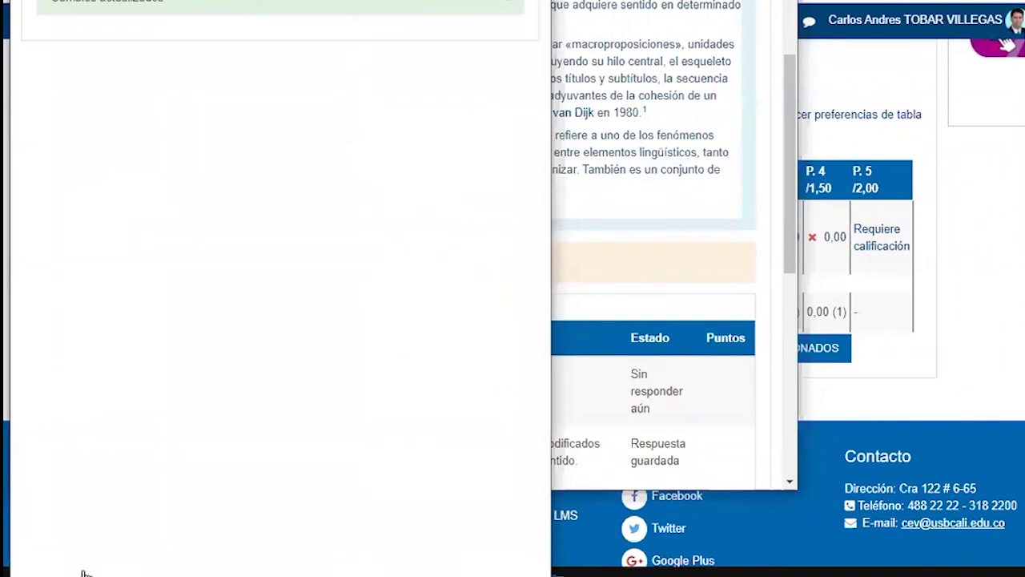
Return to the results report and check the 2,50 total with 1,00 on question 5
left_click(160, 451)
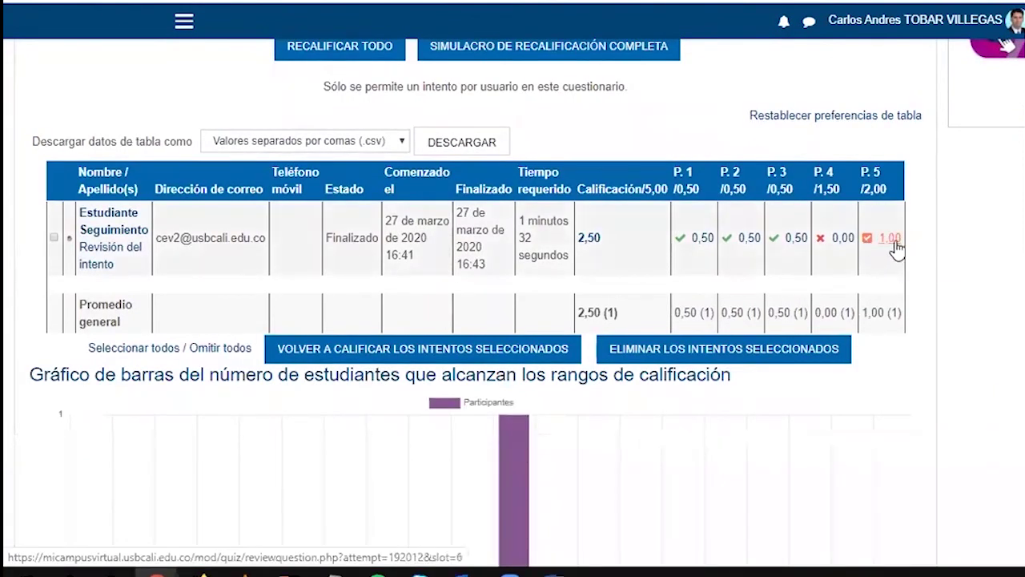
left_click_drag(622, 277, 579, 238)
left_click(605, 261)
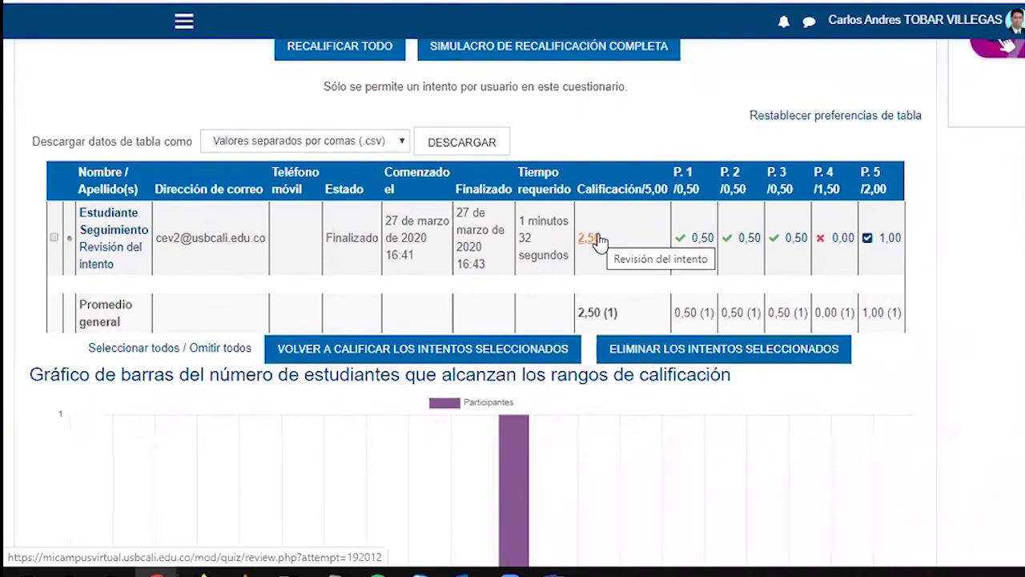
scroll(268, 289, "up", 3)
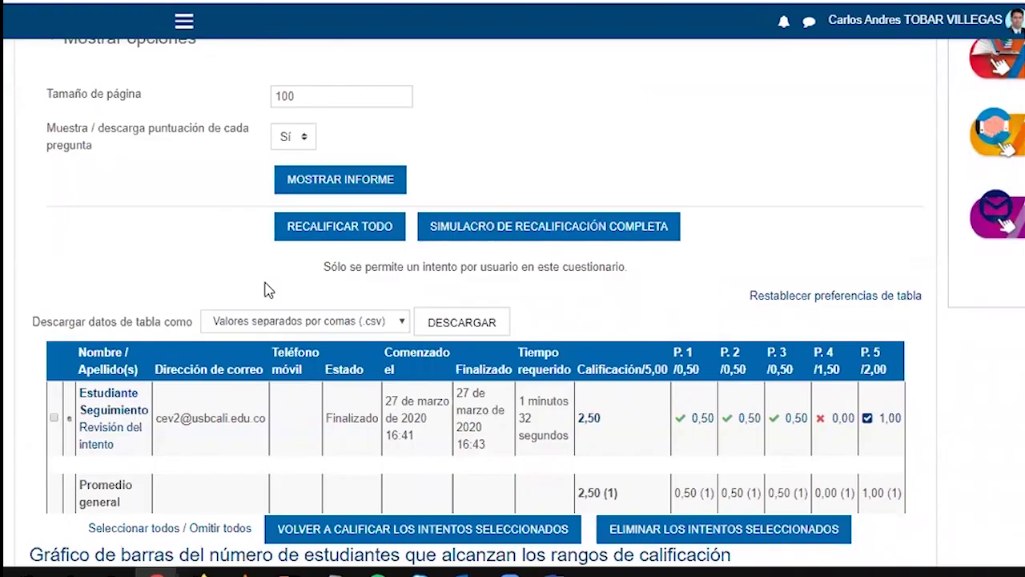